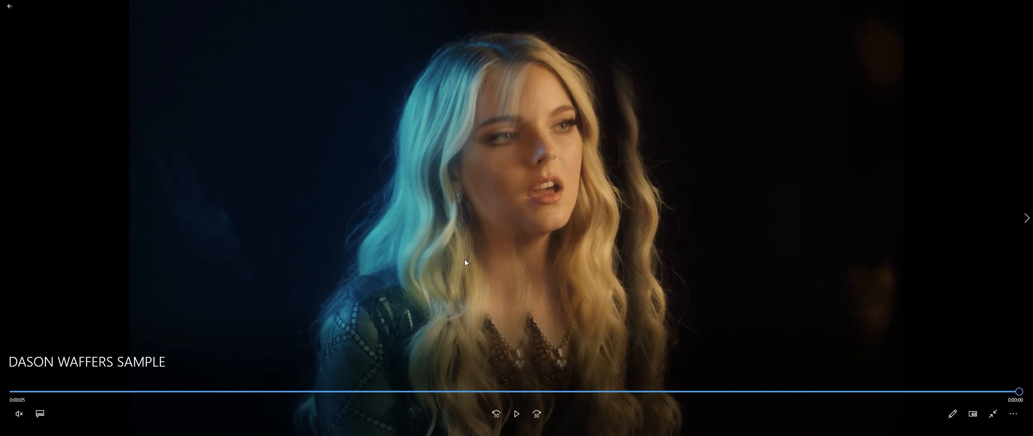
Replay the DASON WAFFERS SAMPLE reference video.
click(521, 420)
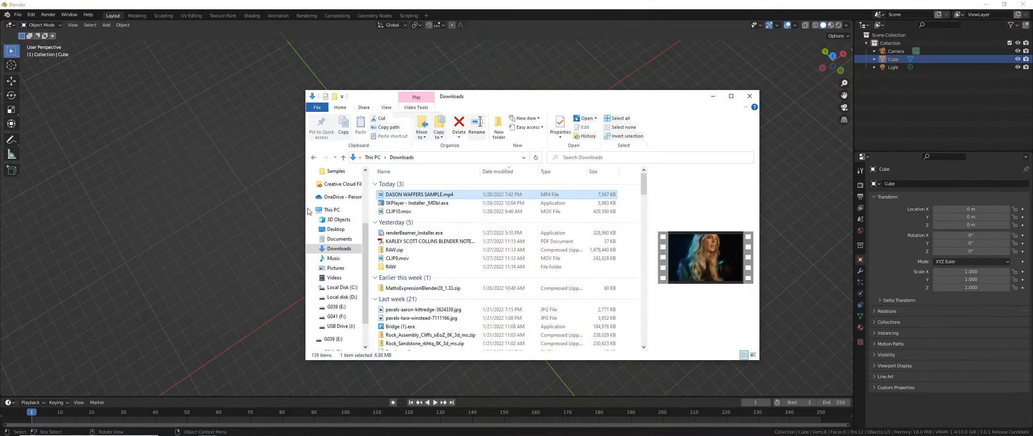
Switch to Blender and delete all the default objects from the scene.
click(301, 204)
middle_drag(301, 204, 503, 221)
scroll(496, 209, up, 4)
key(a)
key(x)
click(475, 199)
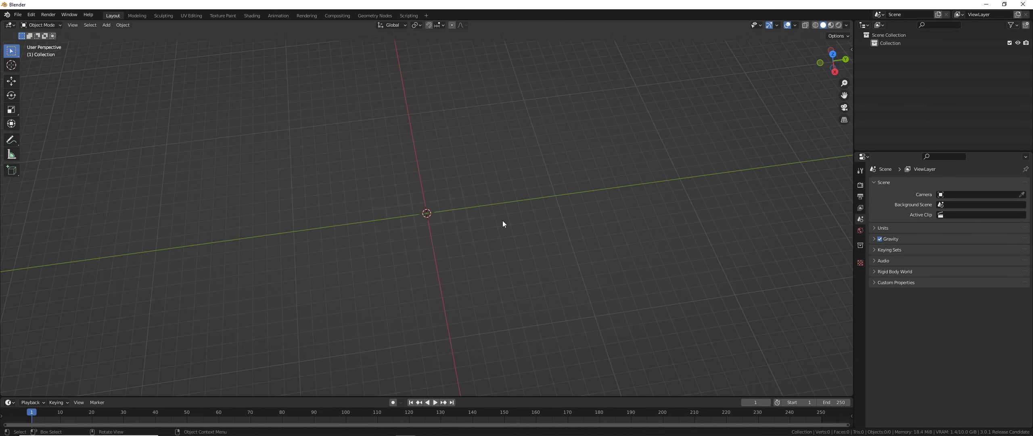
Add a mesh plane at the world origin to serve as the floor.
key(shift+a)
mouse_move(503, 222)
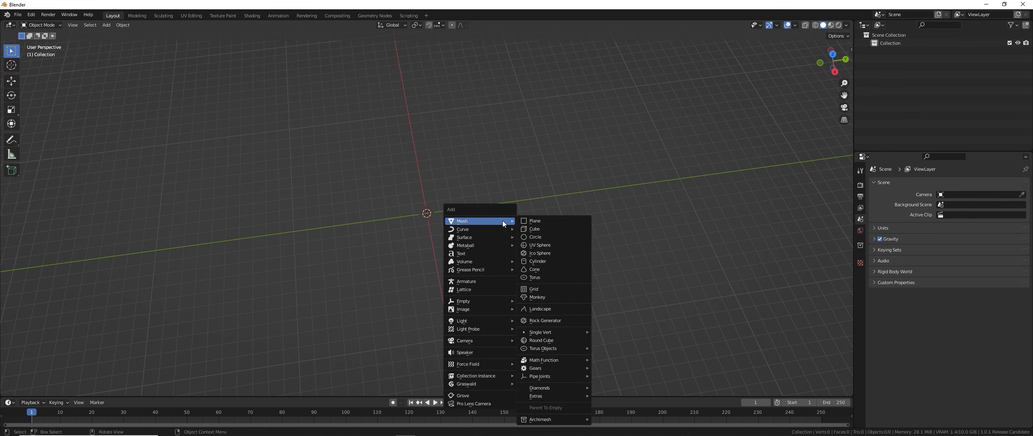
click(540, 222)
scroll(428, 208, up, 2)
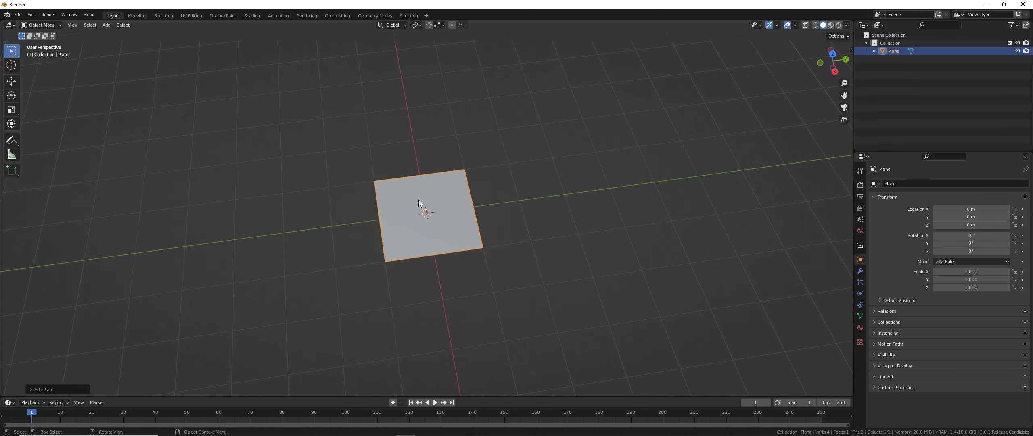
middle_drag(397, 198, 445, 196)
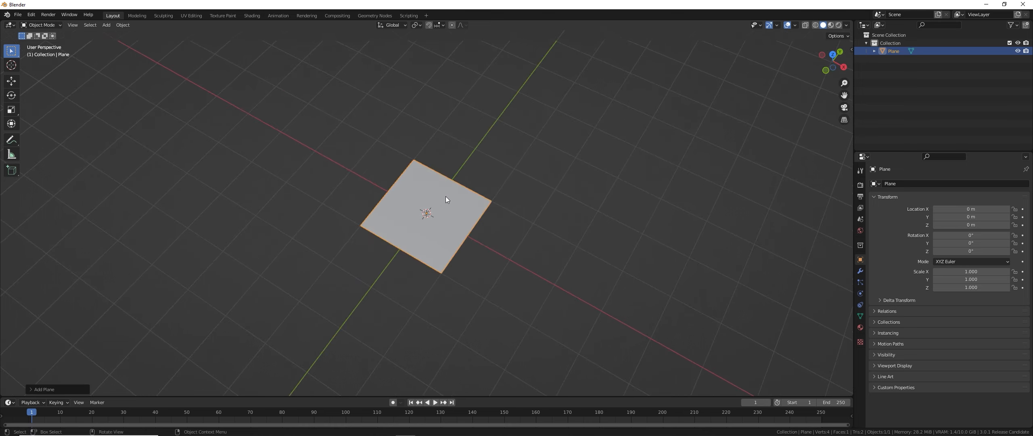
key(shift+a)
mouse_move(446, 198)
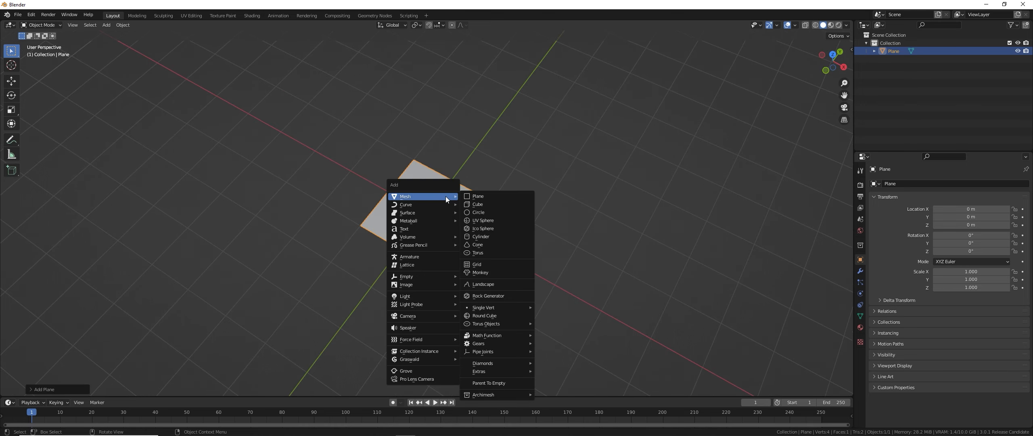
key(Escape)
Scale the floor plane uniformly by a factor of 6.2.
key(s)
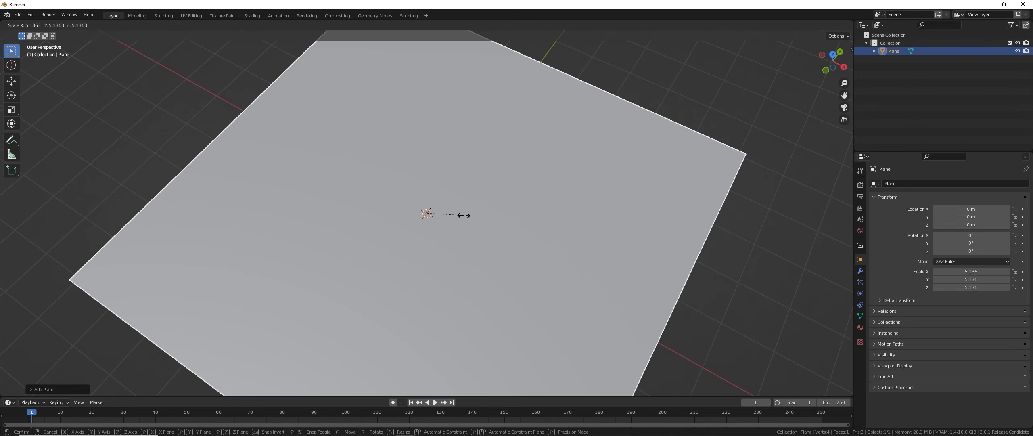
text(6.2)
key(Return)
scroll(505, 207, down, 4)
middle_drag(505, 207, 476, 215)
scroll(500, 207, up, 3)
scroll(488, 211, down, 5)
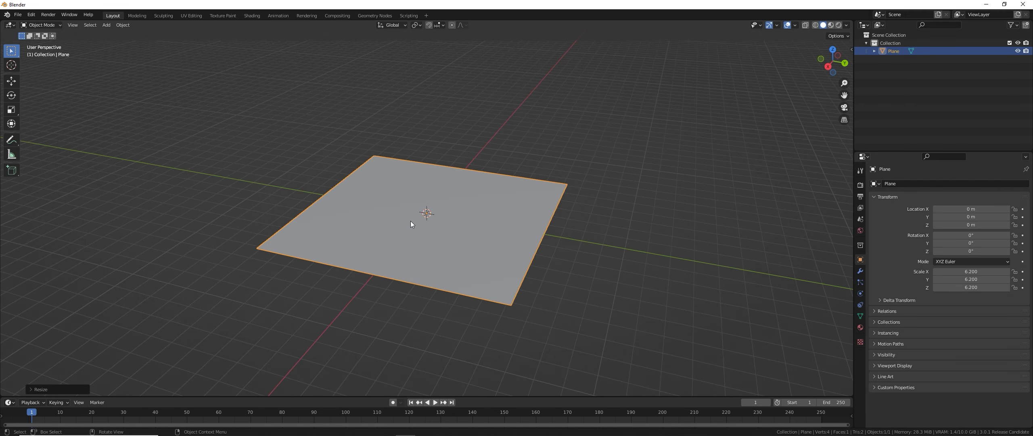
Add a camera to the scene and align it to the current view of the floor plane.
key(shift+a)
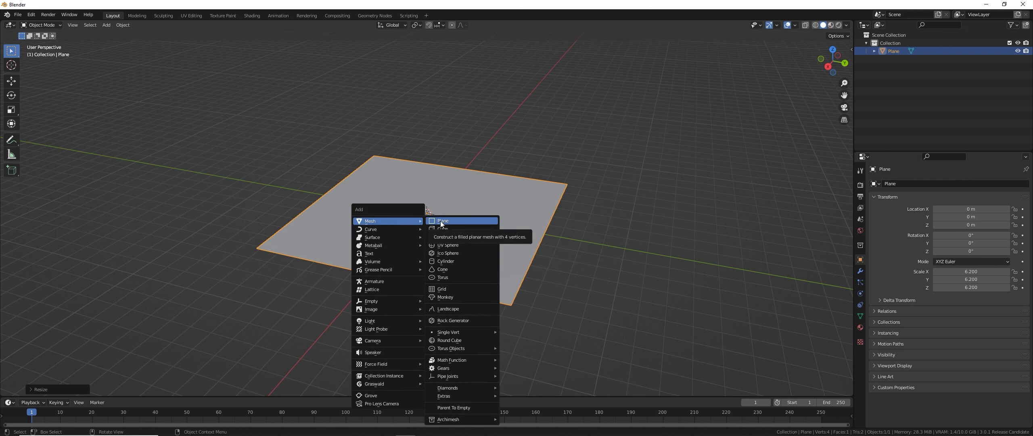
mouse_move(408, 262)
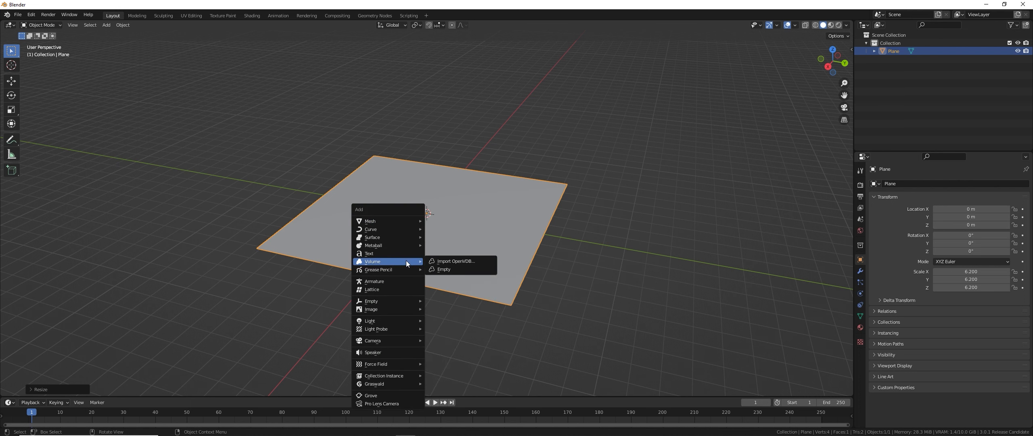
mouse_move(412, 341)
click(448, 341)
middle_drag(388, 289, 513, 221)
scroll(455, 218, up, 2)
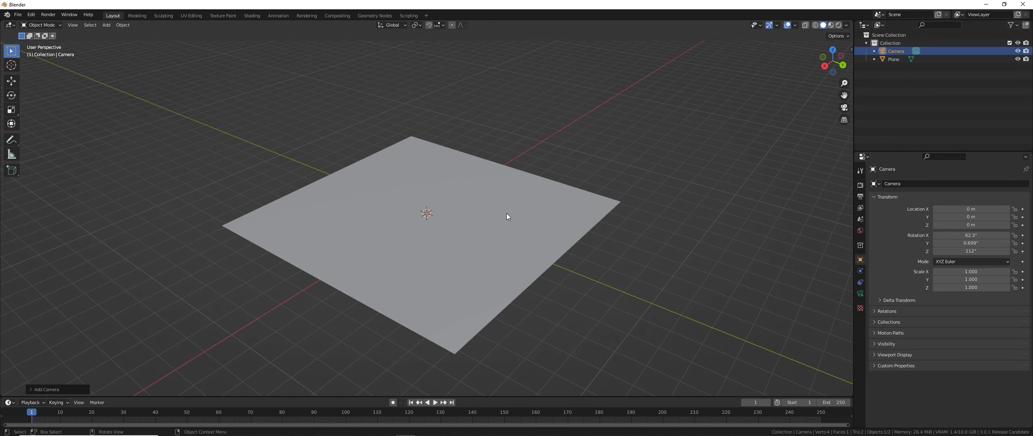
key(ctrl+alt+KP_0)
middle_drag(477, 214, 491, 214)
middle_drag(466, 181, 444, 172)
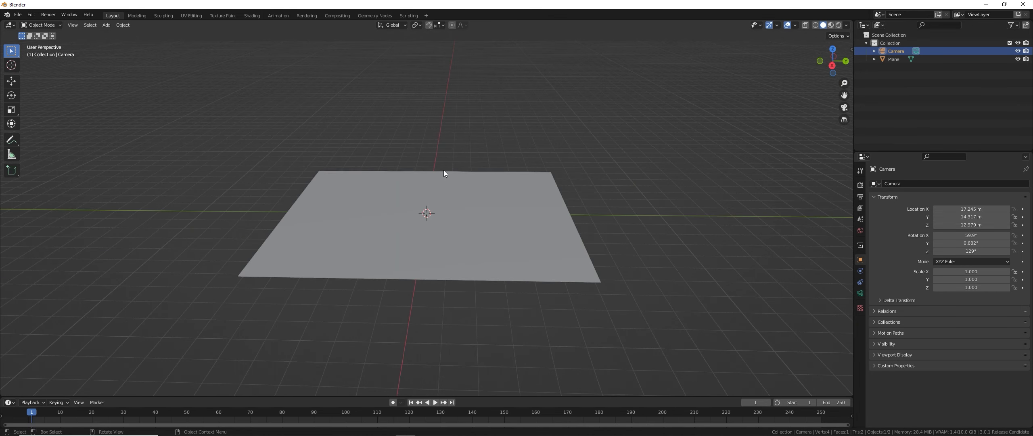
Add a second, default-sized mesh plane at the world origin.
key(shift+q)
key(Escape)
key(shift+a)
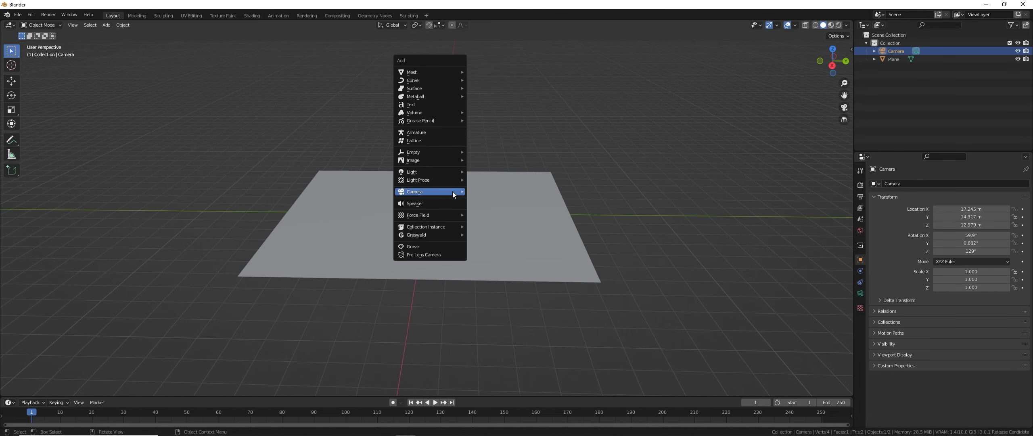
mouse_move(431, 73)
click(492, 73)
middle_drag(521, 146, 474, 157)
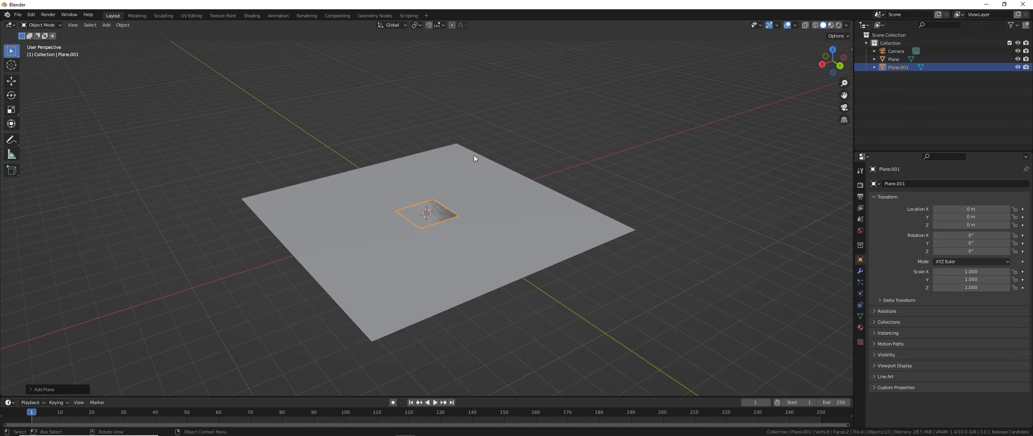
Raise the small plane about 1.8 m above the floor and rotate it -90° about the Y axis.
key(g)
key(z)
click(481, 117)
key(s)
key(r)
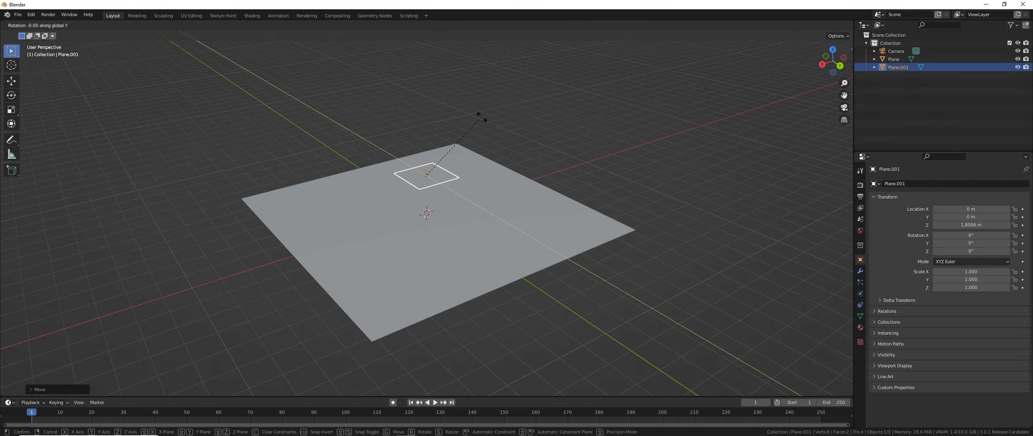
text(y-90)
key(Return)
Move the upright plane about 3.2 m from the origin in the negative X direction.
middle_drag(432, 133, 411, 137)
key(g)
key(x)
click(480, 142)
Align the camera to a close view facing the upright plane.
middle_drag(480, 141, 429, 201)
scroll(472, 255, up, 3)
scroll(470, 201, up, 4)
key(KP_0)
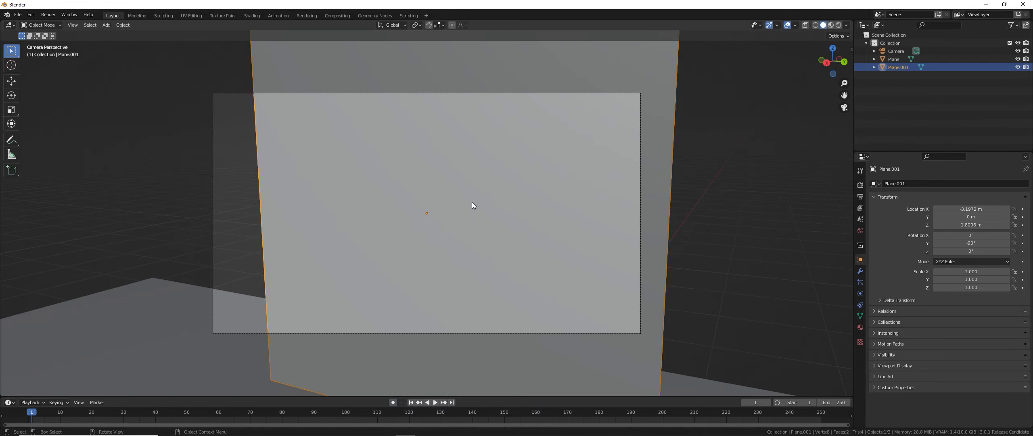
middle_drag(501, 197, 520, 201)
scroll(520, 201, down, 5)
middle_drag(425, 201, 487, 214)
scroll(473, 218, down, 6)
Add a monkey head mesh and raise it about 2 m above the origin.
key(shift+a)
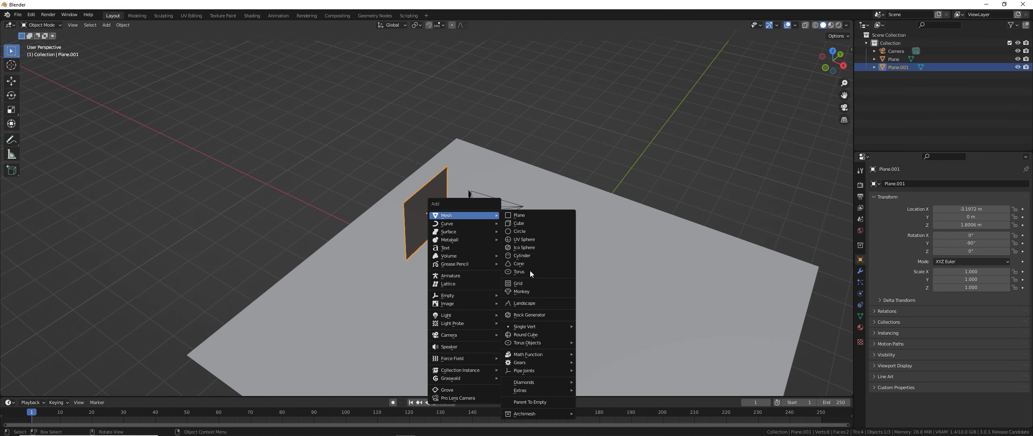
click(529, 291)
middle_drag(500, 282, 525, 262)
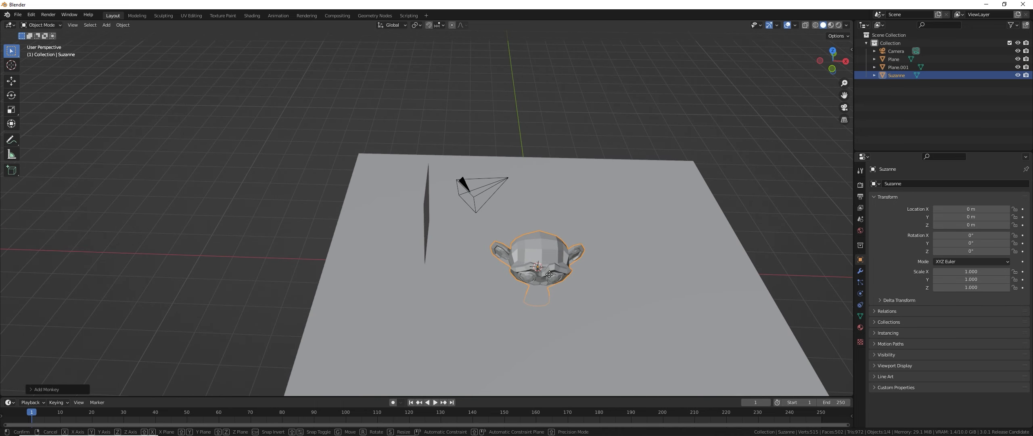
key(g)
key(z)
click(549, 218)
Scale the monkey head to about 0.44 and rotate it about the Z axis to face the upright plane.
middle_drag(549, 218, 504, 211)
key(s)
click(481, 241)
middle_drag(481, 240, 481, 240)
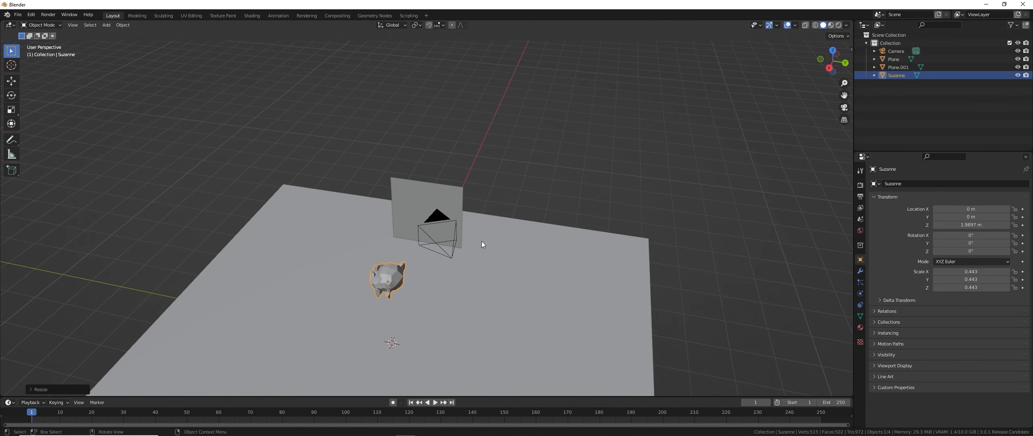
key(r)
key(z)
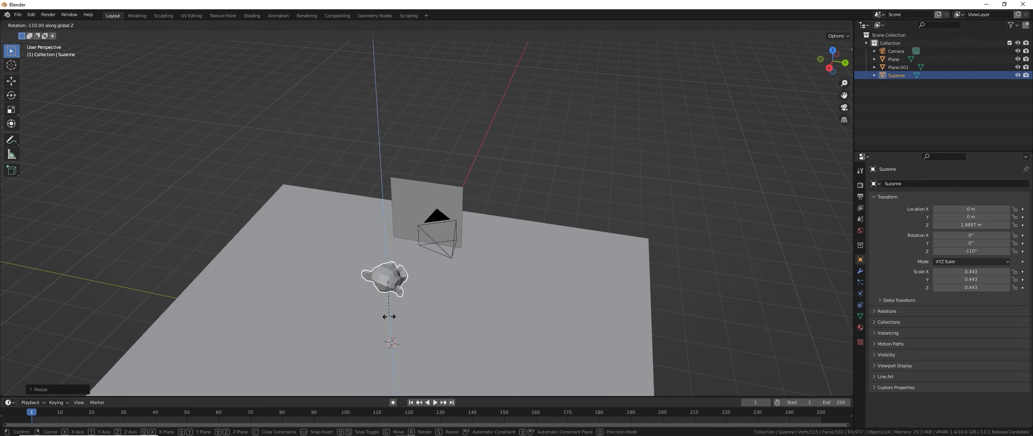
click(404, 314)
middle_drag(454, 254, 422, 265)
middle_drag(452, 236, 450, 268)
Select the upright plane and examine the arrangement of plane, camera and monkey head from several angles.
click(435, 200)
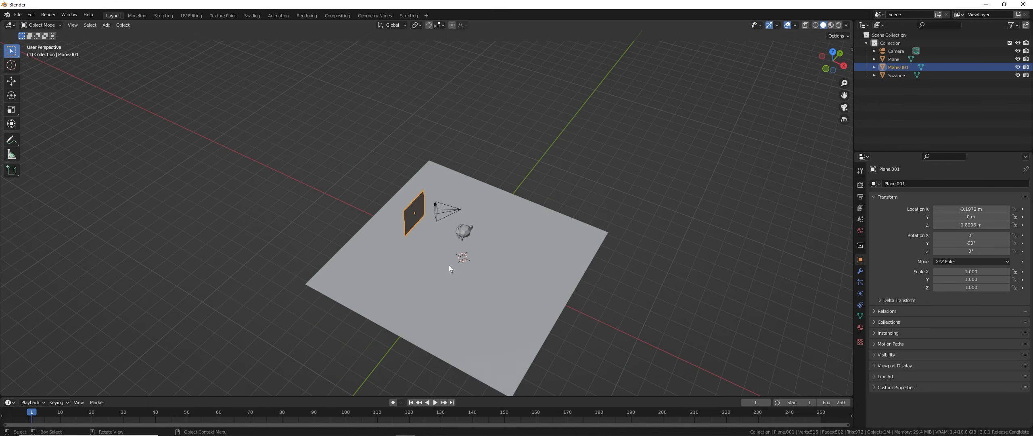
mouse_move(475, 231)
middle_down()
mouse_move(495, 228)
mouse_move(482, 229)
middle_up()
scroll(495, 227, up, 3)
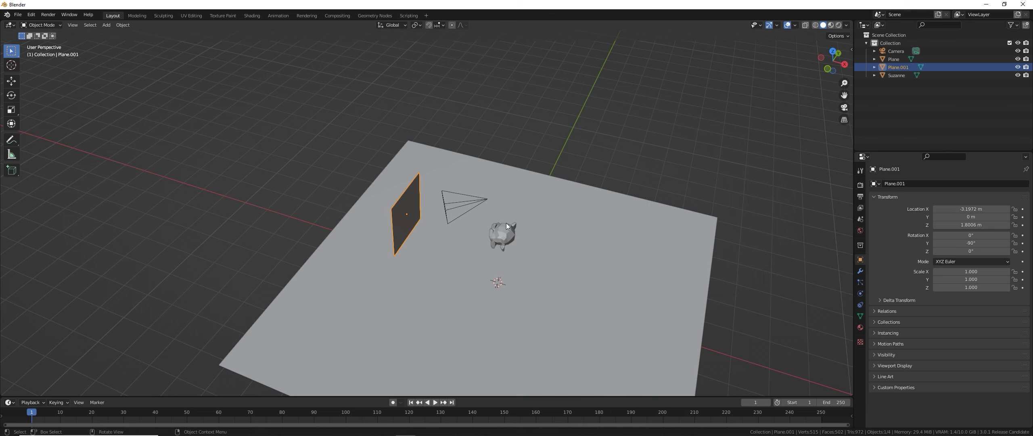
middle_drag(499, 223, 448, 201)
scroll(422, 203, up, 5)
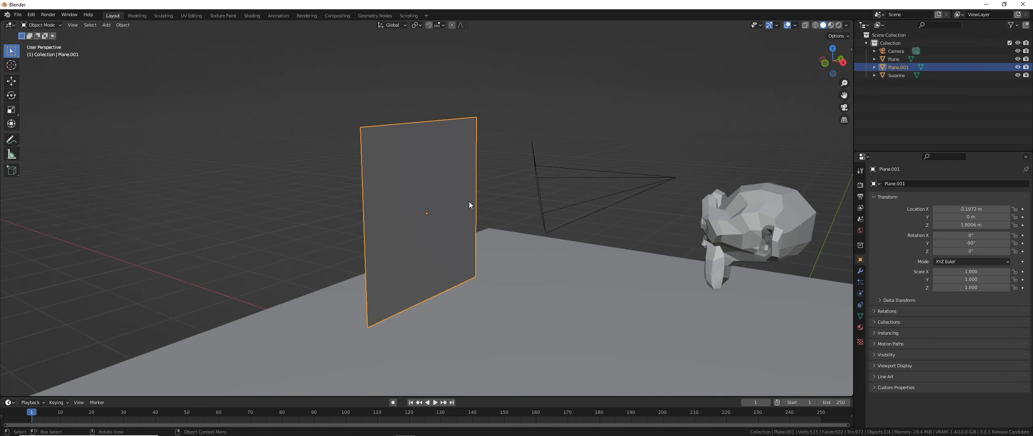
middle_drag(461, 194, 487, 193)
scroll(486, 189, up, 2)
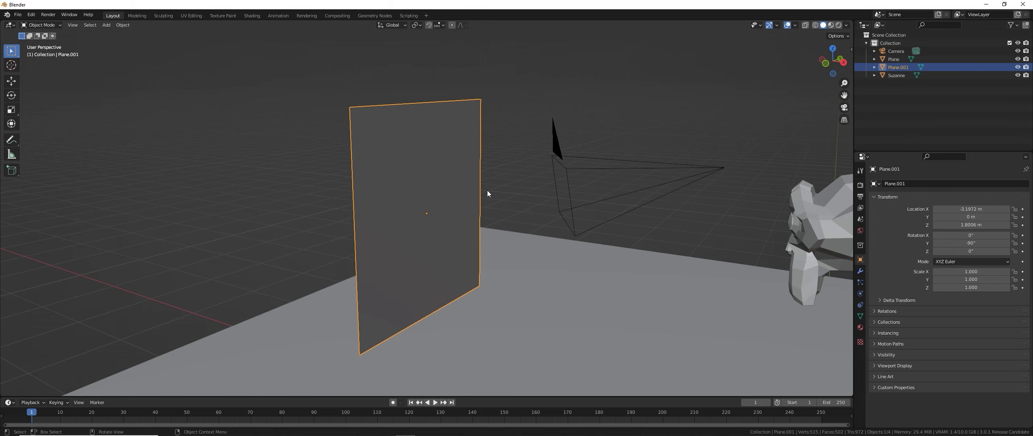
middle_drag(473, 190, 518, 205)
scroll(518, 208, down, 2)
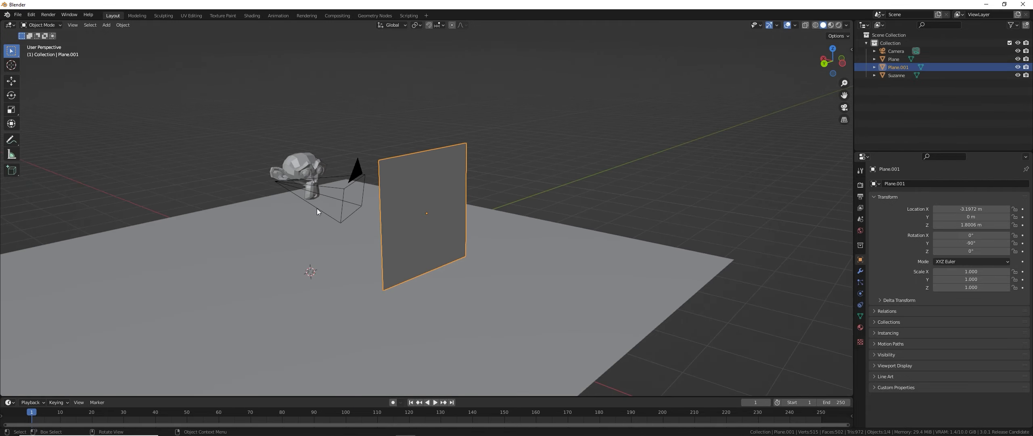
middle_drag(324, 214, 388, 218)
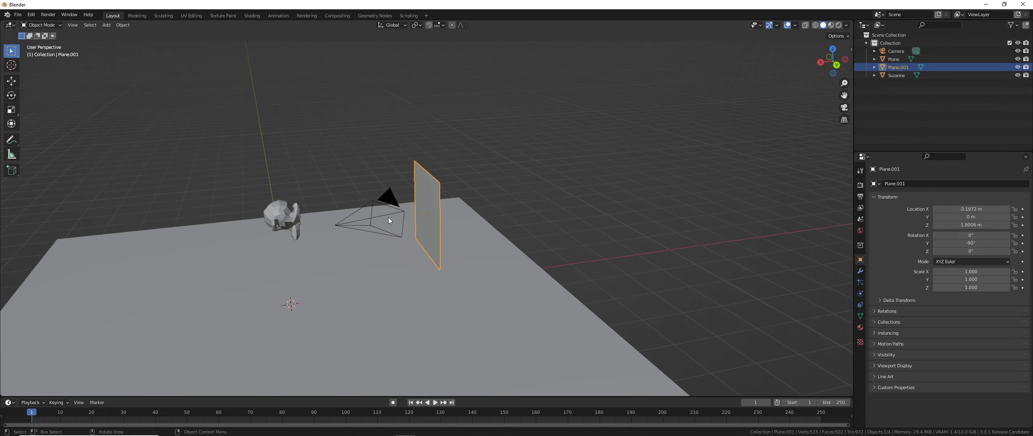
key(super+a)
click(619, 198)
middle_drag(495, 209, 417, 219)
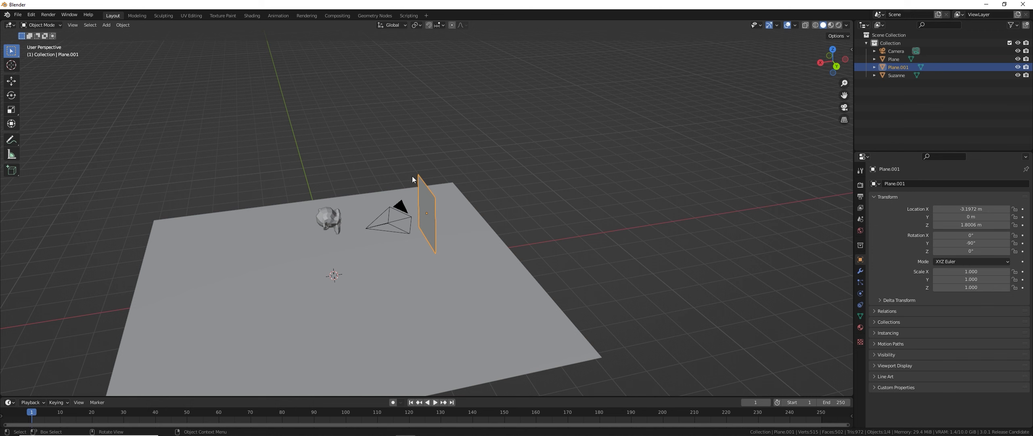
Add a third, default-sized mesh plane at the world origin and frame it in the view.
key(grave)
click(416, 139)
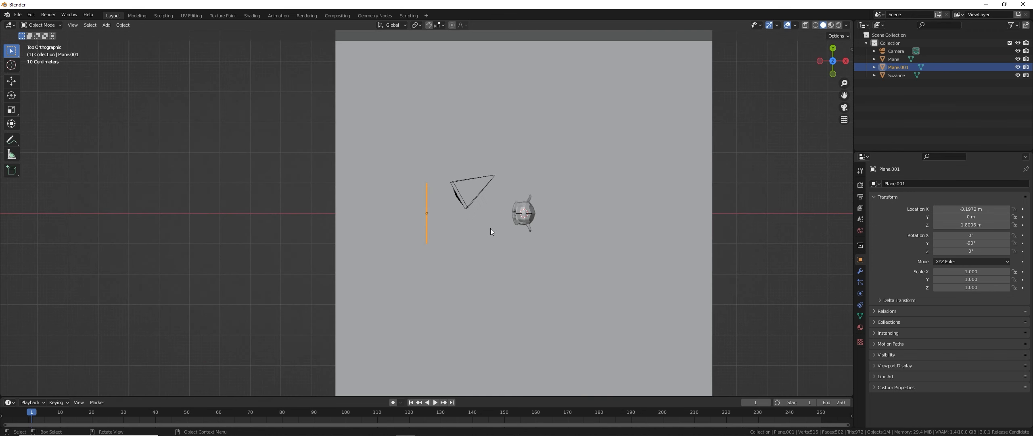
key(shift+a)
mouse_move(504, 225)
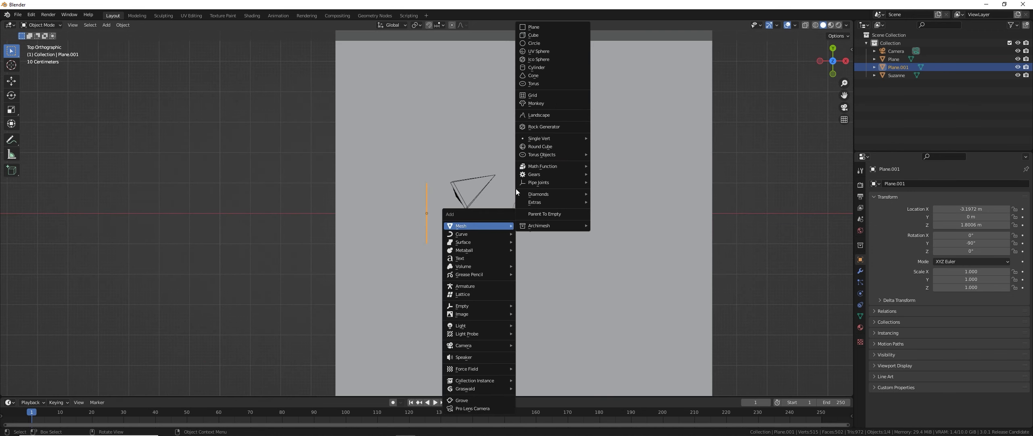
click(543, 26)
middle_drag(540, 210, 541, 217)
key(KP_Decimal)
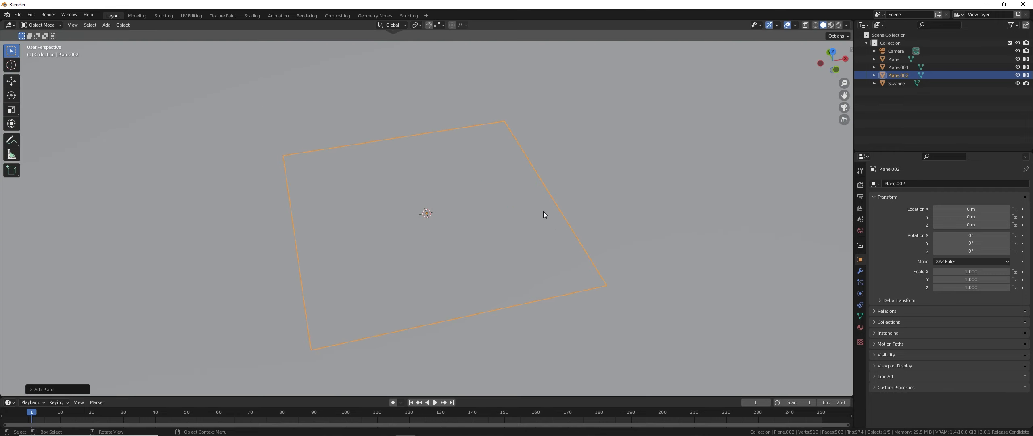
Raise the new plane so it sits about 0.19 m above the floor.
key(g)
key(z)
click(527, 205)
scroll(528, 205, down, 5)
middle_drag(528, 205, 492, 163)
scroll(528, 190, up, 3)
key(g)
key(z)
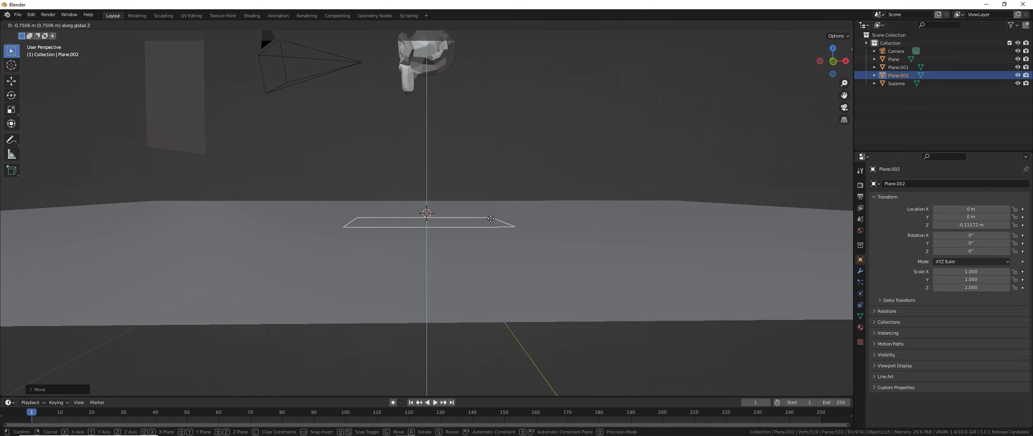
click(543, 187)
middle_drag(544, 187, 561, 215)
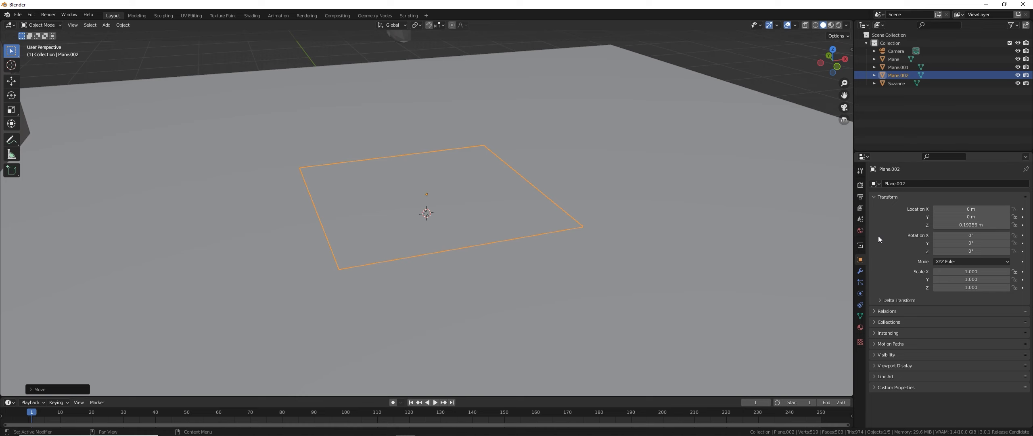
Add a Solidify modifier to the raised plane and set its thickness to 0.005 m.
click(861, 271)
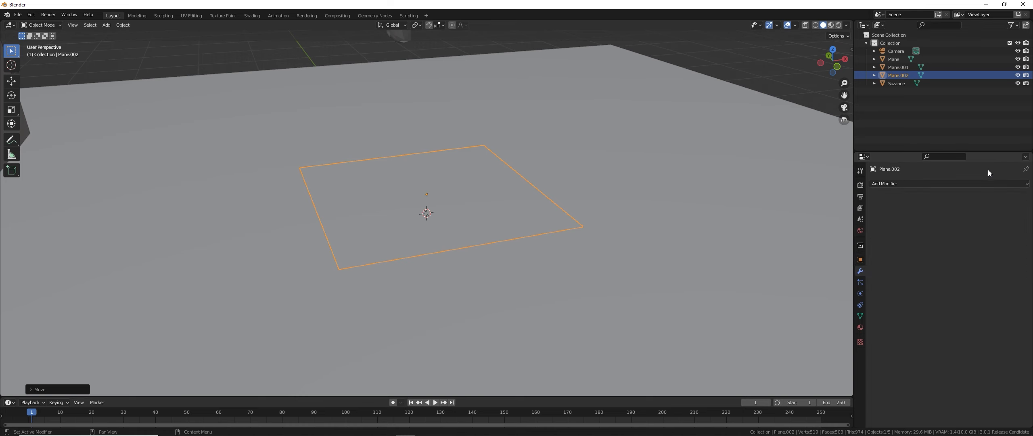
click(950, 184)
click(883, 322)
middle_drag(490, 256, 507, 228)
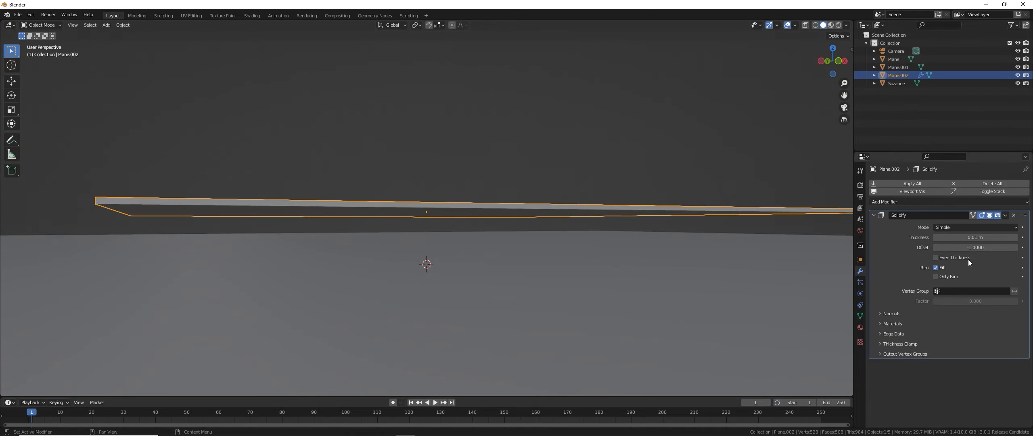
click(981, 237)
text(0.005)
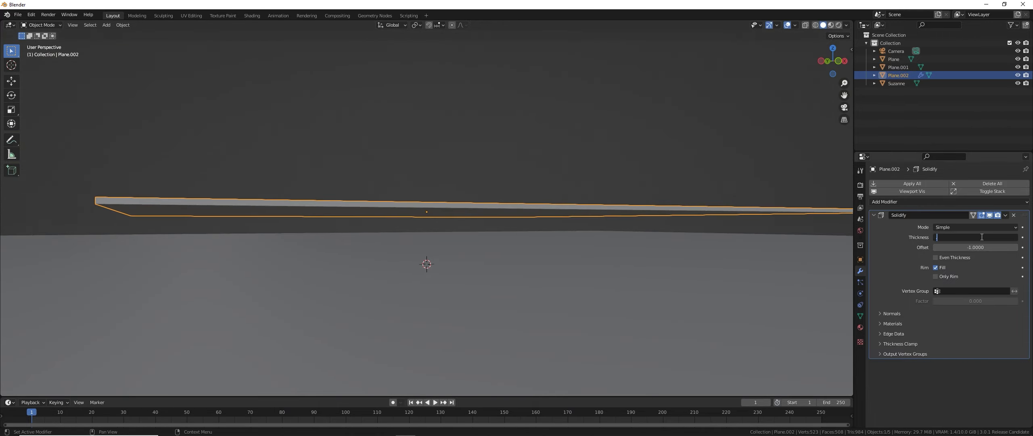
key(Return)
Apply the Solidify modifier so the panel's thickness becomes real geometry.
middle_drag(662, 240, 554, 192)
mouse_move(502, 209)
middle_down()
mouse_move(445, 210)
mouse_move(590, 194)
mouse_move(605, 226)
mouse_move(515, 230)
mouse_move(520, 211)
middle_up()
click(1006, 215)
click(981, 223)
scroll(520, 212, down, 7)
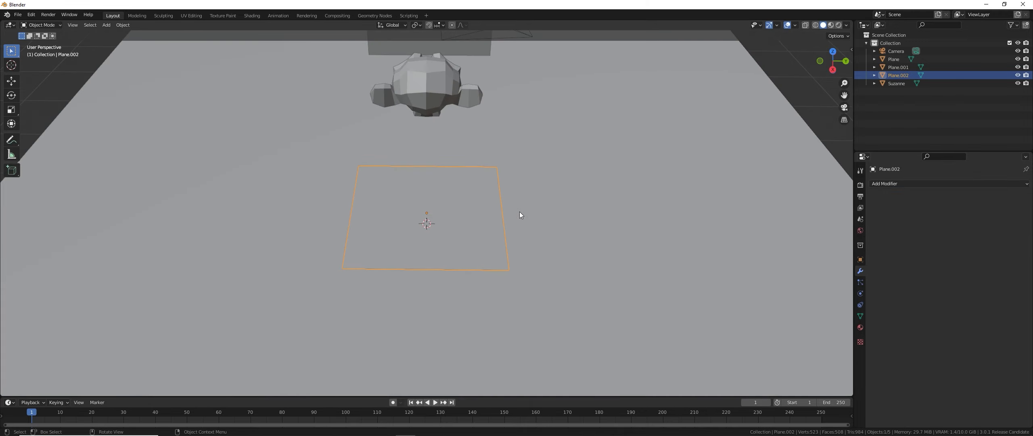
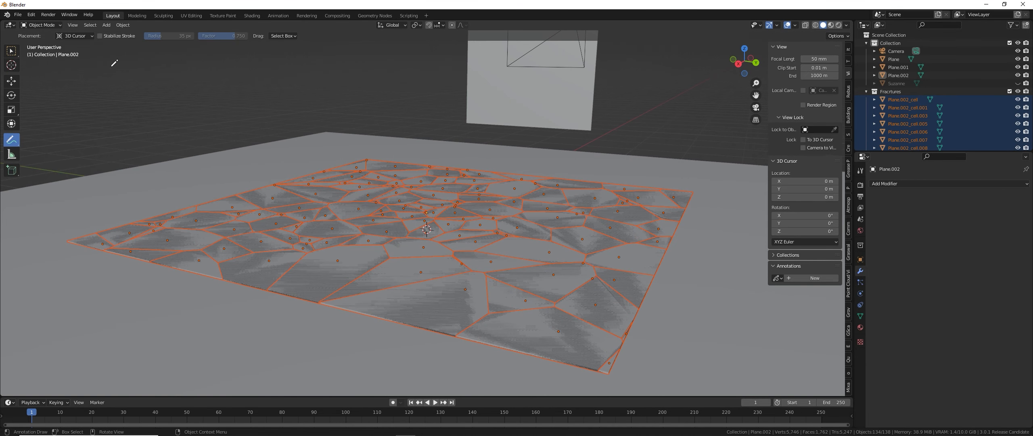
Move the original unfractured panel into a new collection named "Plane for fracture".
click(11, 50)
click(589, 355)
mouse_move(596, 358)
middle_down()
mouse_move(589, 343)
mouse_move(610, 342)
middle_up()
scroll(595, 350, up, 3)
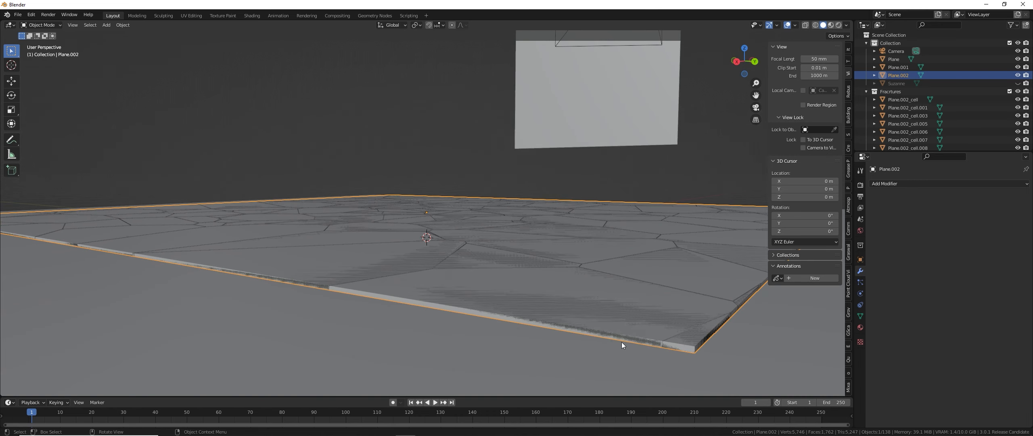
middle_drag(590, 250, 561, 288)
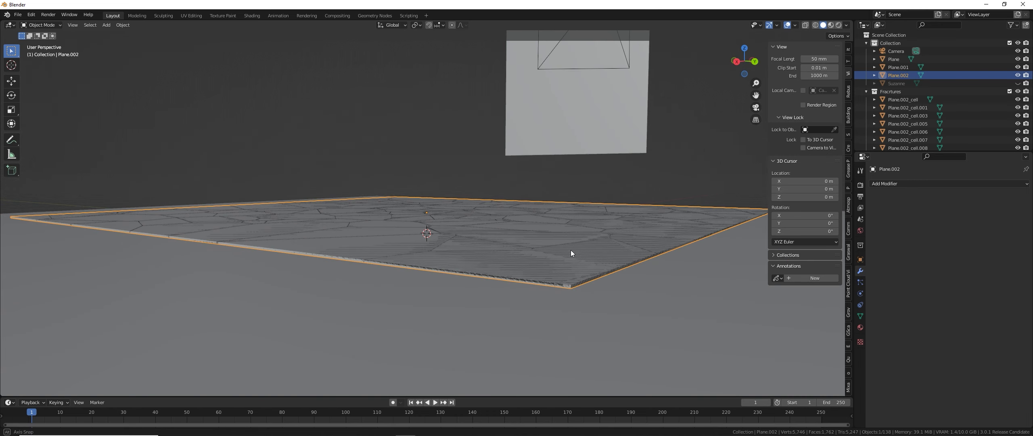
scroll(571, 252, up, 3)
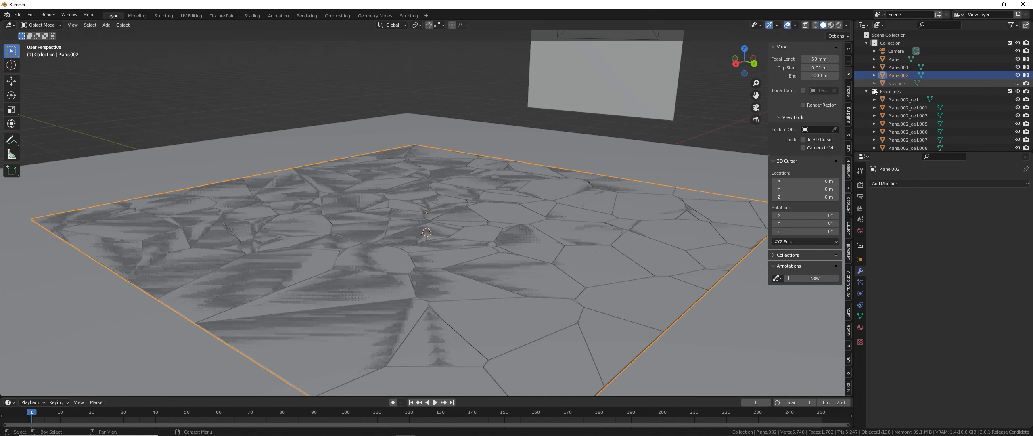
key(m)
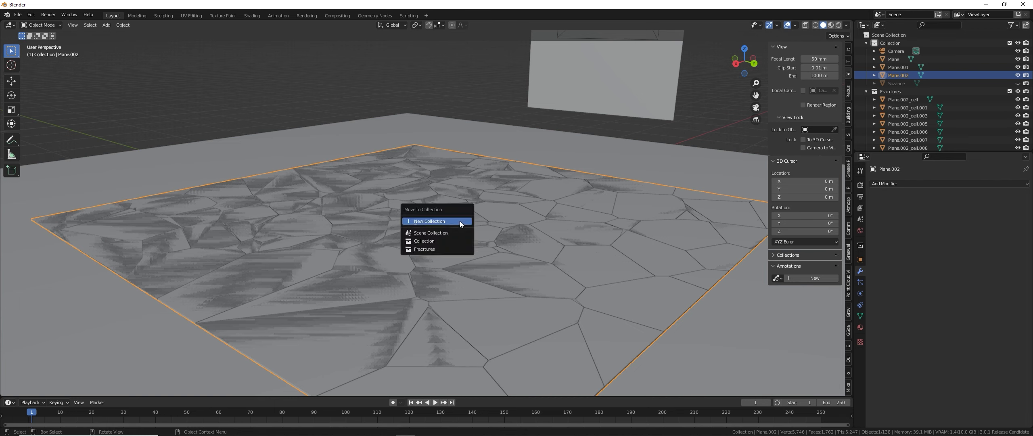
click(460, 222)
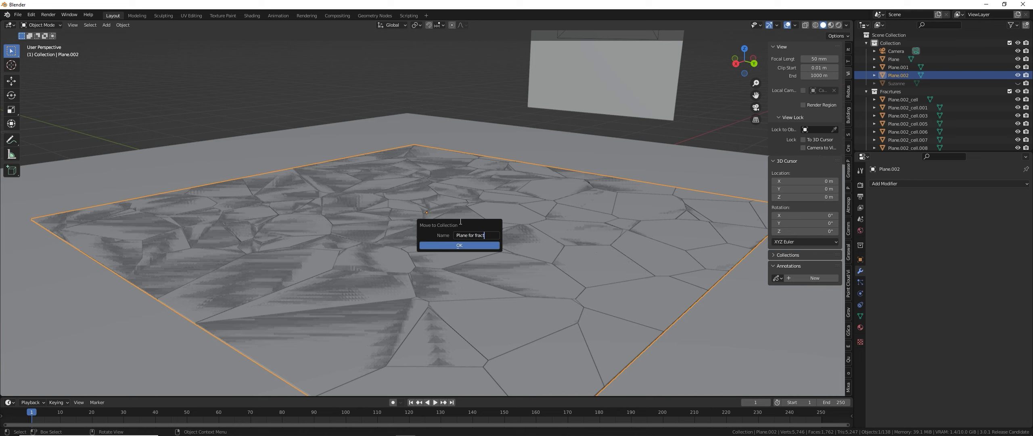
key(Return)
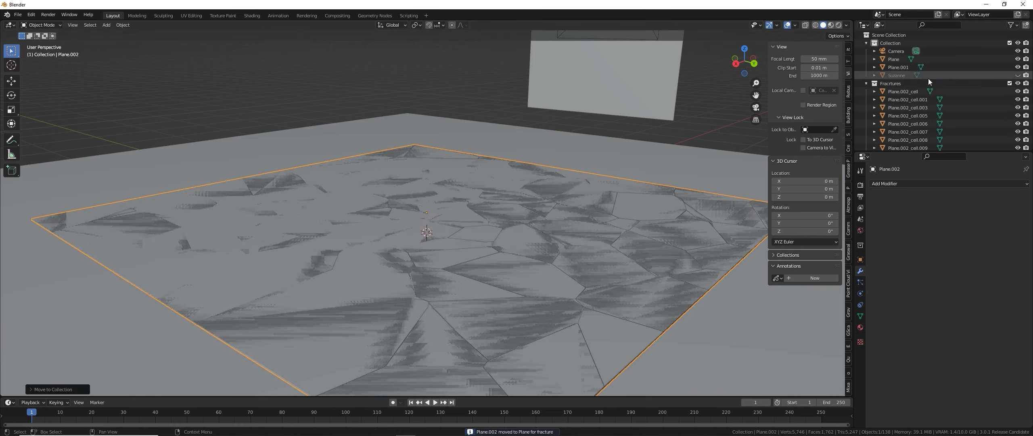
Collapse the Fractures collection in the outliner and exclude the "Plane for fracture" collection from the view layer.
scroll(895, 70, down, 2)
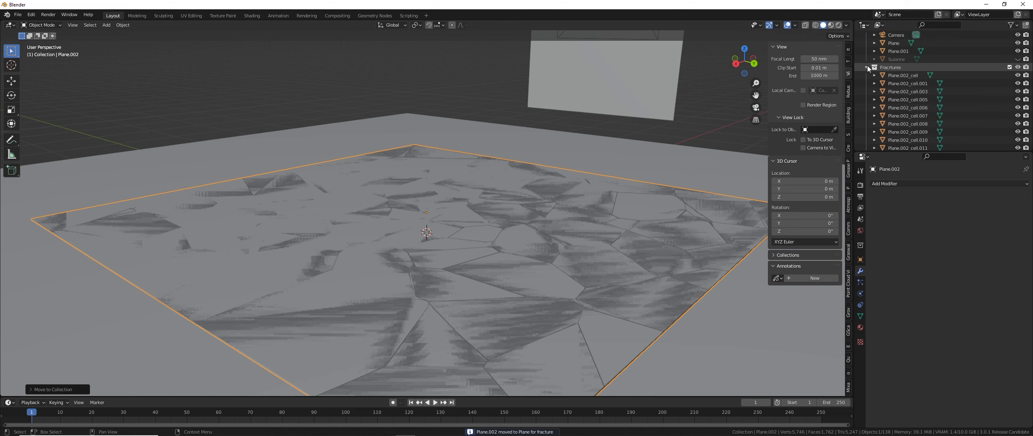
click(866, 67)
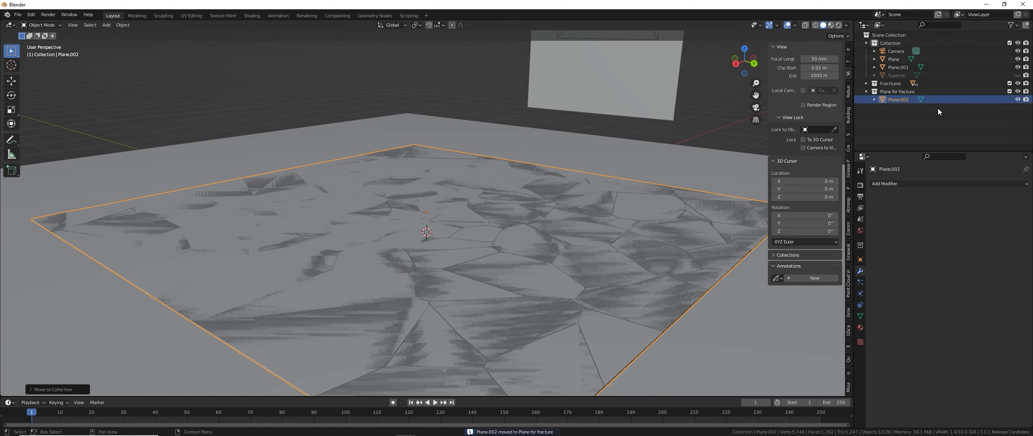
click(1010, 91)
Examine the fractured panel's cells from above and at floor level, and select a single fragment near the centre.
middle_drag(706, 173, 446, 251)
middle_drag(465, 225, 428, 246)
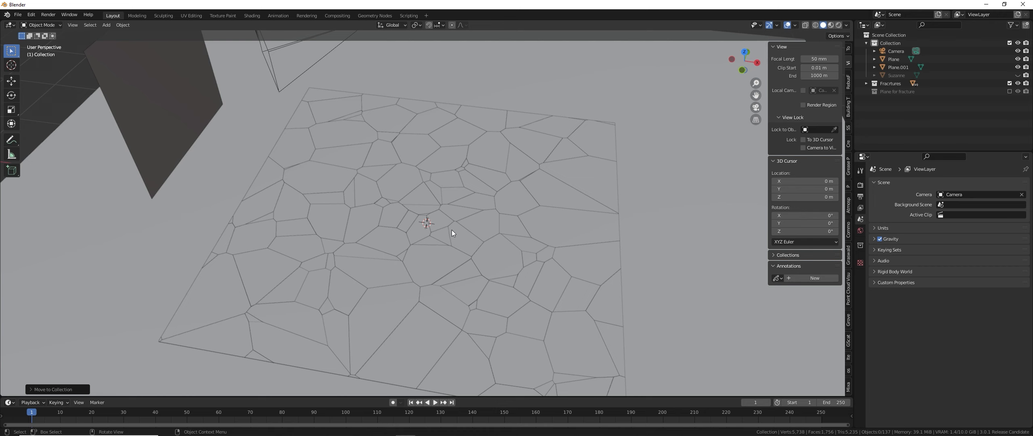
middle_drag(452, 230, 408, 236)
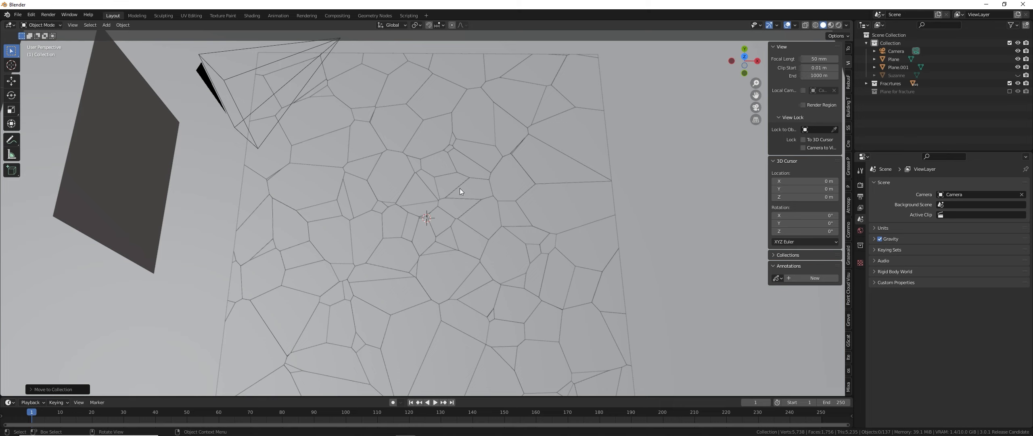
middle_drag(309, 253, 507, 238)
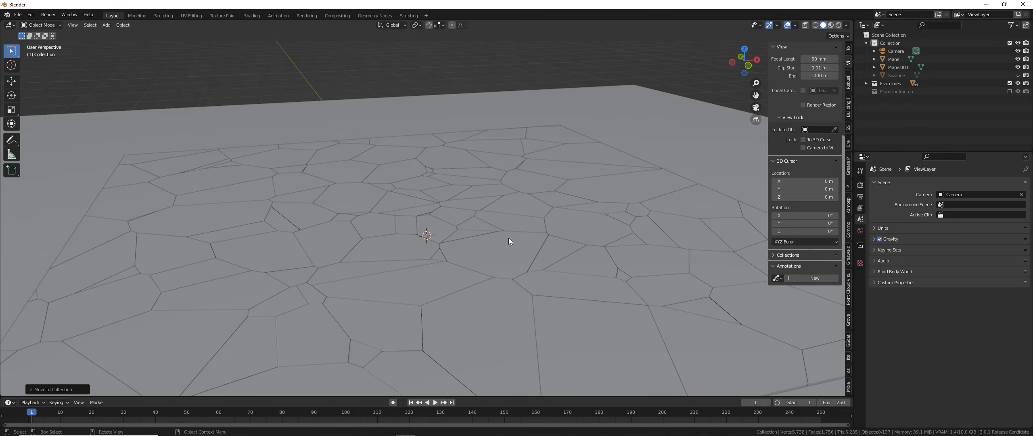
middle_drag(532, 205, 468, 260)
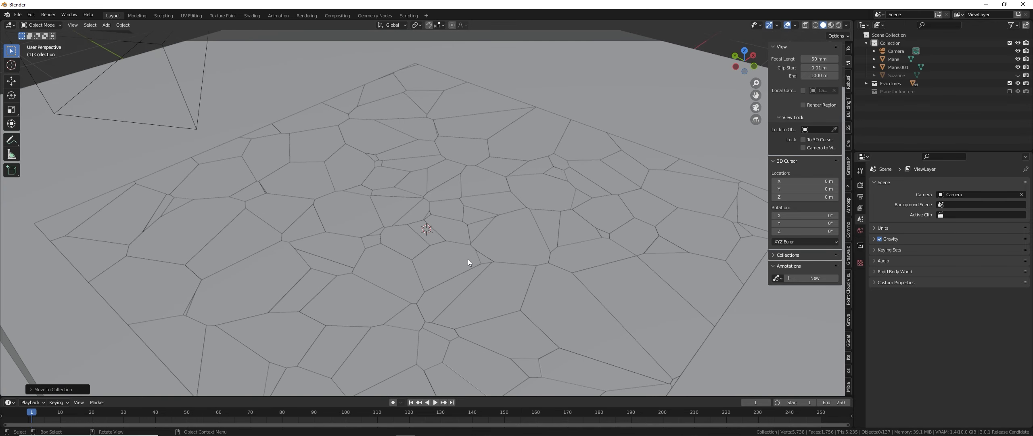
middle_drag(465, 255, 549, 221)
click(435, 230)
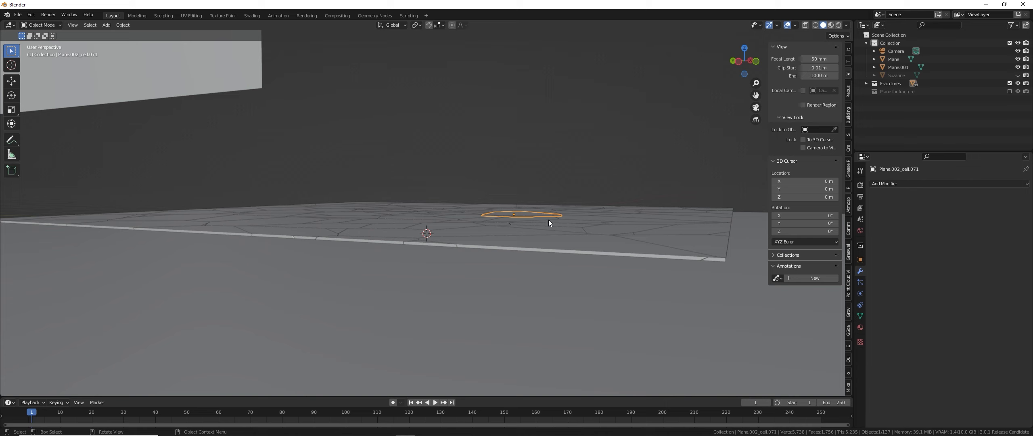
middle_drag(549, 220, 525, 223)
scroll(525, 224, down, 3)
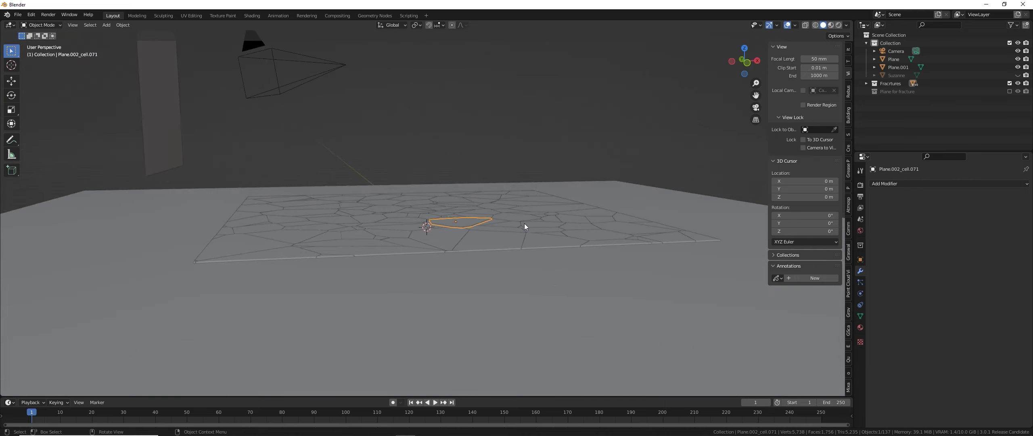
Select all objects in the Fractures collection and add active rigid bodies to them.
click(891, 83)
right_click(893, 83)
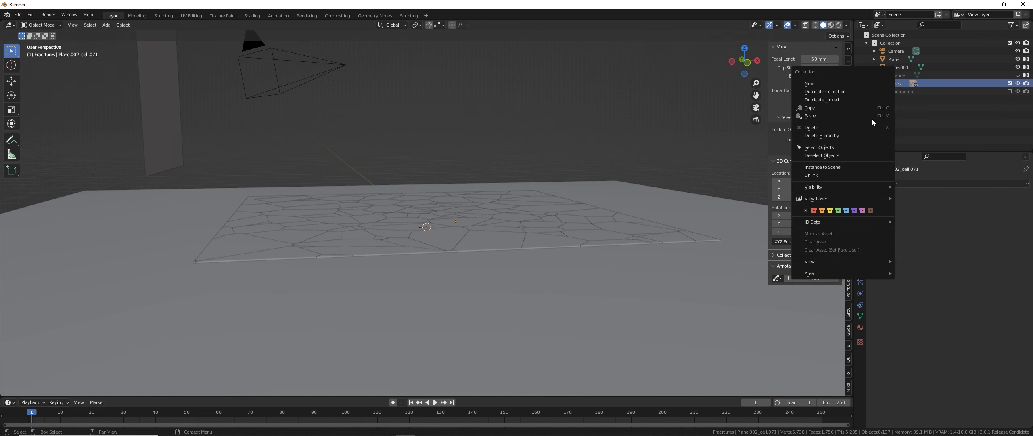
click(859, 147)
middle_drag(474, 233, 162, 85)
click(121, 25)
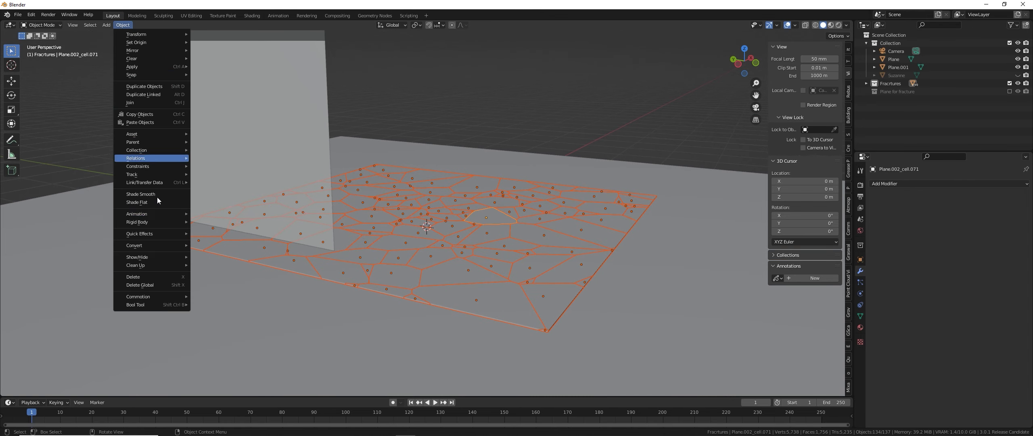
mouse_move(165, 237)
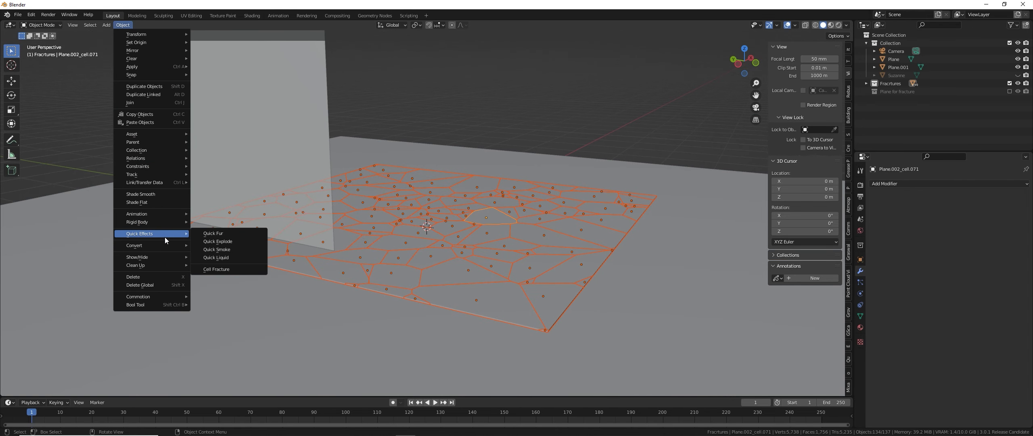
mouse_move(168, 224)
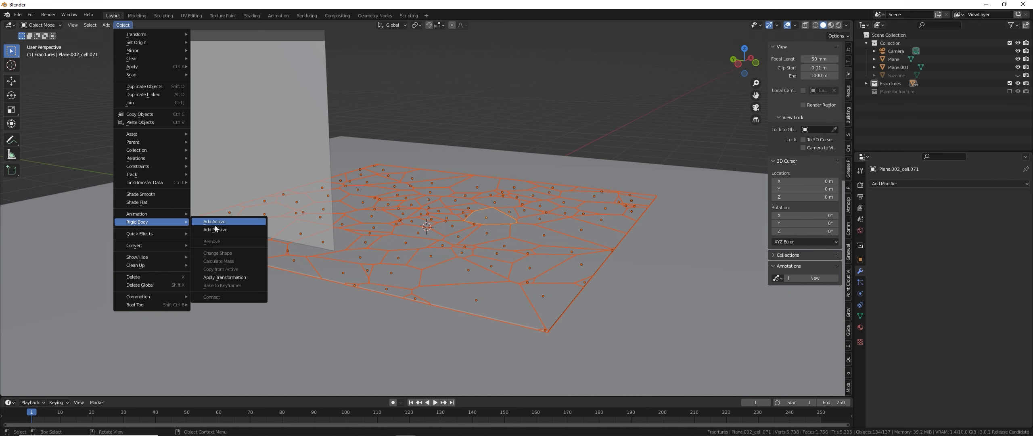
click(231, 225)
Open the physics properties and check the rigid body settings on several fragments of the panel.
mouse_move(431, 231)
middle_down()
mouse_move(540, 214)
mouse_move(444, 238)
middle_up()
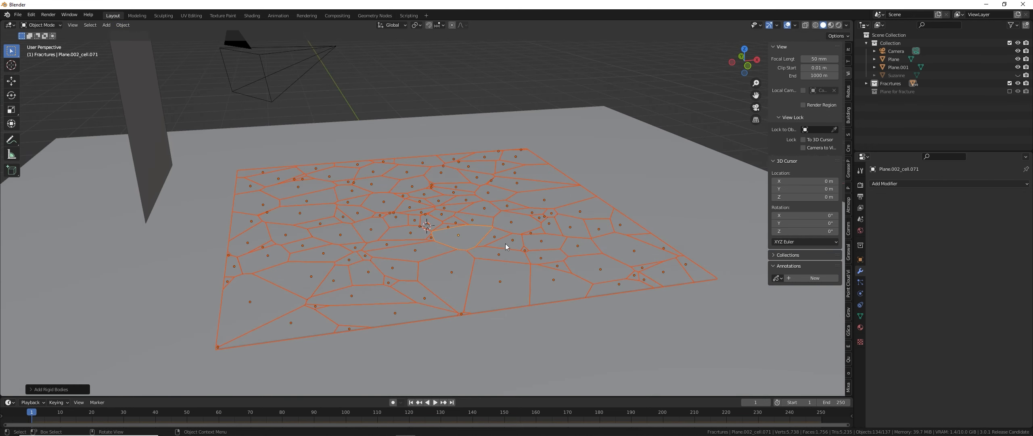
middle_drag(506, 244, 530, 245)
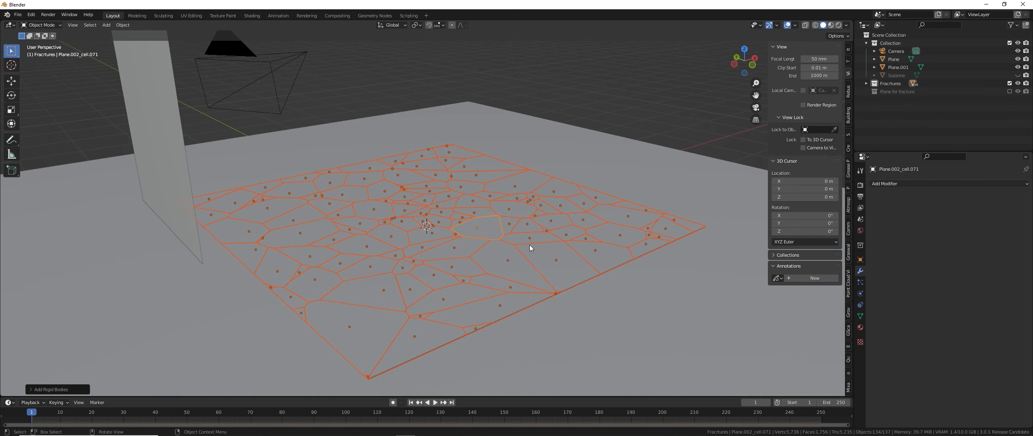
click(861, 294)
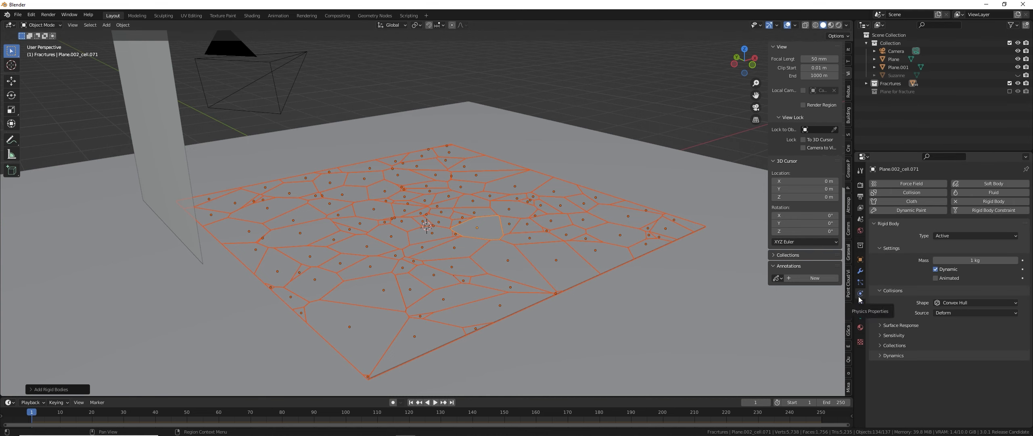
click(520, 275)
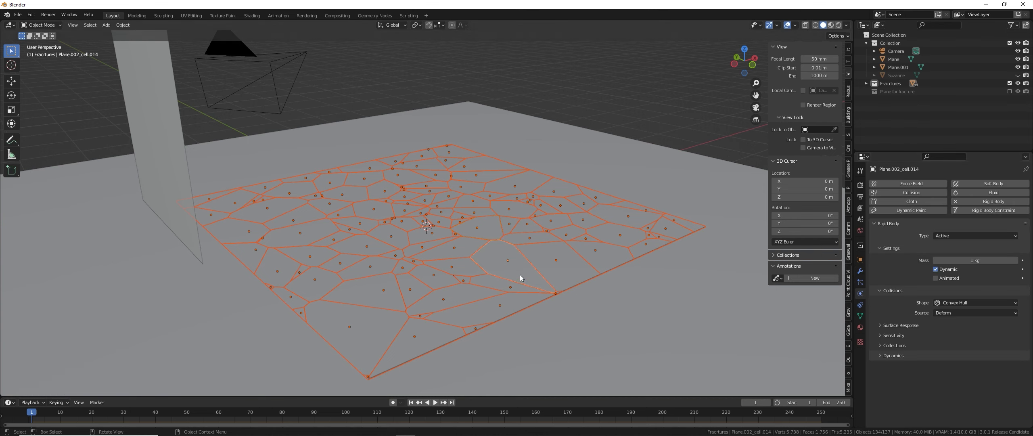
click(520, 275)
click(468, 264)
click(434, 234)
click(555, 263)
click(473, 201)
Add a rigid body to the large floor plane and set its type to Passive.
click(673, 319)
scroll(662, 315, down, 5)
middle_drag(650, 314, 515, 299)
click(973, 201)
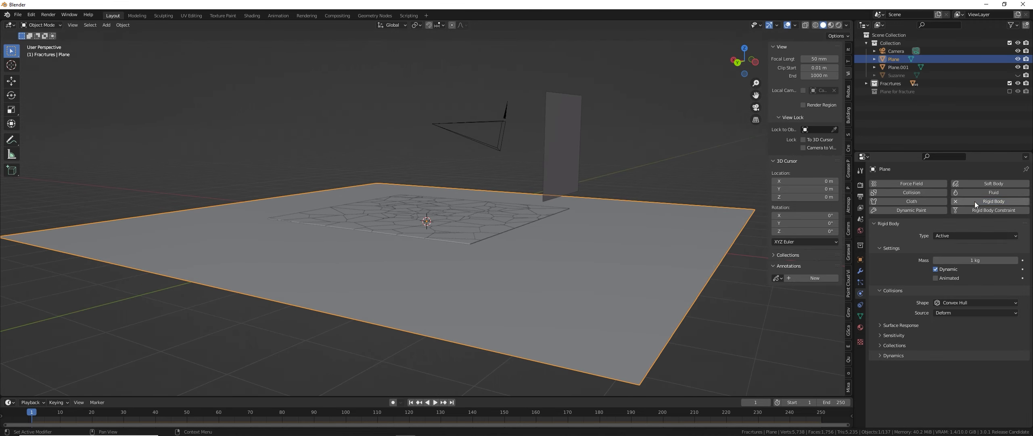
click(964, 234)
click(962, 257)
Play the rigid body simulation to watch the fragments fall, and return to the first frame.
middle_drag(595, 322, 532, 248)
key(space)
middle_drag(526, 242, 521, 258)
scroll(524, 243, down, 5)
key(space)
key(shift+Left)
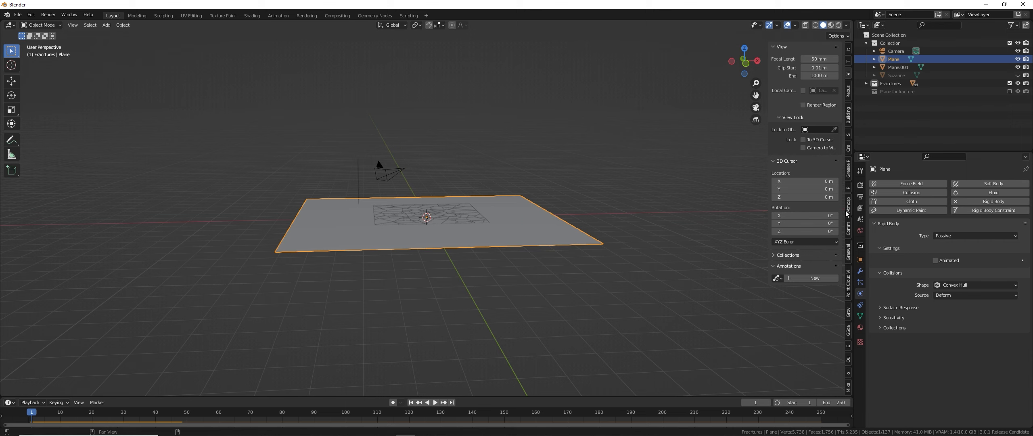
Set the scene's Rigid Body World solver iterations to 40.
click(859, 219)
click(896, 271)
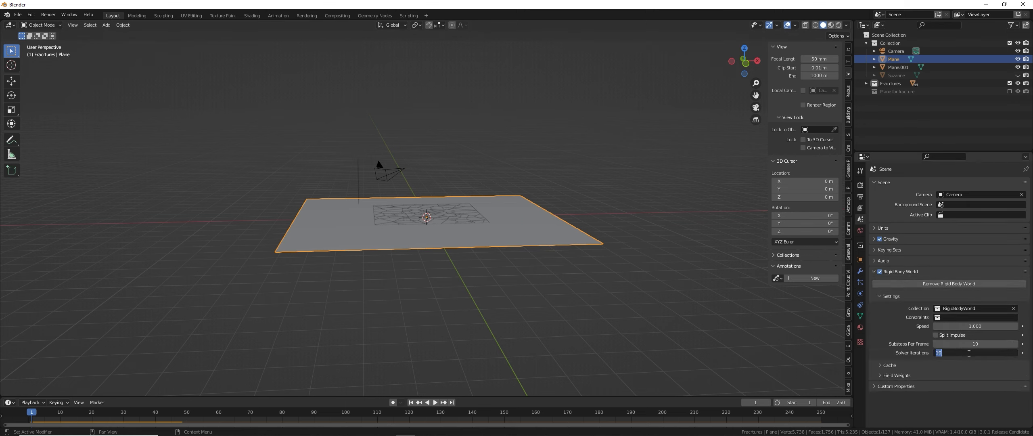
key(Return)
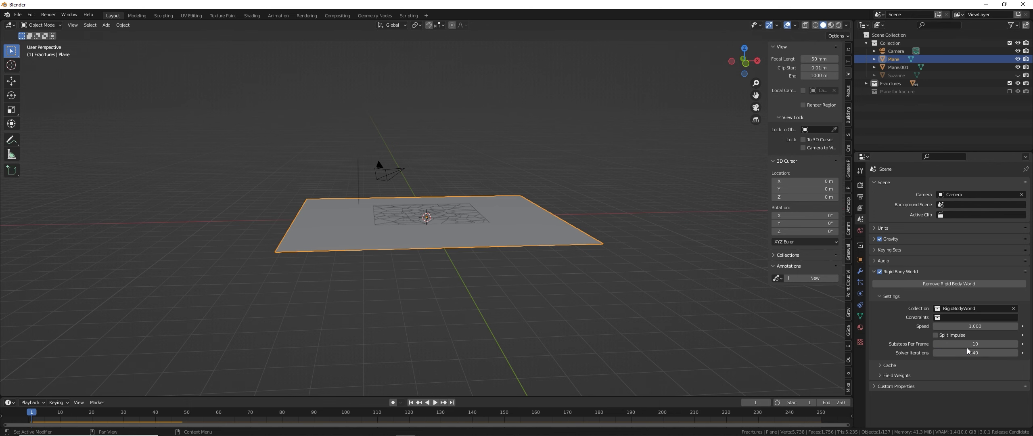
View the fragments from a low angle, test the simulation playback and return to the first frame.
middle_drag(524, 225, 510, 234)
scroll(511, 234, up, 3)
scroll(510, 234, down, 2)
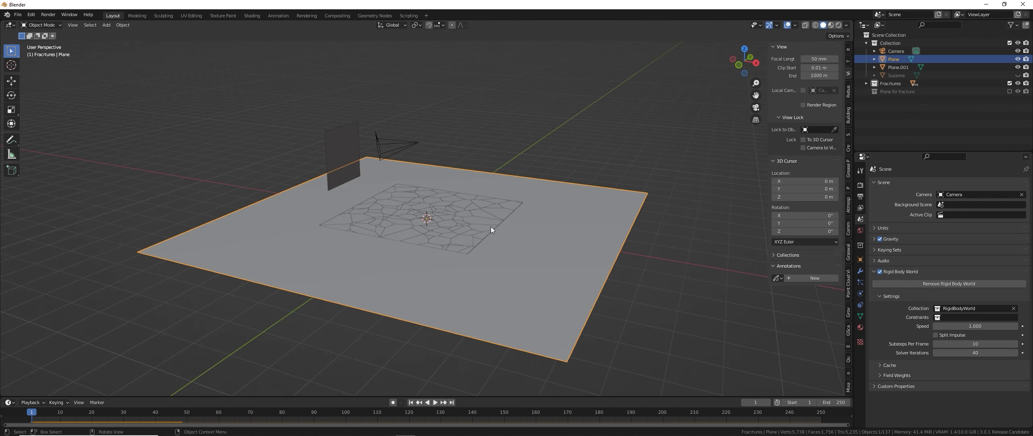
key(ctrl+s)
key(Escape)
middle_drag(415, 312, 488, 249)
middle_drag(631, 265, 545, 242)
key(space)
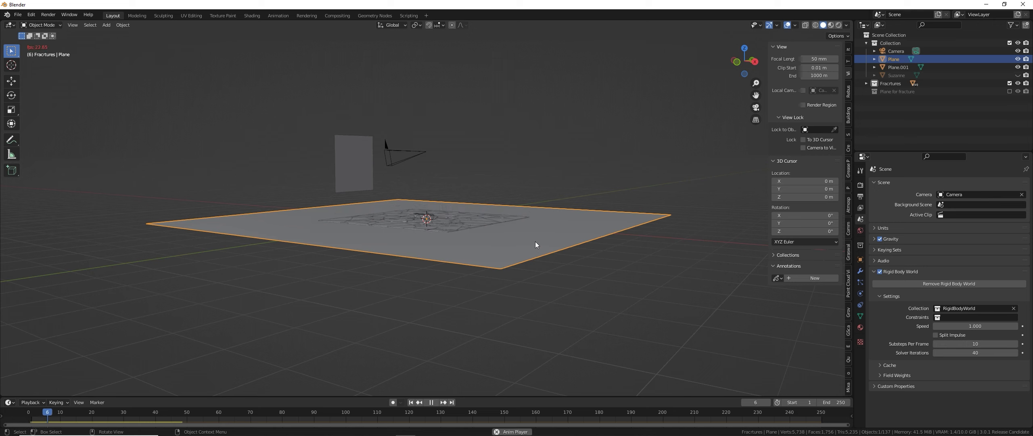
key(Escape)
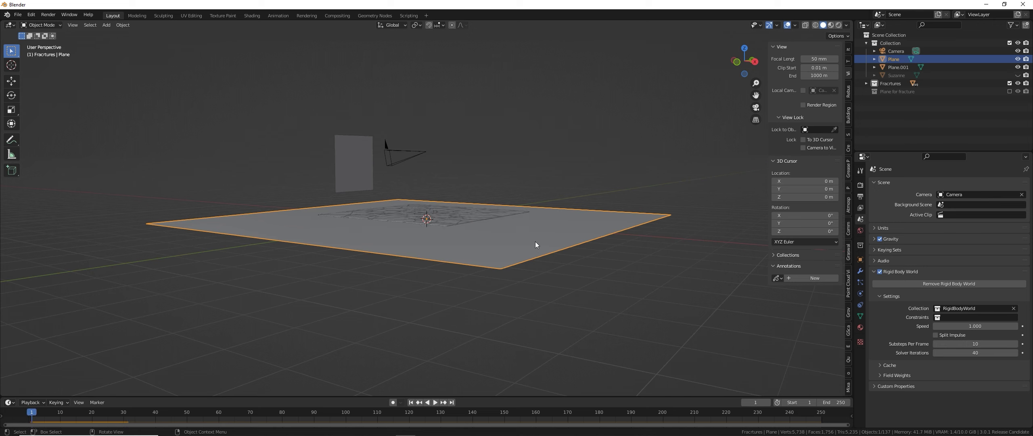
Set the Rigid Body World substeps per frame to 40 and replay the simulation.
text(40)
key(Return)
key(space)
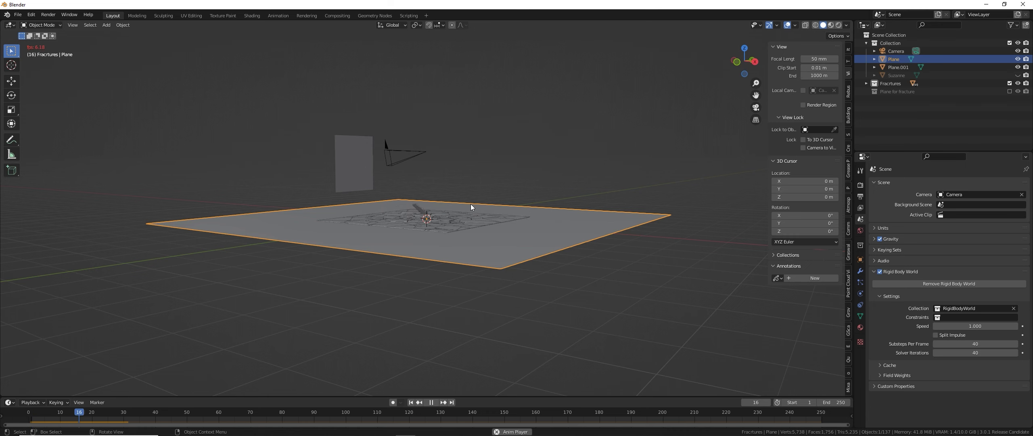
Set the Rigid Body World substeps per frame to 20 and replay the simulation from the first frame.
scroll(470, 204, up, 2)
key(space)
click(986, 343)
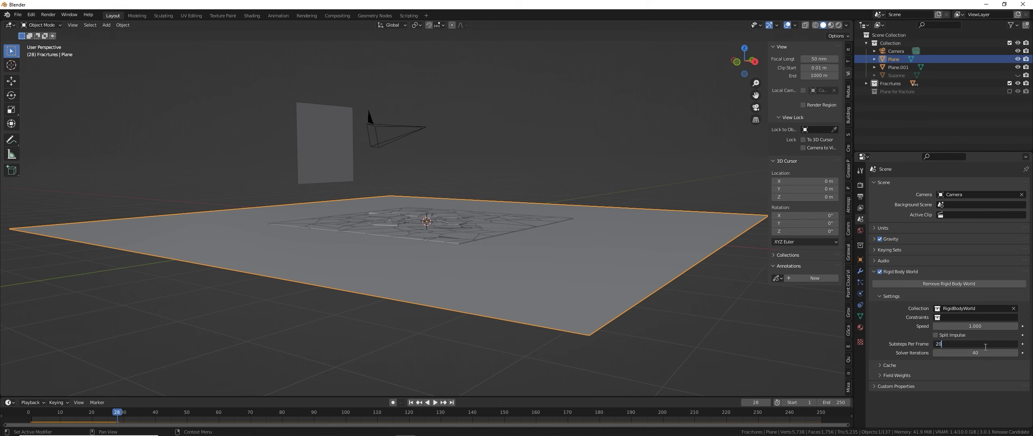
text(20)
key(Return)
key(shift+Left)
key(space)
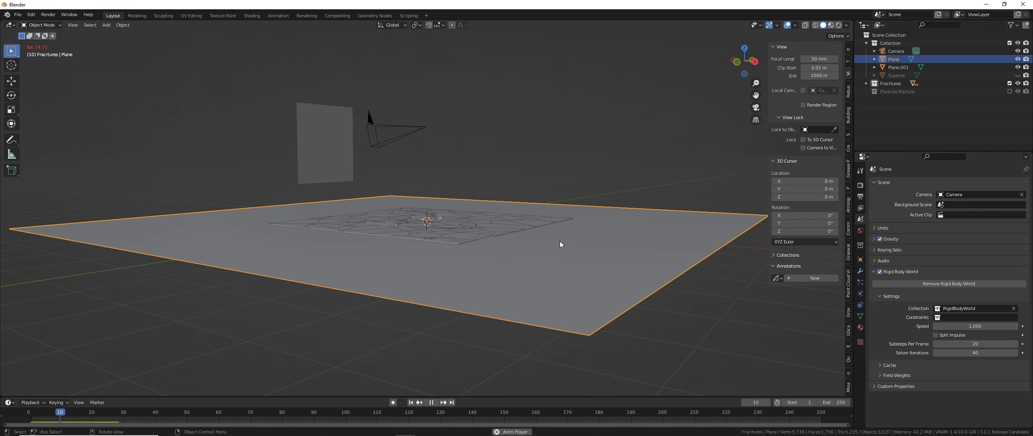
middle_drag(517, 234, 527, 234)
key(space)
Re-enter 20 as the Rigid Body World substeps per frame, testing the simulation playback again.
click(970, 344)
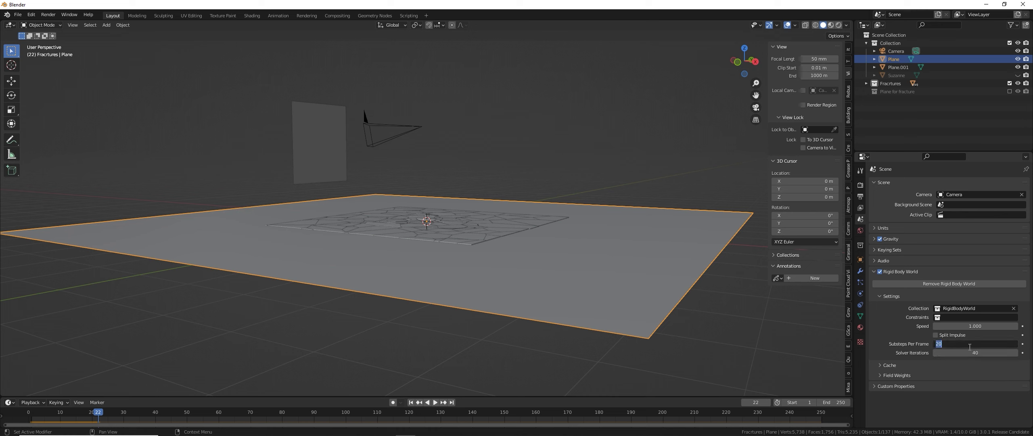
key(Return)
key(shift+Left)
key(space)
middle_drag(543, 249, 551, 244)
key(Escape)
click(995, 346)
text(20)
key(Return)
key(space)
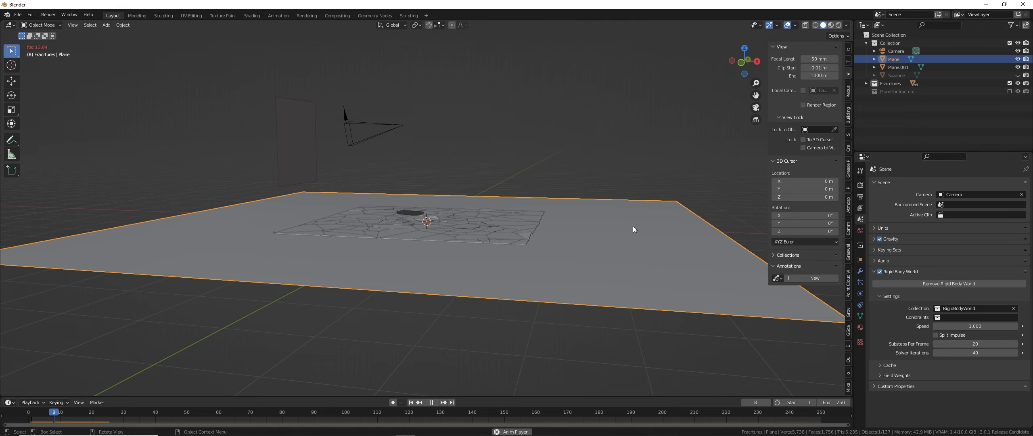
Replay the simulation while viewing the fragments nearly edge-on at floor level.
middle_drag(575, 226, 582, 222)
key(space)
key(space)
key(shift+Left)
key(space)
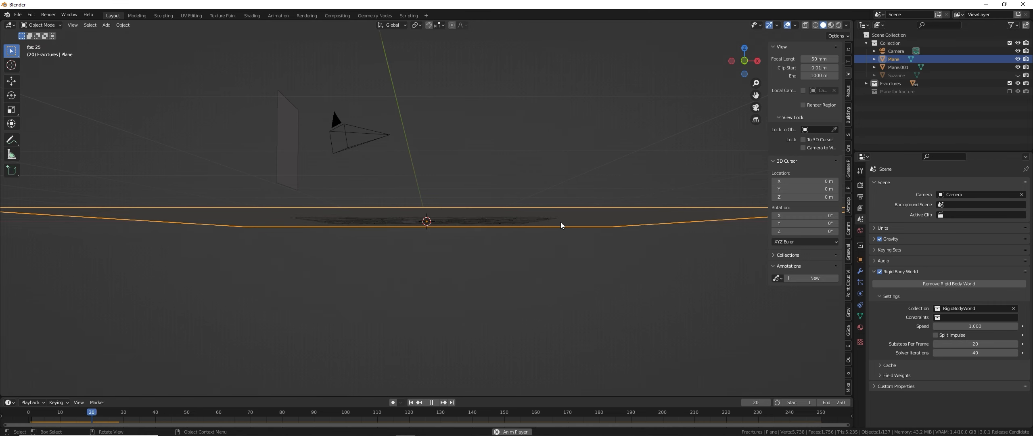
key(shift+Left)
mouse_move(561, 222)
middle_down()
mouse_move(586, 258)
mouse_move(507, 268)
mouse_move(551, 234)
middle_up()
key(space)
Examine the fallen fragments close up at frame 50, selecting one of them, and return to the first frame.
key(space)
middle_drag(465, 222, 504, 194)
key(space)
key(space)
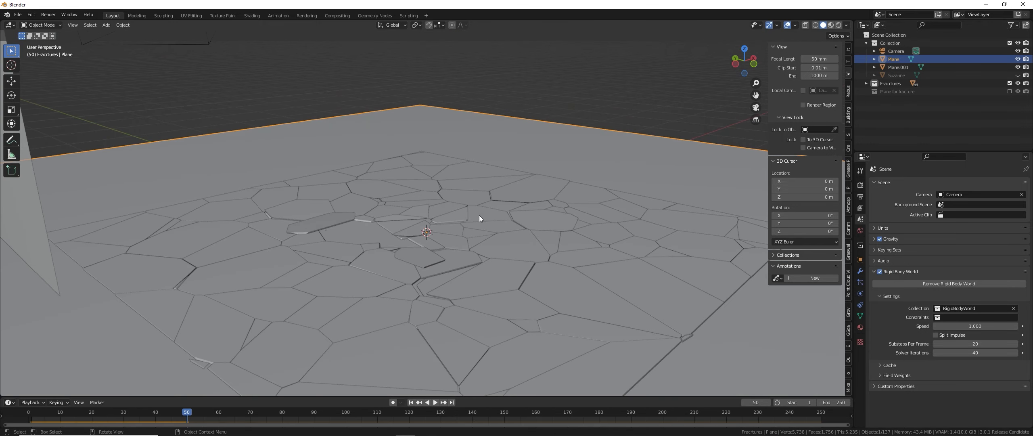
click(335, 221)
middle_drag(335, 221, 443, 282)
key(shift+Left)
scroll(646, 299, down, 3)
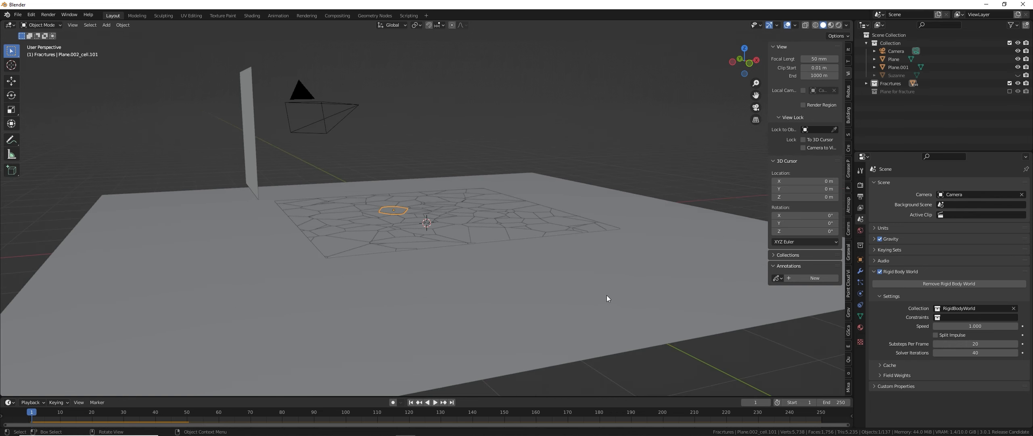
Subdivide the floor plane's mesh with 100 cuts and return to Object Mode.
click(607, 294)
middle_drag(606, 293, 688, 289)
key(Tab)
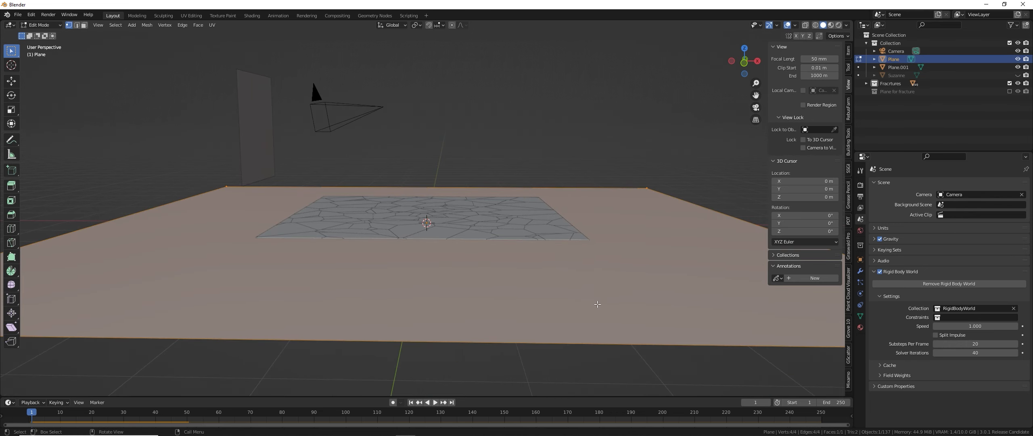
right_click(592, 302)
click(590, 254)
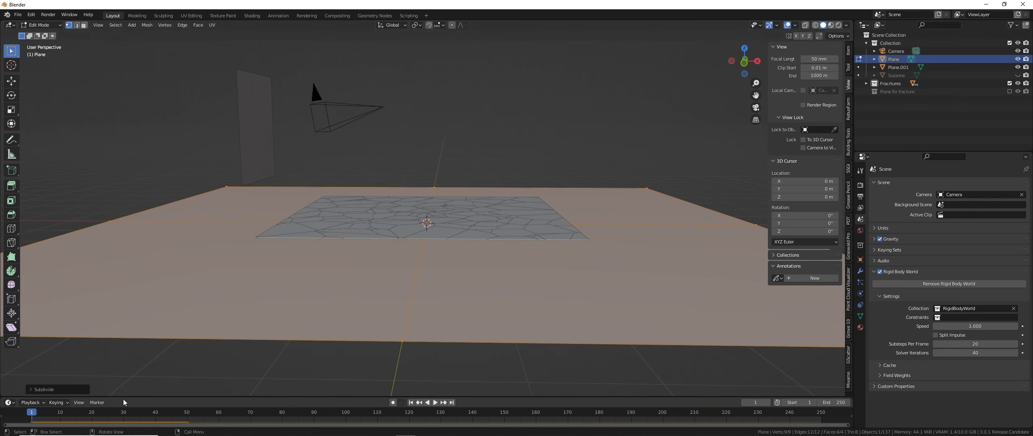
click(77, 389)
click(97, 334)
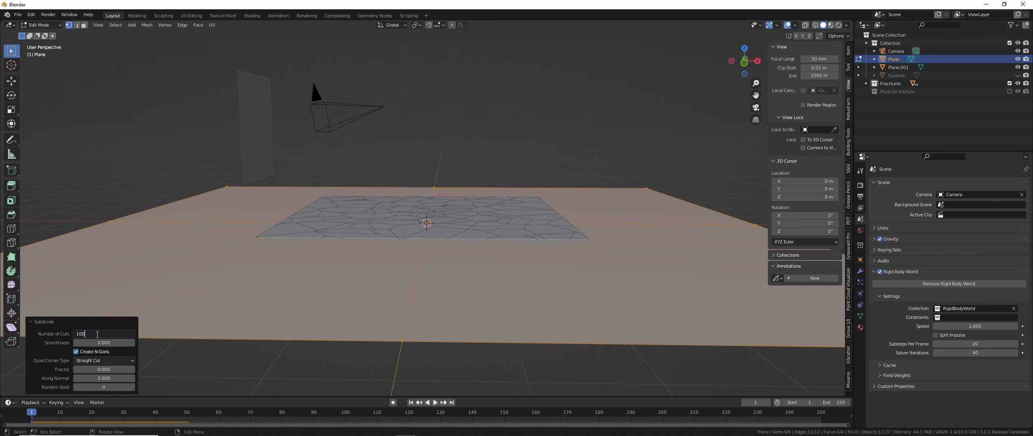
text(100)
key(Return)
key(Tab)
Add a Displace modifier to the floor plane and give it a new texture of type Clouds.
middle_drag(652, 292, 711, 282)
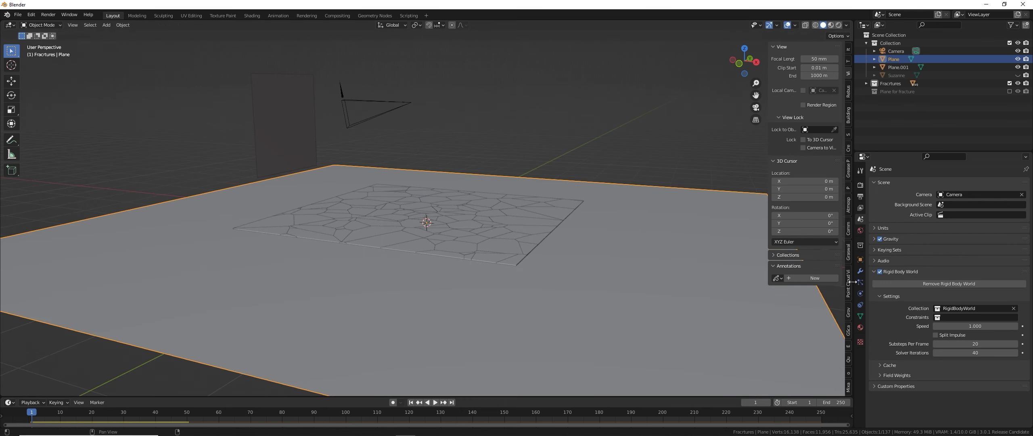
click(860, 271)
click(915, 185)
click(944, 233)
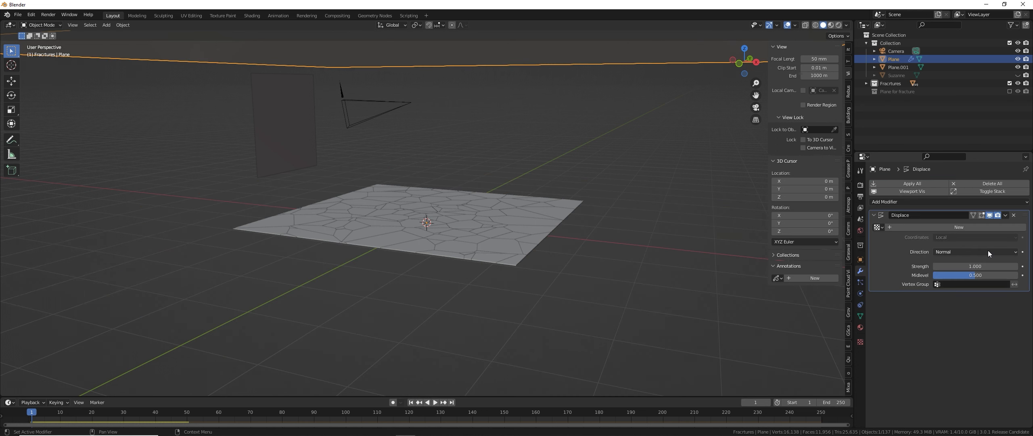
click(981, 229)
click(1024, 227)
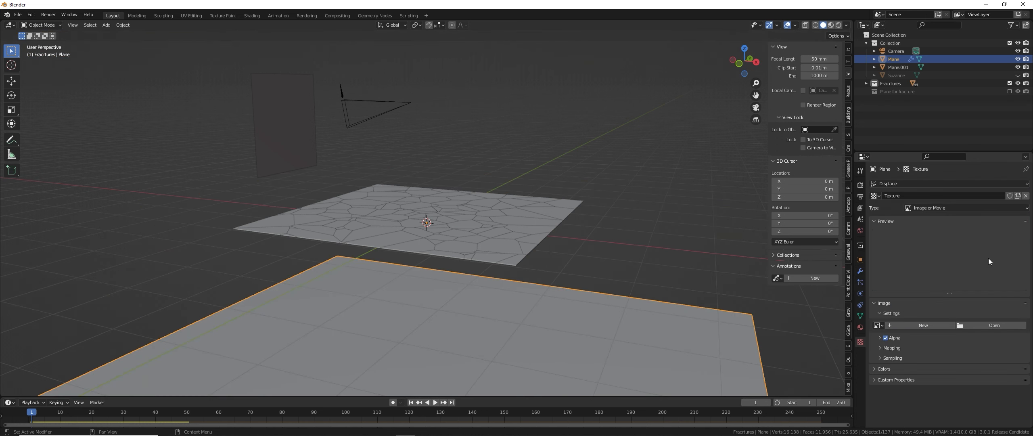
click(978, 210)
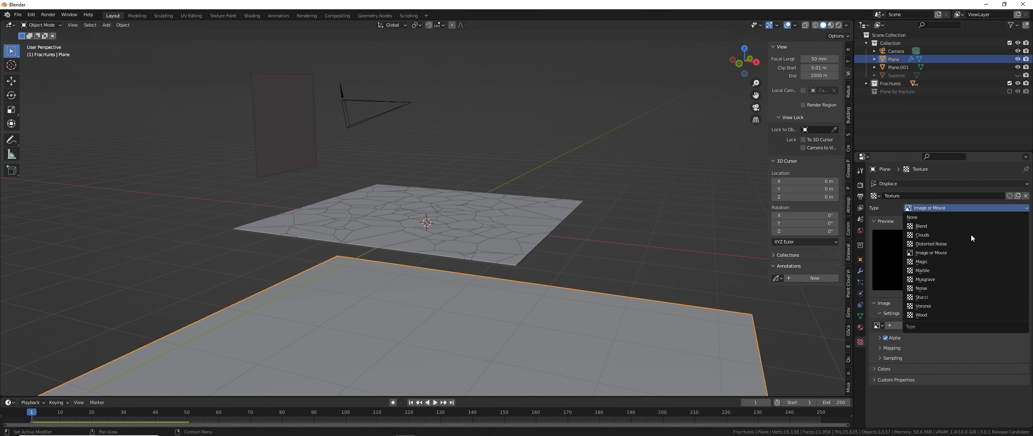
click(967, 237)
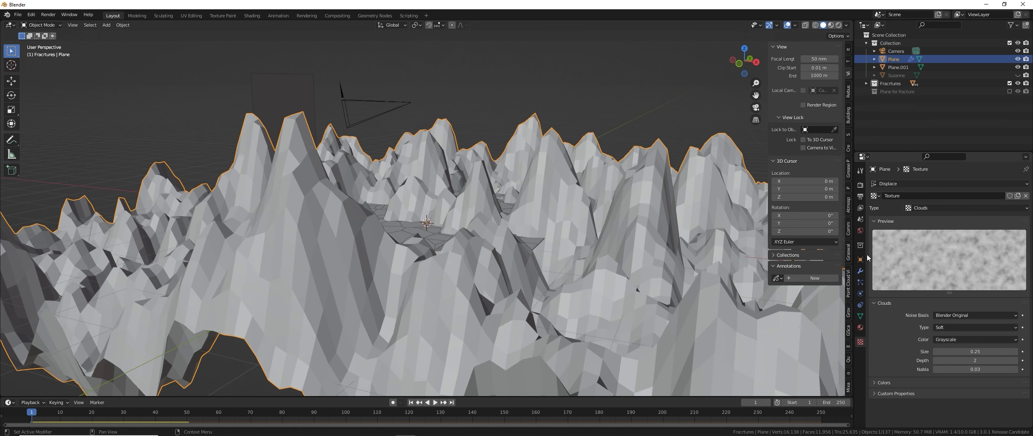
Set the floor's Displace modifier to midlevel 0 and strength 0.01.
click(862, 271)
click(989, 275)
text(0)
key(Return)
mouse_move(980, 269)
mouse_down()
mouse_move(969, 269)
mouse_move(980, 269)
mouse_up()
click(981, 269)
text(0.01)
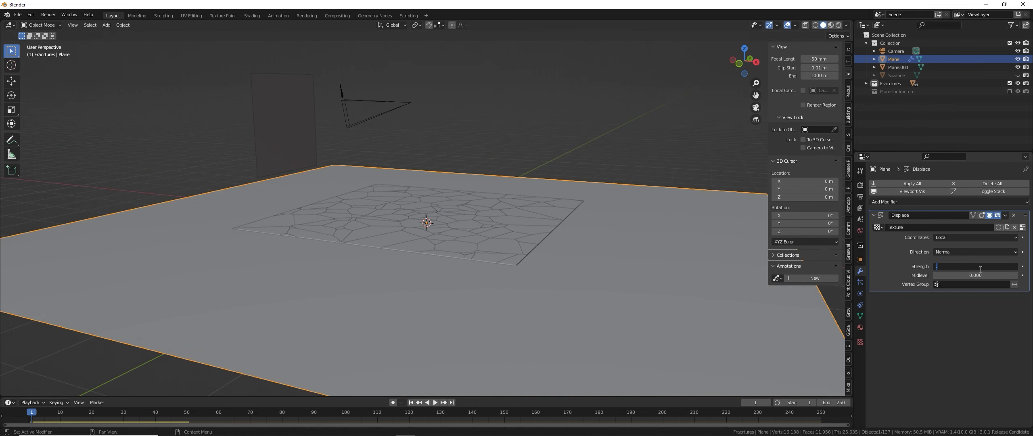
key(Return)
Inspect the displaced floor, undo an accidental removal of the Displace modifier, and apply the modifier.
middle_drag(480, 306, 478, 245)
middle_drag(708, 298, 666, 306)
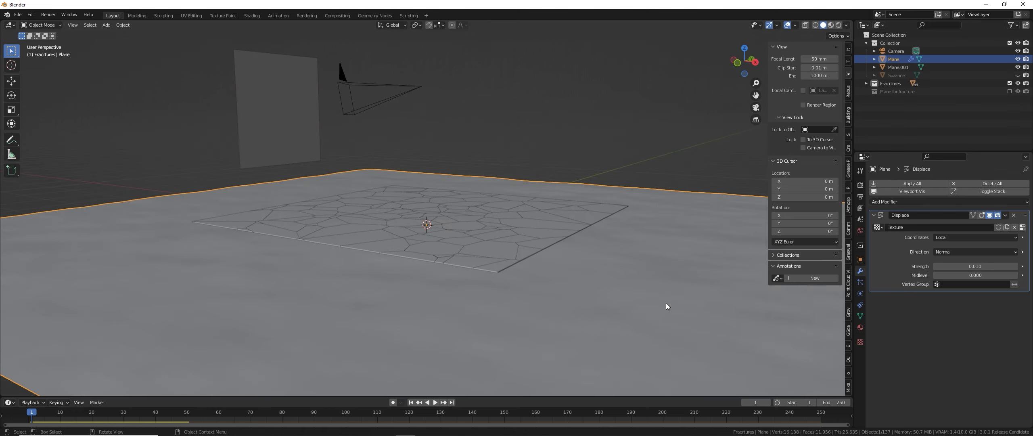
click(1013, 215)
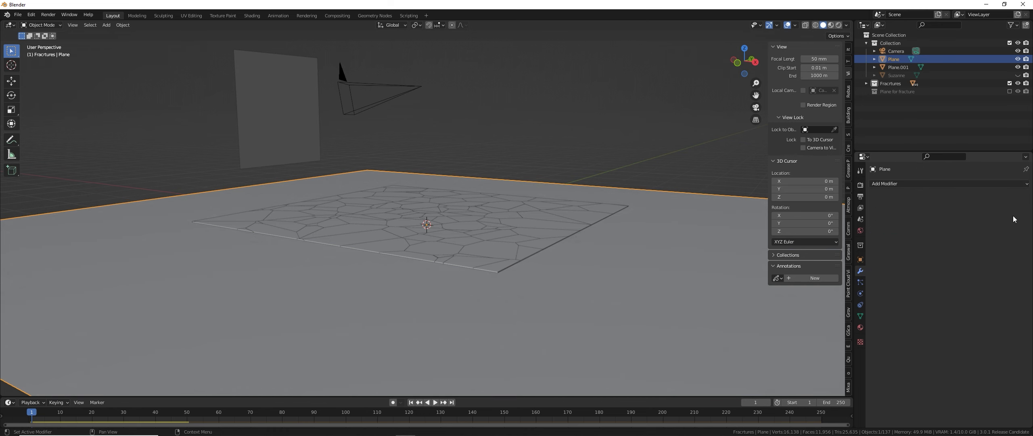
key(ctrl+z)
click(1006, 218)
click(996, 225)
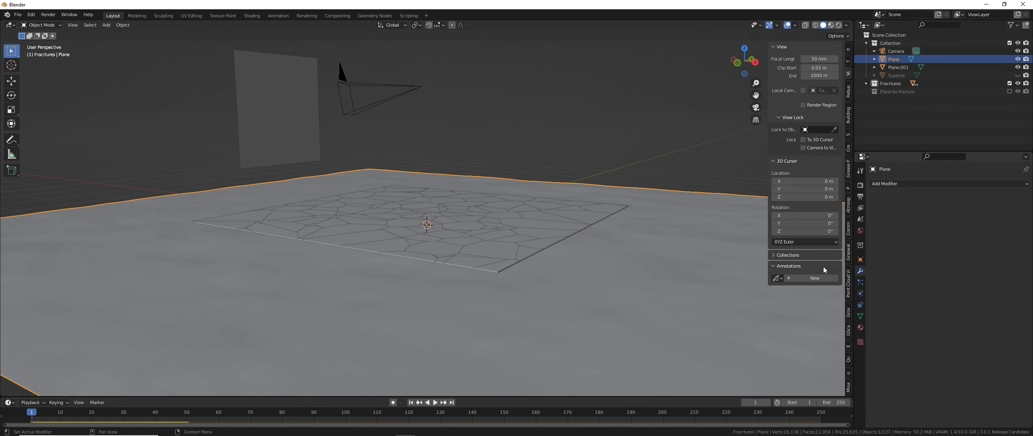
Play the simulation on the displaced floor and check the fragments from a low, close angle.
middle_drag(631, 291, 644, 288)
key(space)
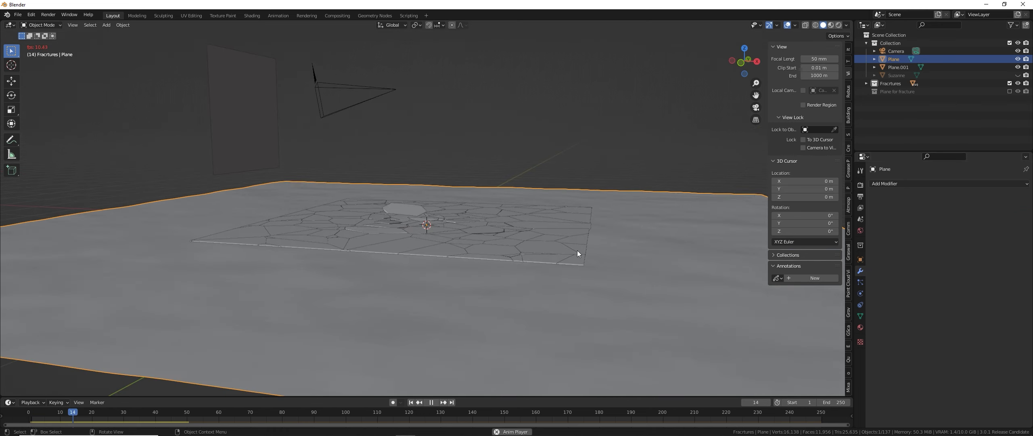
key(space)
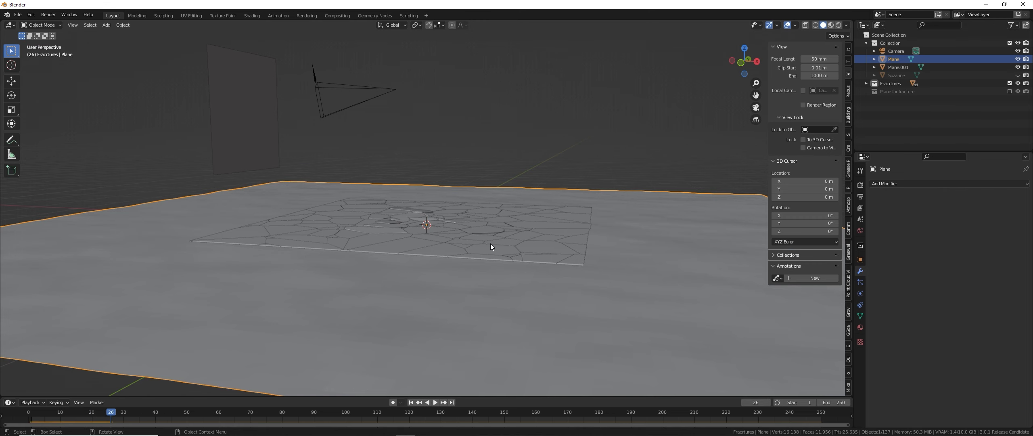
scroll(490, 244, up, 3)
mouse_move(459, 236)
middle_down()
mouse_move(495, 227)
mouse_move(523, 246)
mouse_move(454, 226)
middle_up()
key(shift+Left)
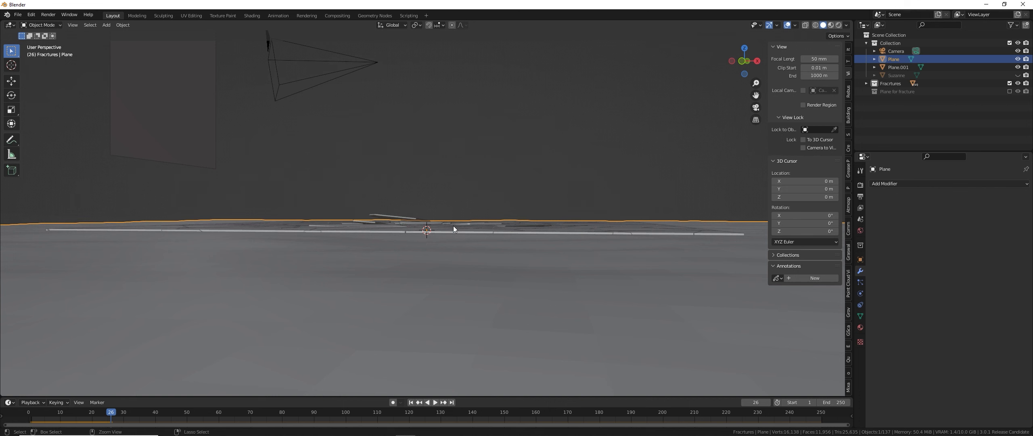
Undo the application of the floor's Displace modifier and test the simulation from the first frame.
key(ctrl+z)
scroll(454, 226, down, 3)
middle_drag(455, 225, 455, 250)
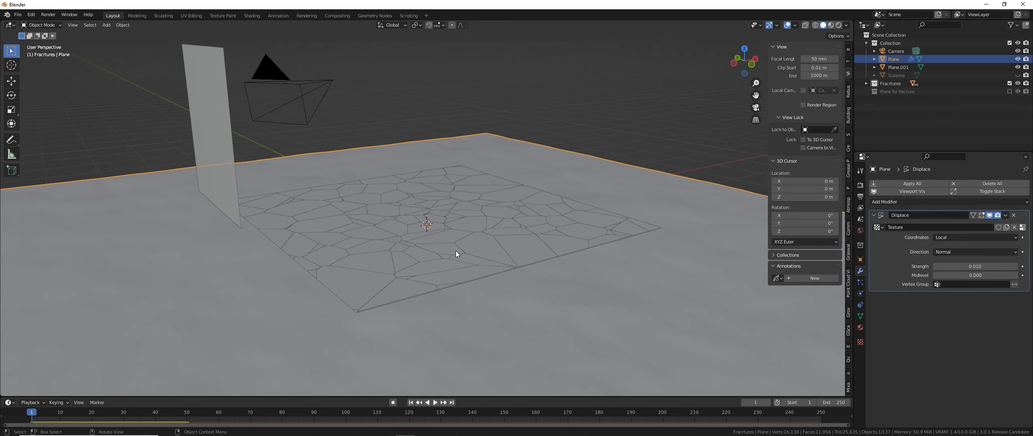
key(space)
key(Escape)
middle_drag(511, 260, 509, 261)
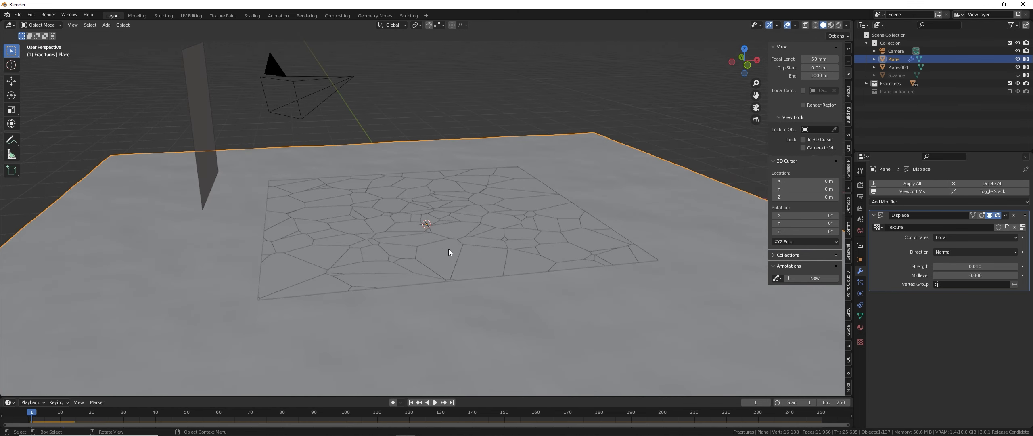
middle_drag(448, 249, 468, 237)
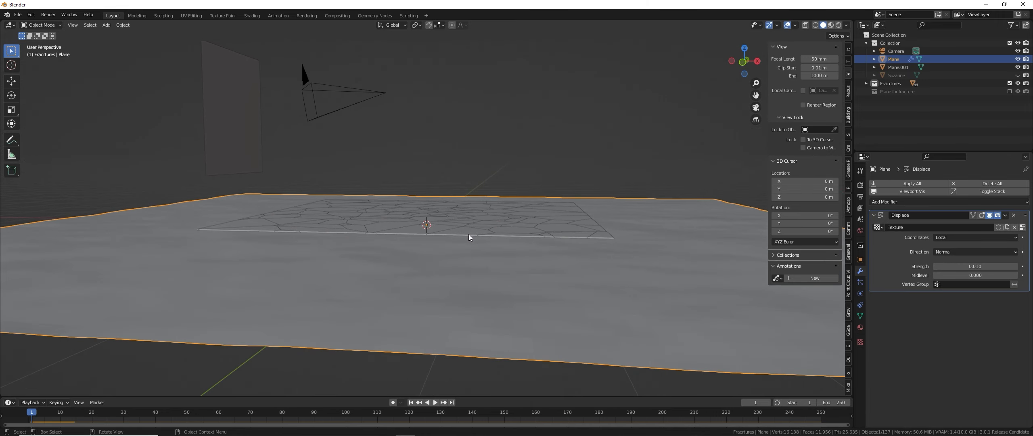
Set the floor's Displace strength to 0.03 and apply the modifier.
drag(966, 264, 979, 264)
click(1004, 215)
click(976, 227)
Play the simulation on the rougher floor, viewing the fragments from above, and return to the first frame.
key(space)
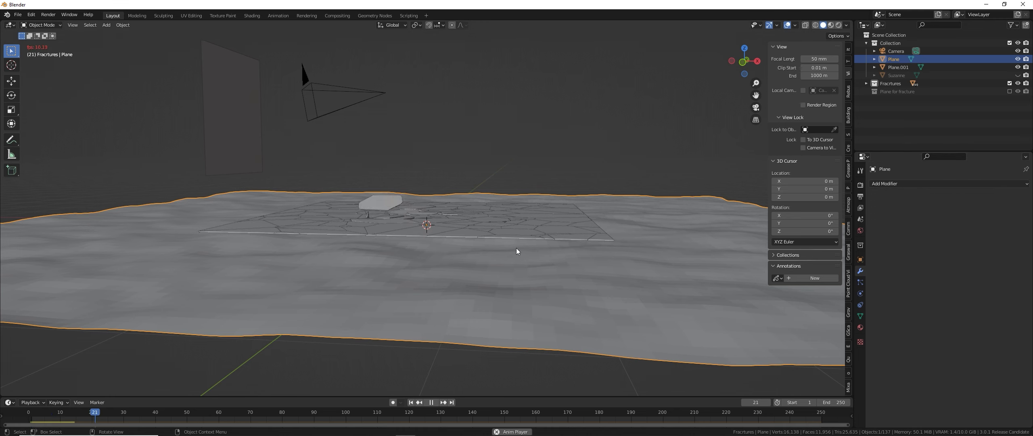
middle_drag(509, 243, 478, 231)
key(shift+Left)
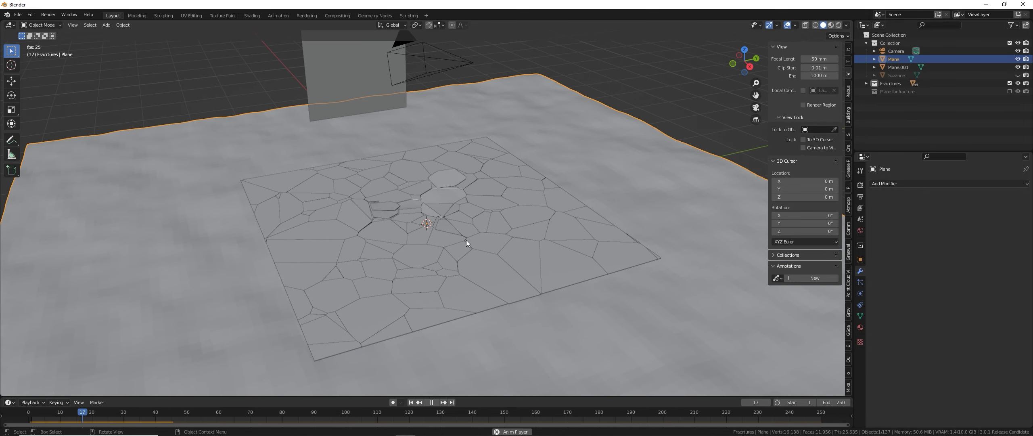
key(shift+Left)
key(Escape)
Undo applying the Displace modifier and the preceding changes to its strength.
middle_drag(466, 239, 518, 248)
key(ctrl+z)
key(ctrl+z)
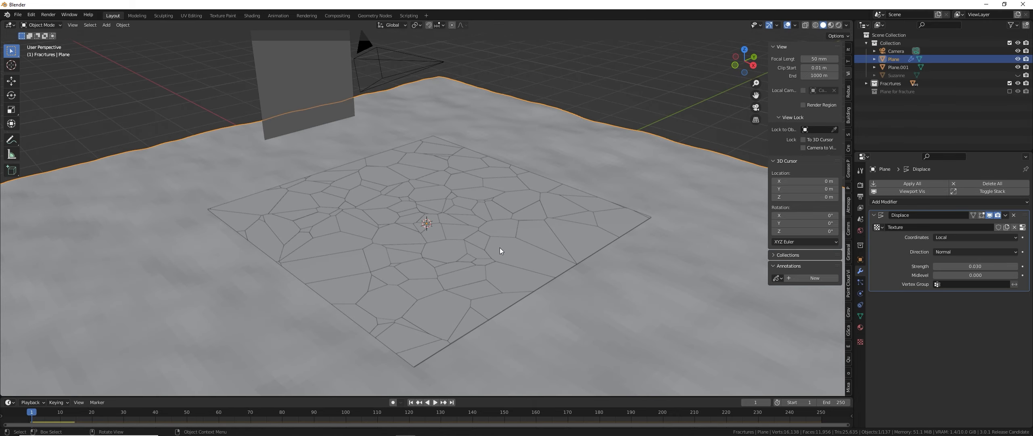
middle_drag(483, 252, 530, 242)
key(ctrl+z)
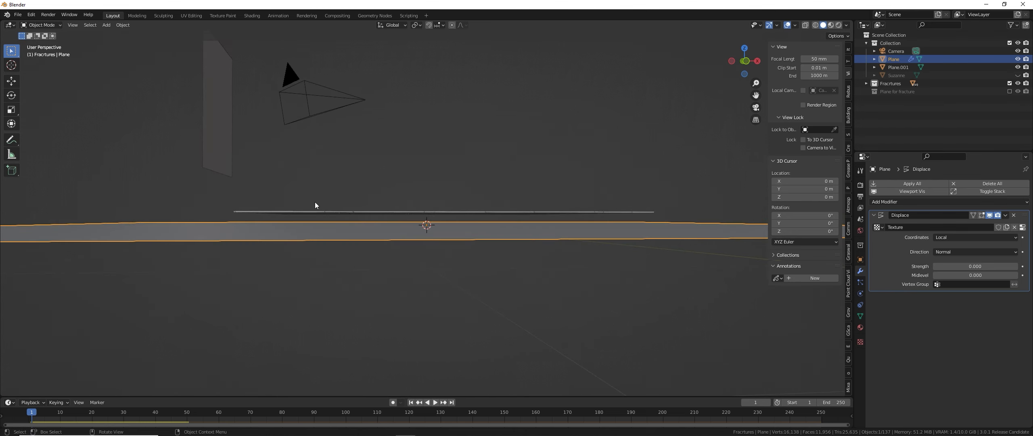
Select all fragments of the panel in wireframe display, then return the viewport to solid shading.
key(z)
click(277, 203)
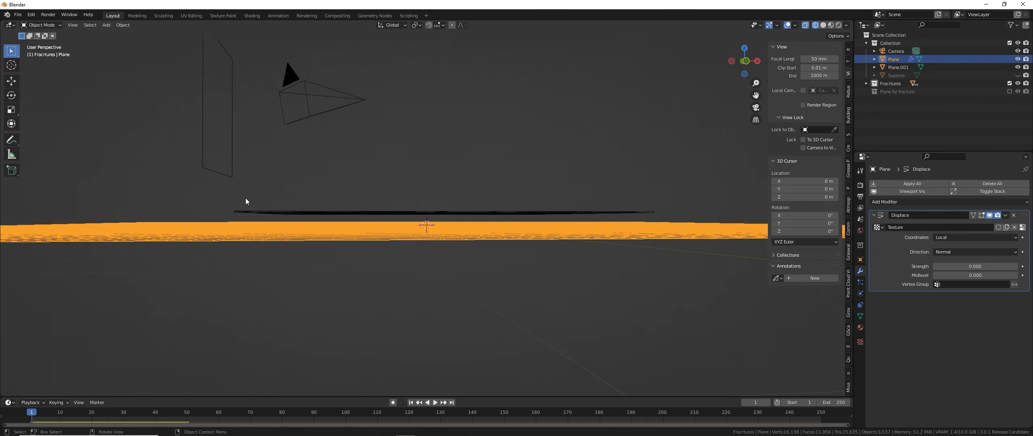
drag(224, 199, 665, 215)
middle_drag(652, 207, 561, 188)
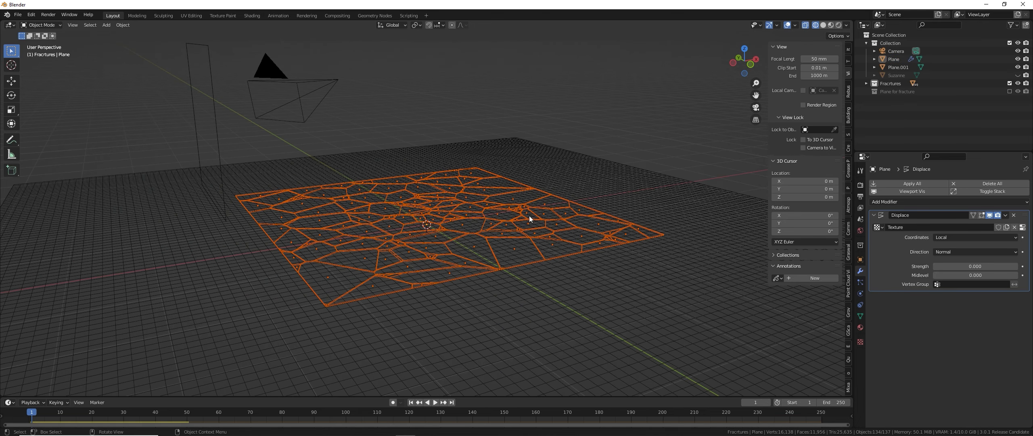
click(824, 25)
Move the selected fragments about 0.07 m down along Z, closer to the floor, and play the simulation.
middle_drag(482, 339, 449, 318)
key(space)
key(Escape)
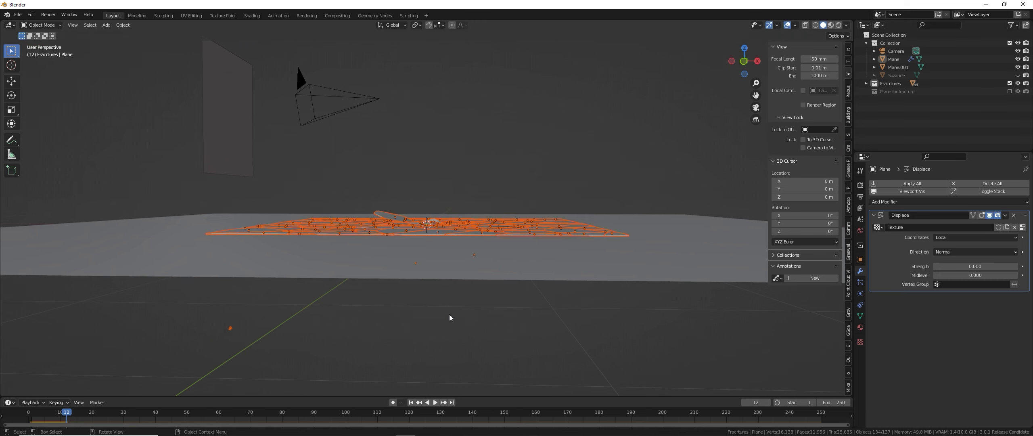
key(g)
key(z)
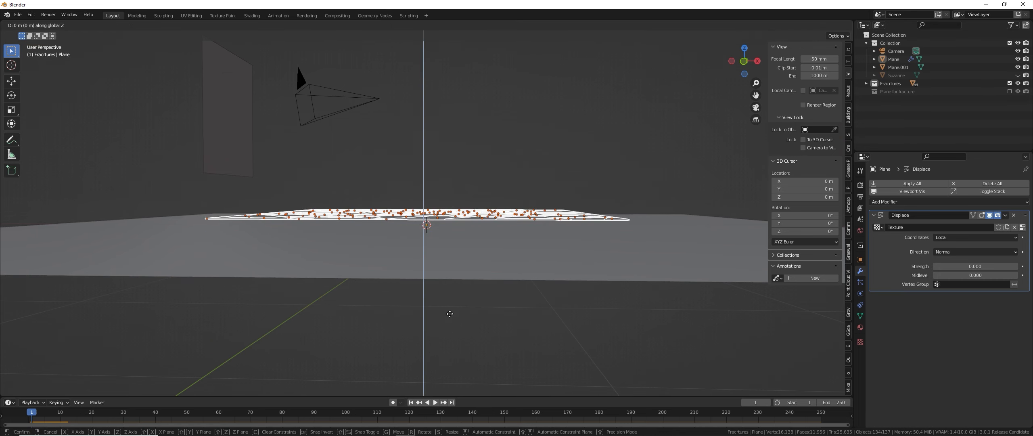
click(471, 282)
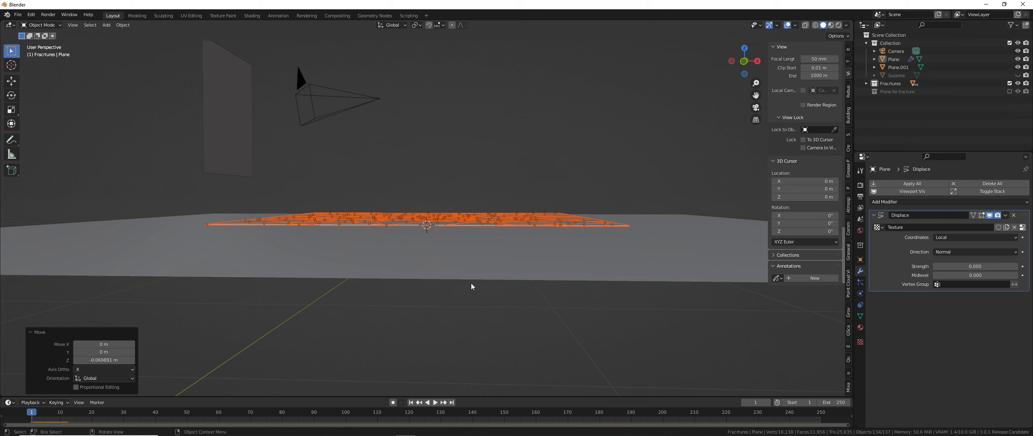
key(space)
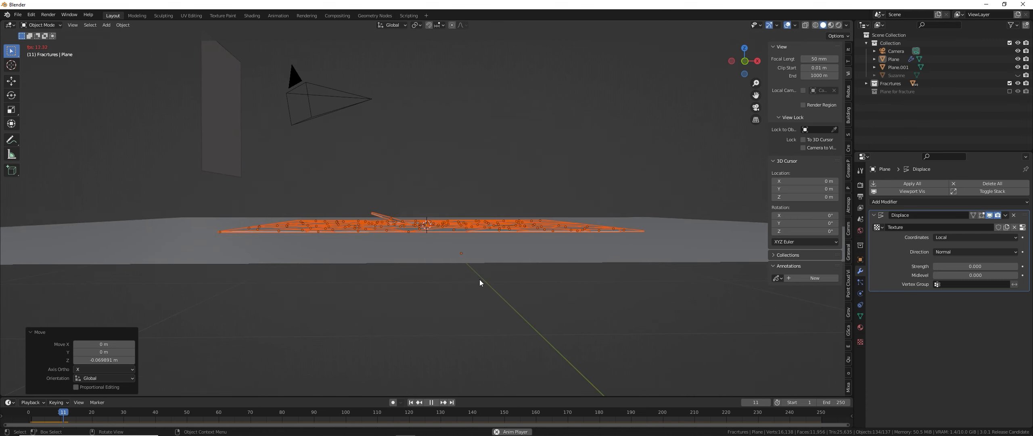
Stop the running simulation, check the fallen fragments up close, and return to the first frame.
middle_drag(477, 242, 411, 214)
key(space)
scroll(471, 244, up, 4)
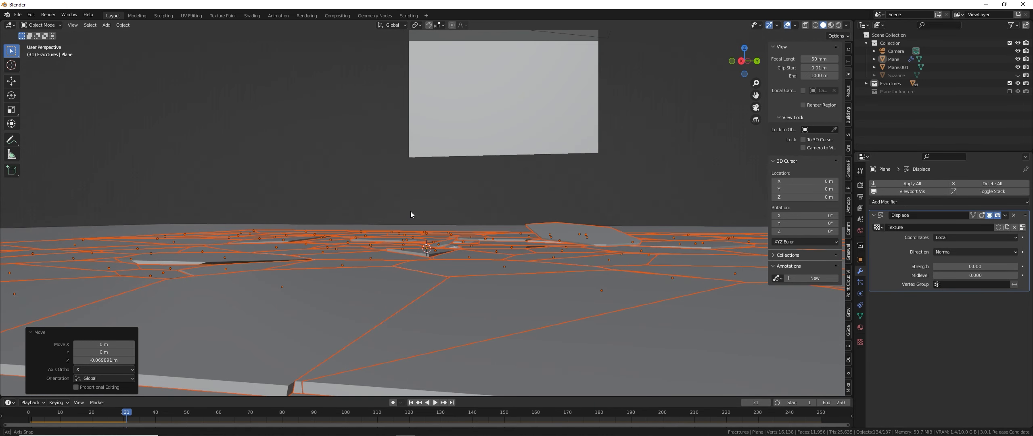
key(shift+Left)
scroll(441, 212, down, 5)
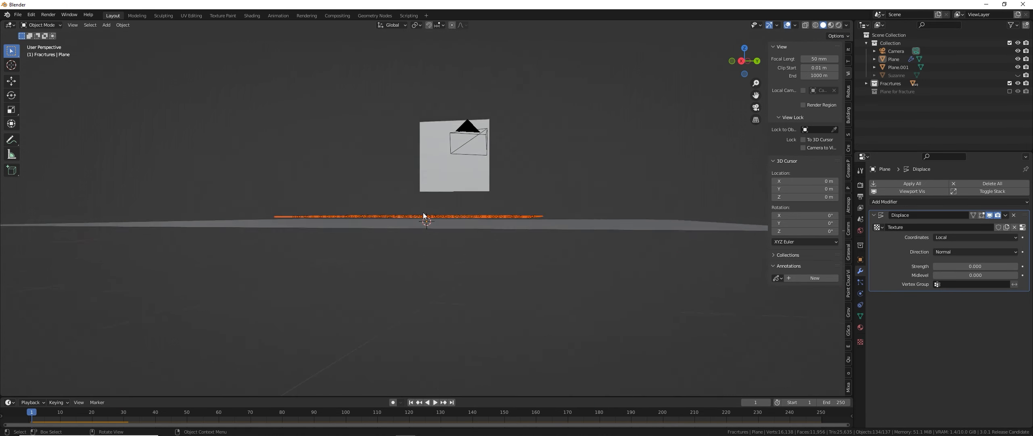
Move the selected fragments about 0.23 m up along Z, away from the floor.
middle_drag(464, 218, 520, 226)
key(g)
key(z)
click(521, 216)
Play the simulation up to frame 30 and examine the settled fragments on the floor from several sides.
key(space)
middle_drag(522, 216, 483, 250)
scroll(481, 246, up, 5)
key(space)
scroll(467, 240, up, 5)
scroll(449, 233, down, 5)
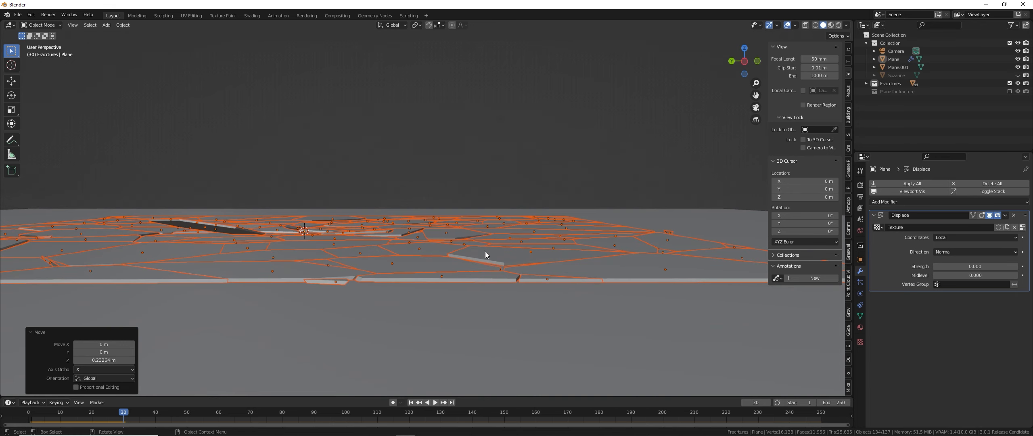
middle_drag(221, 276, 465, 279)
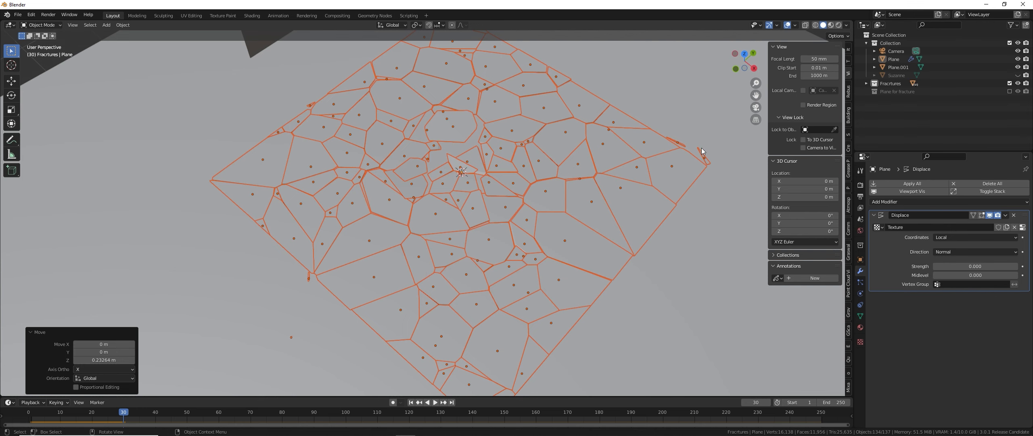
click(715, 210)
scroll(671, 232, down, 5)
middle_drag(671, 232, 485, 236)
scroll(484, 235, up, 2)
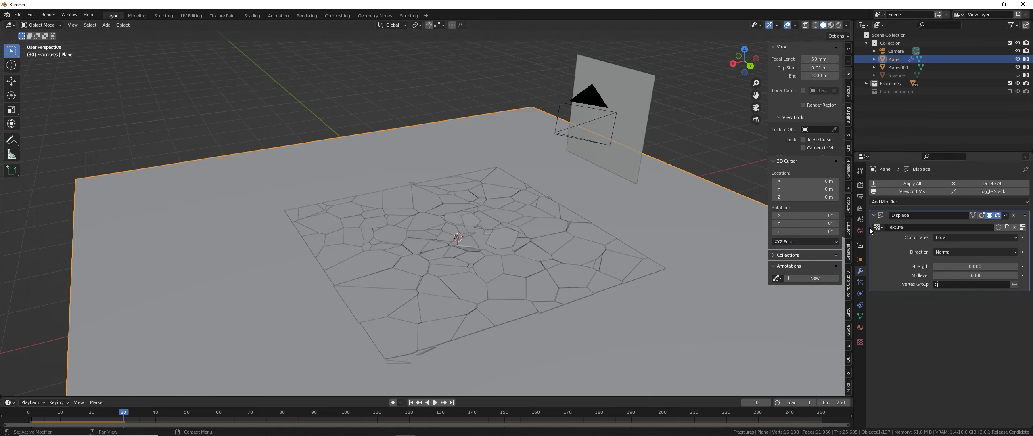
Select all objects of the Fractures collection and apply their rigid body transformation at the current frame.
click(465, 259)
middle_drag(464, 258, 542, 205)
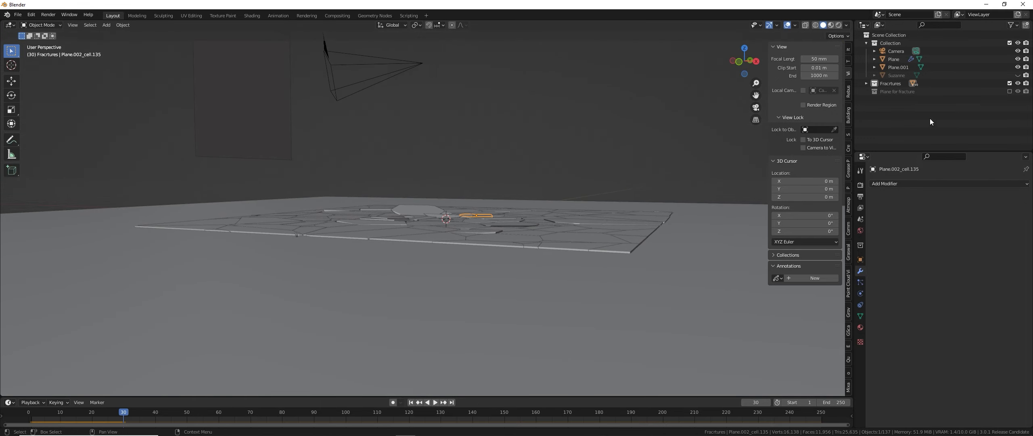
right_click(900, 82)
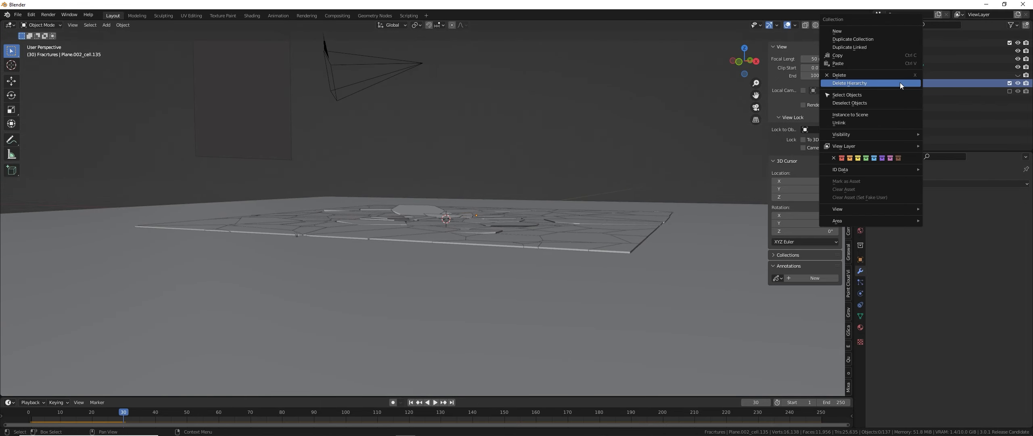
click(880, 96)
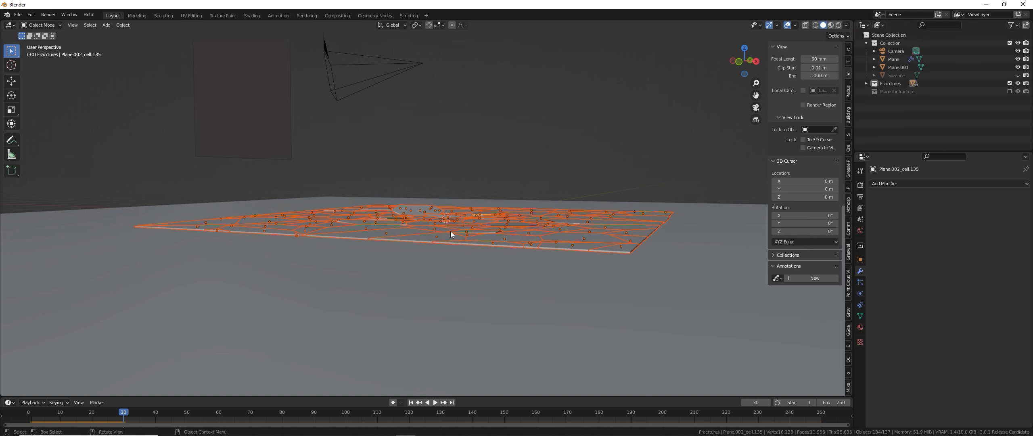
click(120, 25)
mouse_move(158, 221)
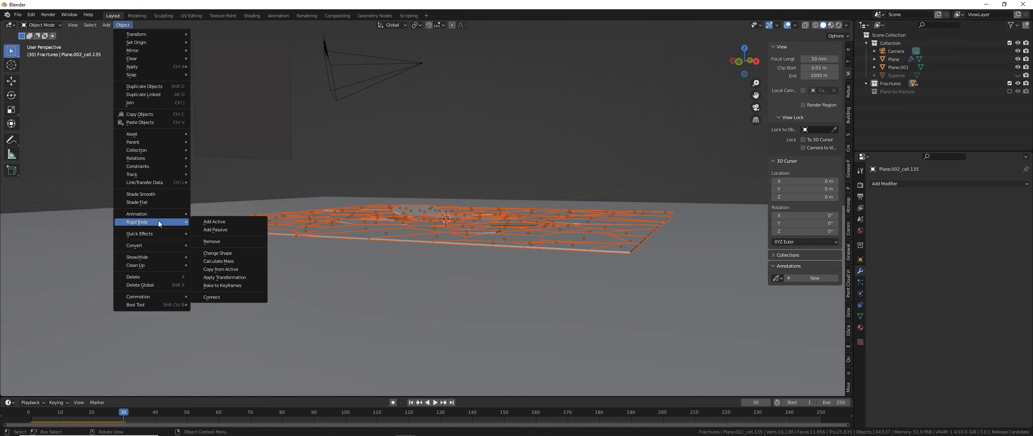
click(245, 276)
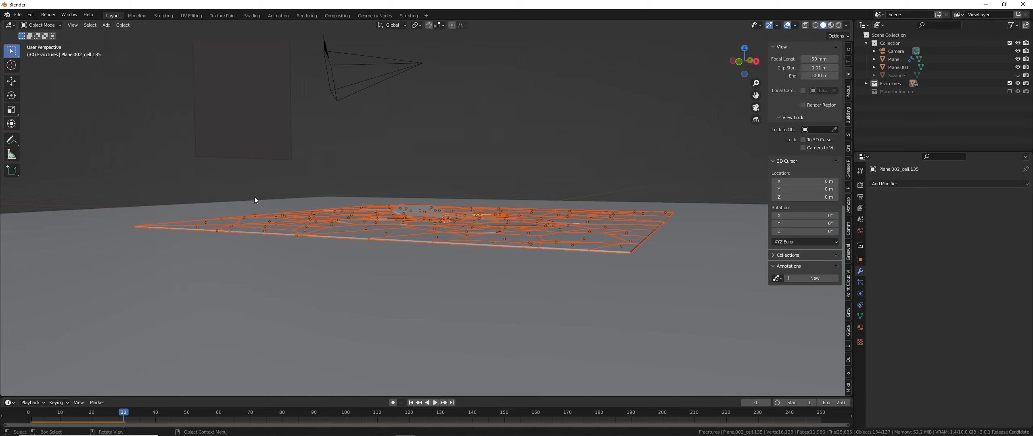
Remove the rigid body physics from all fragments and check the physics properties of several individual pieces.
key(F3)
text(remov)
key(Return)
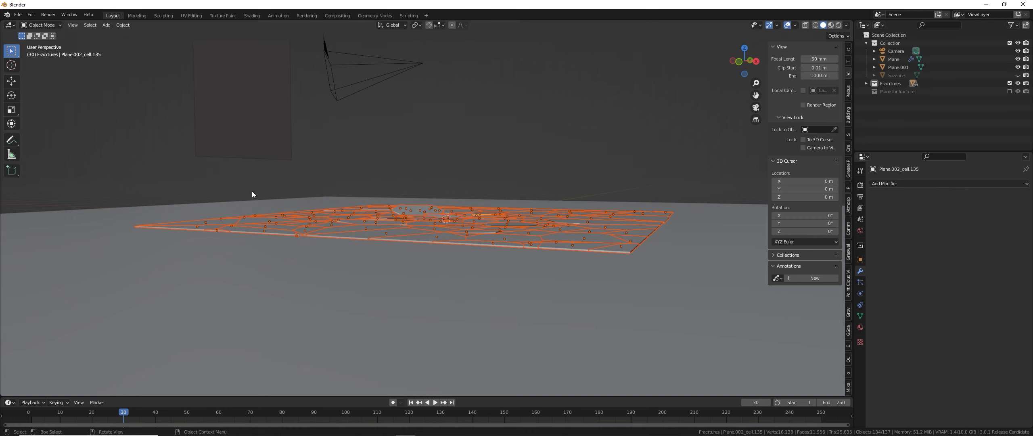
click(489, 230)
click(860, 294)
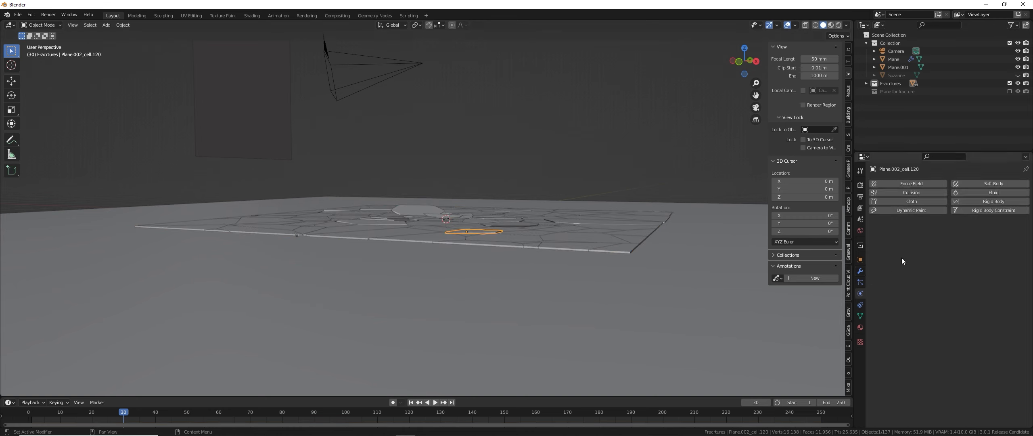
click(434, 218)
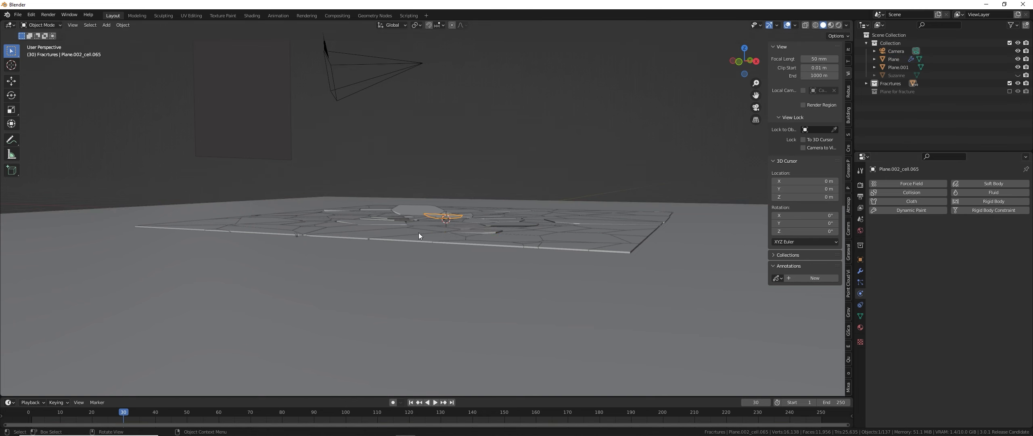
click(549, 233)
click(593, 215)
click(591, 224)
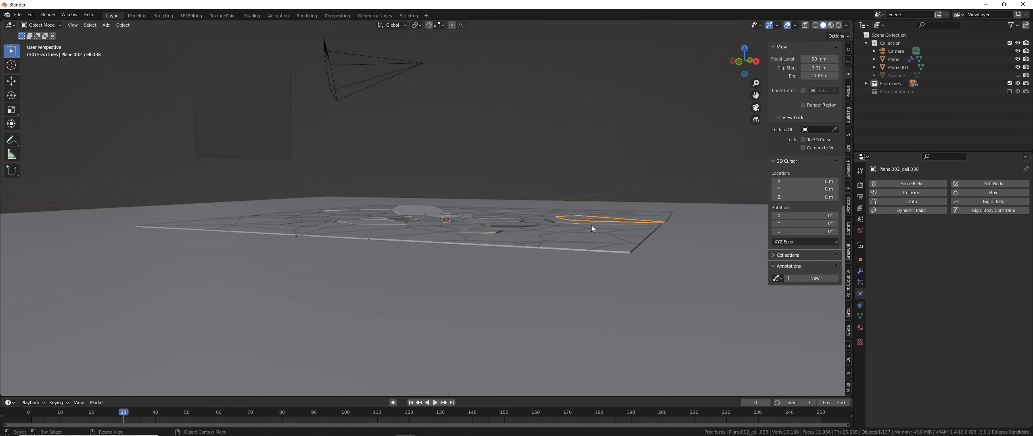
Remove the rigid body physics from the floor plane.
click(574, 329)
click(1001, 205)
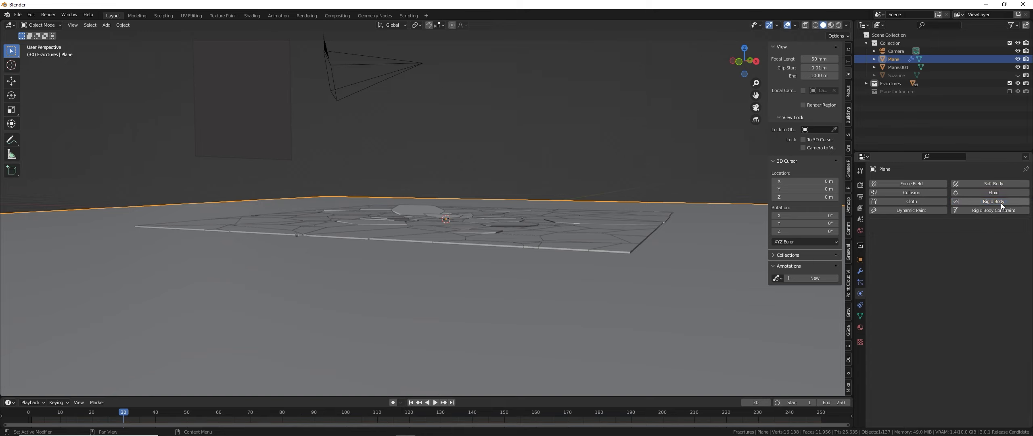
middle_drag(634, 323, 533, 265)
scroll(637, 295, up, 6)
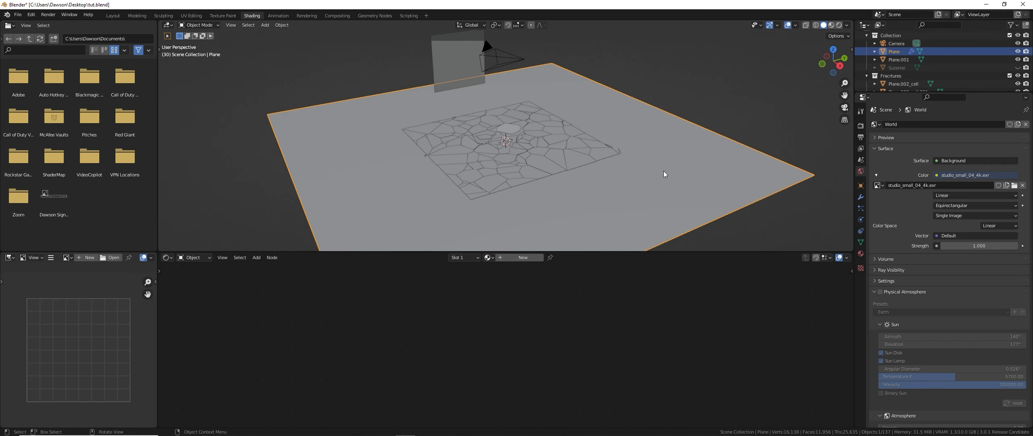
Exclude the Fractures collection from the view layer so only the floor, camera and upright plane are shown.
middle_drag(664, 174, 580, 166)
scroll(595, 184, down, 3)
scroll(579, 166, up, 2)
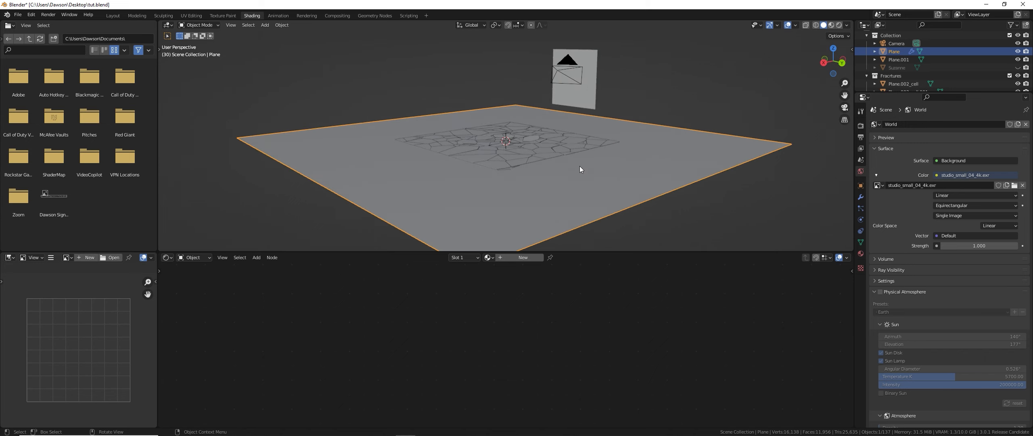
click(1010, 76)
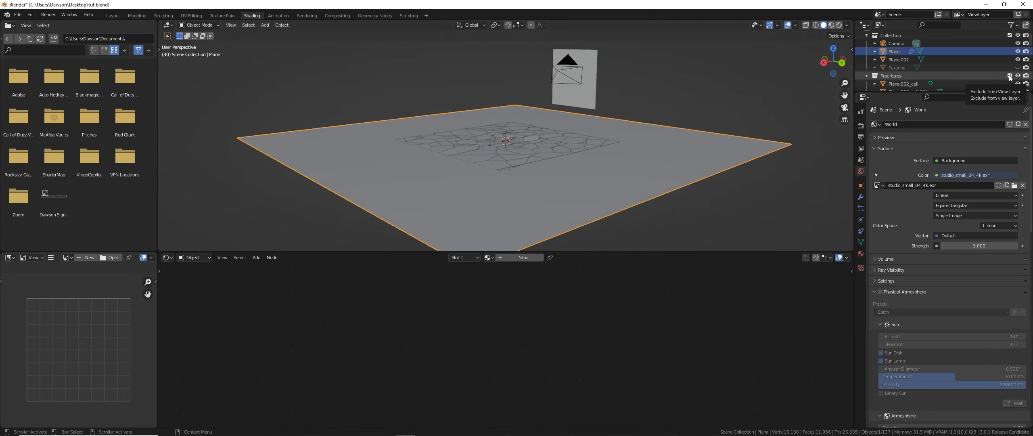
middle_drag(486, 139, 519, 171)
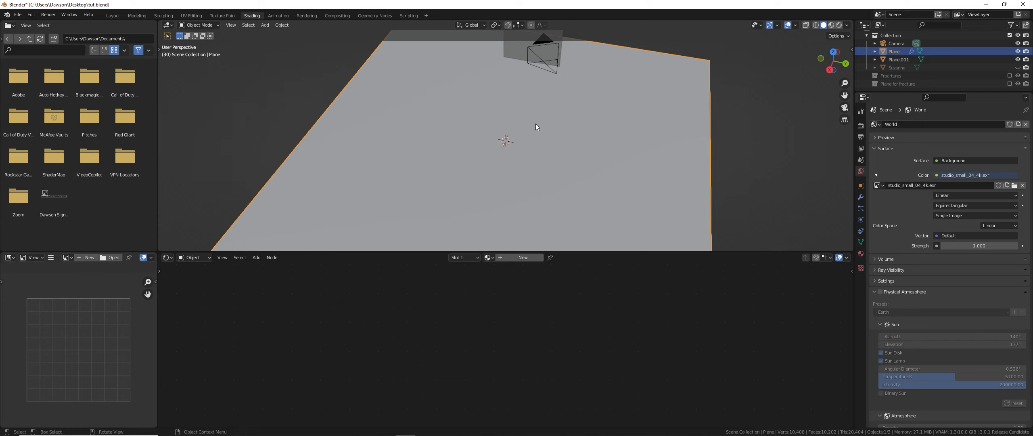
scroll(535, 154, down, 4)
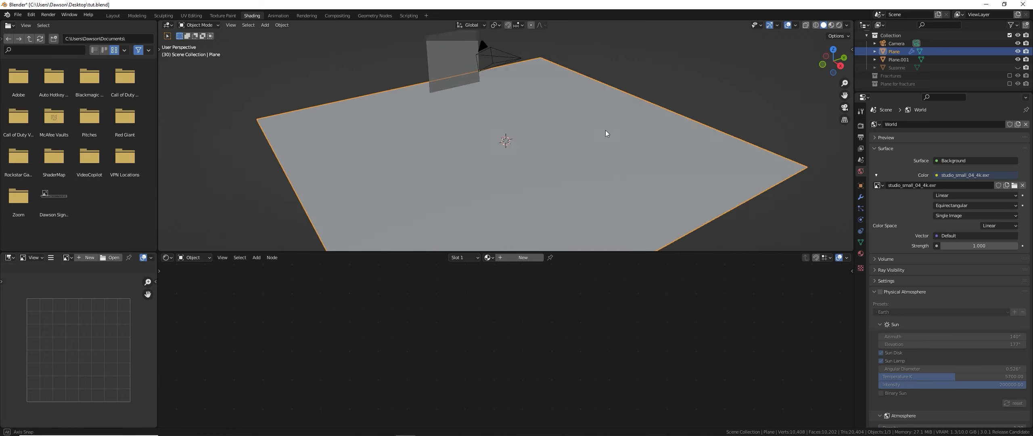
Switch the viewport to rendered shading and look at the whole floor plane.
middle_drag(601, 136, 660, 210)
click(838, 25)
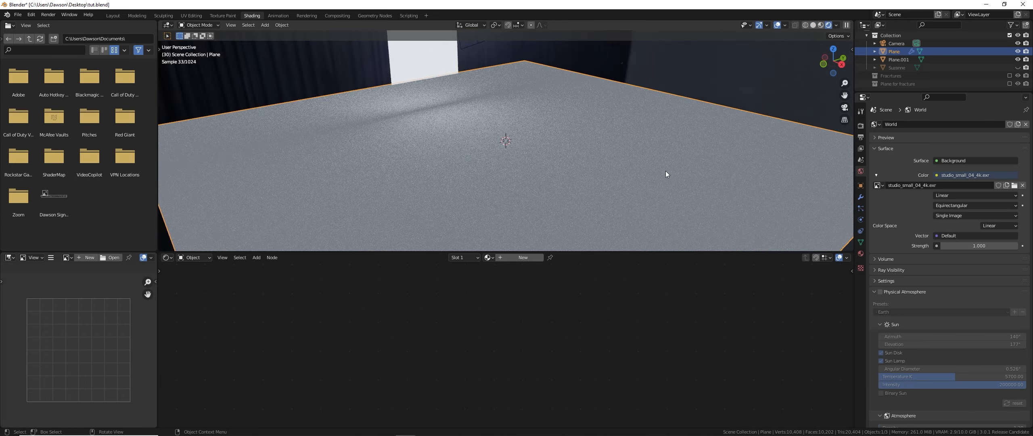
mouse_move(665, 171)
middle_down()
mouse_move(634, 157)
mouse_move(650, 153)
mouse_move(522, 158)
mouse_move(596, 163)
mouse_move(596, 182)
middle_up()
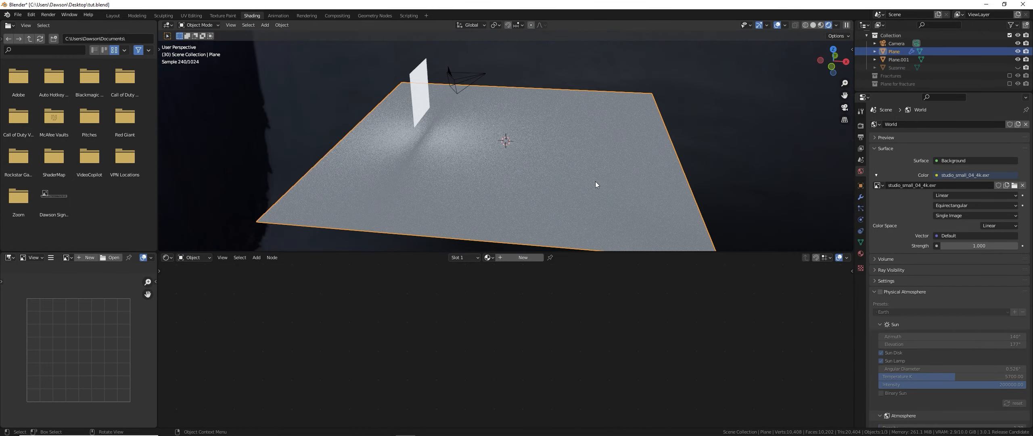
Create a new material for the floor plane and bring its Principled BSDF settings into reach.
click(502, 258)
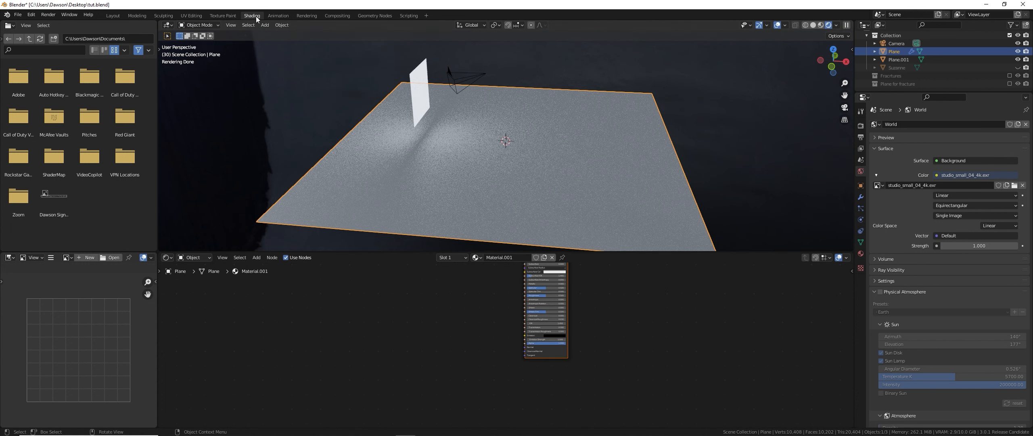
scroll(525, 318, up, 4)
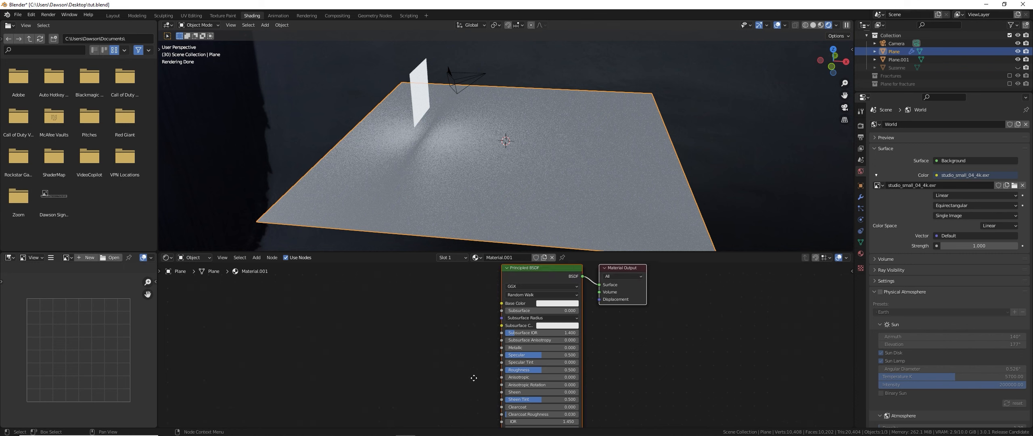
click(584, 278)
click(557, 271)
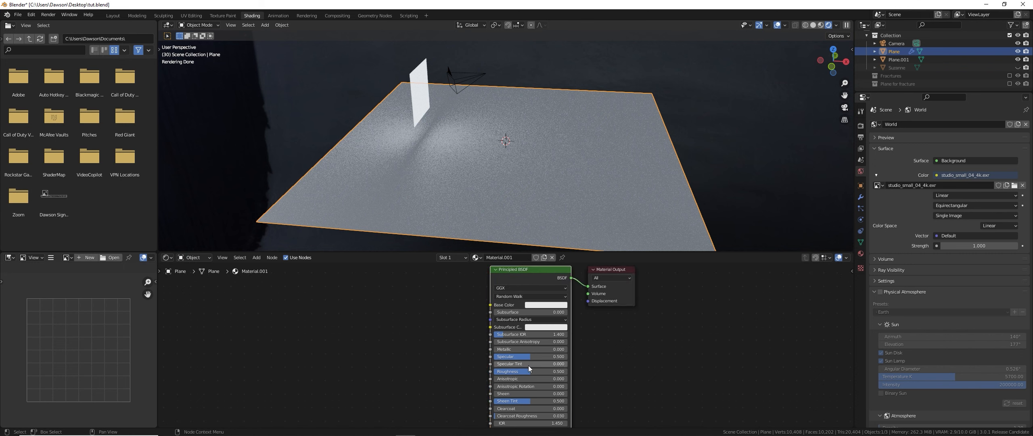
scroll(529, 364, up, 2)
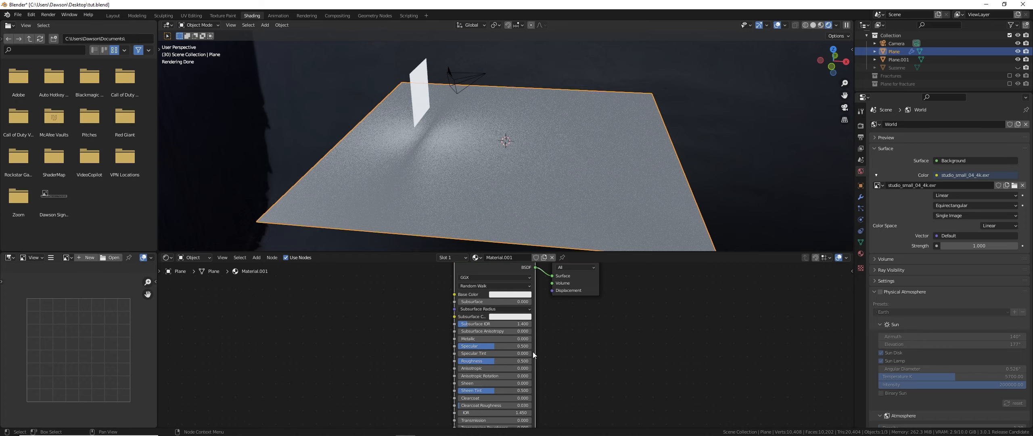
Set the floor material's Roughness to 0 and Metallic to 1, and examine the reflections in the floor.
middle_drag(535, 210, 524, 185)
scroll(523, 184, up, 4)
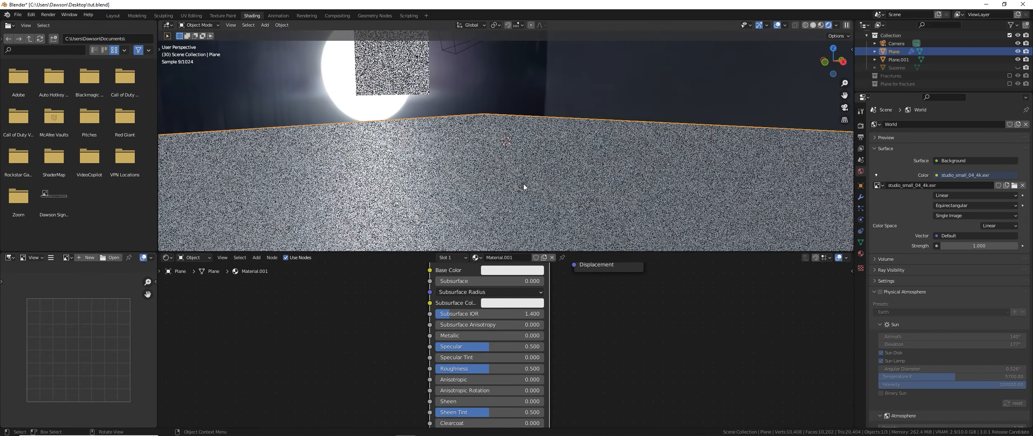
drag(487, 371, 428, 371)
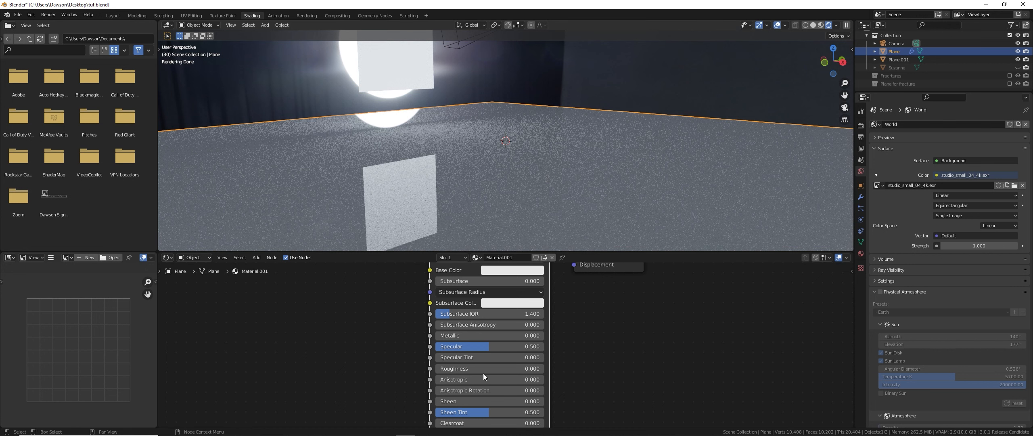
drag(471, 336, 543, 337)
middle_drag(542, 232, 536, 24)
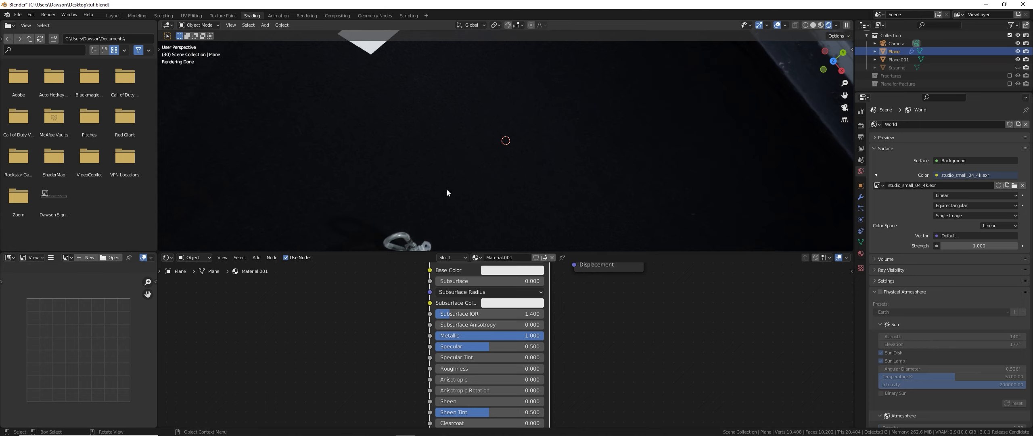
middle_drag(468, 178, 401, 41)
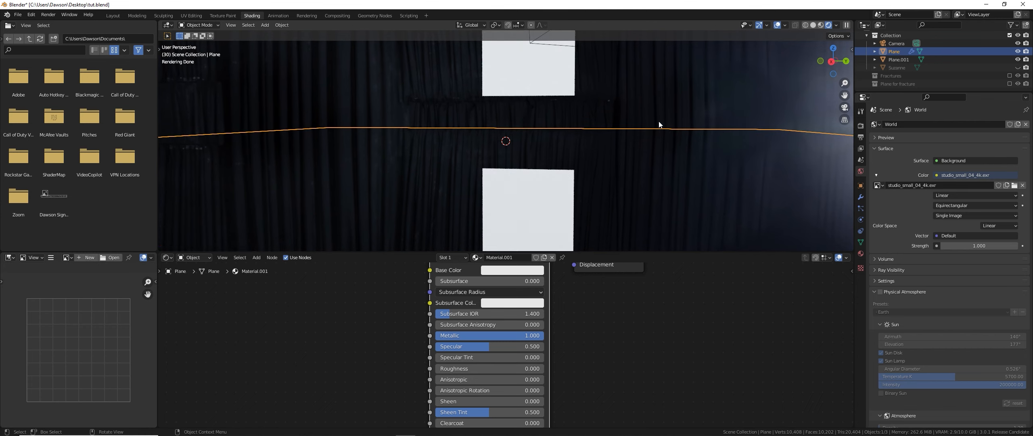
click(708, 105)
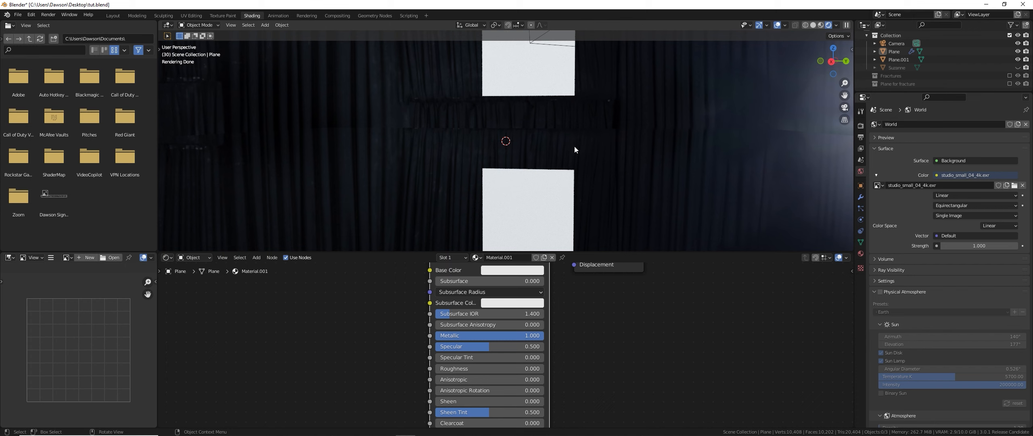
click(625, 157)
Try a Roughness of 0.086 on the floor material, inspect the reflections, and undo the change.
middle_drag(624, 157, 549, 273)
scroll(523, 159, down, 4)
scroll(530, 214, up, 3)
drag(498, 368, 507, 369)
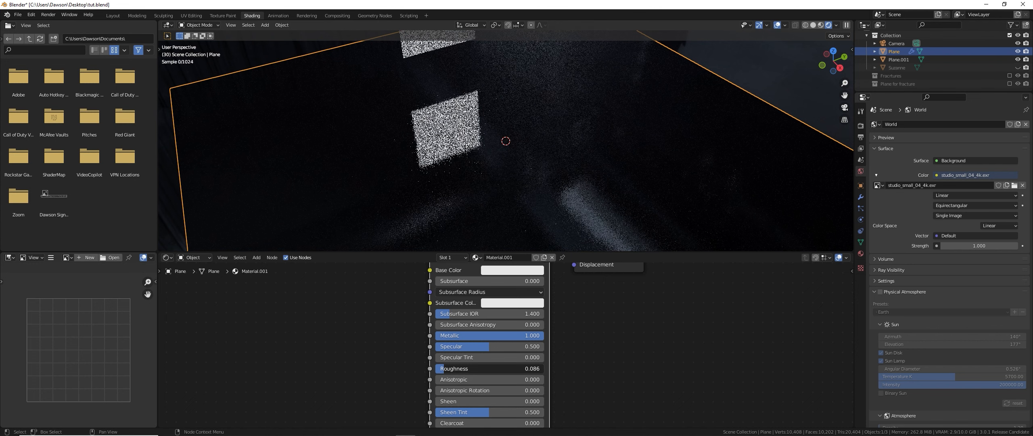
middle_drag(493, 196, 343, 165)
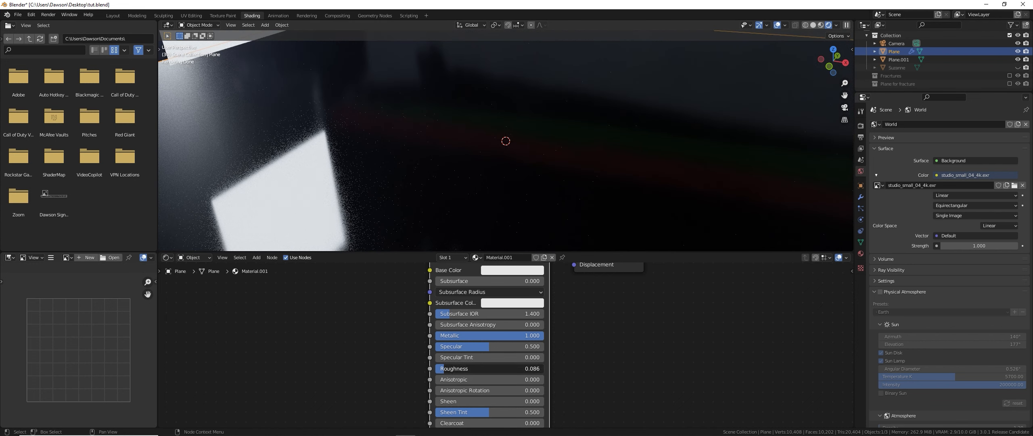
key(ctrl+z)
middle_drag(453, 205, 504, 177)
scroll(516, 179, down, 3)
scroll(526, 167, up, 3)
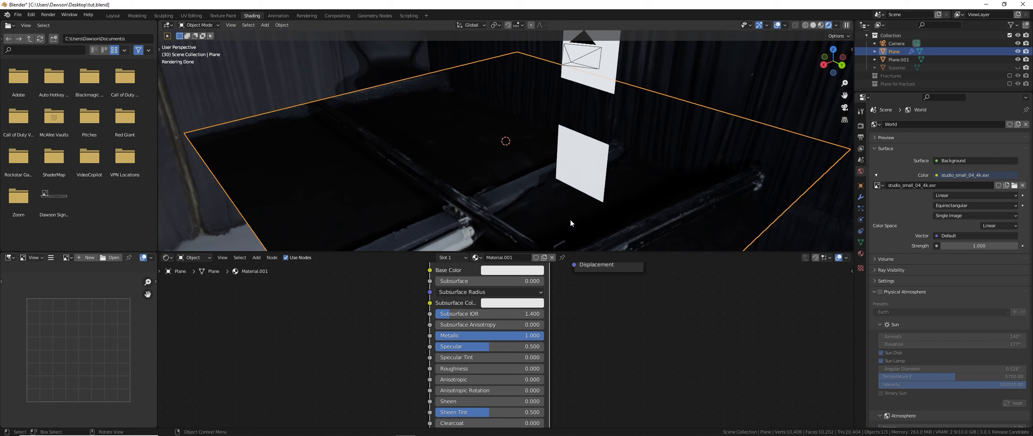
Switch to Chrome and open the bookmarked Pexels stock photo site.
middle_drag(580, 291, 588, 334)
scroll(587, 333, down, 4)
click(530, 288)
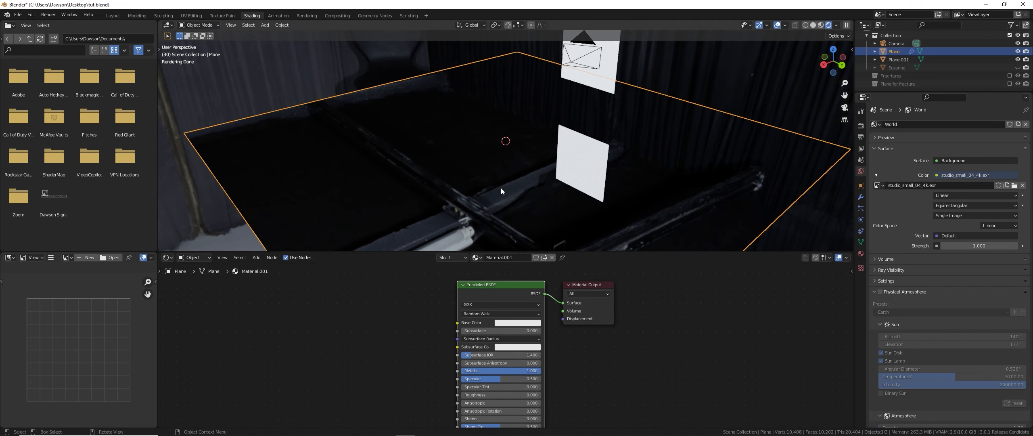
key(alt+Tab)
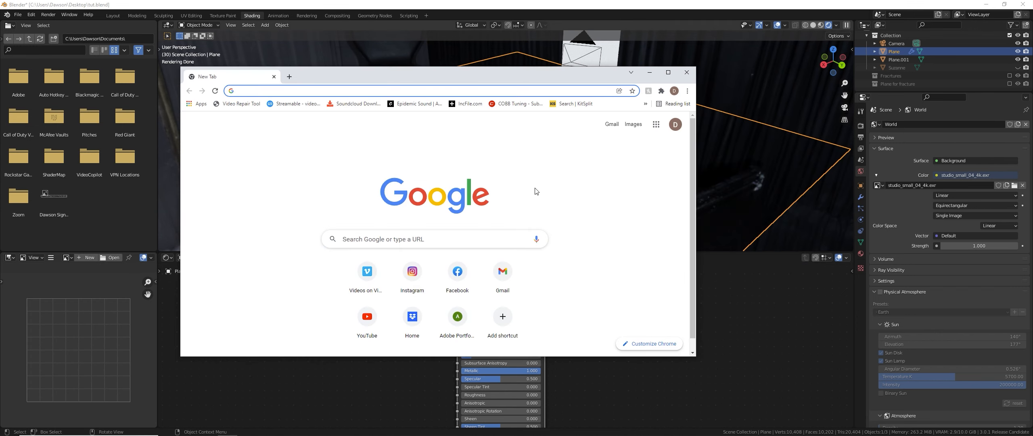
click(645, 104)
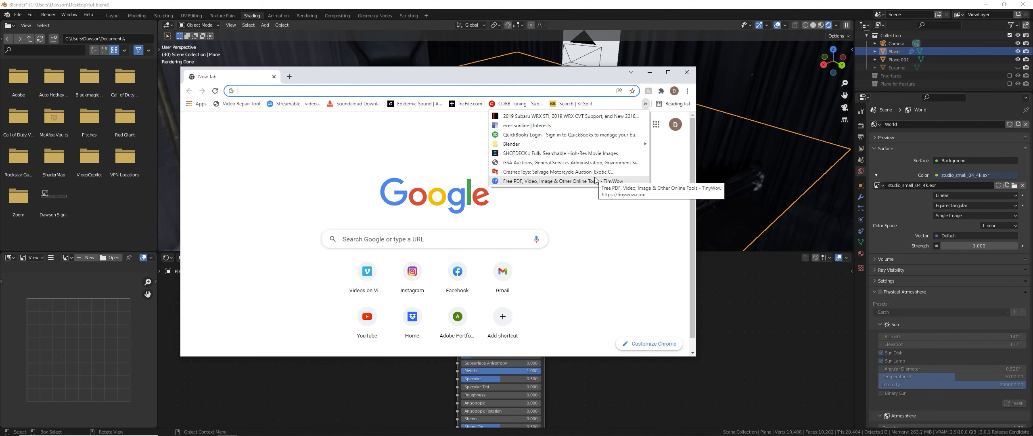
mouse_move(598, 144)
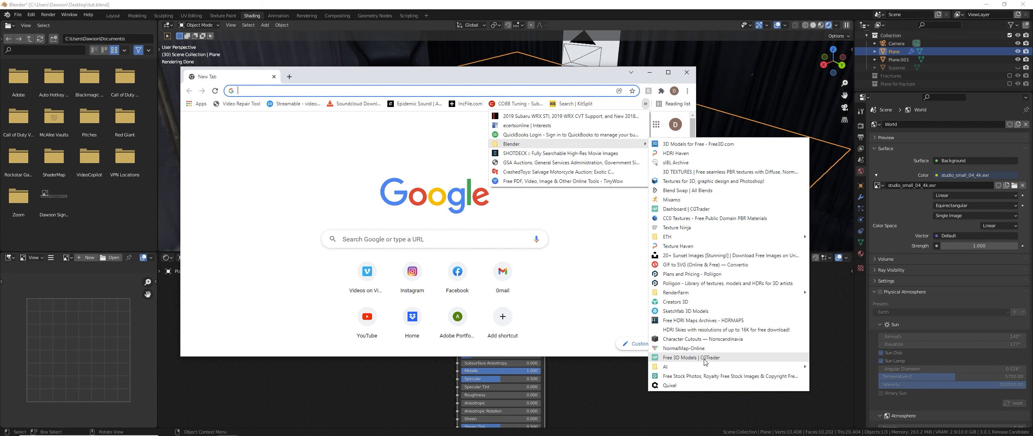
click(702, 376)
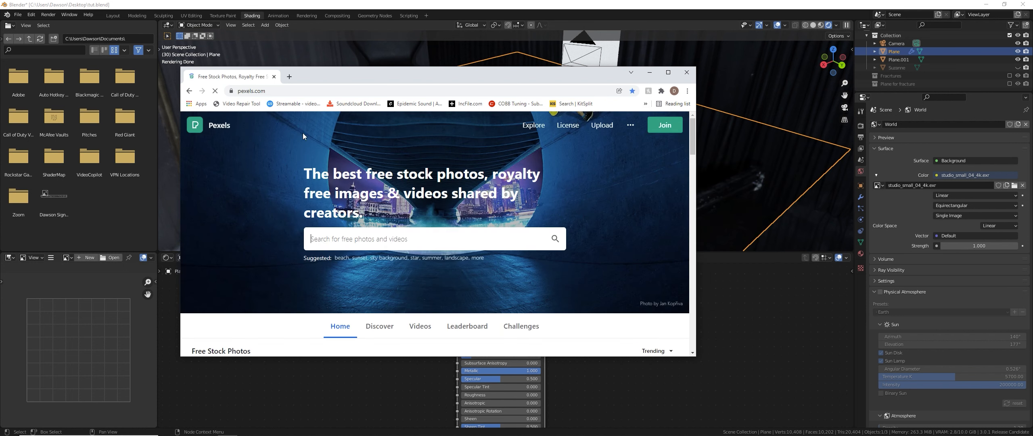
Search Pexels for "smudges" and look through the photos for a usable smudge texture.
click(488, 230)
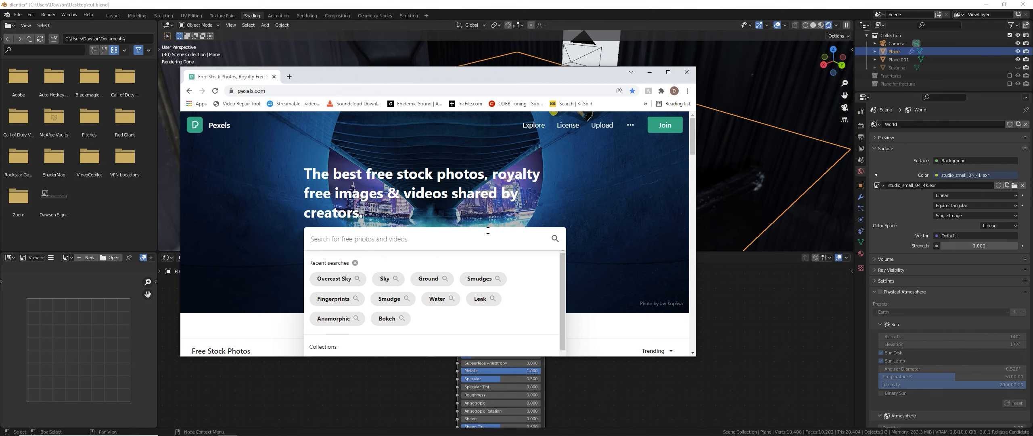
text(smudges)
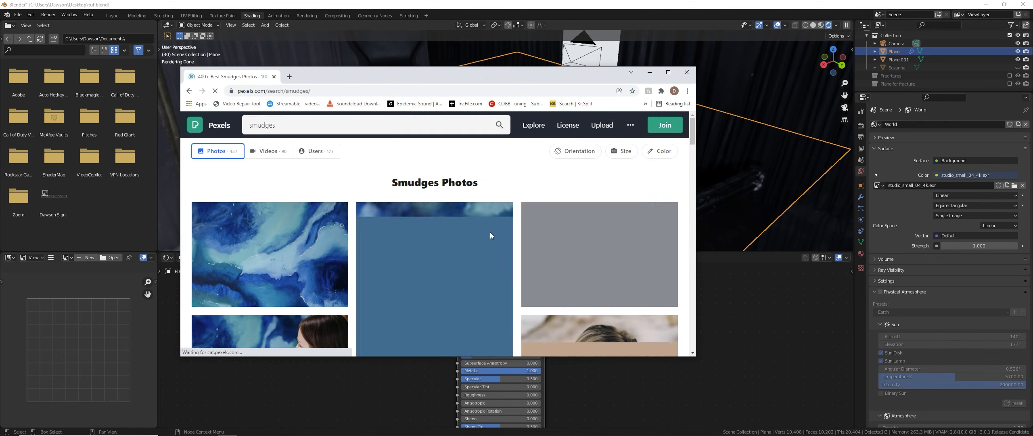
scroll(486, 238, down, 8)
scroll(483, 240, down, 15)
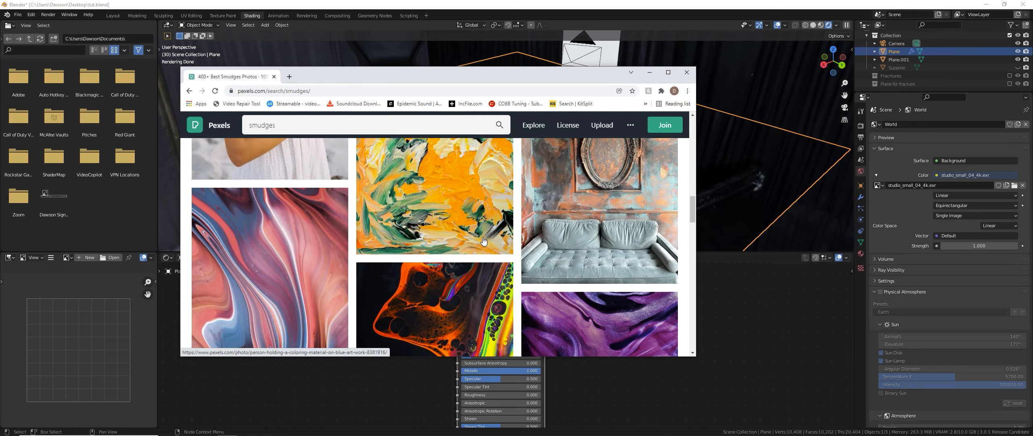
scroll(483, 241, down, 15)
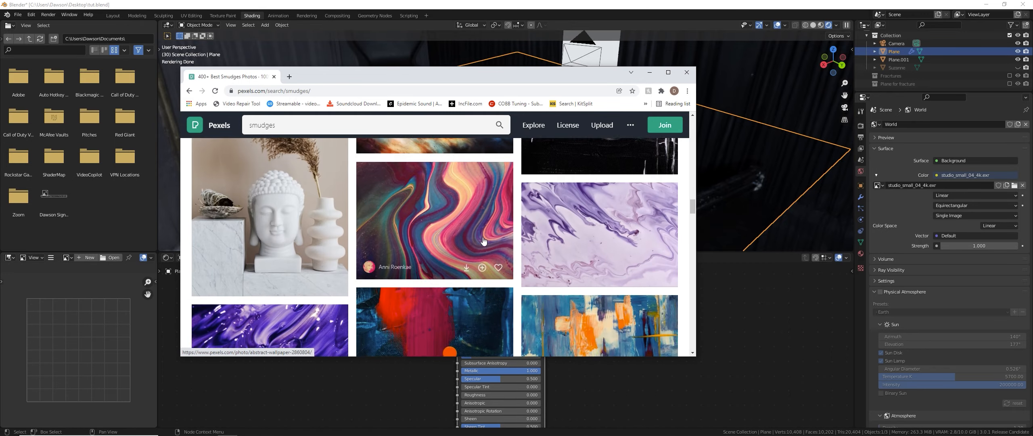
scroll(484, 241, down, 15)
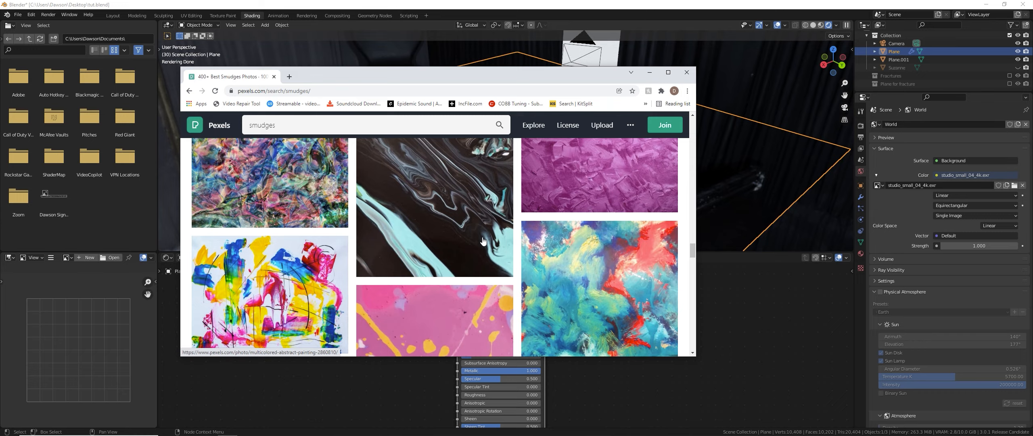
scroll(483, 241, down, 8)
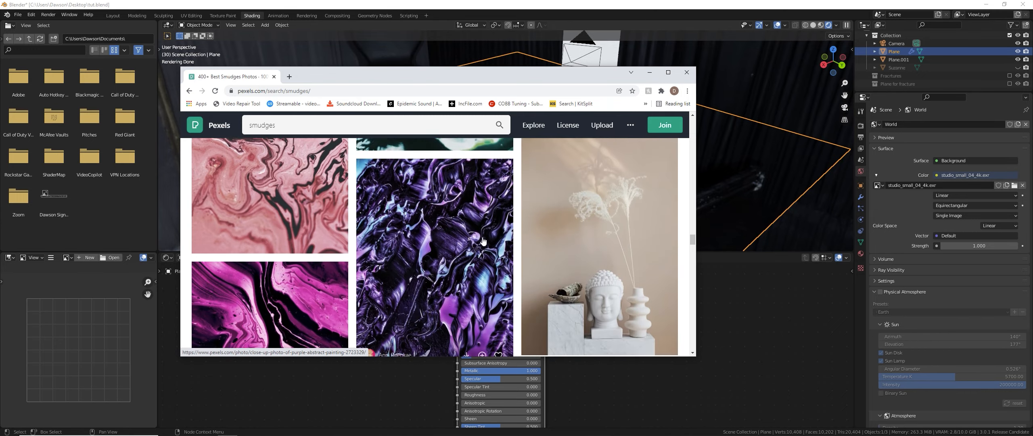
Run a Google image search for "dirty mirror" in a new browser tab.
key(alt+Tab)
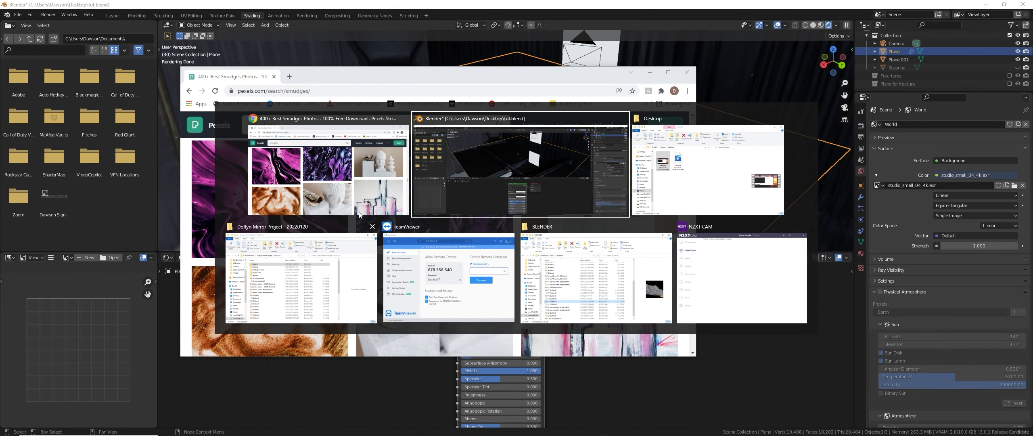
click(353, 197)
key(ctrl+t)
text(dirty mirror)
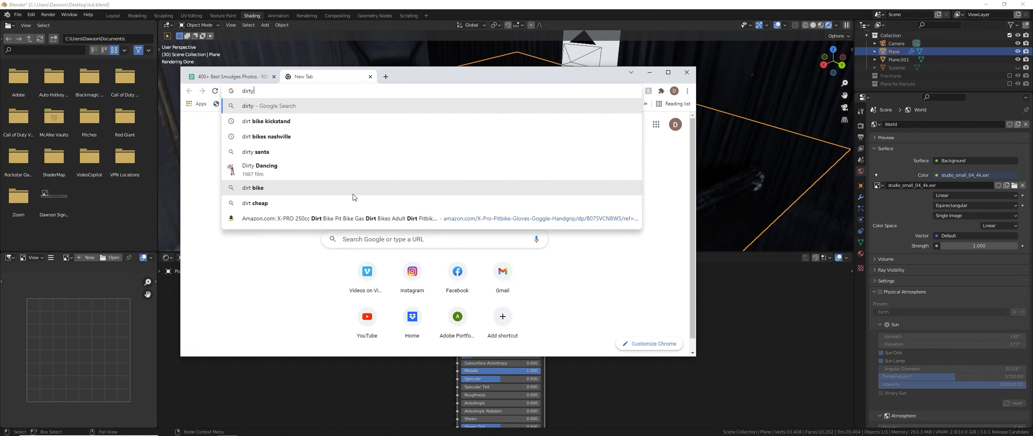
key(Return)
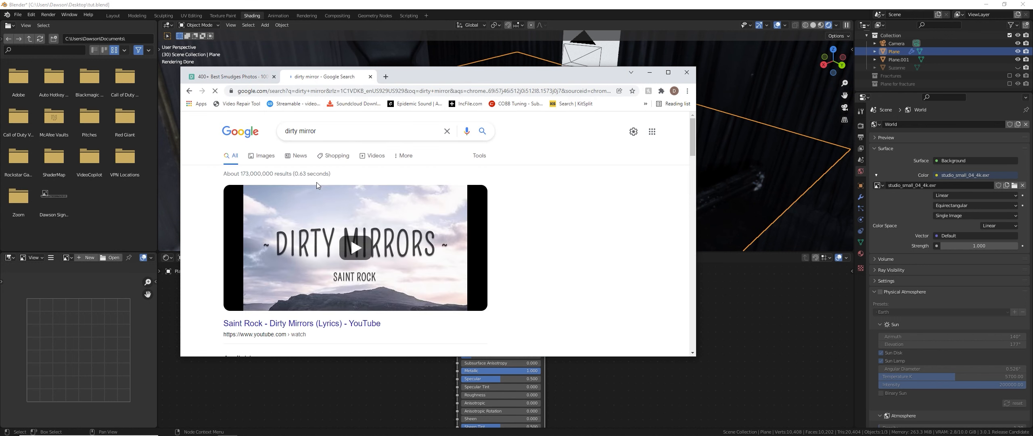
click(264, 156)
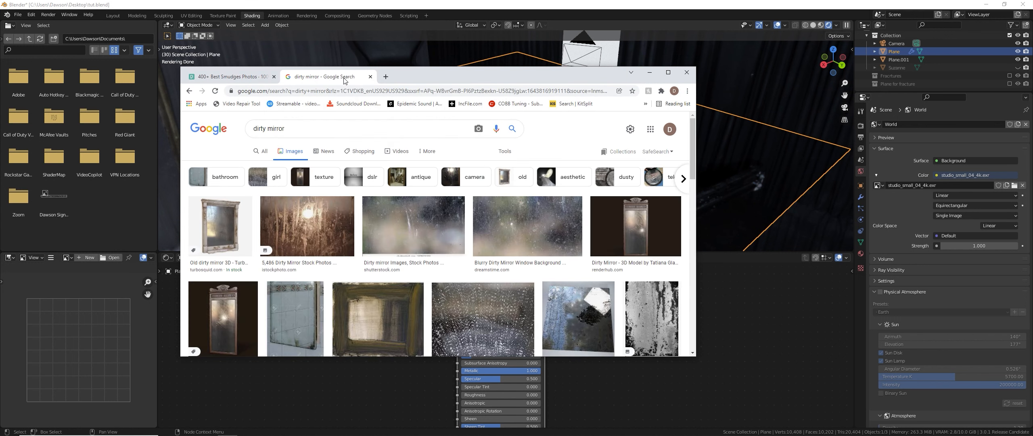
Maximize the browser window and preview the blurry dirty window and the speckled grey dirty mirror images.
click(565, 259)
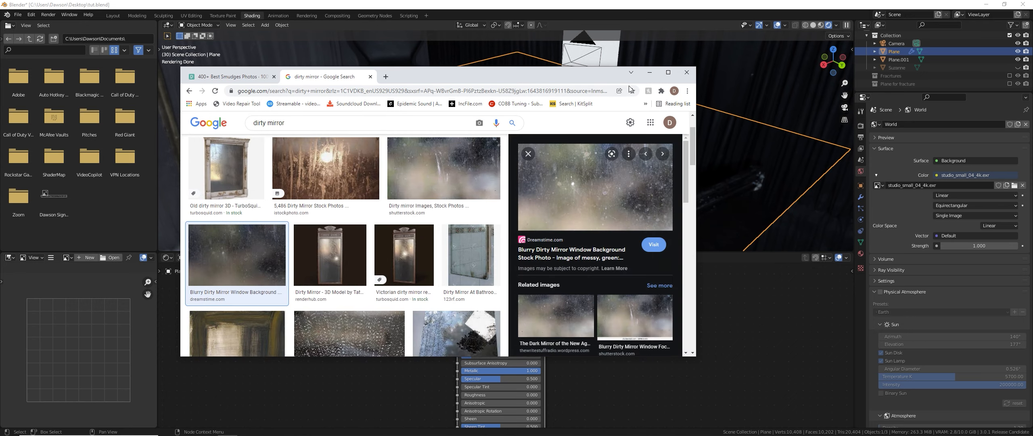
click(670, 73)
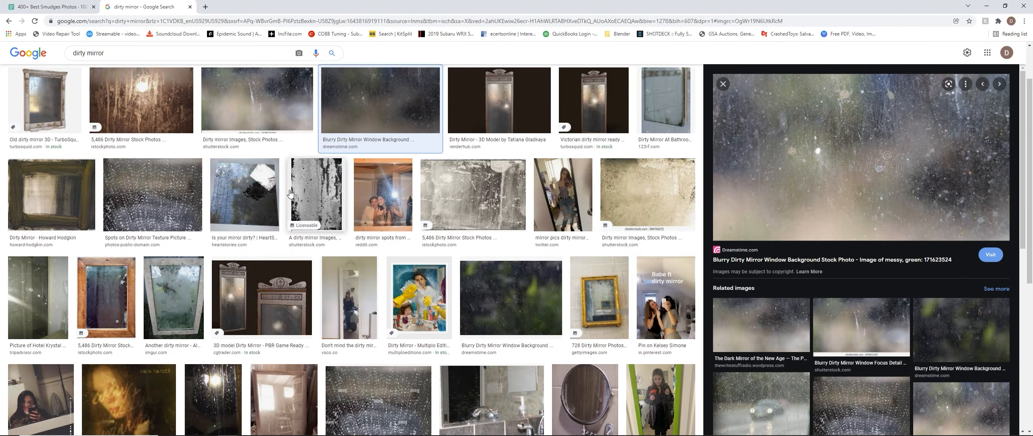
click(257, 101)
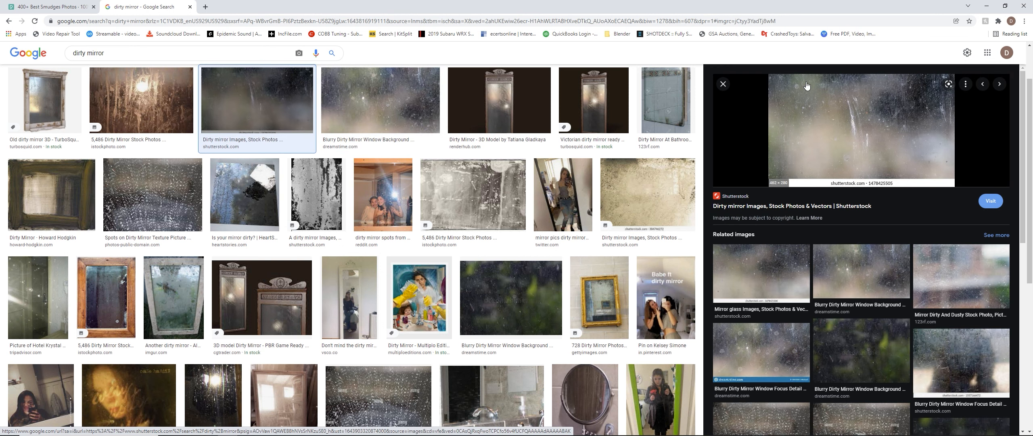
click(473, 194)
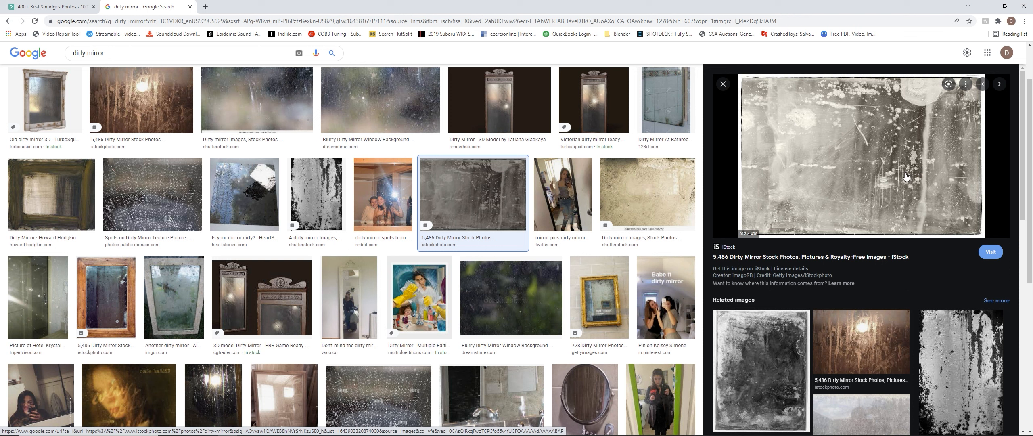
Return to the Pexels smudges results and examine the multicolored swirl painting and other photos as possible smudge textures.
click(61, 8)
scroll(477, 278, down, 5)
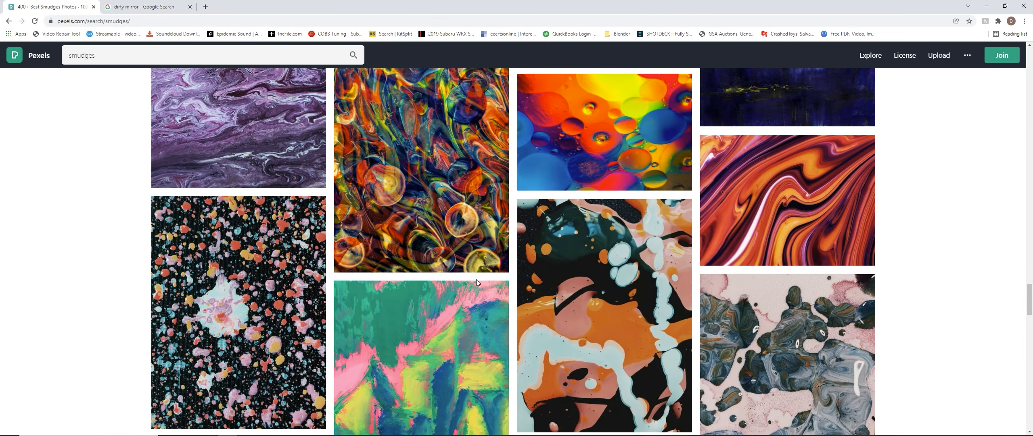
scroll(473, 276, up, 3)
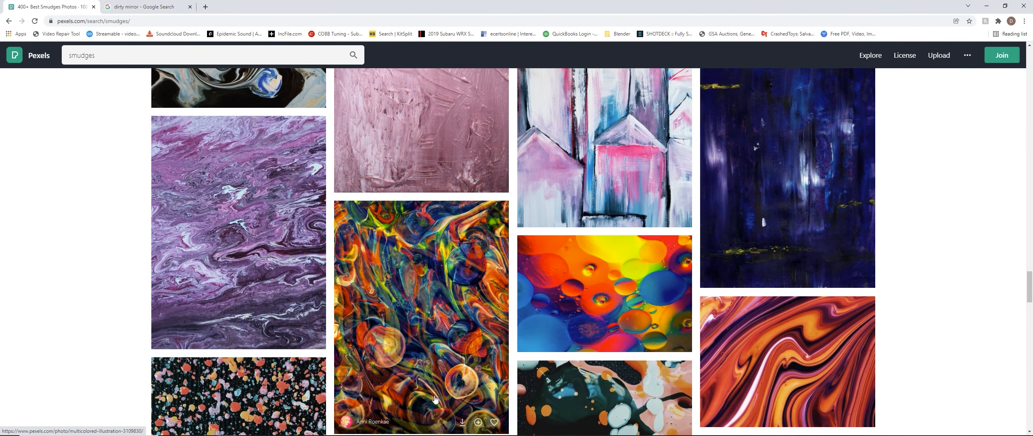
click(426, 332)
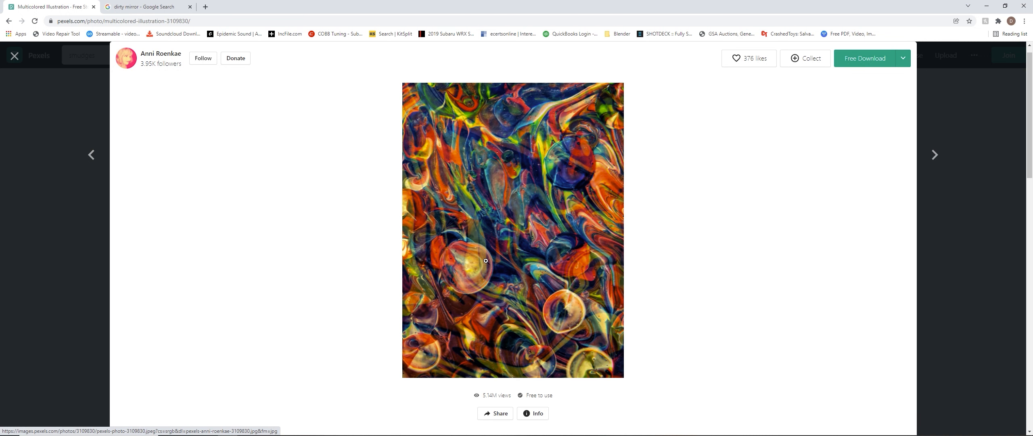
click(75, 239)
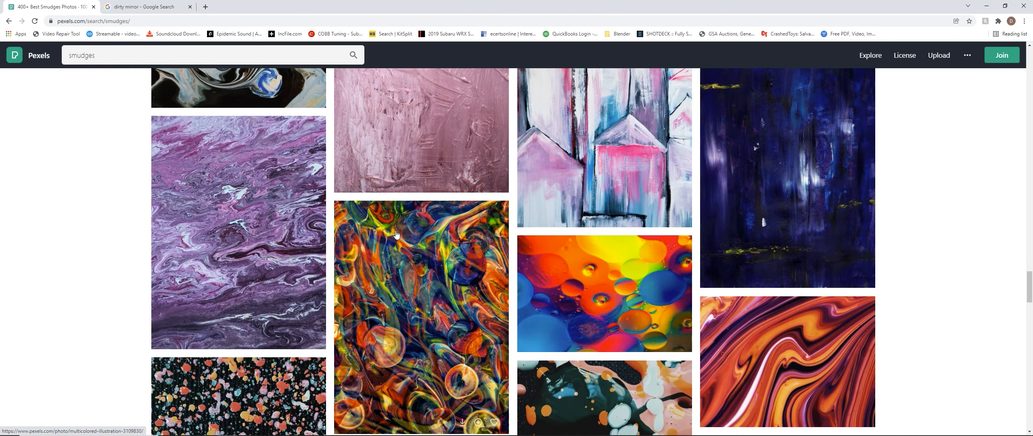
scroll(488, 299, up, 10)
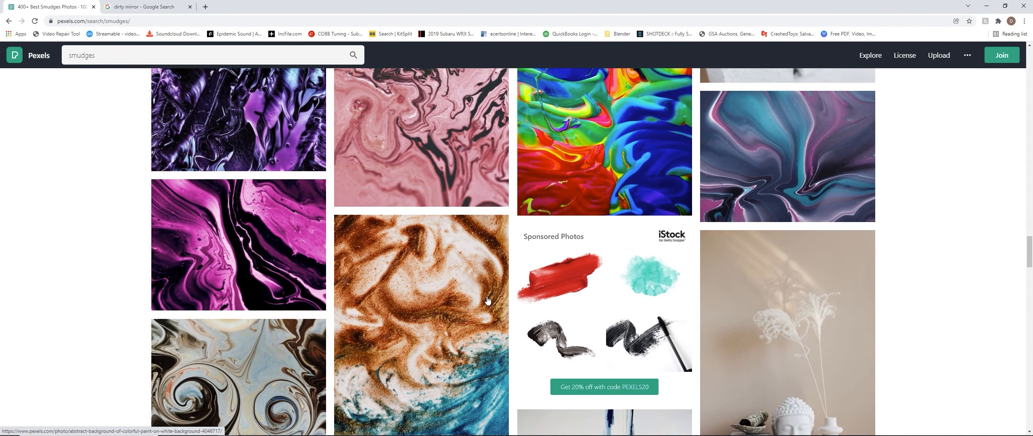
scroll(488, 297, down, 6)
scroll(487, 297, down, 15)
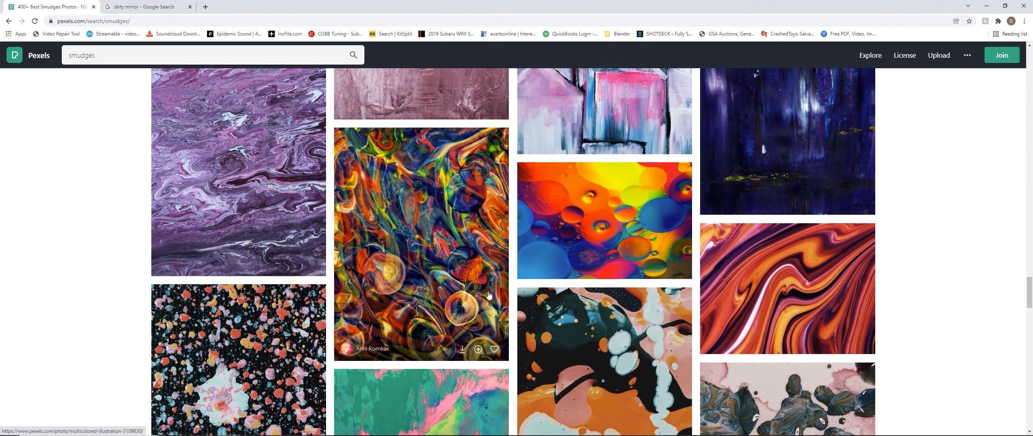
scroll(500, 293, down, 5)
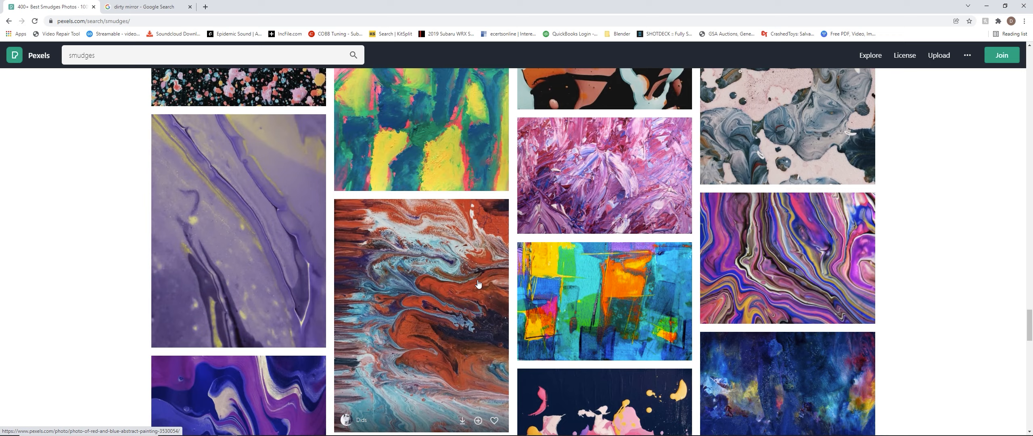
scroll(477, 284, down, 10)
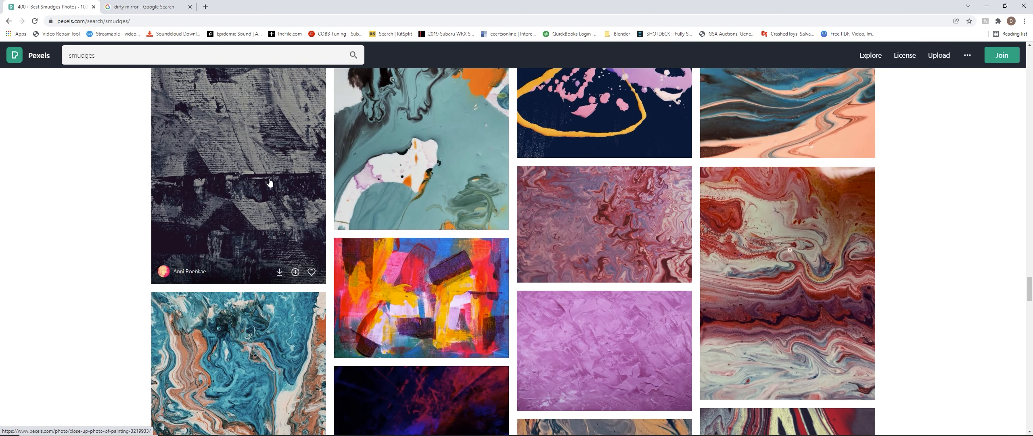
scroll(319, 202, up, 2)
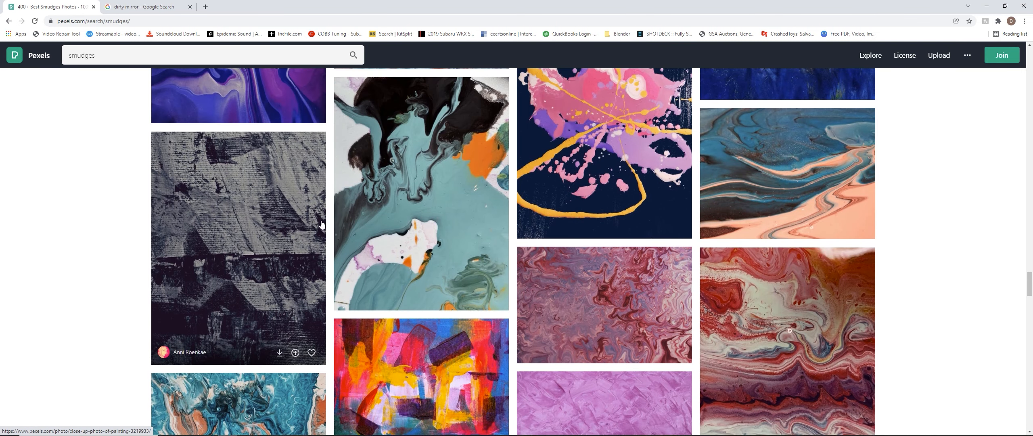
Search Pexels for "fingerprints" and look through the photos.
click(202, 58)
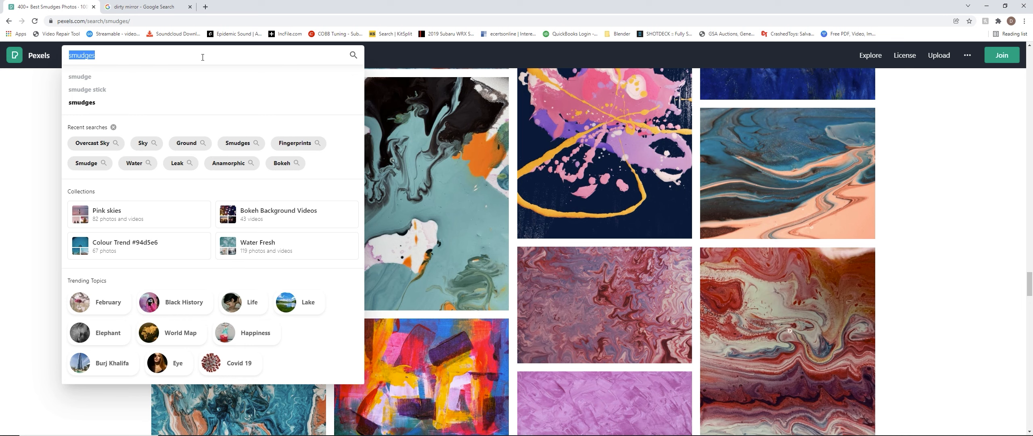
text(fingerprints)
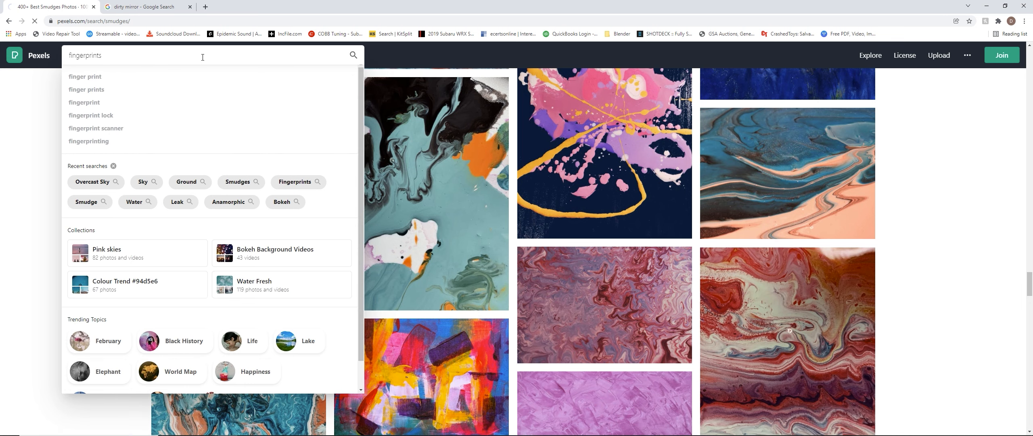
key(Return)
scroll(480, 249, down, 7)
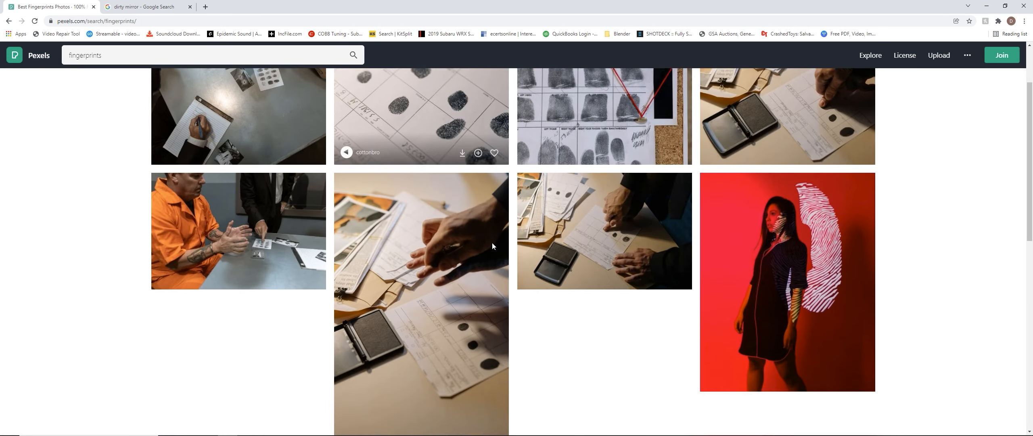
scroll(501, 242, up, 3)
scroll(500, 242, up, 3)
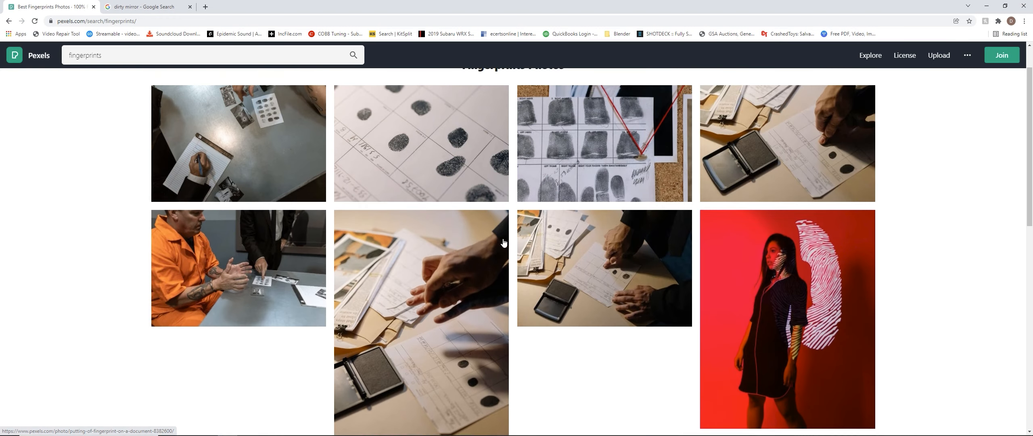
Search Pexels for "dirty" and look through the photos for a grimy surface texture.
click(172, 54)
text(dirty)
key(Return)
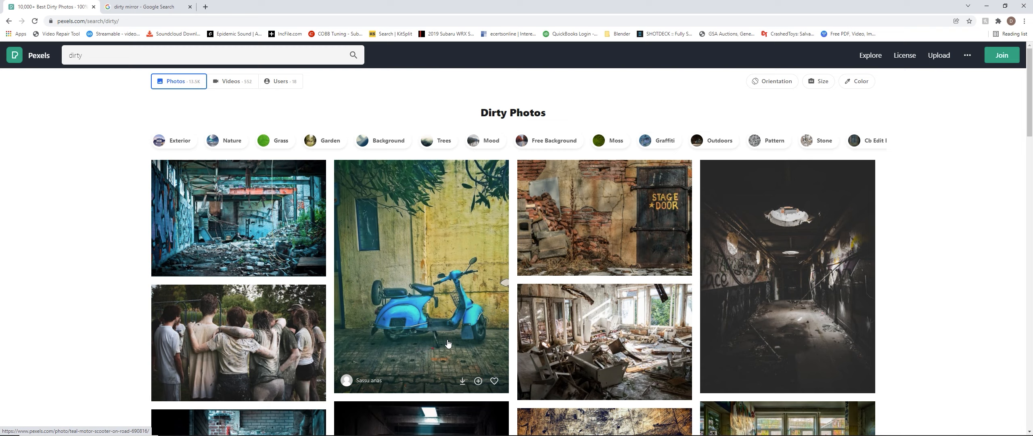
scroll(455, 342, down, 5)
scroll(455, 343, down, 3)
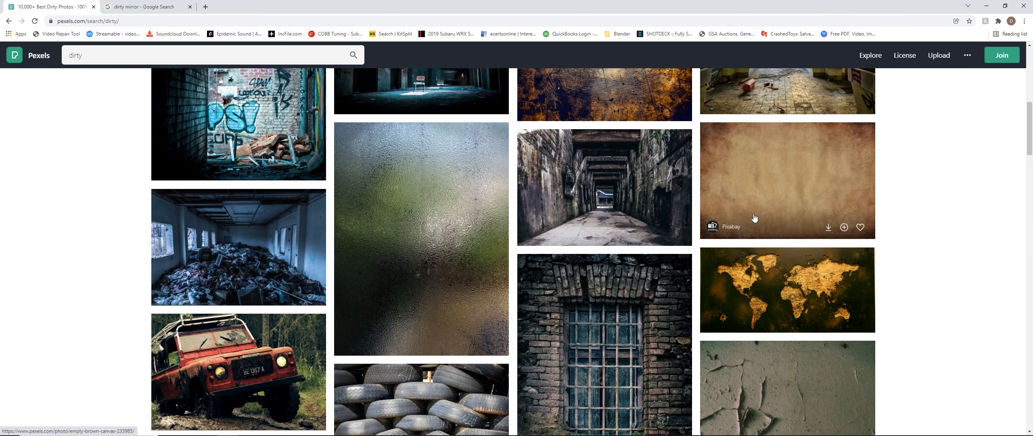
scroll(784, 187, down, 5)
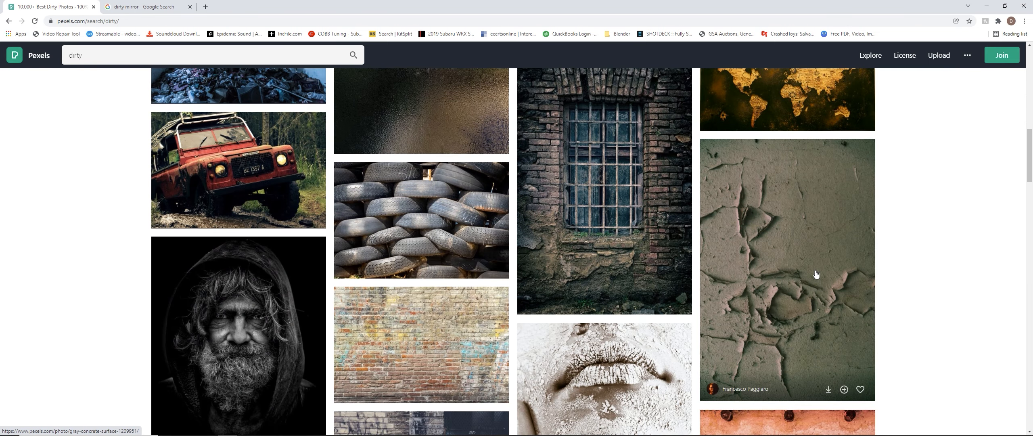
Look further through the "dirty" photo results for a grimy or scratched surface suitable as a floor texture.
scroll(870, 252, down, 4)
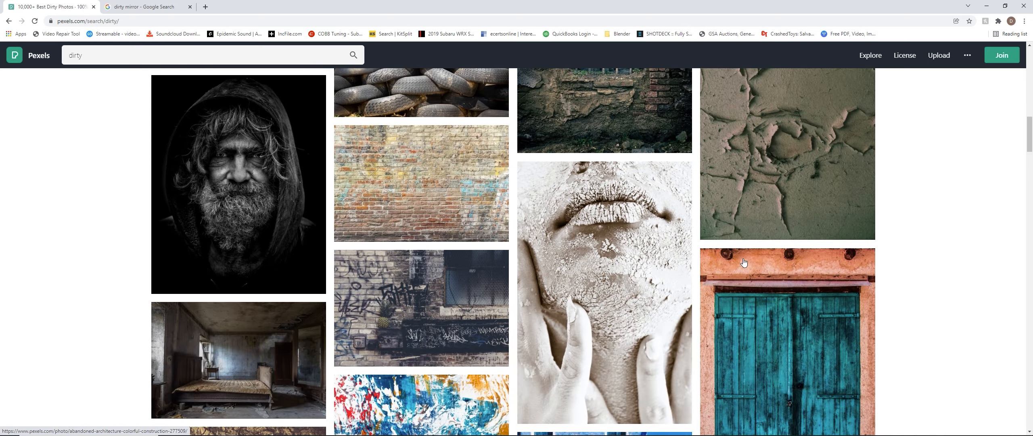
scroll(477, 271, down, 9)
scroll(478, 271, down, 8)
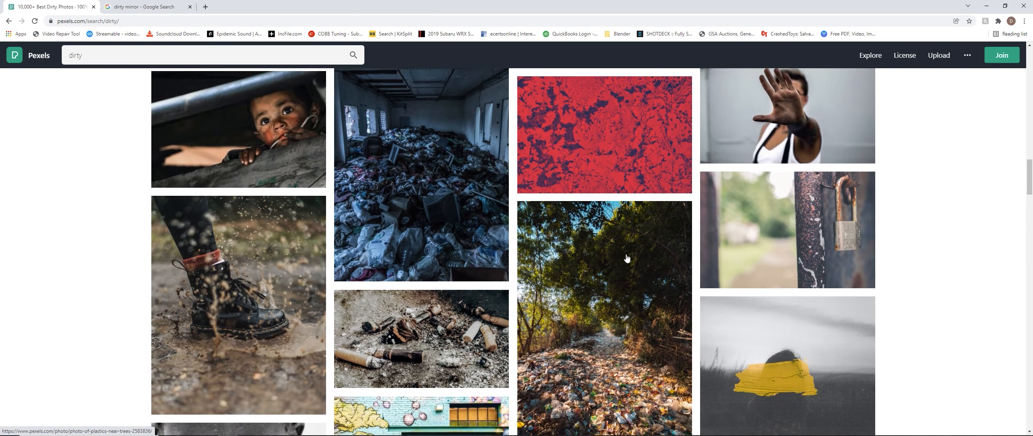
scroll(630, 259, down, 8)
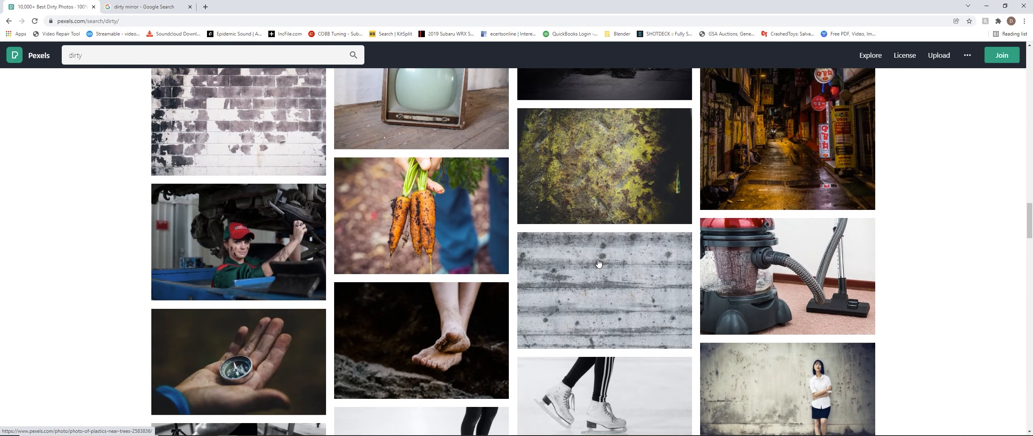
scroll(428, 284, down, 8)
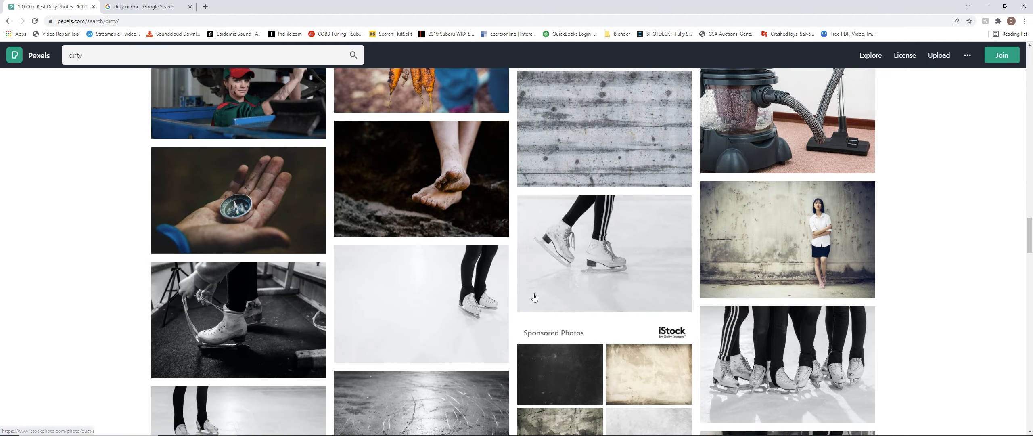
scroll(385, 307, down, 4)
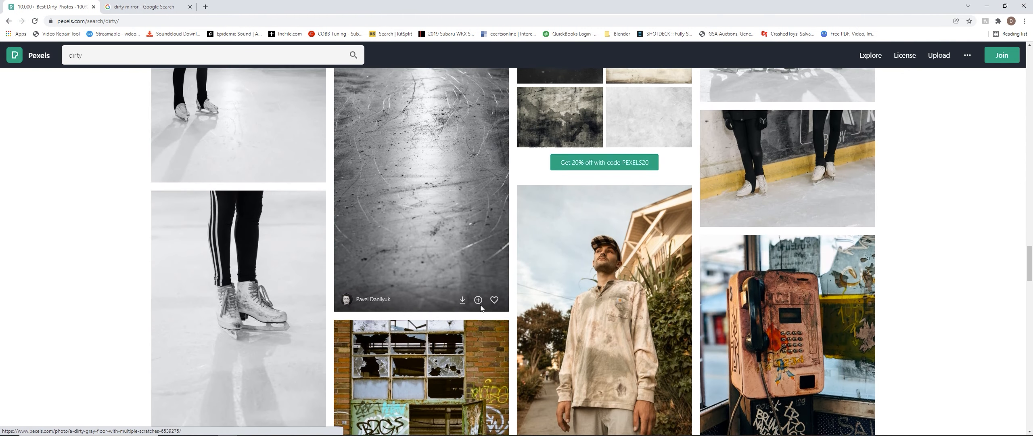
Search Pexels for "grunge" and download the blue-grey wall photo, then return to the results.
click(156, 56)
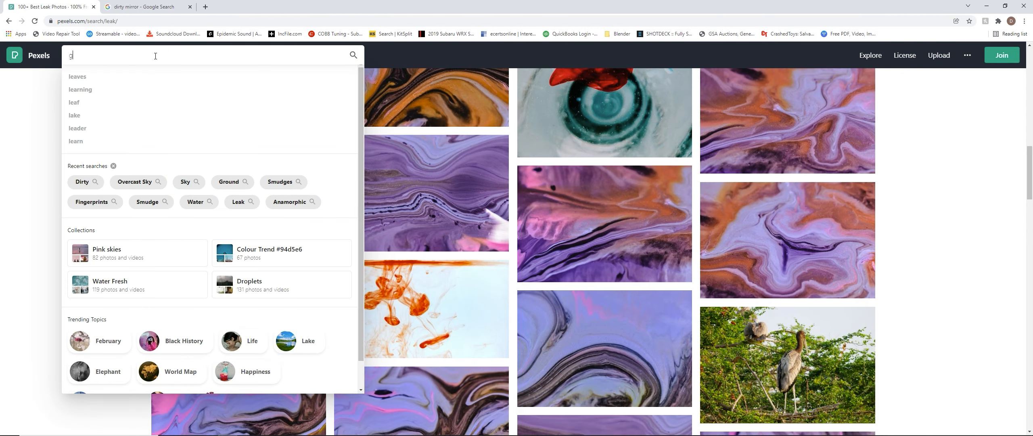
text(grunge)
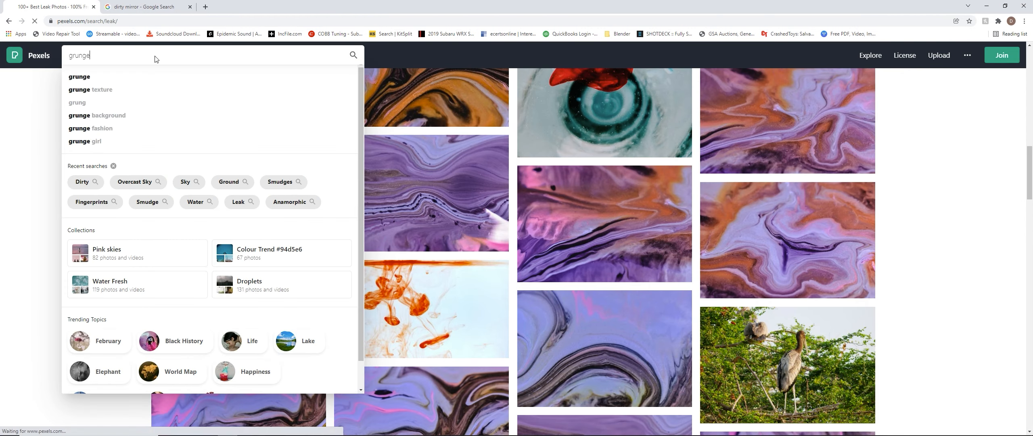
key(Return)
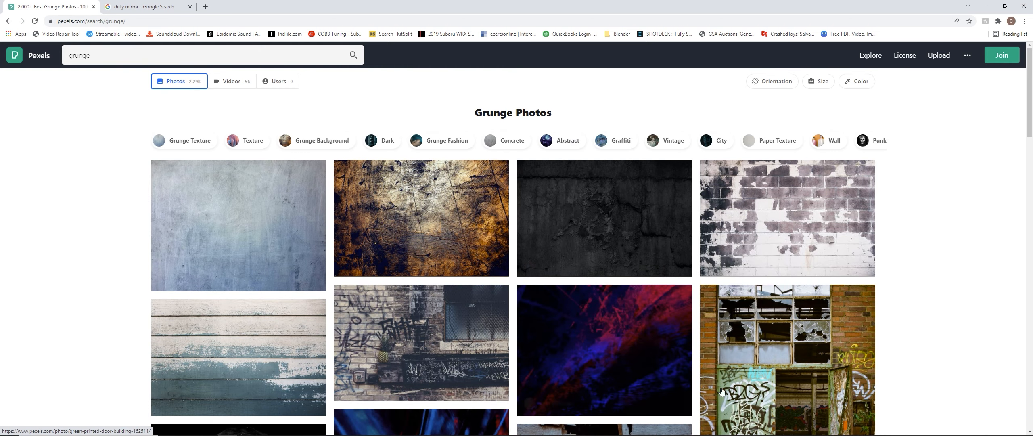
click(278, 256)
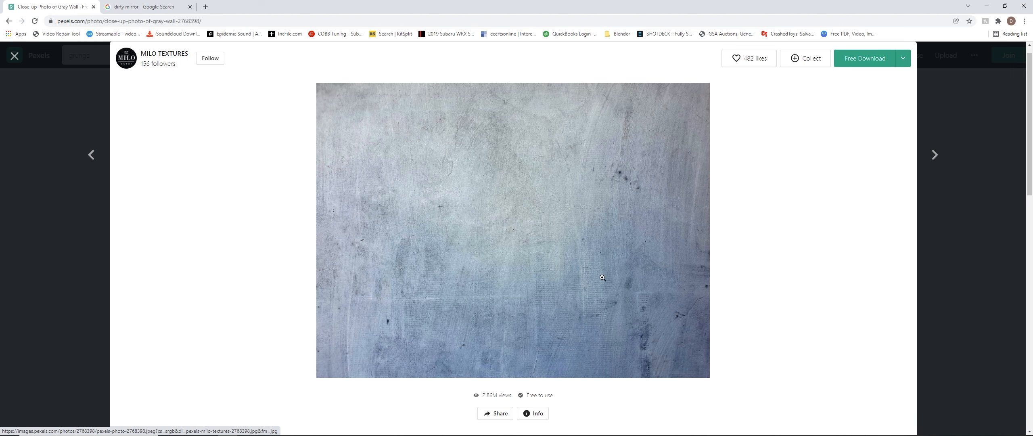
click(903, 58)
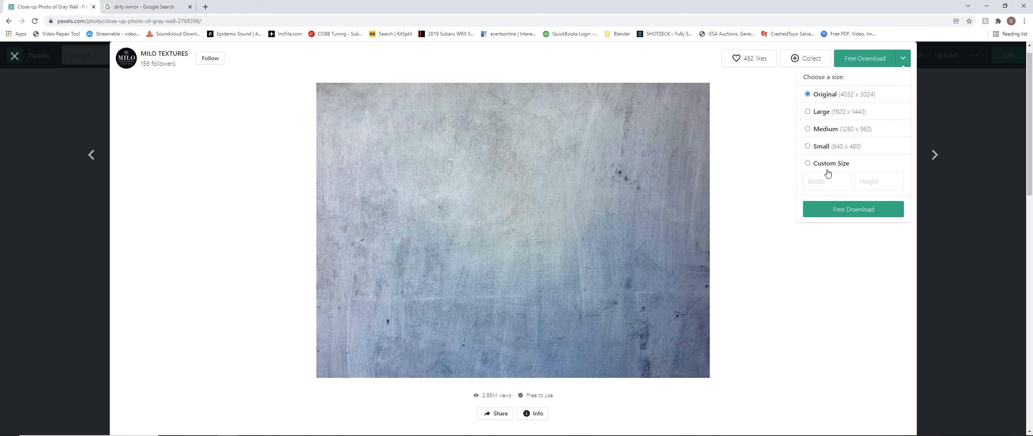
click(861, 64)
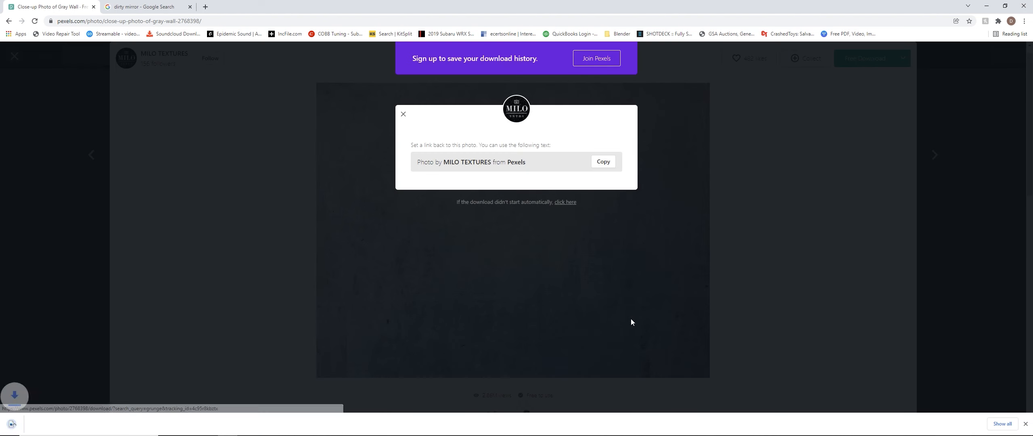
click(197, 333)
click(69, 247)
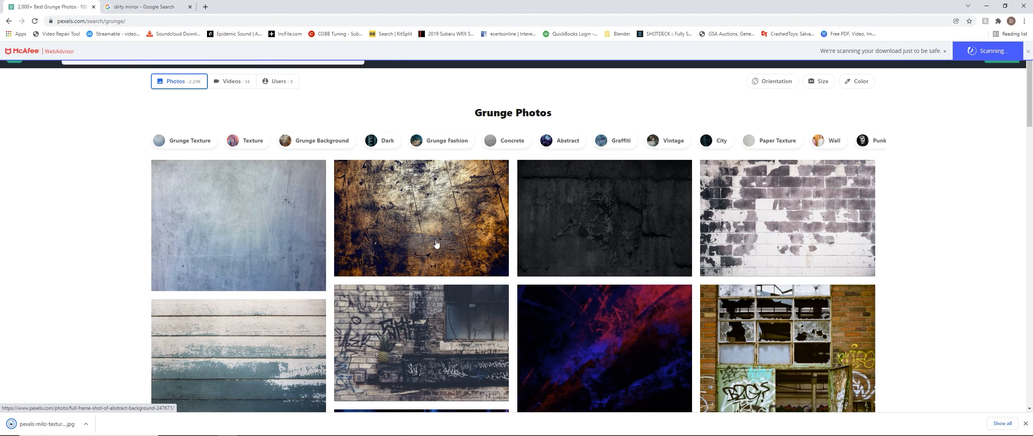
Look through the grunge photos and download the old blue surface with rusty orange patches.
scroll(501, 244, down, 2)
scroll(509, 246, down, 10)
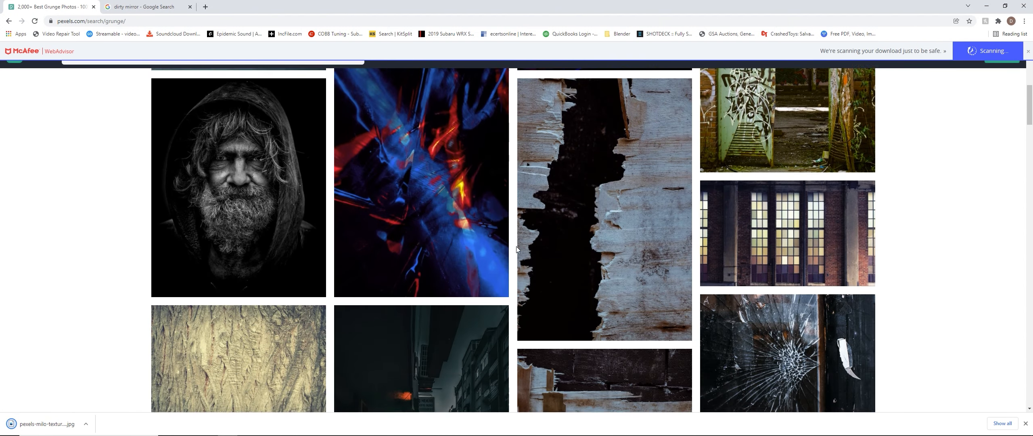
scroll(516, 248, down, 10)
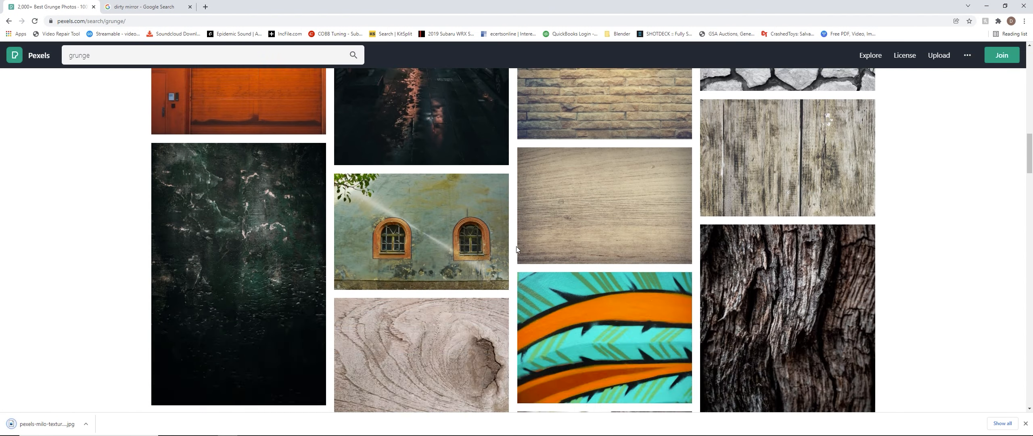
scroll(517, 247, down, 10)
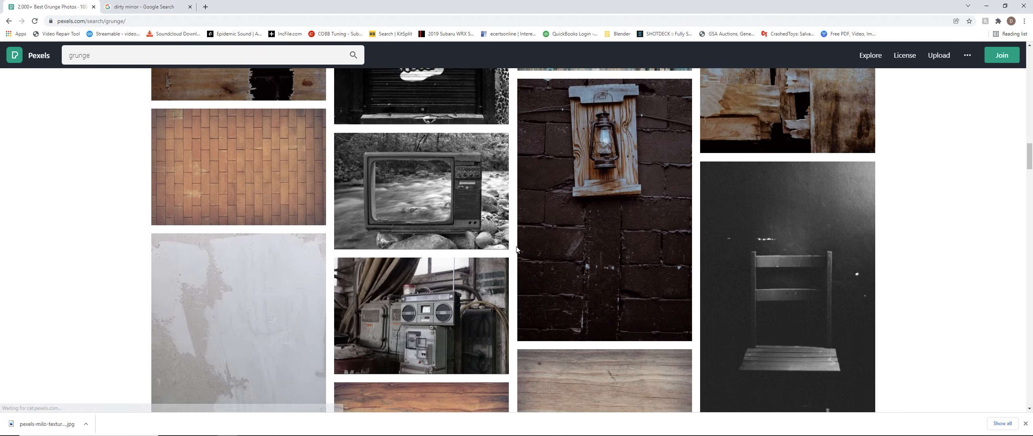
scroll(517, 248, down, 10)
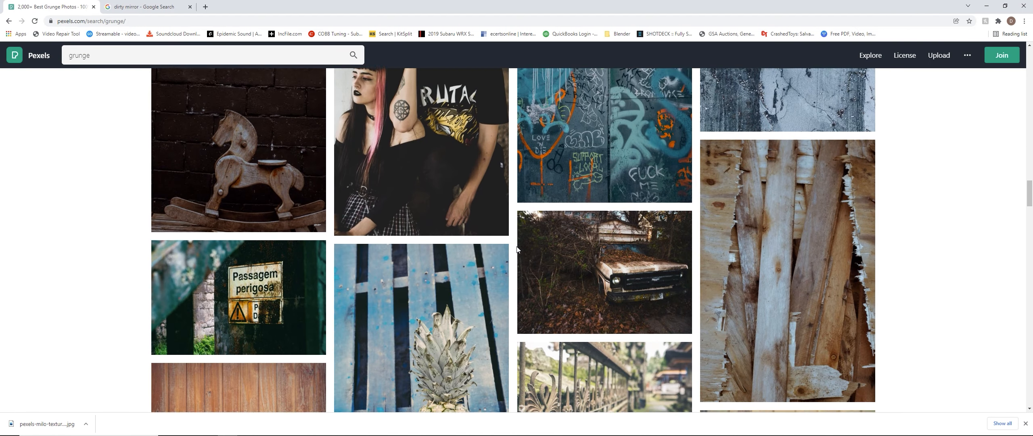
scroll(517, 248, down, 10)
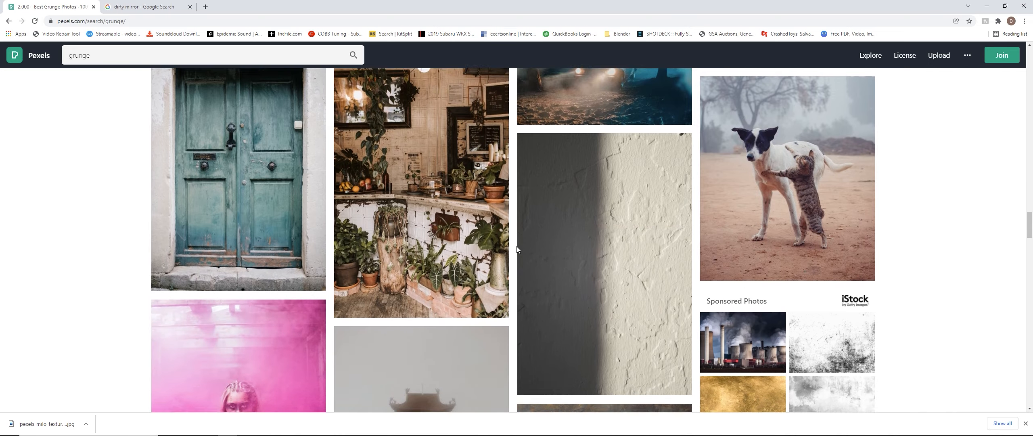
scroll(517, 247, down, 2)
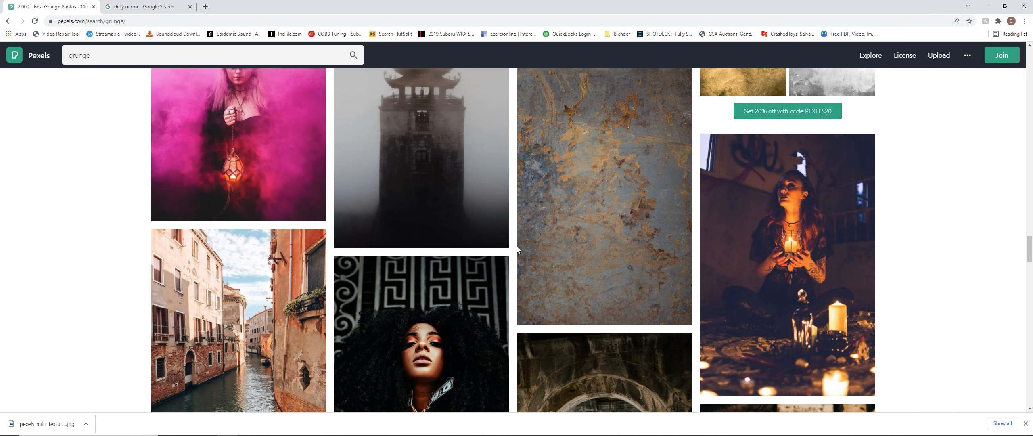
click(518, 249)
click(863, 58)
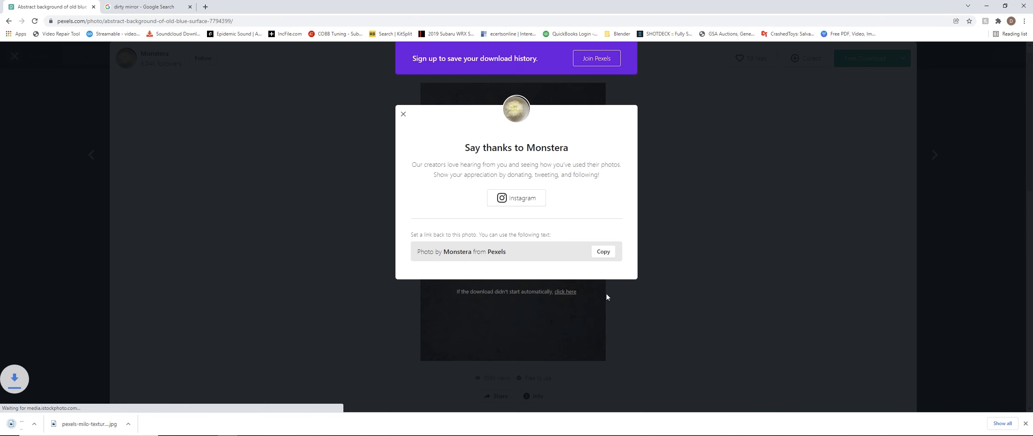
click(785, 294)
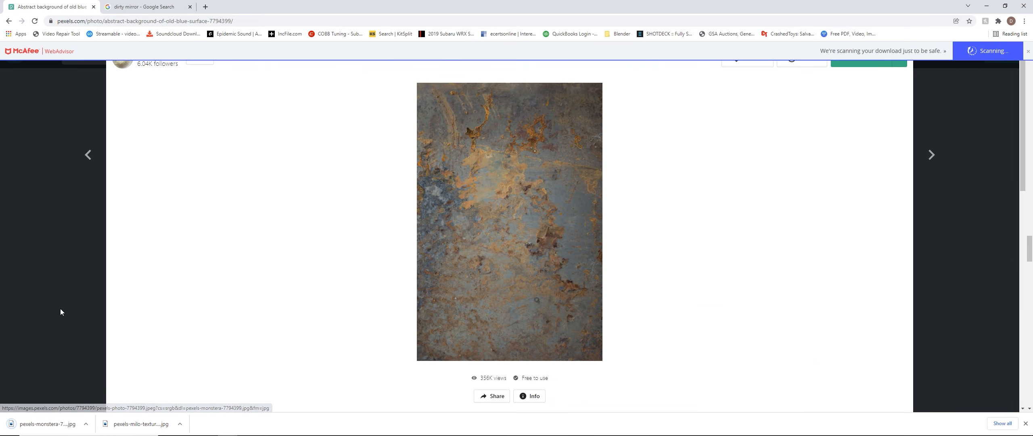
click(61, 311)
Find the light blue plaster wall photo further down the grunge results and download it.
scroll(609, 297, down, 9)
scroll(610, 296, down, 3)
scroll(552, 347, down, 5)
scroll(552, 348, down, 4)
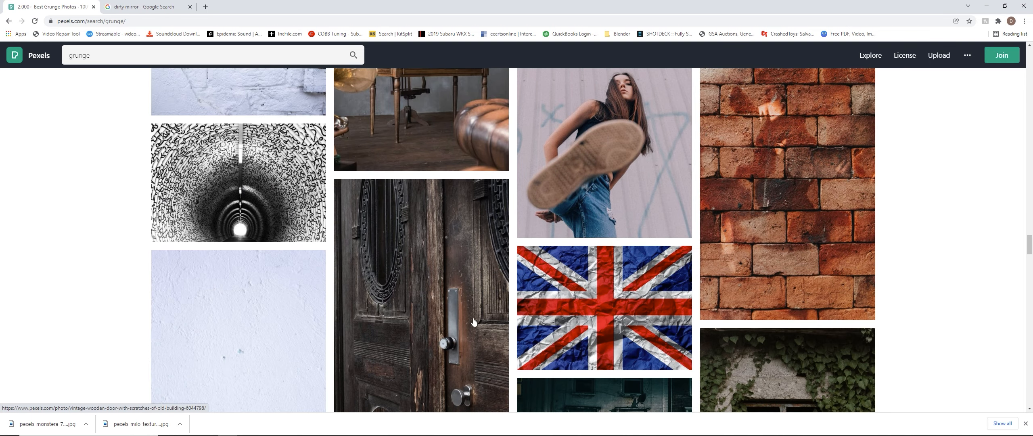
scroll(247, 336, down, 3)
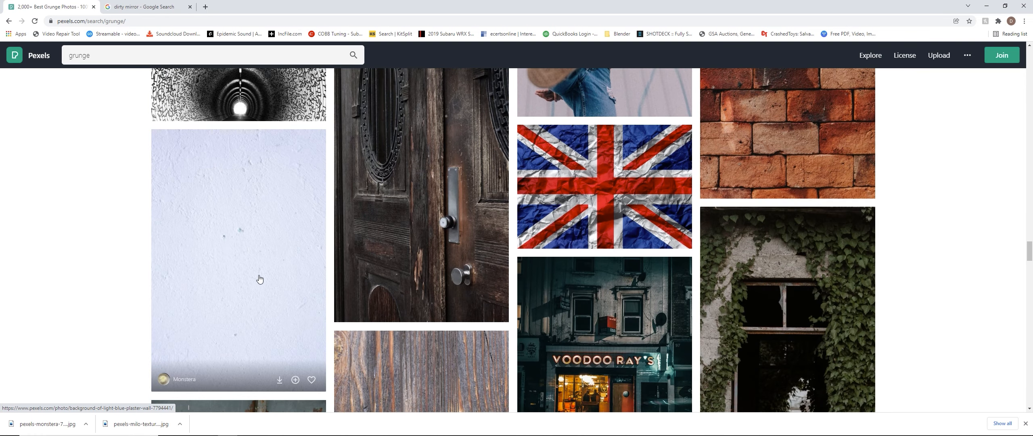
click(259, 279)
click(852, 60)
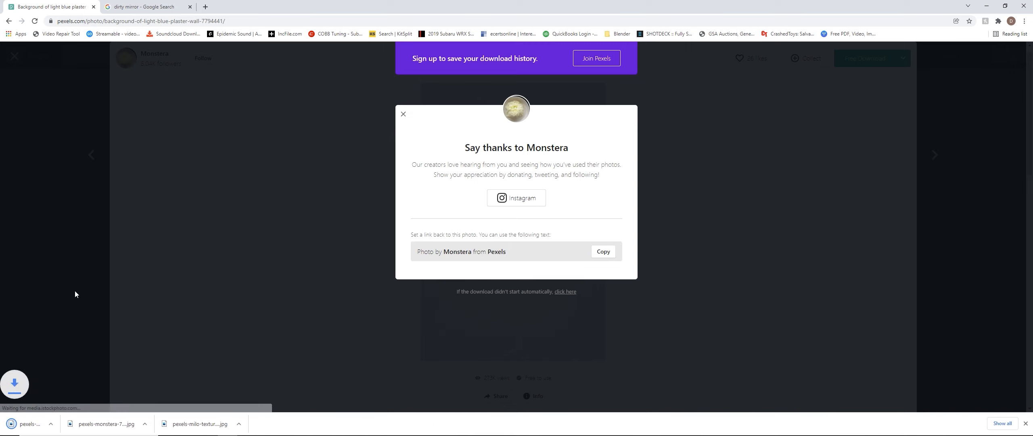
click(75, 294)
scroll(75, 294, down, 6)
click(75, 294)
Finish browsing the grunge photos and search Pexels for "dirty mirror".
scroll(550, 359, down, 3)
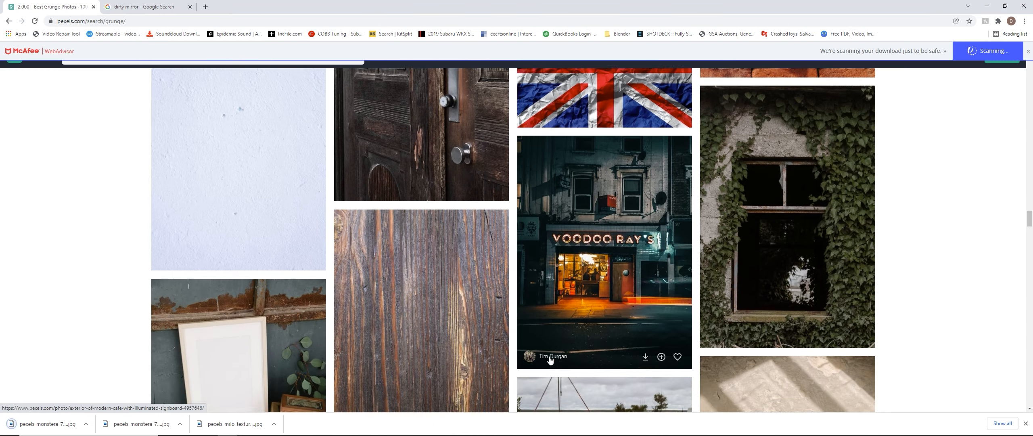
scroll(550, 360, down, 2)
scroll(126, 109, up, 10)
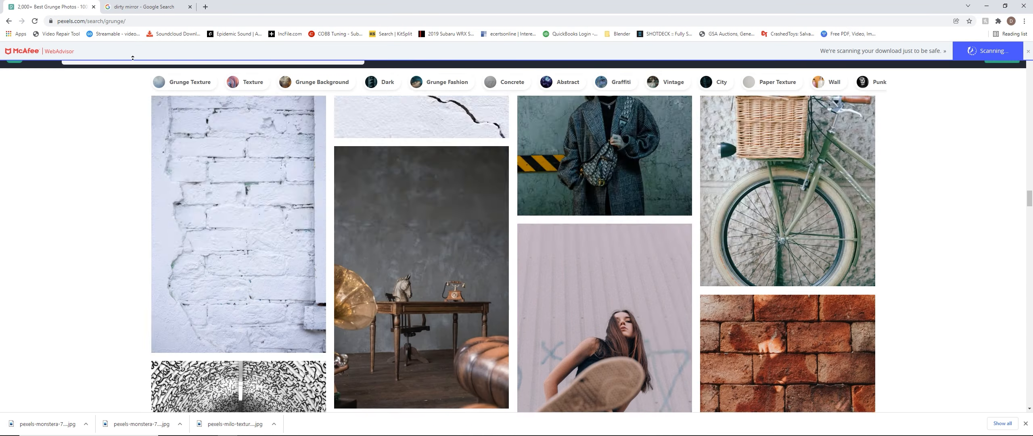
scroll(133, 57, up, 10)
click(1028, 52)
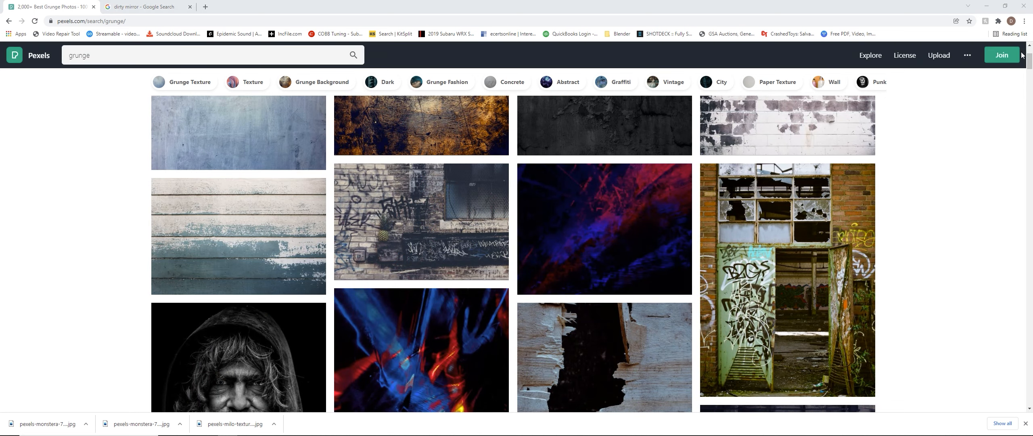
click(80, 56)
text(dirty mirror)
key(Return)
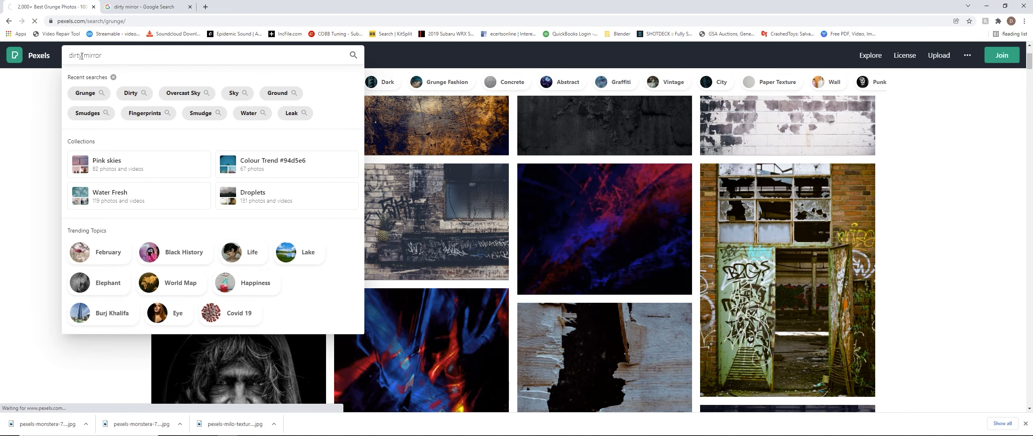
Look through the dirty mirror photos and preview the grey floor photo with multiple scratches.
scroll(844, 324, down, 15)
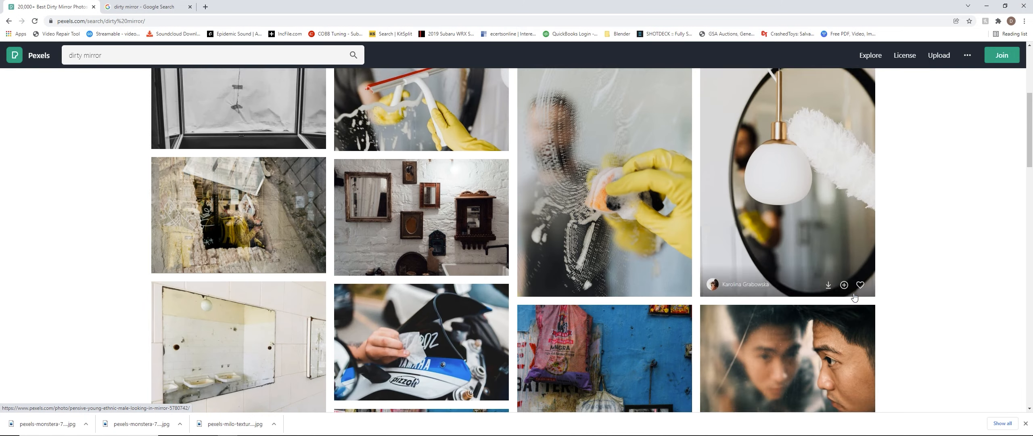
scroll(854, 298, down, 15)
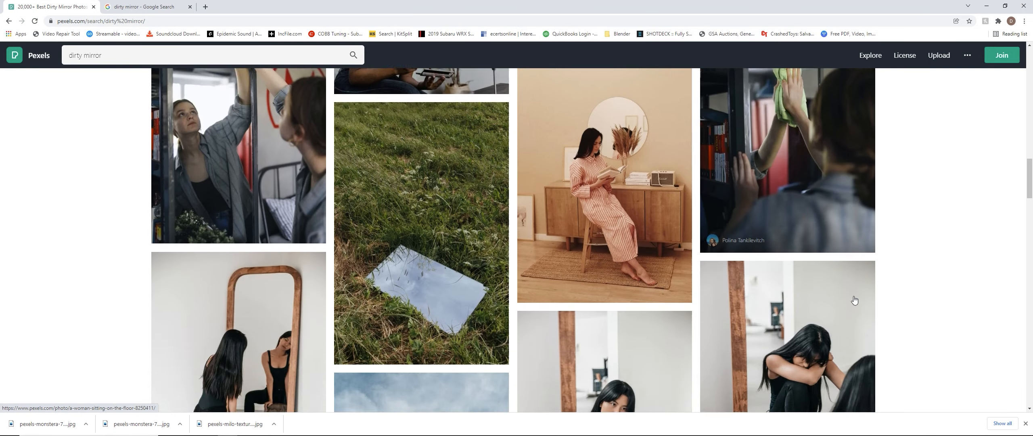
scroll(888, 316, down, 15)
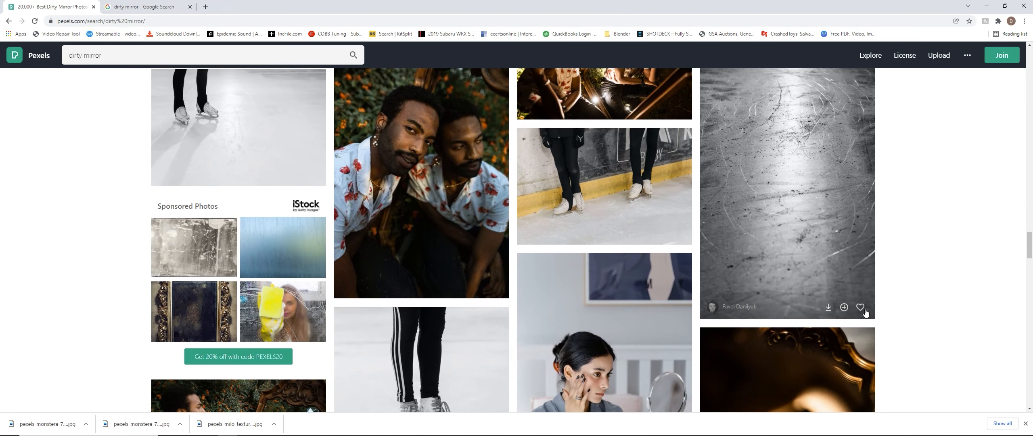
scroll(865, 312, up, 2)
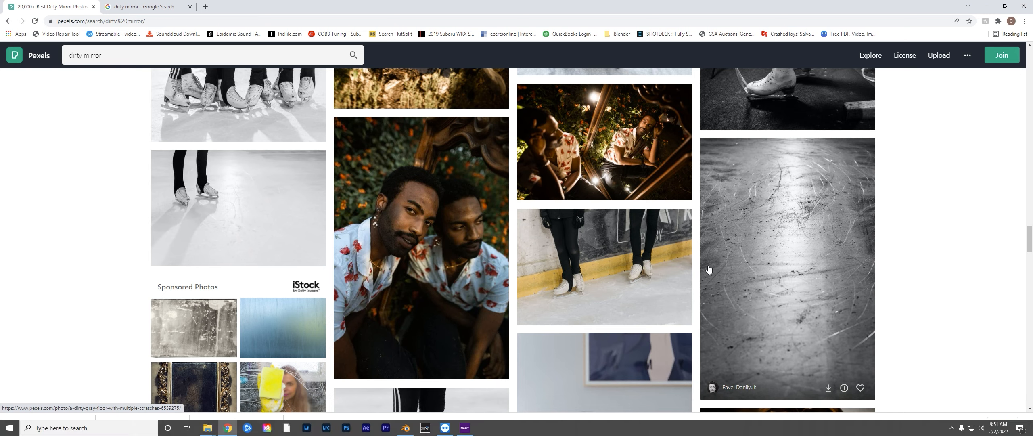
click(762, 273)
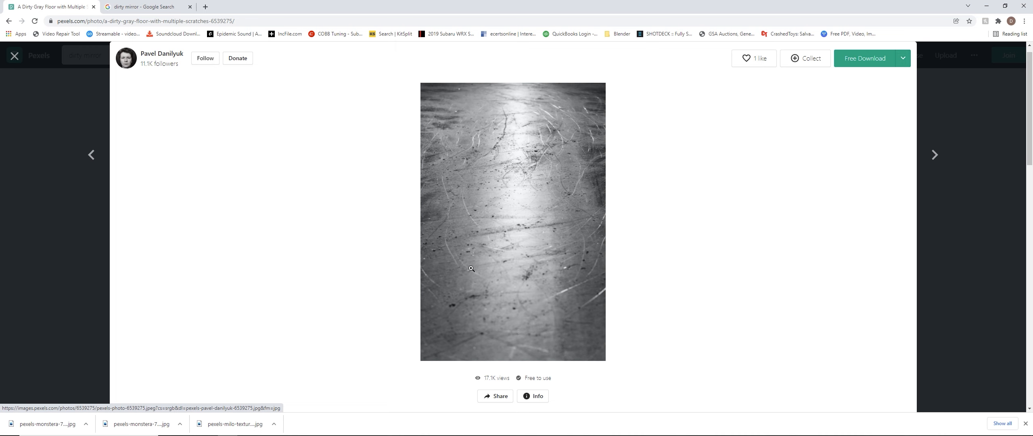
click(1, 296)
Look further through the dirty mirror photos for a usable smudge or scratch texture.
scroll(579, 305, down, 5)
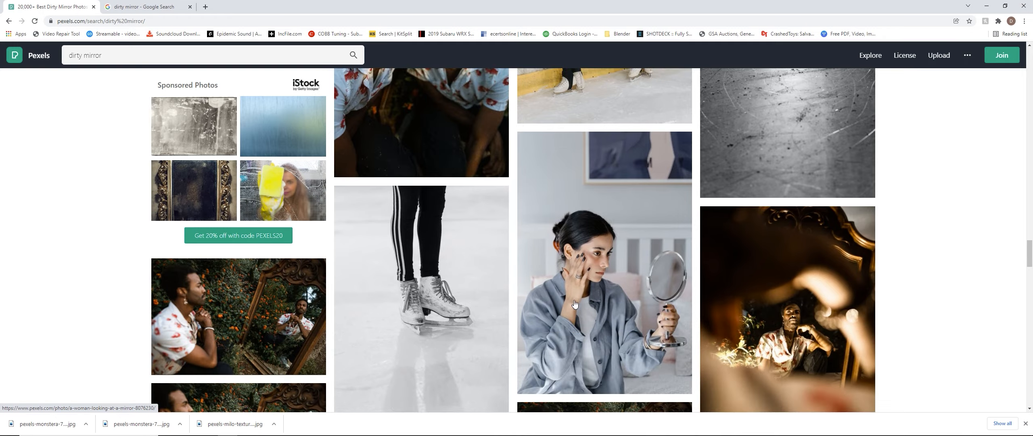
scroll(579, 304, down, 4)
scroll(579, 305, down, 9)
scroll(578, 304, down, 20)
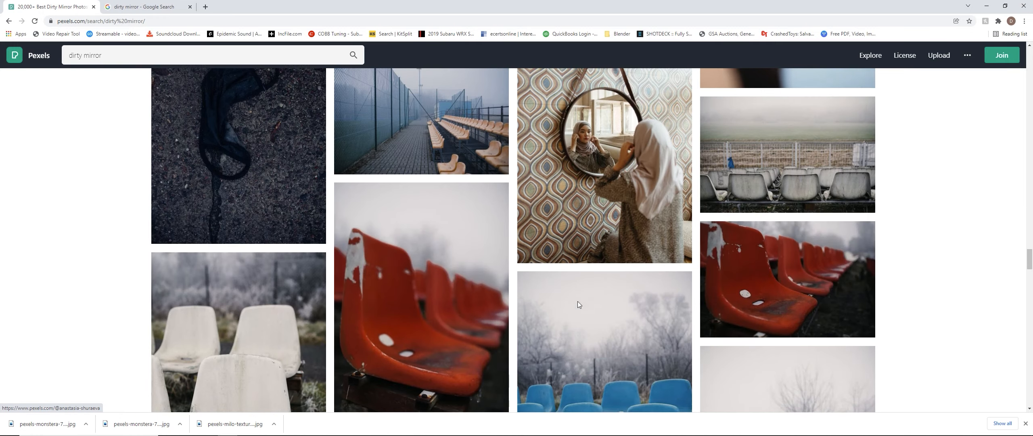
scroll(574, 307, down, 5)
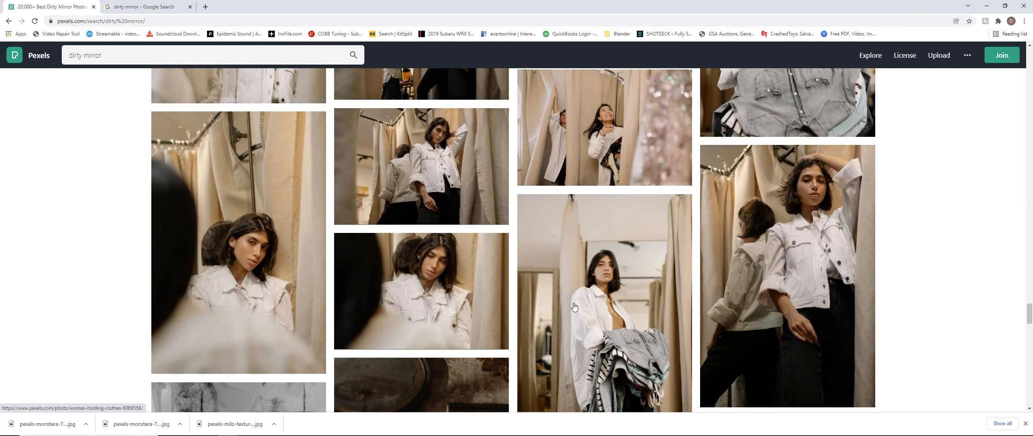
Switch to Blender and check the Node Wrangler add-on in the preferences by searching for "node".
key(alt+Tab)
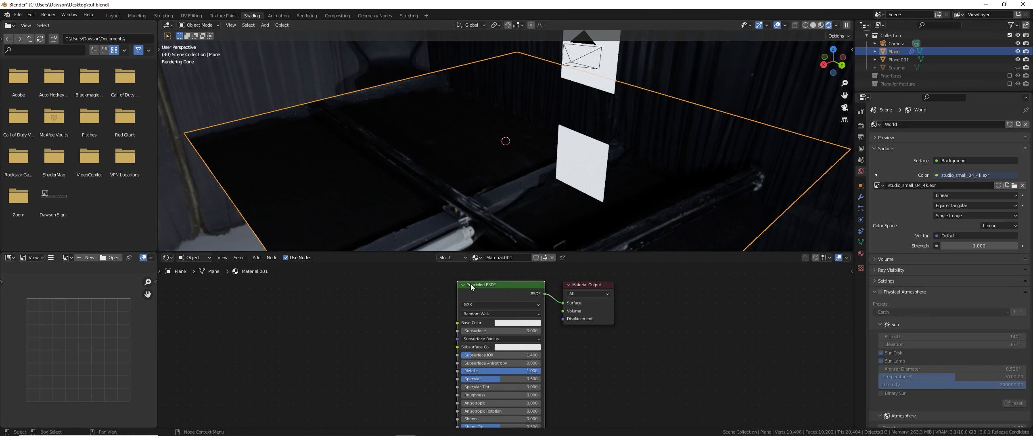
scroll(381, 329, down, 3)
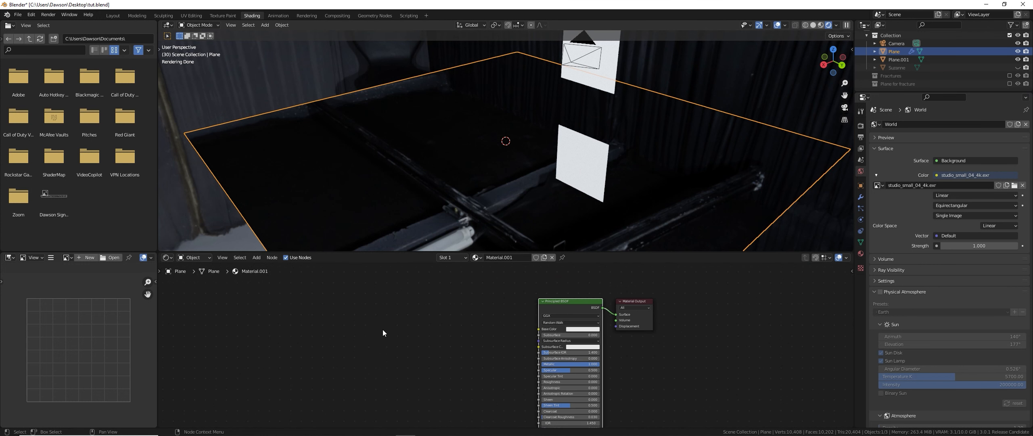
click(32, 15)
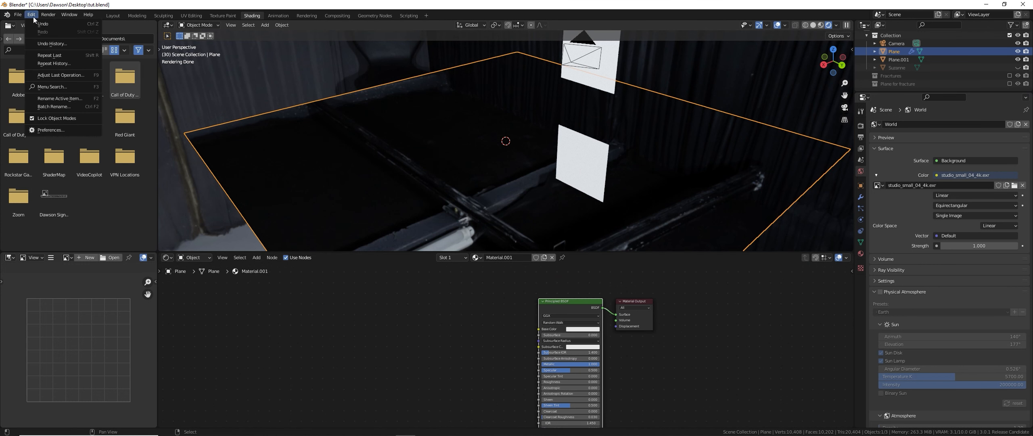
click(60, 129)
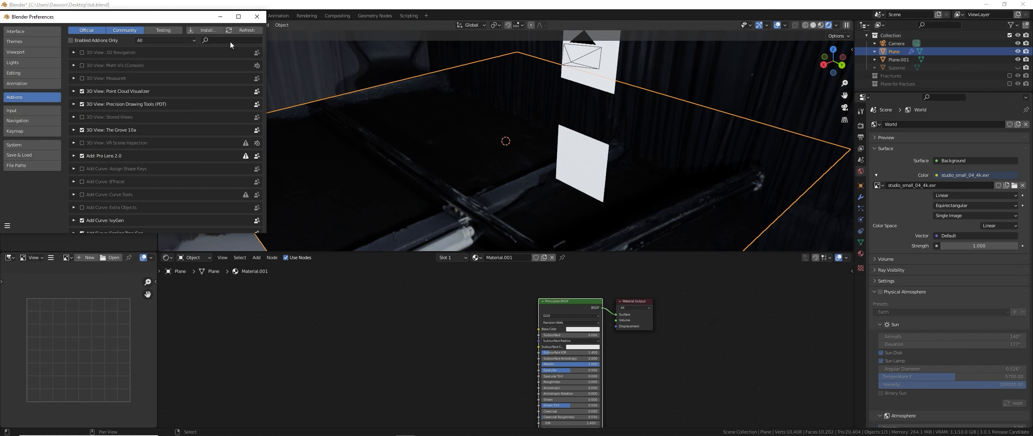
text(node)
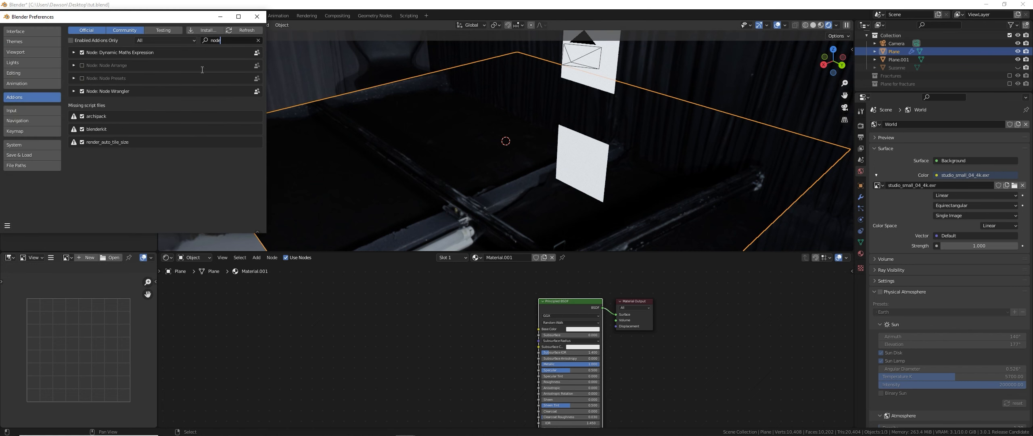
click(74, 91)
click(257, 16)
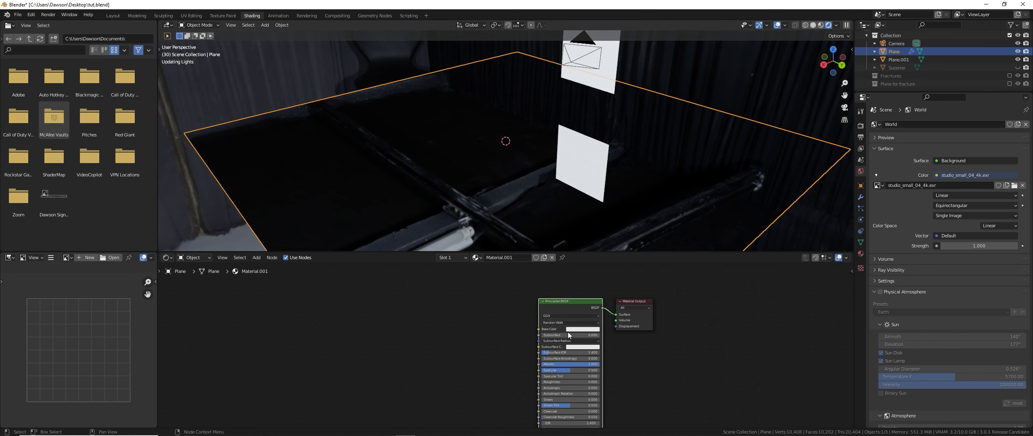
Add a Node Wrangler texture setup to the floor's Principled BSDF and load pexels-milo-textures-2768398.jpg into its Image Texture node.
click(580, 300)
key(ctrl+t)
key(g)
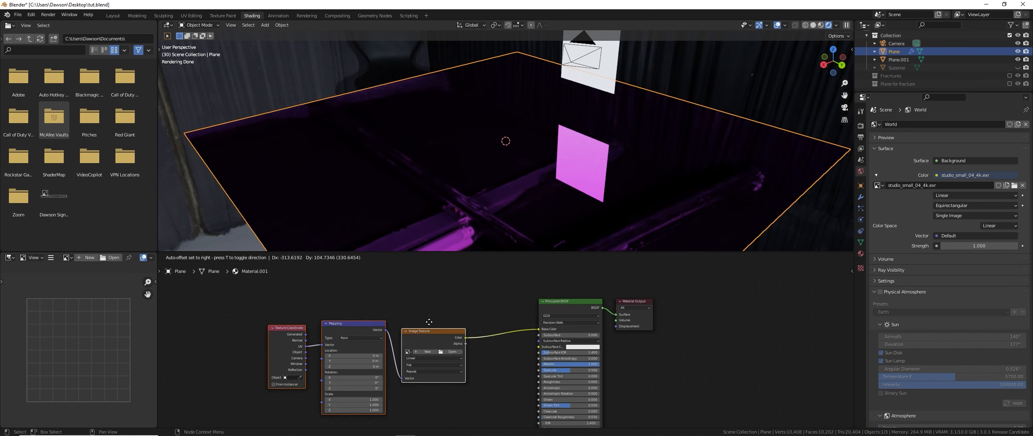
click(431, 297)
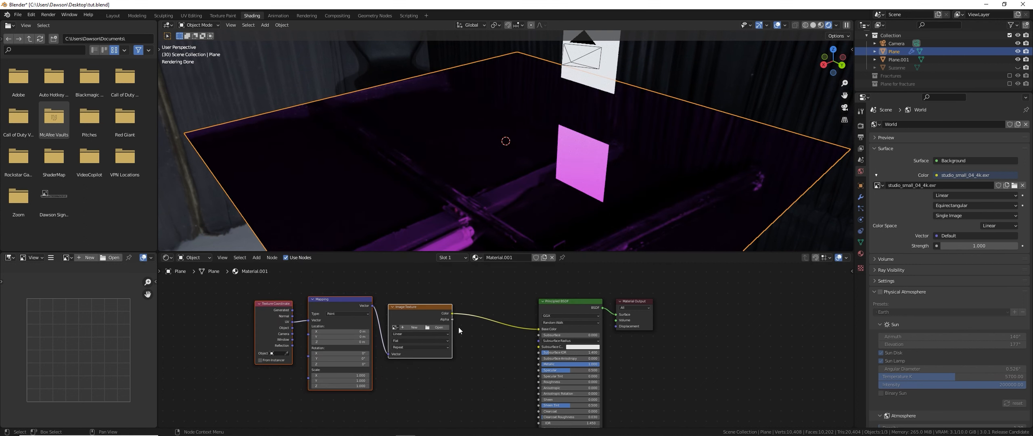
click(442, 332)
double_click(673, 284)
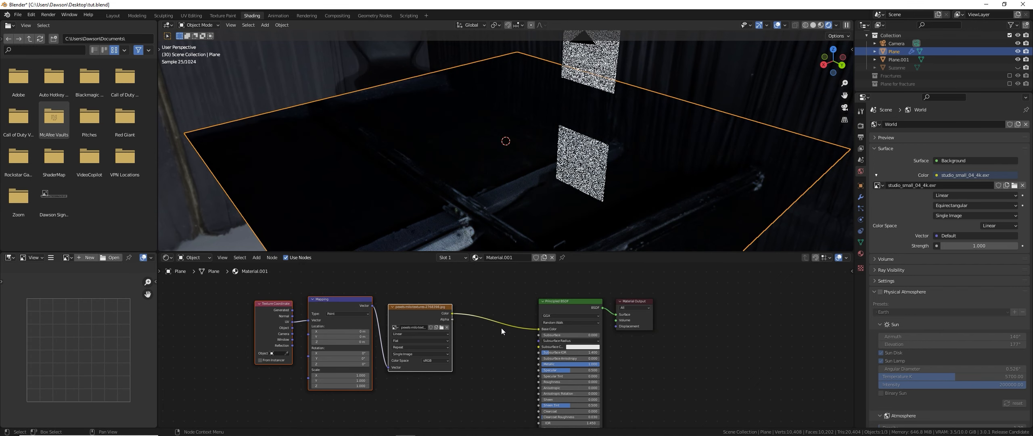
Preview the image texture alone on the floor and space the viewer and texture nodes away from the Principled BSDF.
ctrl+shift+click(426, 307)
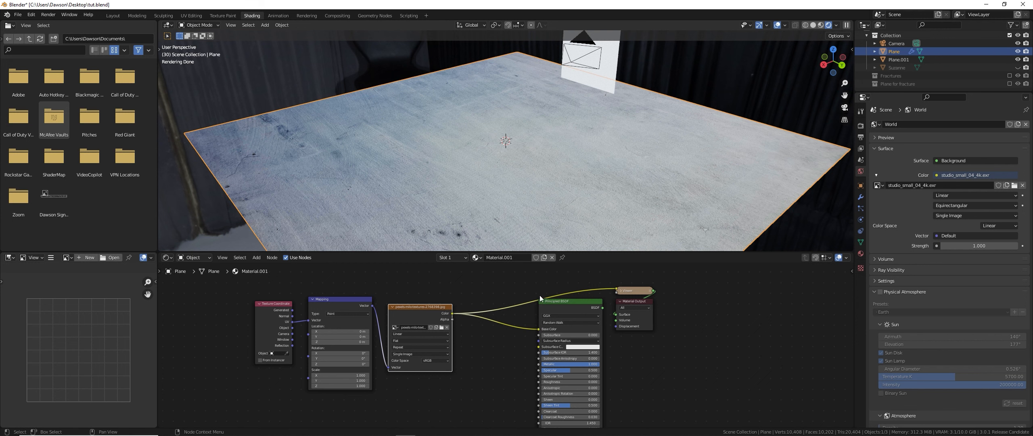
drag(635, 297, 578, 291)
middle_drag(493, 179, 572, 179)
scroll(515, 210, down, 5)
scroll(579, 184, up, 4)
drag(259, 283, 323, 312)
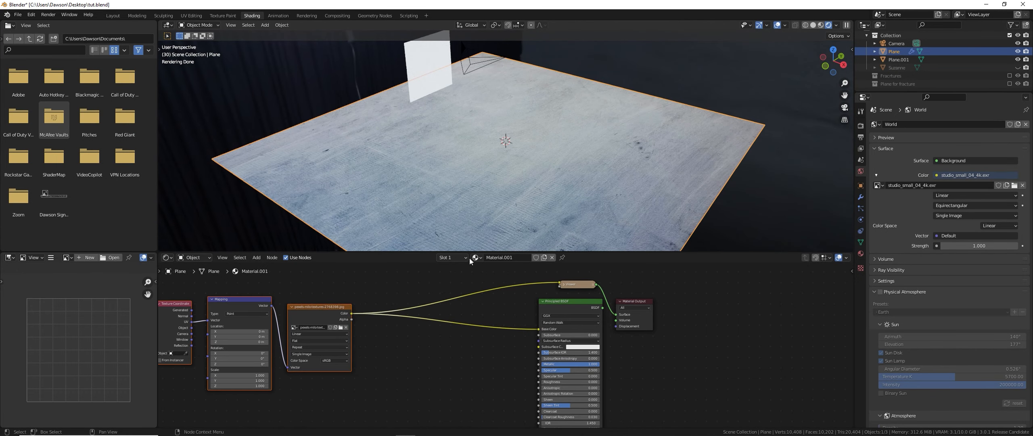
click(321, 288)
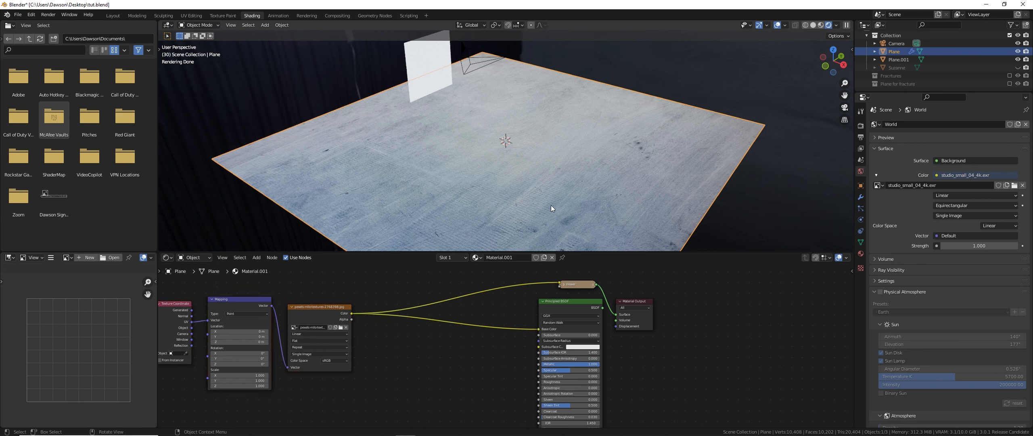
Try a Mapping scale of 1.6 on all axes, and return the scale to 1.
middle_drag(162, 377, 243, 373)
scroll(259, 375, up, 2)
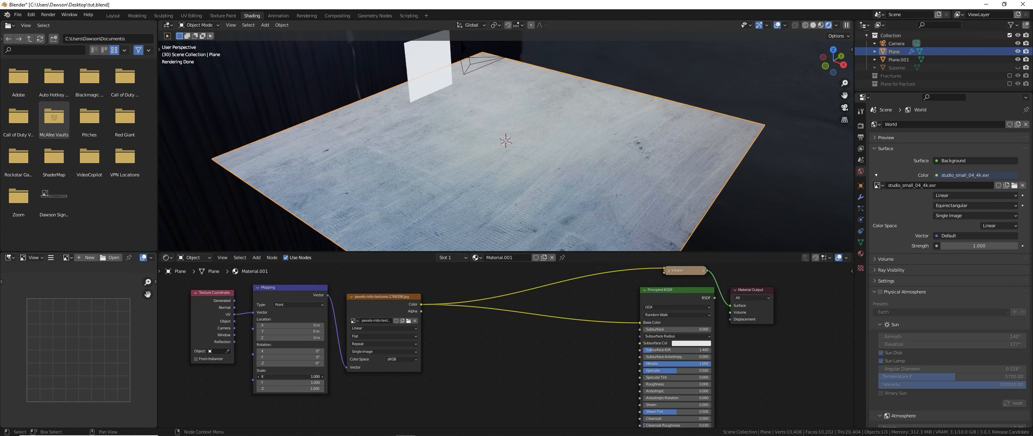
drag(312, 375, 313, 389)
text(1.6)
key(Return)
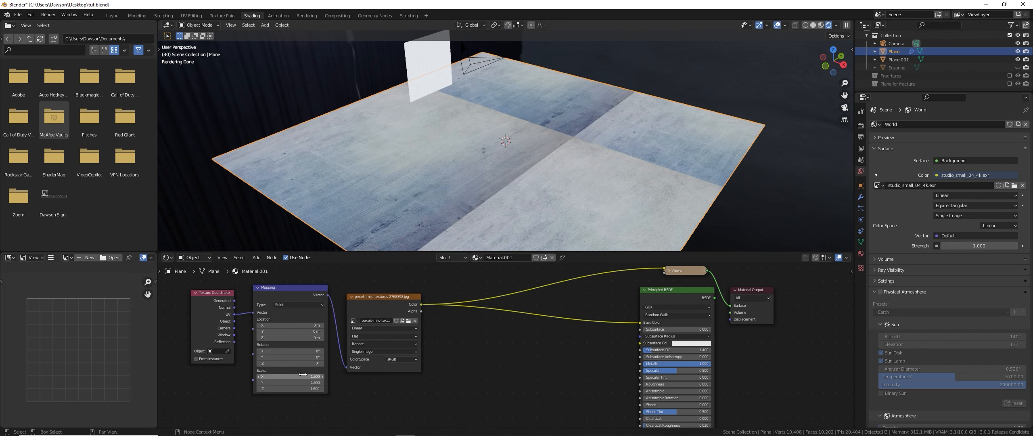
text(1)
key(Return)
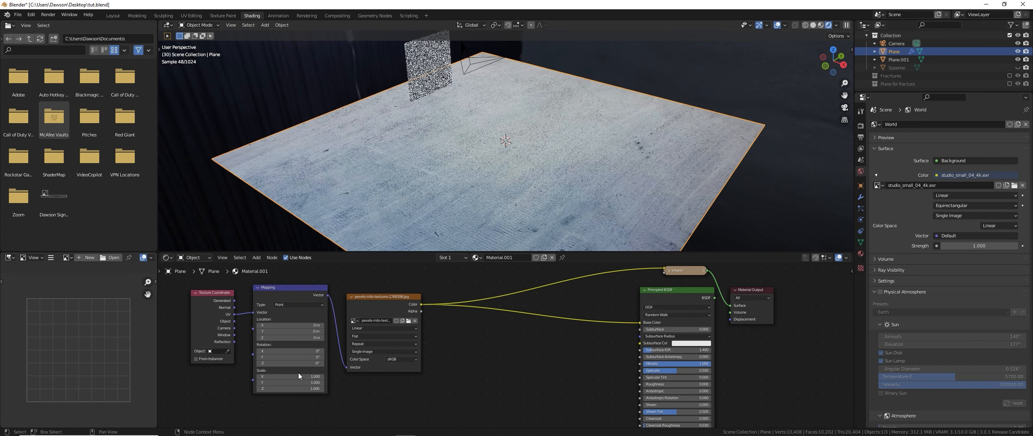
Insert a ColorRamp node between the Image Texture and the Principled BSDF and preview its output on the floor.
middle_drag(622, 105, 521, 242)
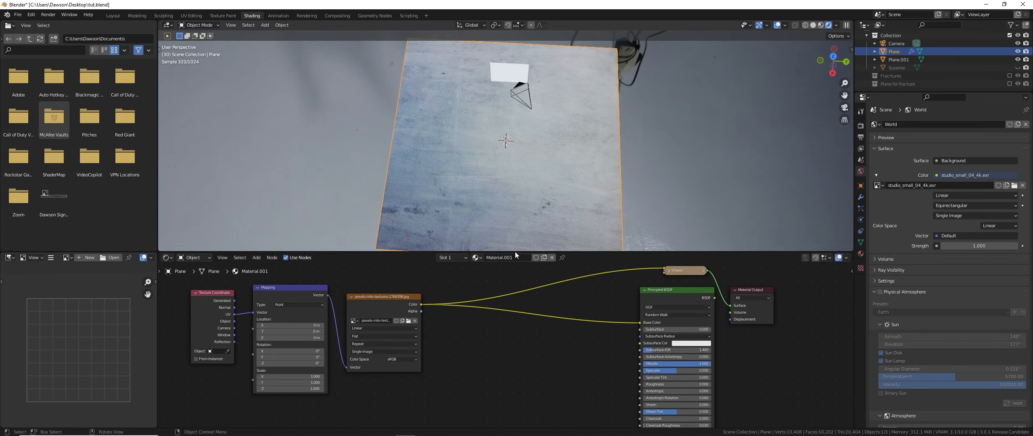
key(shift+a)
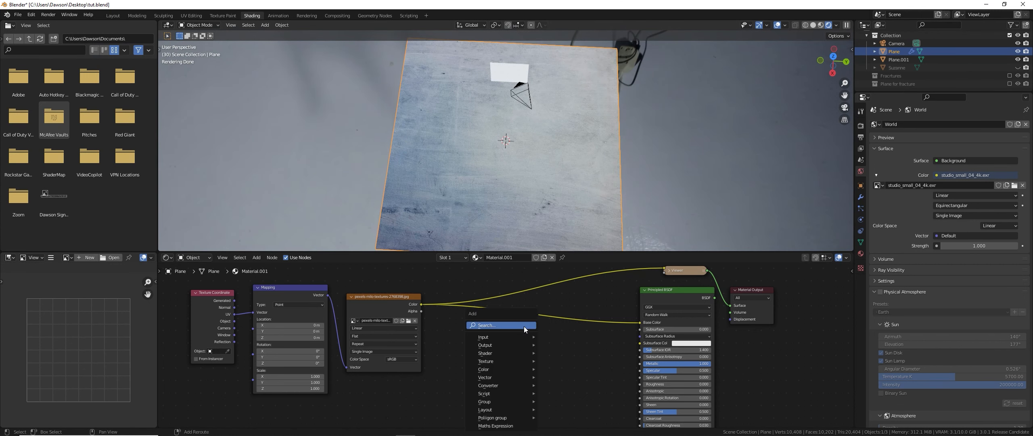
click(524, 326)
text(color ramp)
key(Return)
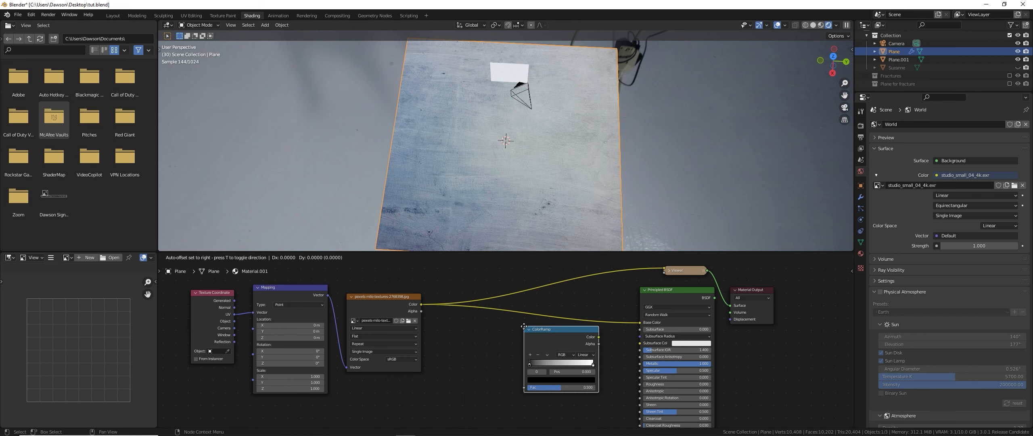
click(515, 315)
drag(516, 314, 471, 308)
ctrl+shift+click(505, 311)
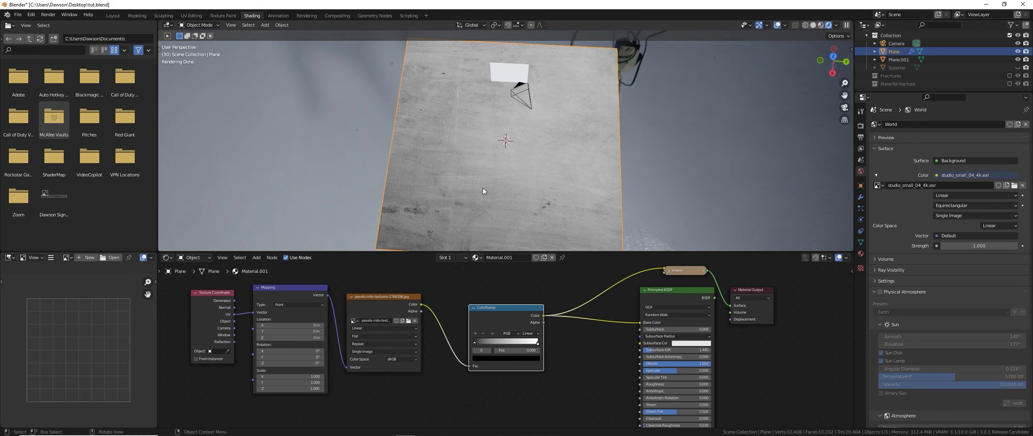
Reverse the ColorRamp to run from white to black and move its white stop to about 0.805, isolating small specks.
middle_drag(483, 187, 573, 148)
scroll(577, 177, up, 5)
middle_drag(578, 180, 561, 162)
scroll(575, 205, up, 2)
middle_drag(575, 205, 485, 221)
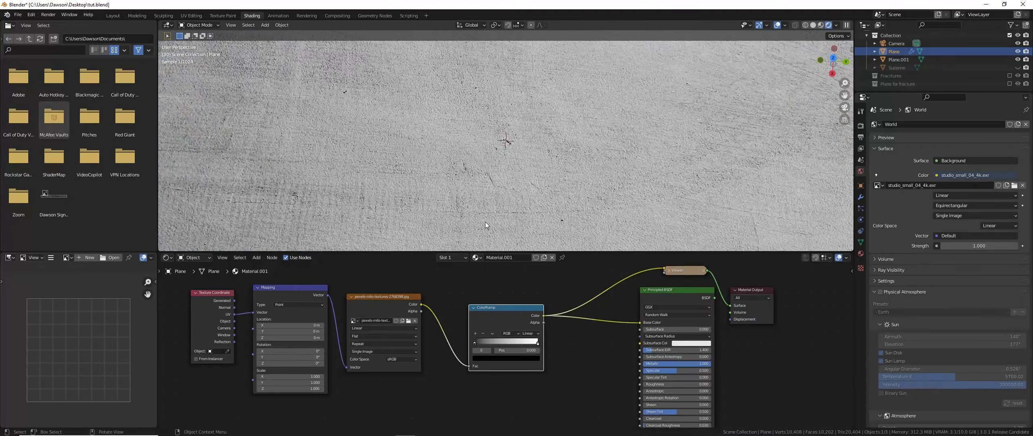
scroll(485, 221, down, 4)
middle_drag(520, 327, 495, 366)
scroll(496, 366, up, 1)
drag(448, 381, 518, 381)
middle_drag(557, 178, 484, 180)
scroll(568, 162, up, 5)
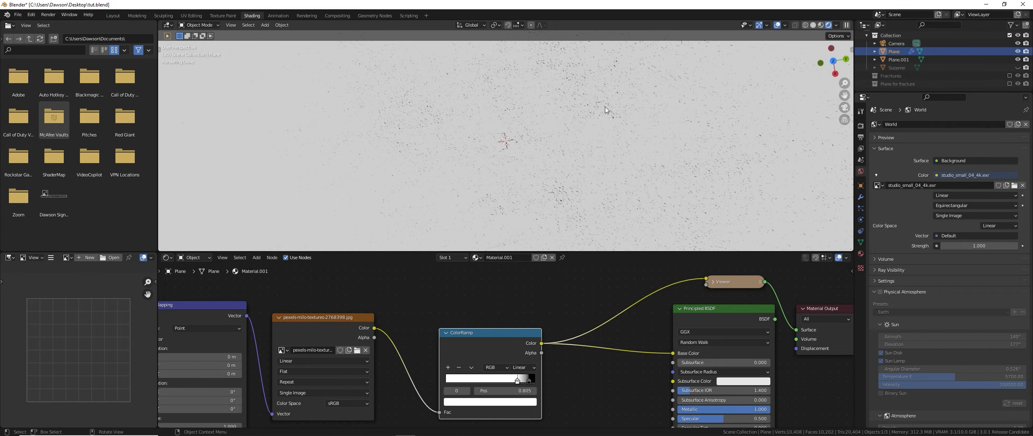
Fine-tune the ColorRamp's white stop to about 0.818.
middle_drag(566, 141, 553, 87)
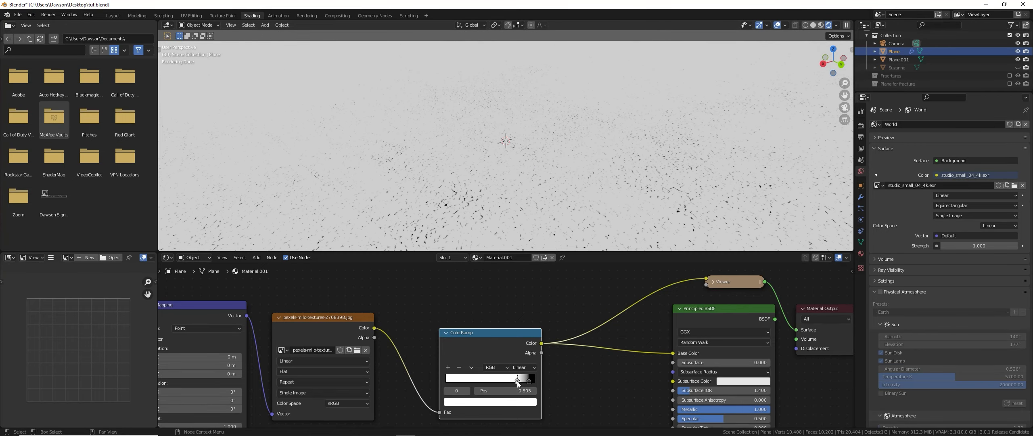
mouse_move(517, 381)
mouse_down()
mouse_move(464, 387)
mouse_move(519, 382)
mouse_up()
middle_drag(565, 141, 566, 169)
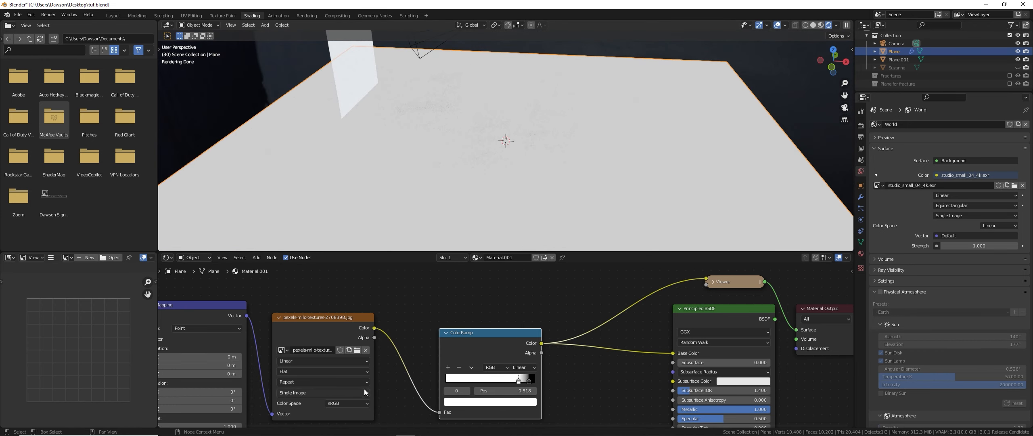
Set the Mapping node's scale to 1.6 on all three axes.
middle_drag(364, 391, 477, 353)
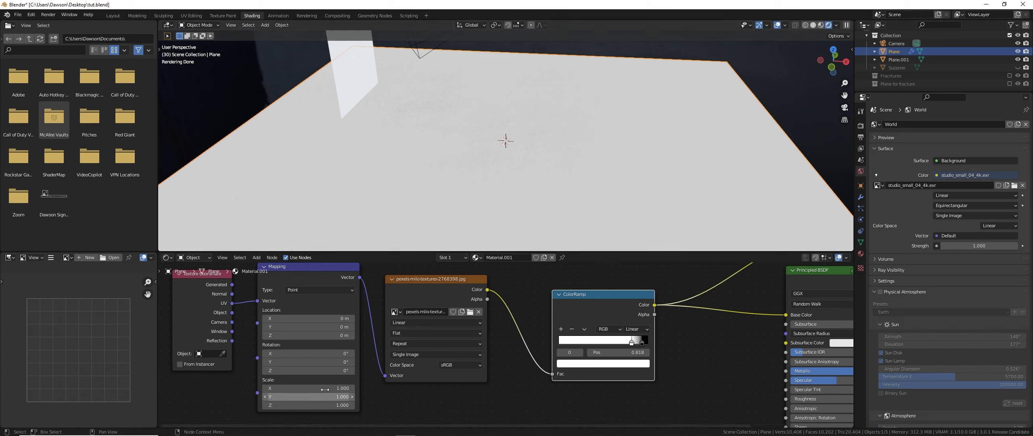
drag(326, 405, 326, 388)
text(1)
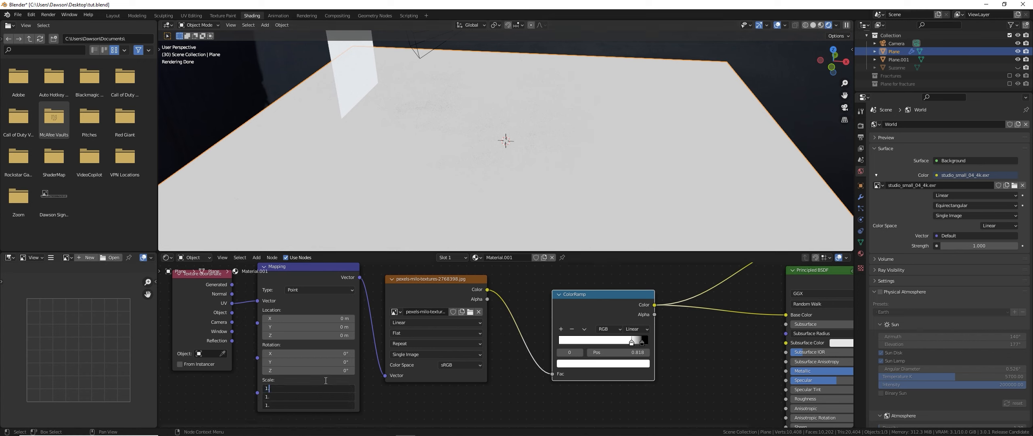
text(.6)
key(Return)
middle_drag(598, 191, 561, 197)
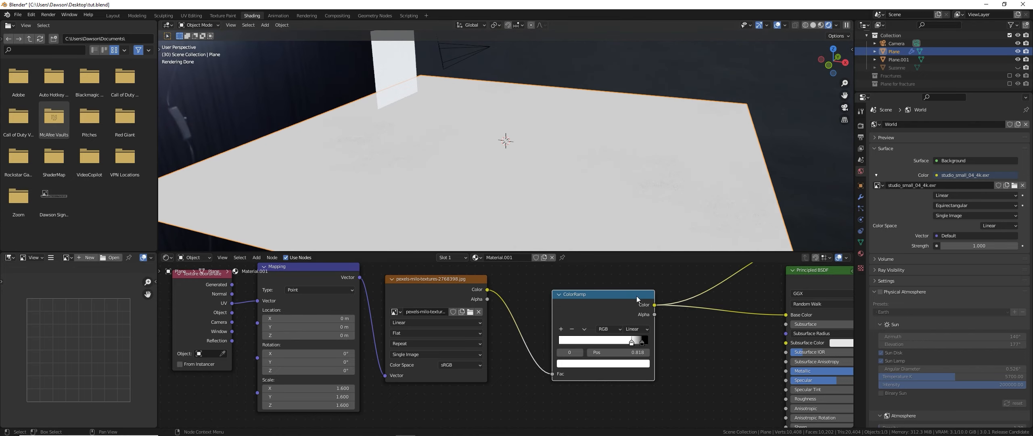
Inspect the specks on the floor at a low angle and move the ColorRamp's black stop to about 0.886.
drag(633, 297, 618, 290)
middle_drag(746, 301, 548, 318)
scroll(555, 312, down, 2)
middle_drag(614, 132, 423, 190)
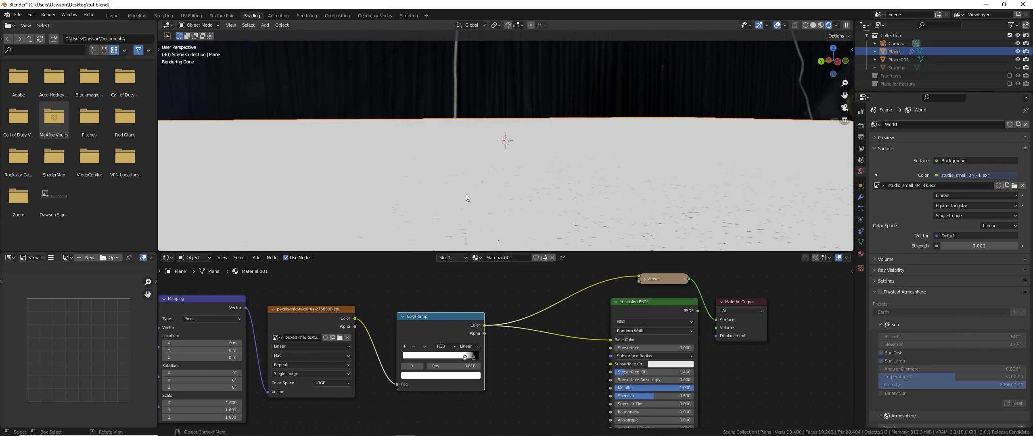
middle_drag(503, 224, 494, 227)
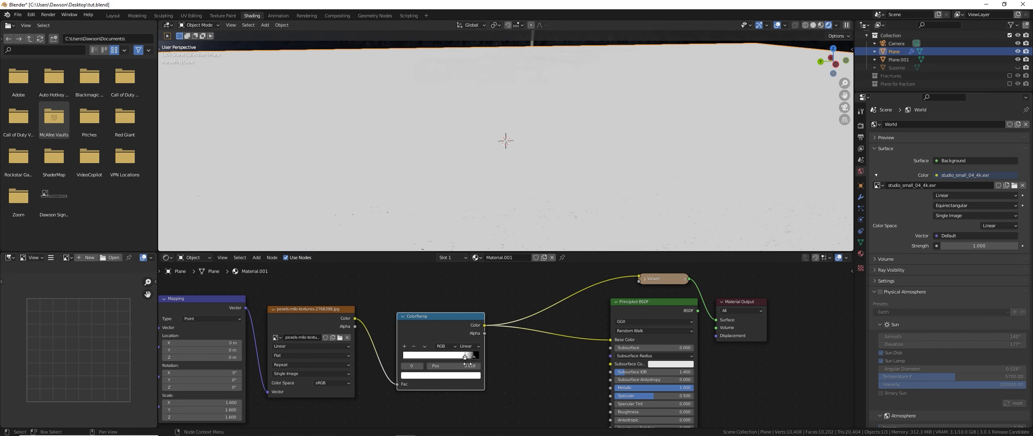
drag(473, 357, 470, 358)
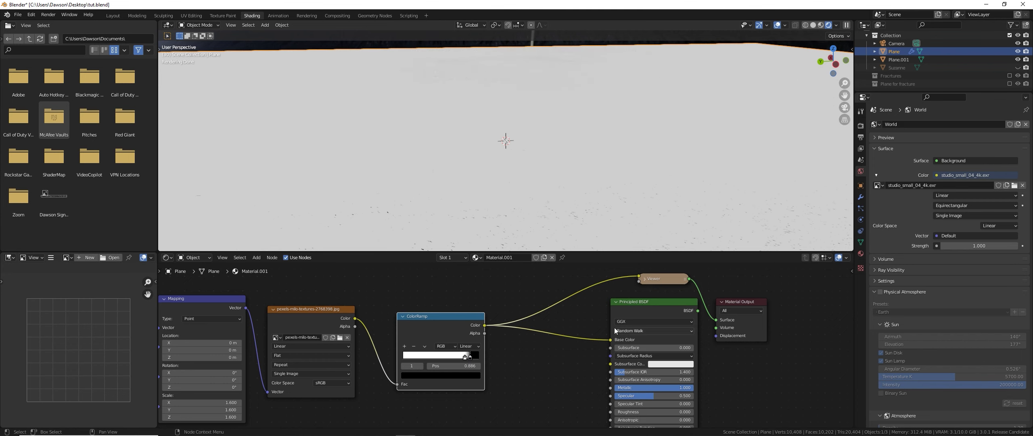
Connect the ColorRamp's color to the Principled BSDF's Roughness and preview the full shader on the floor.
drag(485, 326, 533, 335)
drag(591, 380, 505, 362)
middle_drag(494, 345, 479, 330)
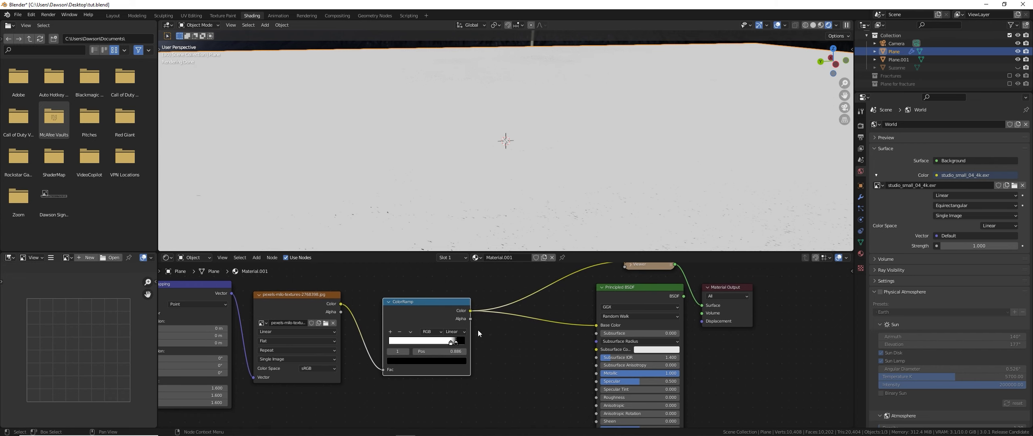
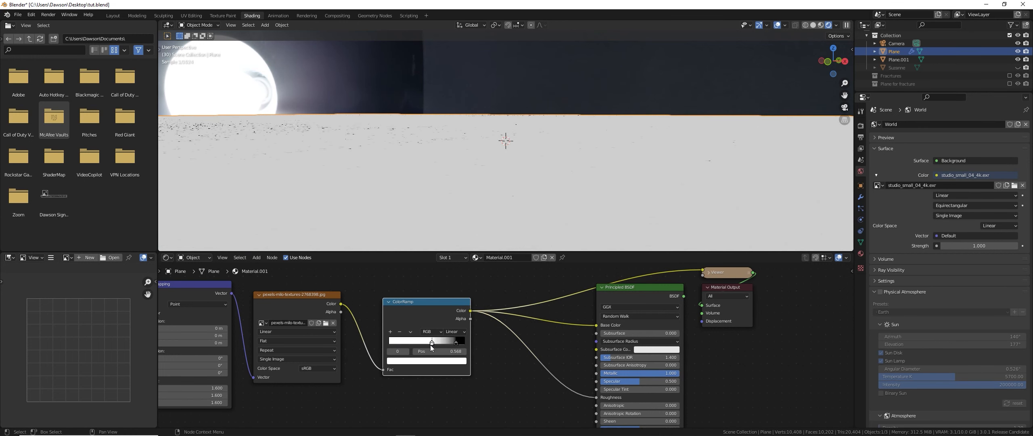
ctrl+shift+click(646, 287)
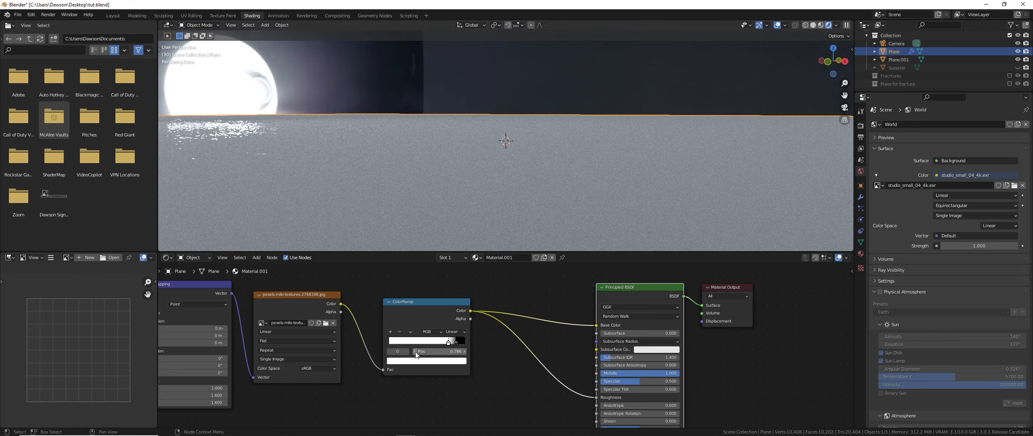
Move the ColorRamp's white stop to about 0.823 and check the floor from above.
drag(445, 342, 449, 343)
middle_drag(432, 147, 412, 176)
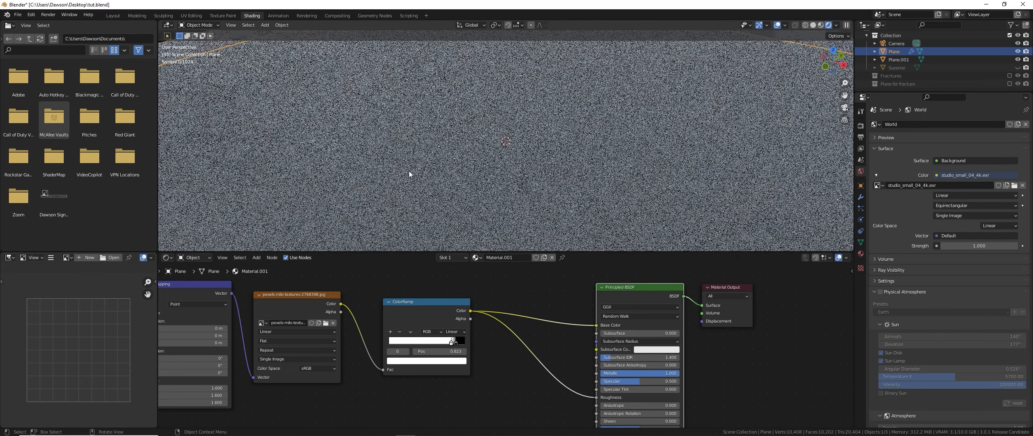
scroll(447, 187, up, 6)
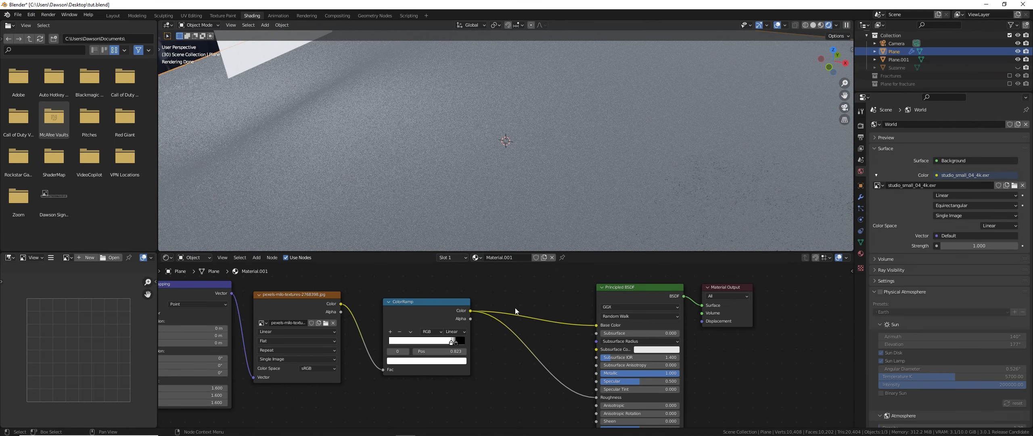
Insert an Invert node on the link between the ColorRamp and the Principled BSDF's Roughness.
key(shift+a)
click(515, 308)
text(INV)
key(Return)
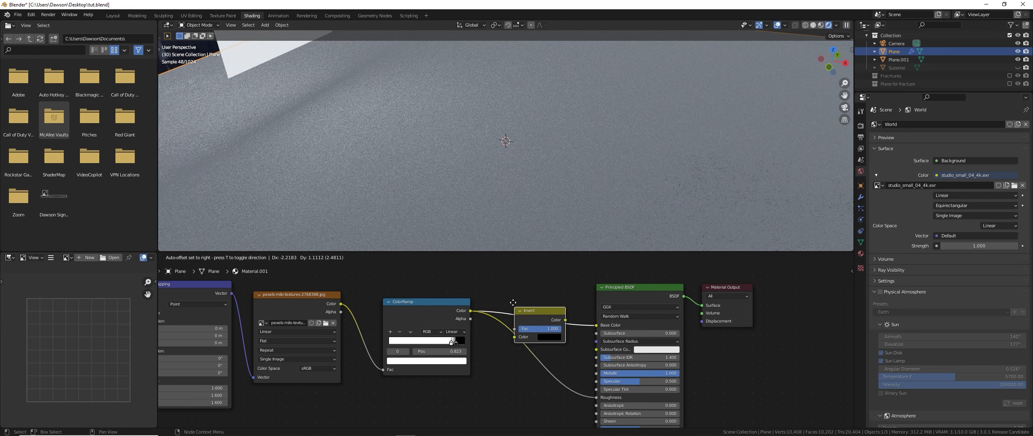
click(502, 323)
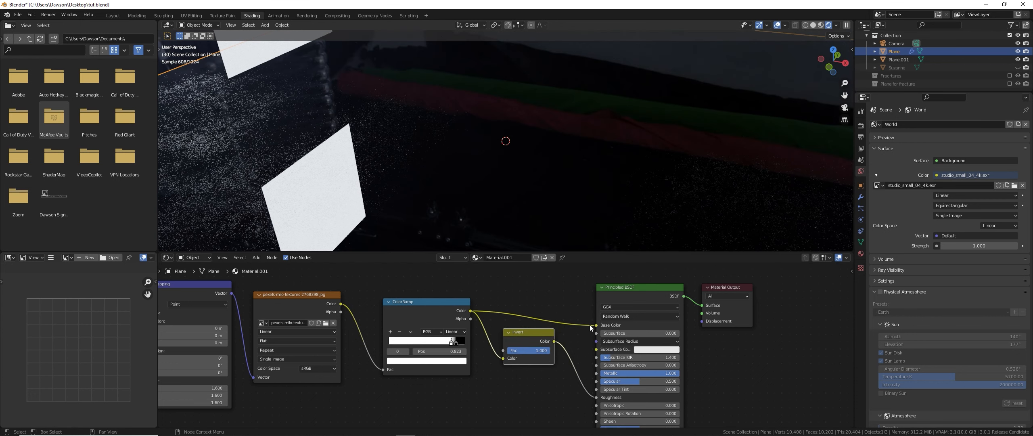
Disconnect the ColorRamp from the Principled BSDF's Base Color and check the floor's reflections at a low angle.
drag(596, 325, 552, 321)
middle_drag(456, 214, 534, 205)
middle_drag(406, 180, 522, 203)
scroll(447, 344, up, 2)
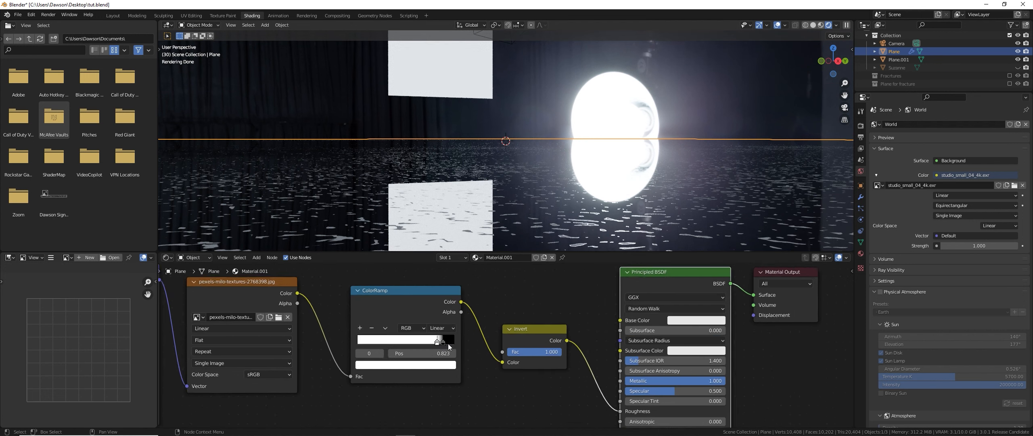
Shift the ColorRamp's white stop to about 0.923 and inspect the roughness specks in the floor's reflection.
mouse_move(441, 343)
mouse_down()
mouse_move(453, 343)
mouse_move(443, 341)
mouse_up()
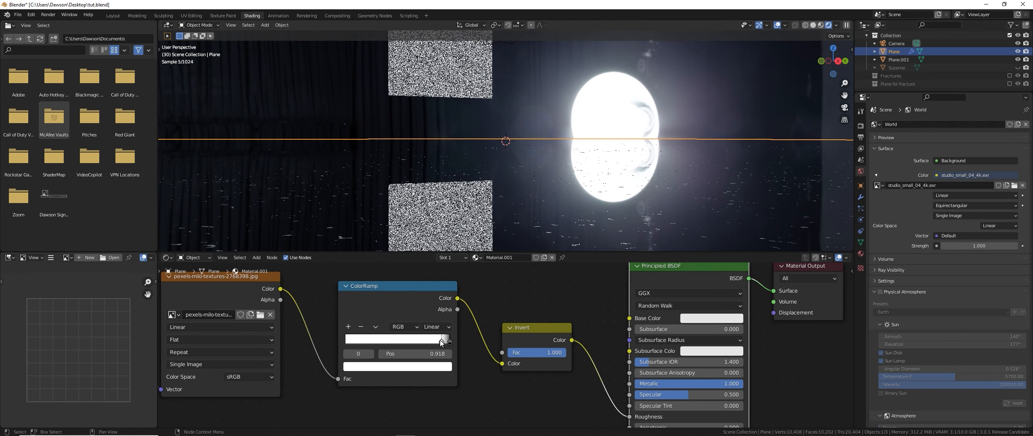
middle_drag(540, 207, 554, 176)
scroll(535, 218, down, 3)
scroll(541, 225, up, 4)
scroll(542, 201, up, 3)
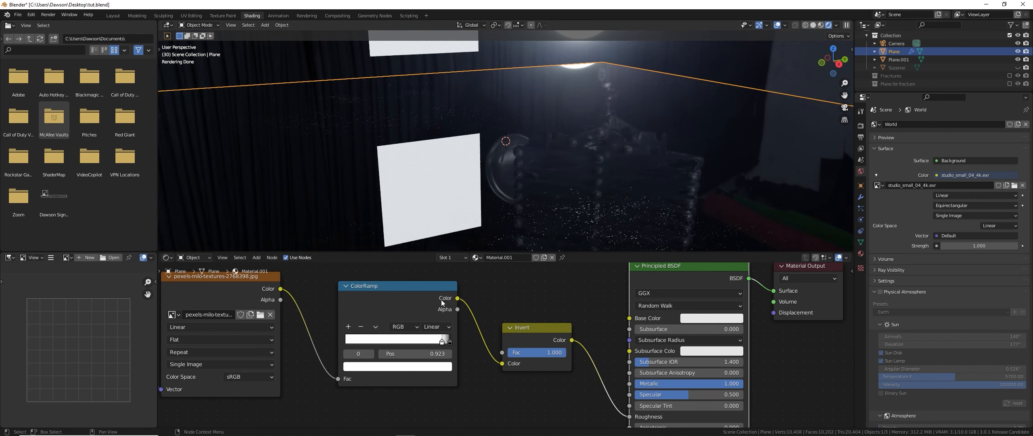
Add a second Texture Coordinate, Mapping and Image Texture setup below the first one, detached from the Base Color.
scroll(420, 318, down, 3)
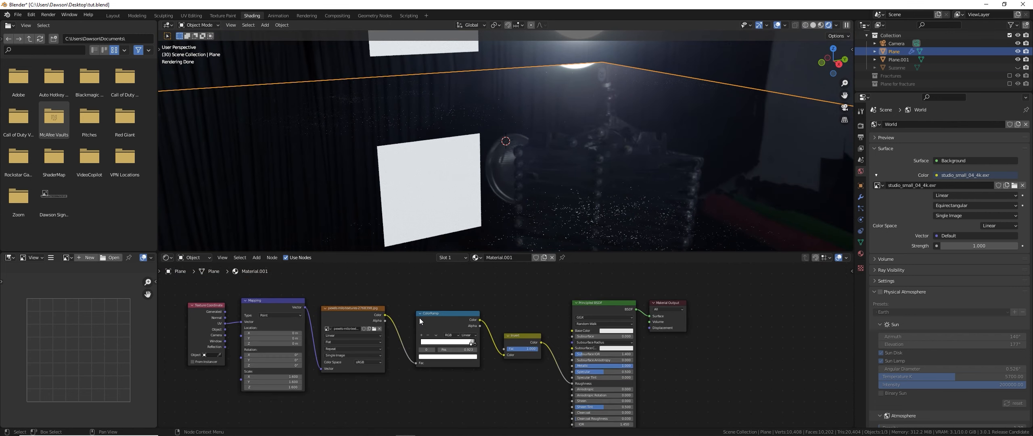
scroll(420, 321, down, 2)
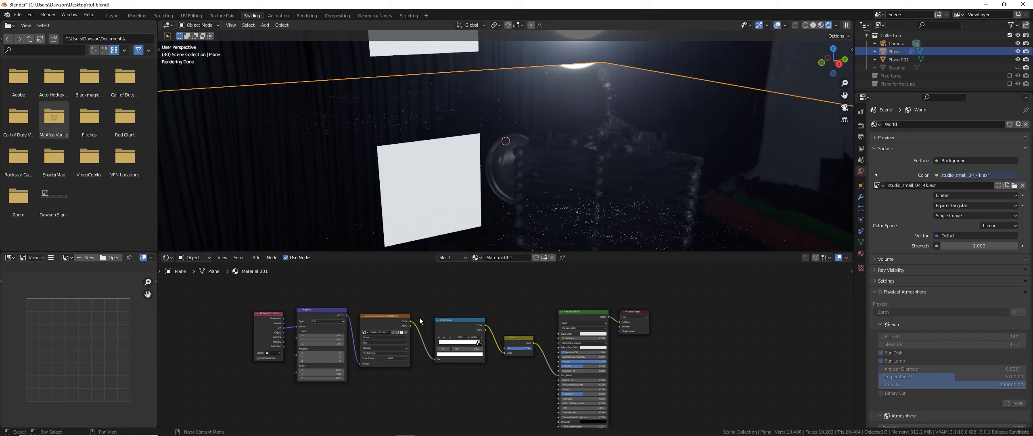
middle_drag(390, 391, 391, 378)
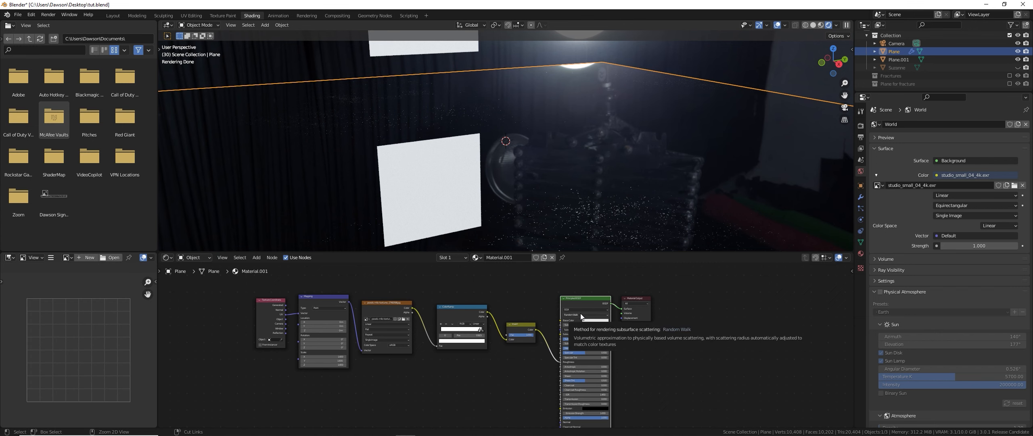
key(ctrl+t)
drag(563, 331, 376, 387)
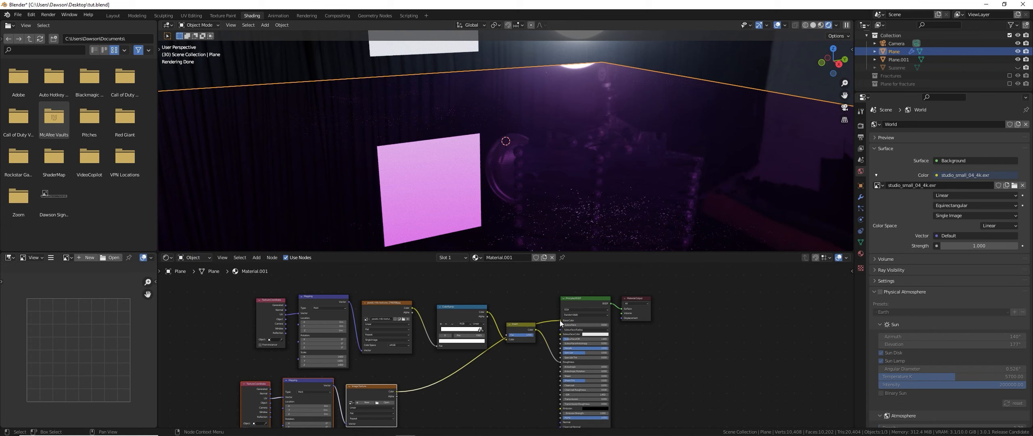
drag(560, 320, 488, 378)
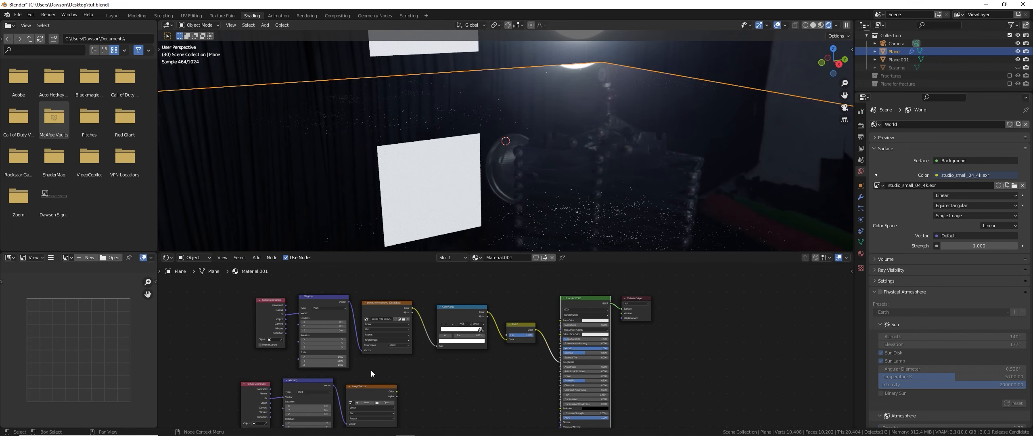
Load pexels-monstera-7794399.jpg from Downloads into the new Image Texture node and preview it directly on the floor.
click(369, 385)
click(385, 402)
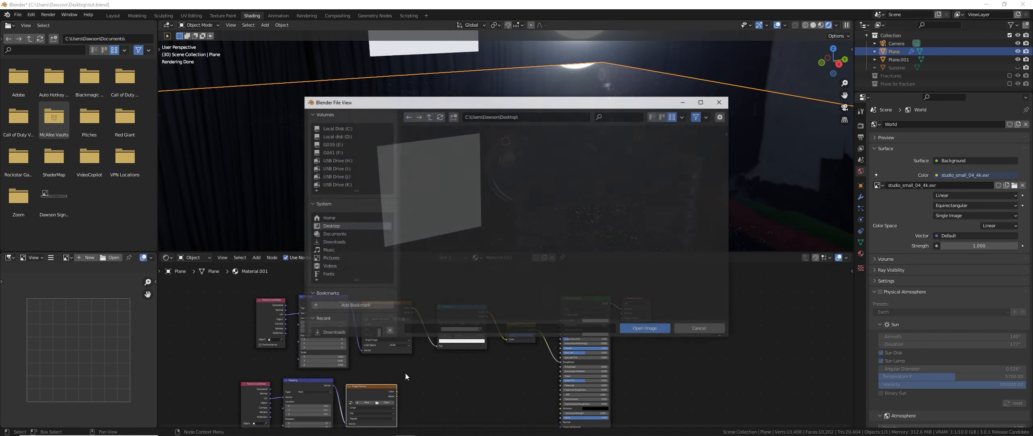
click(329, 244)
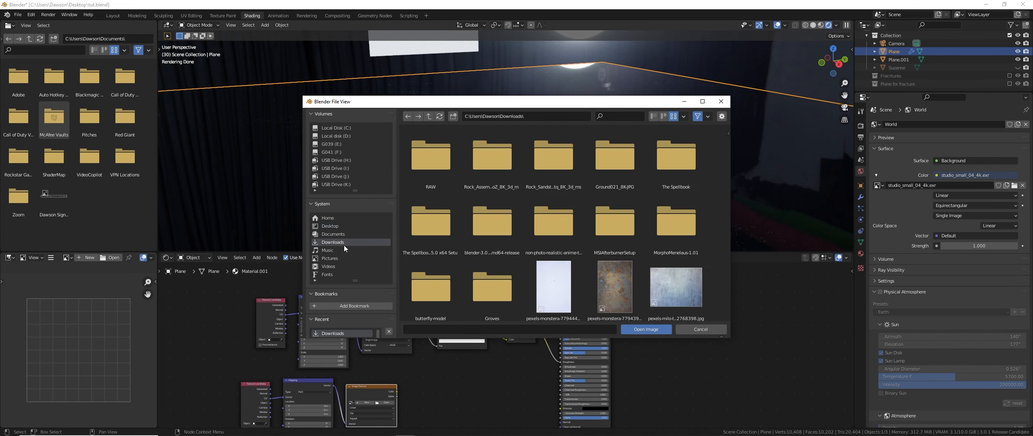
double_click(619, 284)
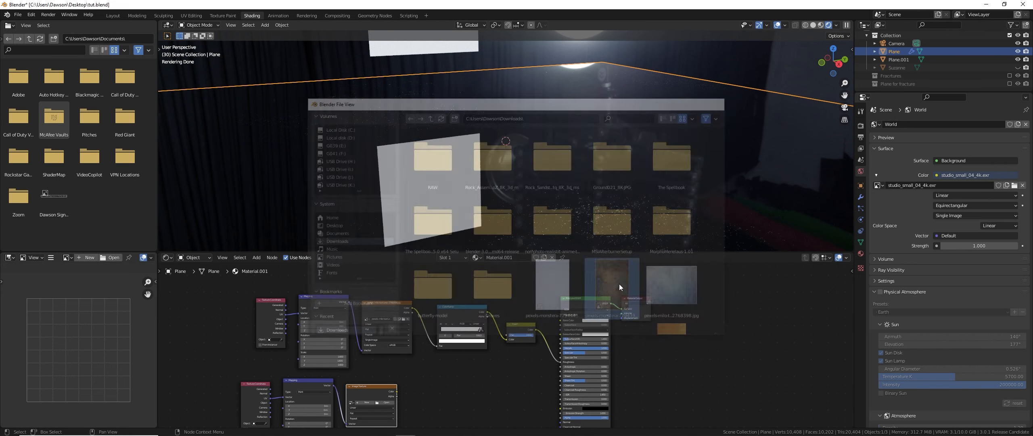
middle_drag(581, 134, 551, 119)
scroll(580, 149, down, 6)
scroll(539, 206, up, 4)
scroll(549, 152, up, 3)
scroll(549, 153, up, 3)
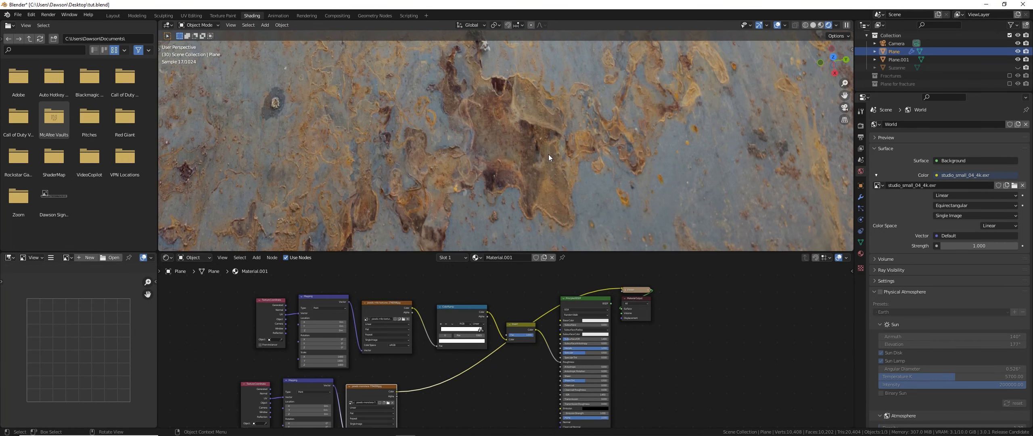
middle_drag(546, 154, 521, 194)
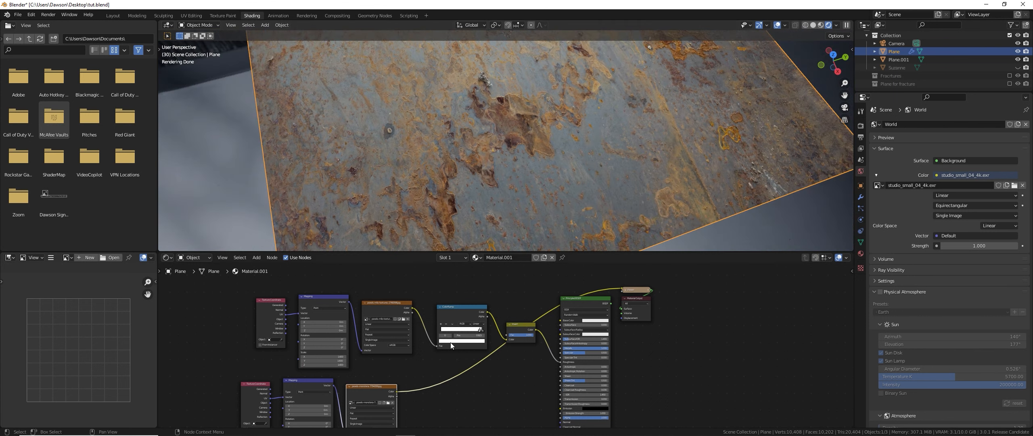
Add a ColorRamp after the rust image texture and move its black stop to about 0.195.
key(shift+a)
click(418, 327)
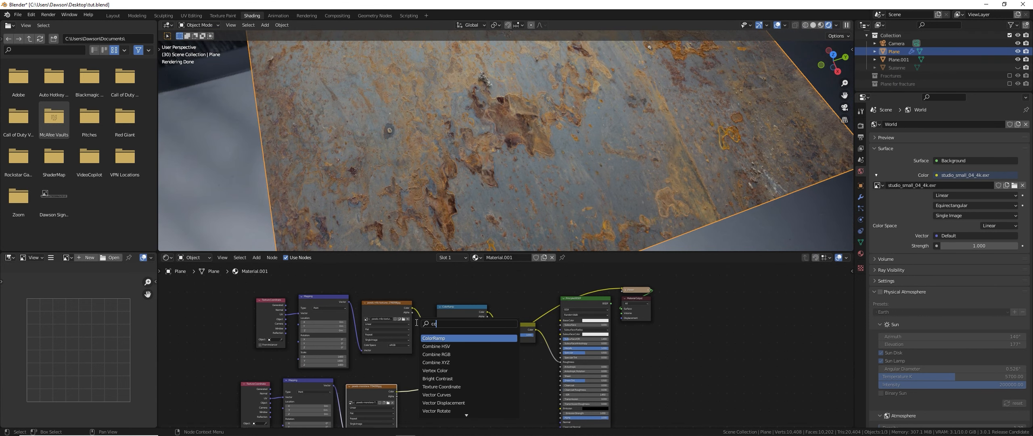
text(co)
key(Return)
click(460, 421)
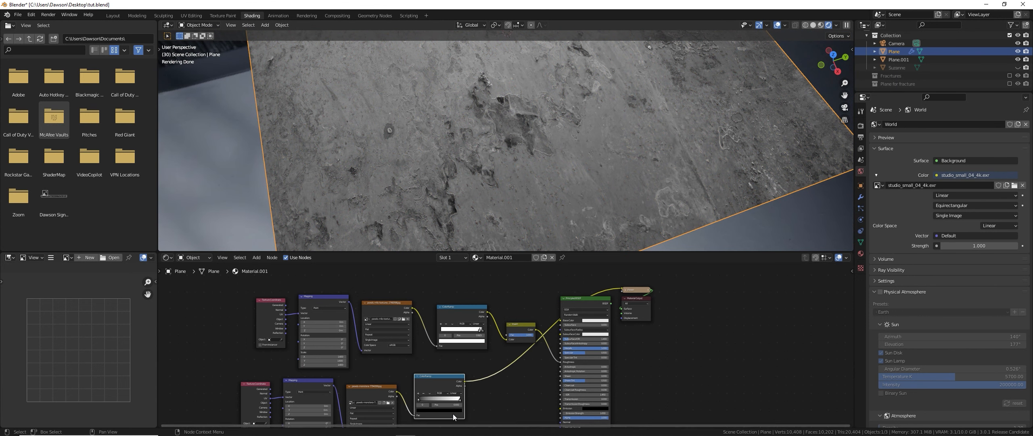
drag(420, 400, 429, 403)
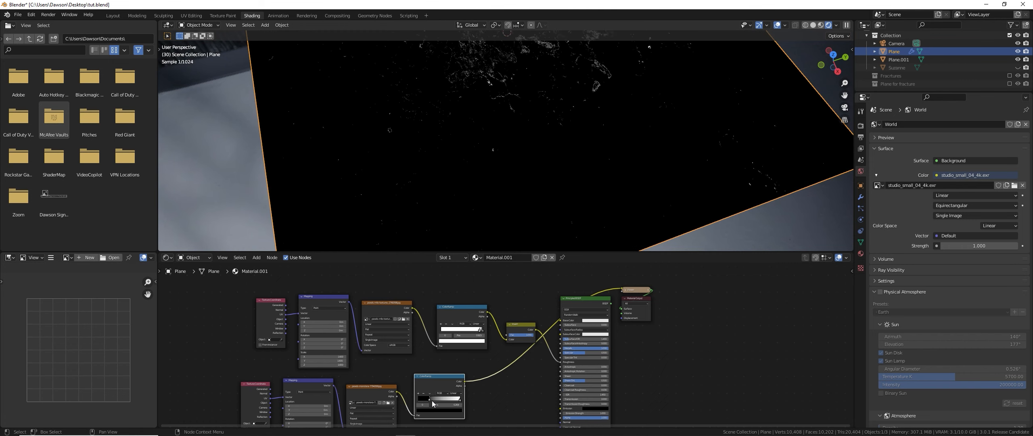
Set the second Mapping node's scale to 1.6 on all three axes and check the tiling on the floor.
scroll(538, 121, down, 7)
middle_drag(537, 121, 599, 148)
scroll(542, 131, up, 8)
scroll(598, 148, down, 3)
middle_drag(379, 368, 418, 317)
scroll(359, 379, up, 1)
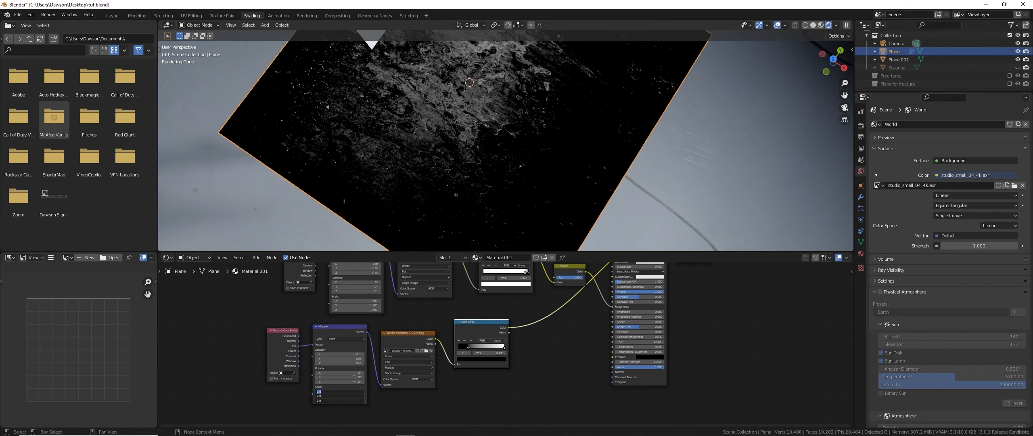
text(.6)
key(Return)
middle_drag(640, 162, 574, 132)
scroll(334, 365, up, 2)
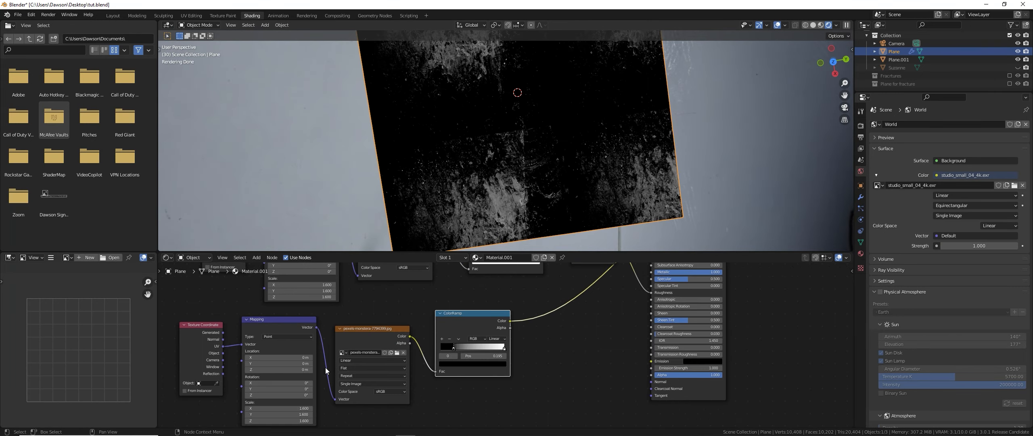
Rotate the rust texture to about 54.9° on Y in its Mapping node and inspect the streaks on the floor.
drag(283, 392, 305, 392)
mouse_move(521, 162)
middle_down()
mouse_move(565, 108)
mouse_move(502, 161)
middle_up()
scroll(507, 338, up, 1)
scroll(551, 147, up, 6)
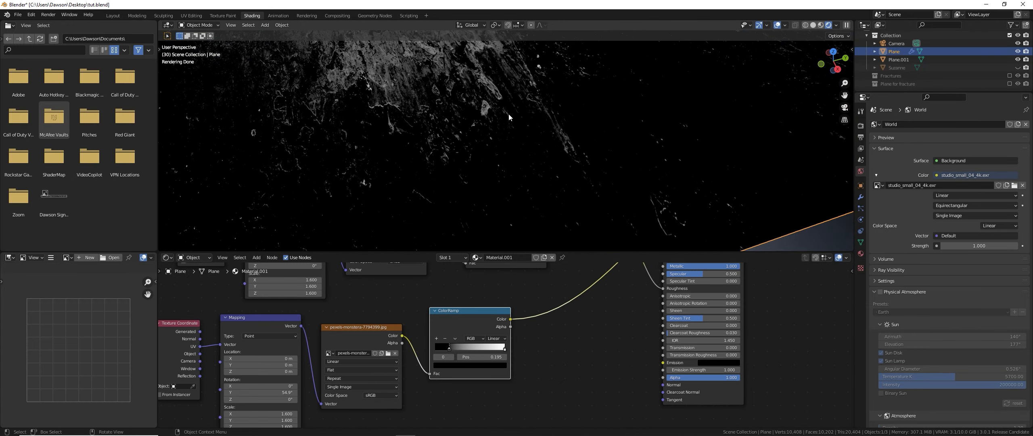
key(KP_Decimal)
scroll(511, 120, up, 5)
scroll(473, 351, up, 2)
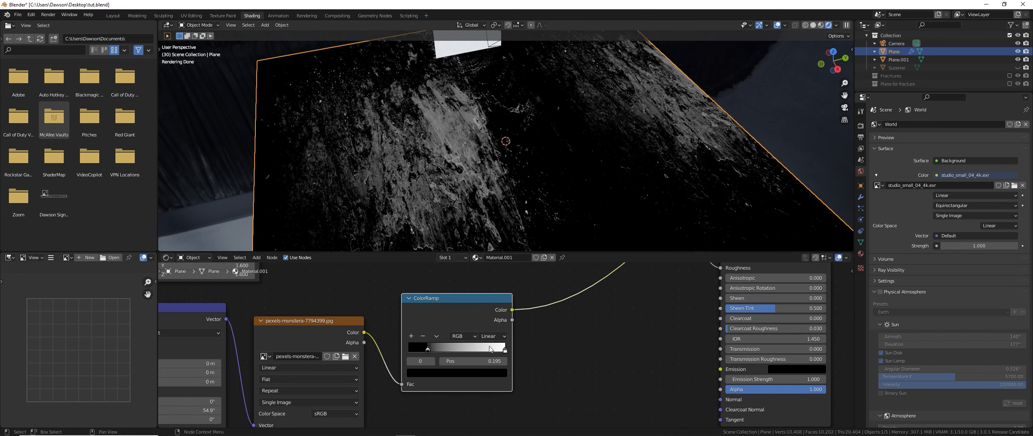
Raise the rust ColorRamp's contrast with the black stop at about 0.309 and the white stop near the middle.
drag(421, 351, 438, 352)
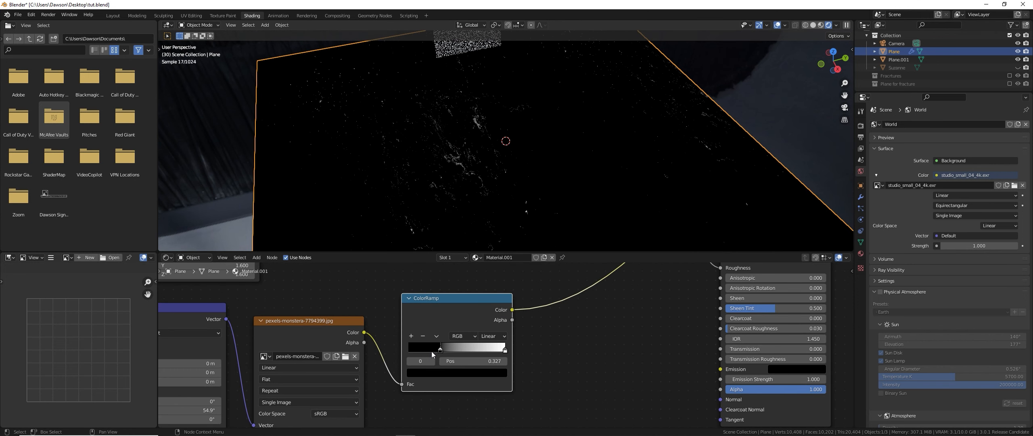
click(502, 349)
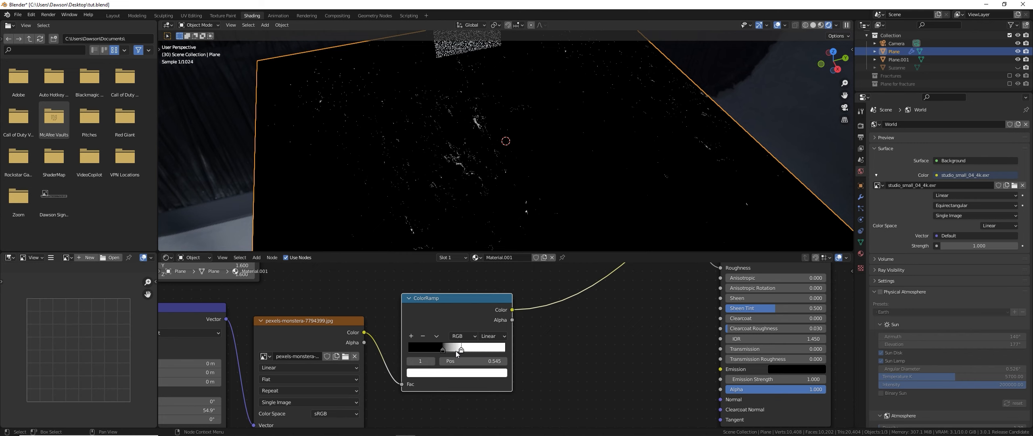
mouse_move(454, 350)
mouse_down()
mouse_move(428, 350)
mouse_move(441, 347)
mouse_up()
middle_drag(484, 226, 479, 178)
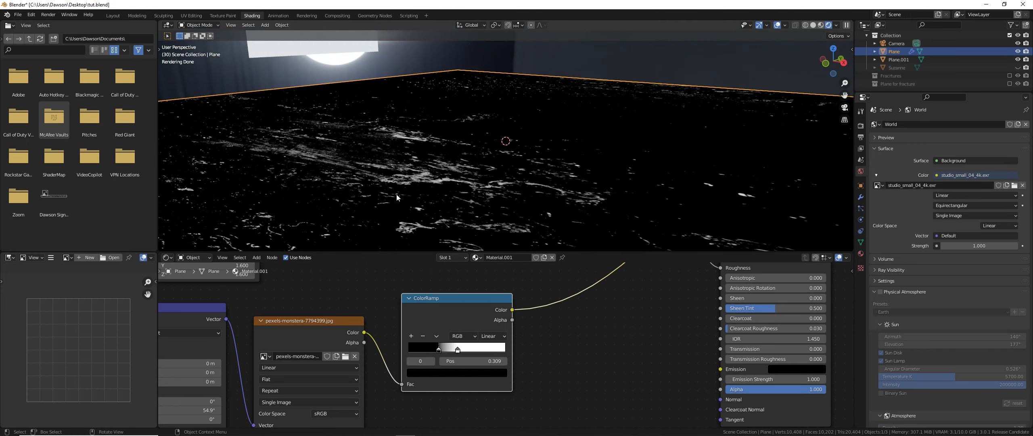
scroll(443, 207, up, 5)
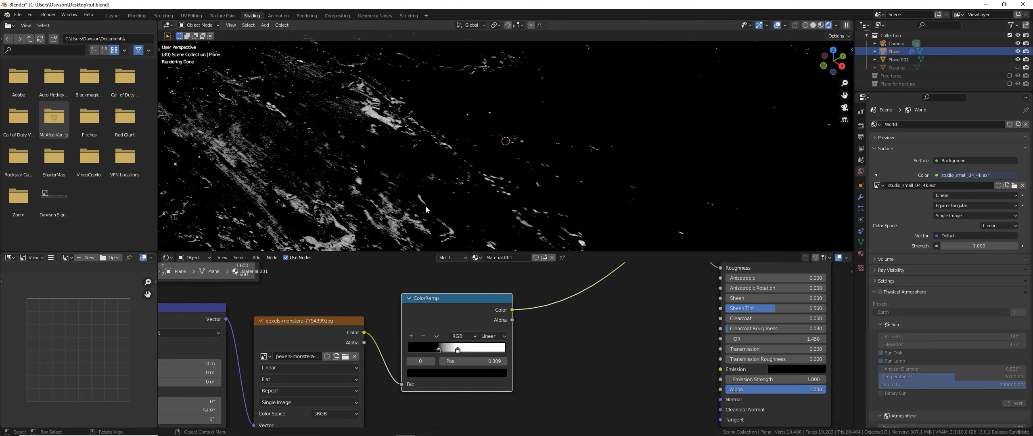
middle_drag(474, 114, 441, 253)
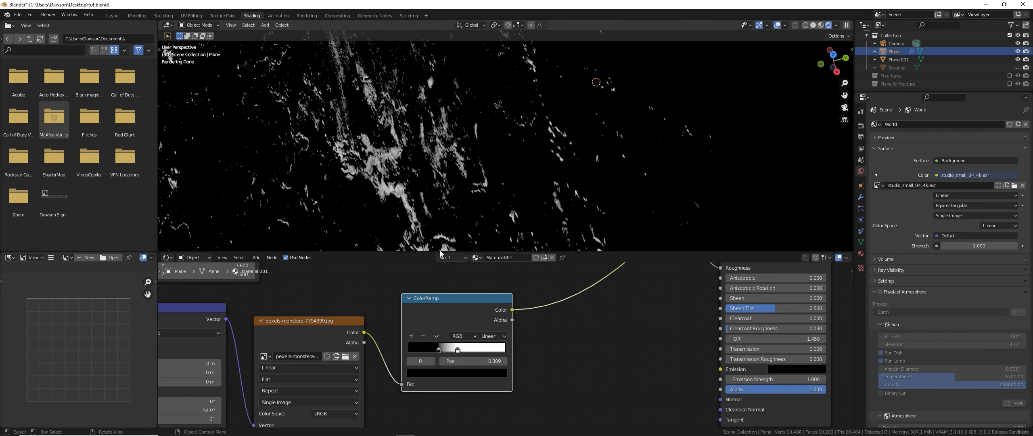
Set the rust ColorRamp's white stop to about 0.391 with the black stop just beside it, and inspect the whole floor.
click(460, 349)
mouse_move(439, 347)
mouse_down()
mouse_move(456, 348)
mouse_move(446, 350)
mouse_up()
scroll(517, 117, down, 12)
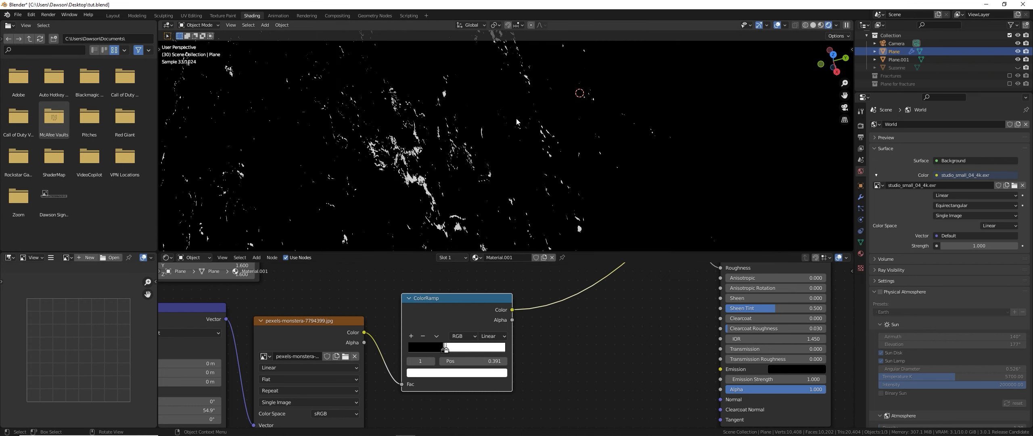
middle_drag(522, 134, 573, 167)
scroll(539, 140, up, 6)
scroll(581, 159, down, 3)
scroll(565, 161, up, 3)
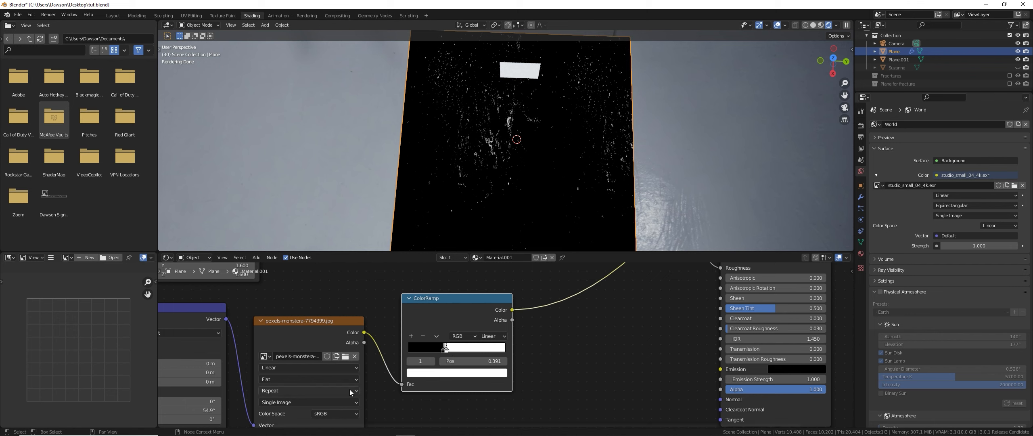
Move both the white and black stops of the rust ColorRamp to about 0.341 and inspect the sharpened mask.
middle_drag(371, 380, 422, 357)
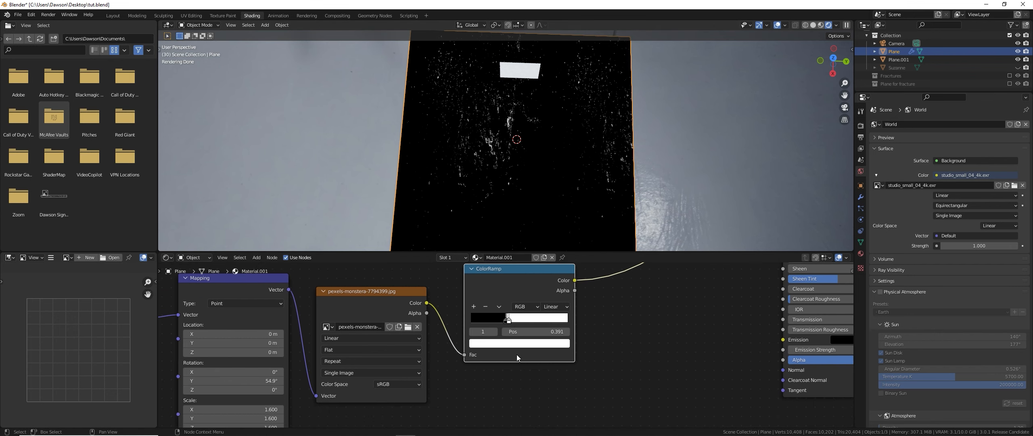
drag(509, 322, 503, 320)
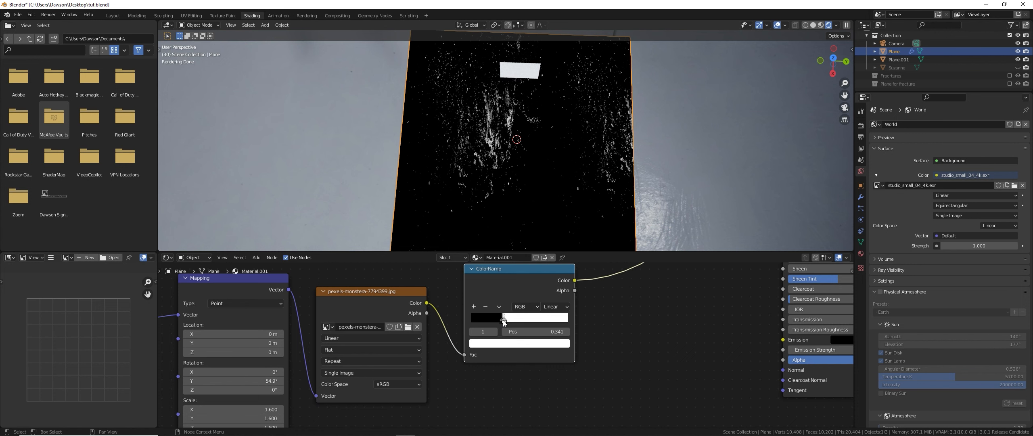
click(502, 322)
drag(501, 321, 503, 322)
scroll(479, 127, up, 7)
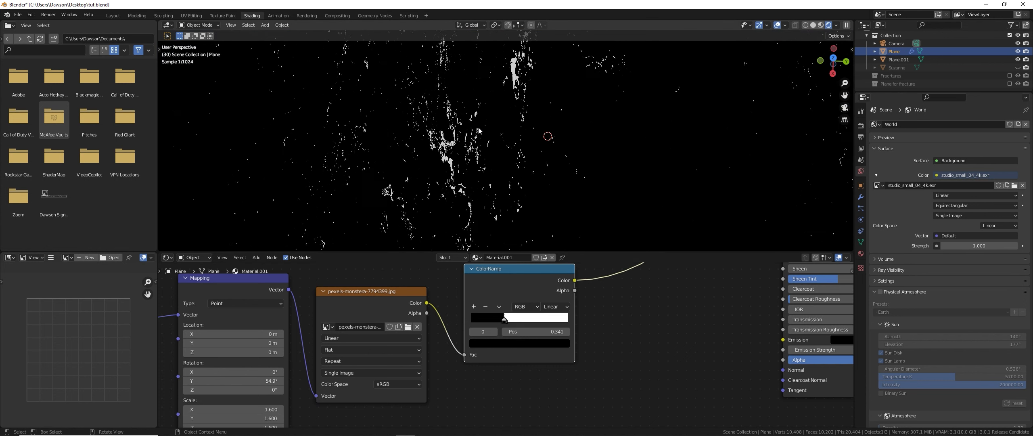
scroll(448, 226, down, 5)
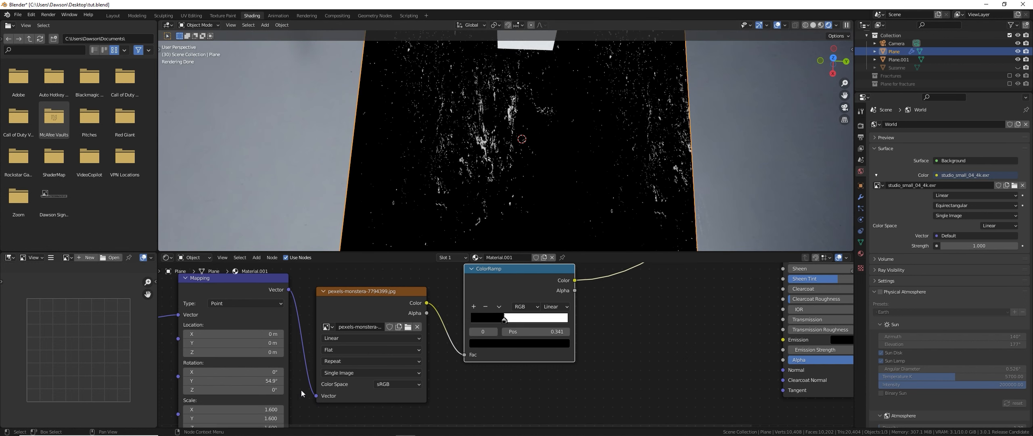
Set all three scale axes of the rust texture's Mapping node to 3 and check the tiling across the floor.
middle_drag(278, 392, 305, 359)
drag(285, 376, 285, 394)
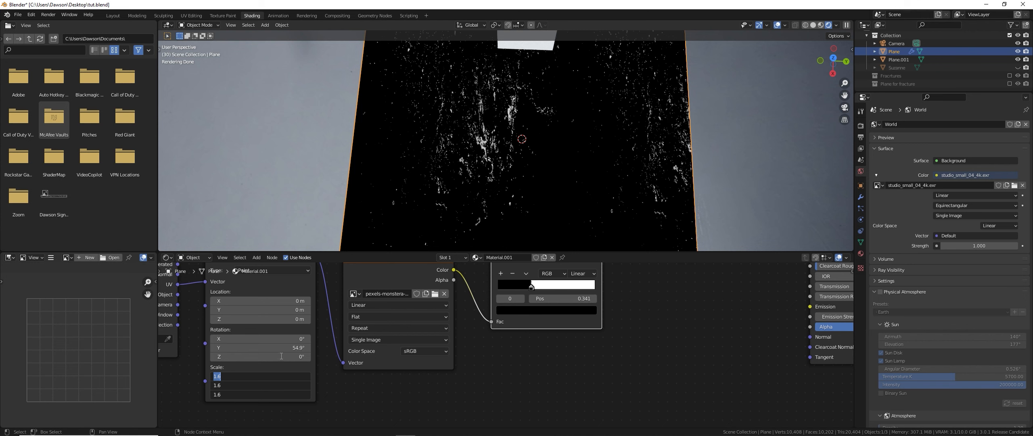
key(Return)
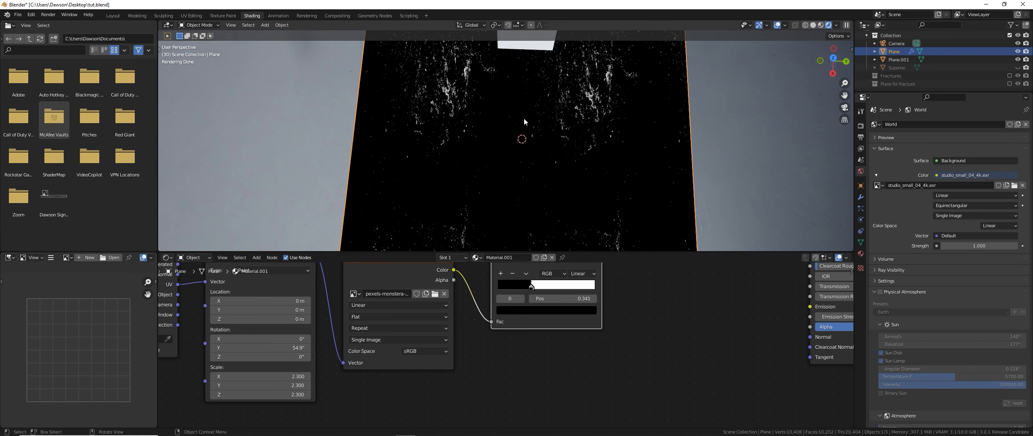
drag(277, 370, 278, 398)
text(3)
key(Return)
scroll(519, 156, down, 4)
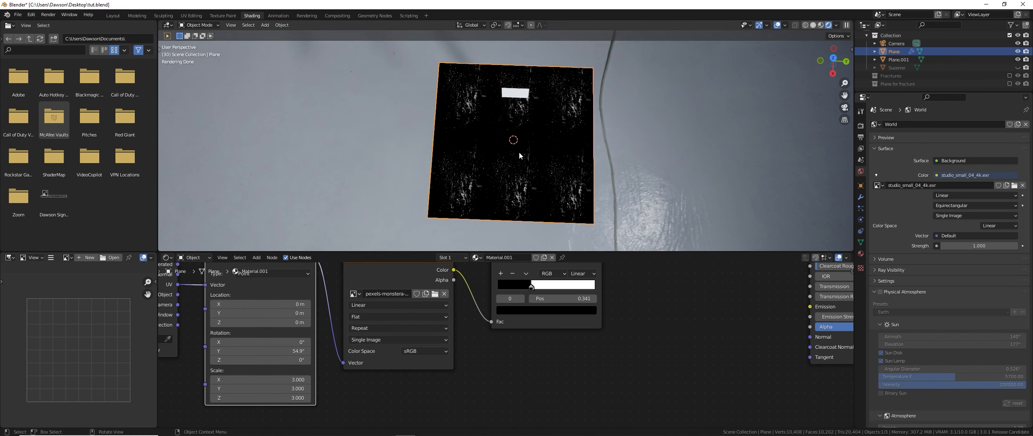
In the rust Mapping node, set the Y location to 6.1 m, X rotation to -5° and Y rotation to 0°.
drag(277, 314, 285, 314)
mouse_move(271, 350)
mouse_down()
mouse_move(284, 351)
mouse_move(272, 342)
mouse_up()
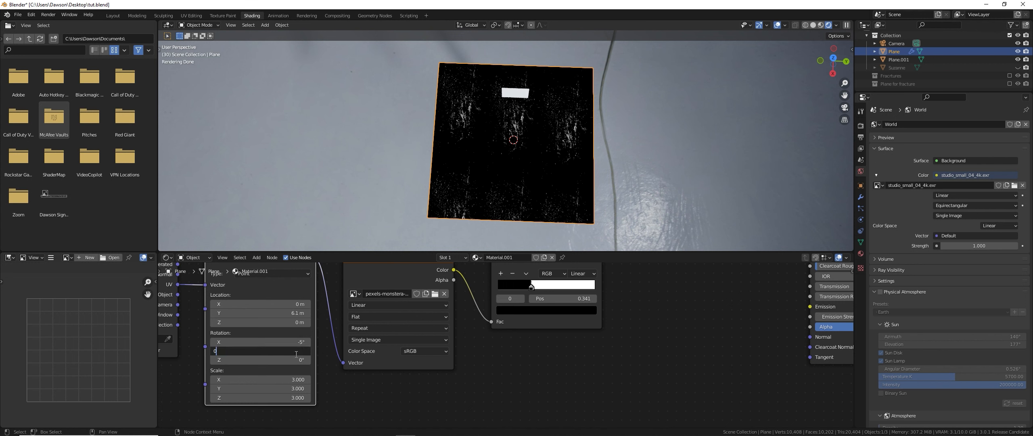
key(Return)
Try a much smaller Y scale in the rust Mapping node and restore it to 3.
double_click(283, 389)
text(0.2)
key(Return)
drag(243, 388, 265, 389)
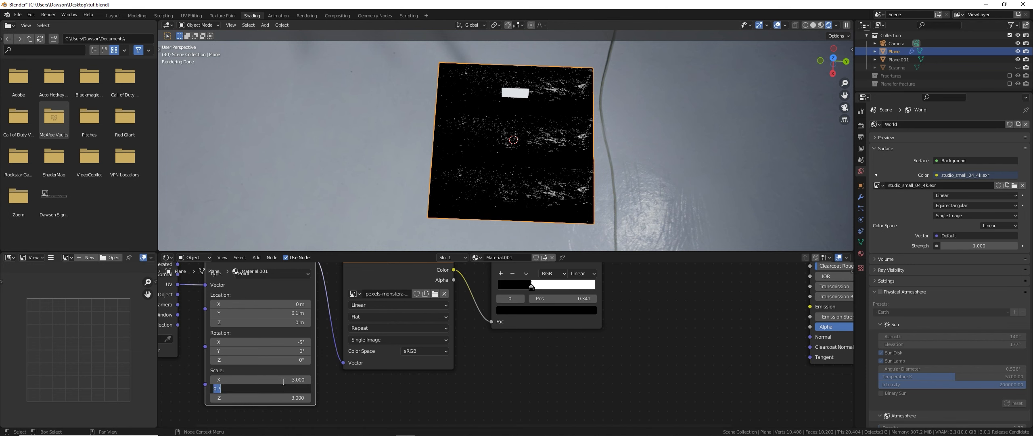
text(3)
key(Return)
Set the rust Mapping node's X scale to 1.930 and inspect the floor mask up close.
drag(290, 384, 270, 380)
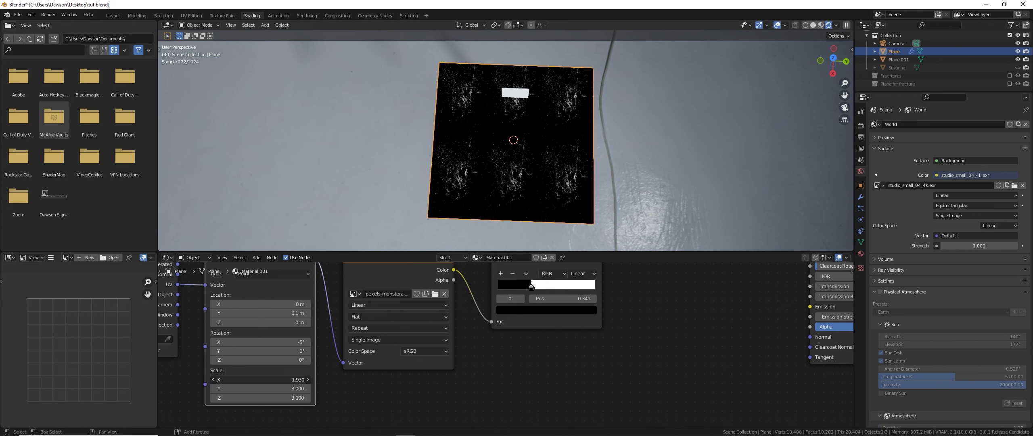
scroll(555, 208, up, 8)
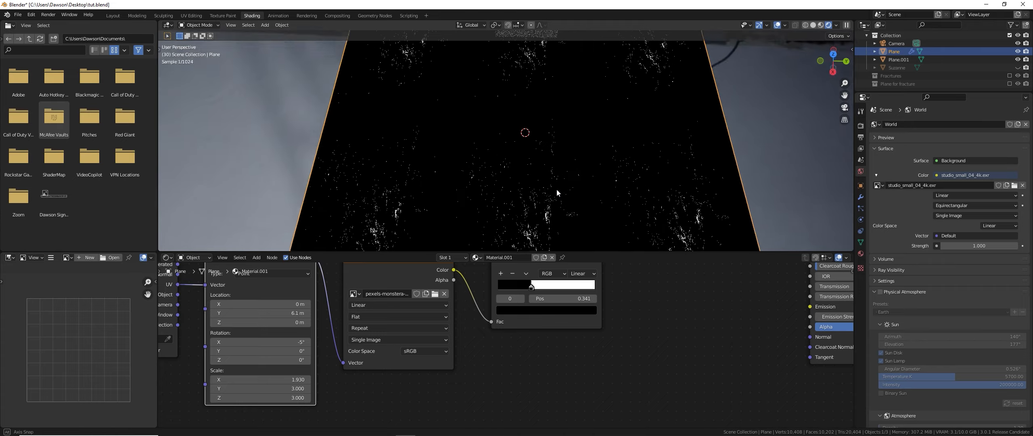
Switch to File Explorer, preview pexels-monstera-7794399.jpg in the Downloads folder, and return to Blender.
key(alt+Tab)
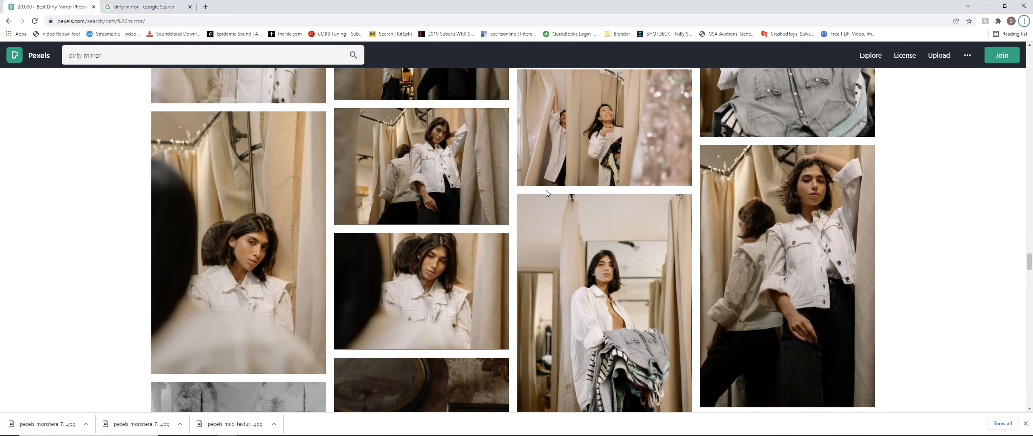
key(alt+Tab)
click(242, 299)
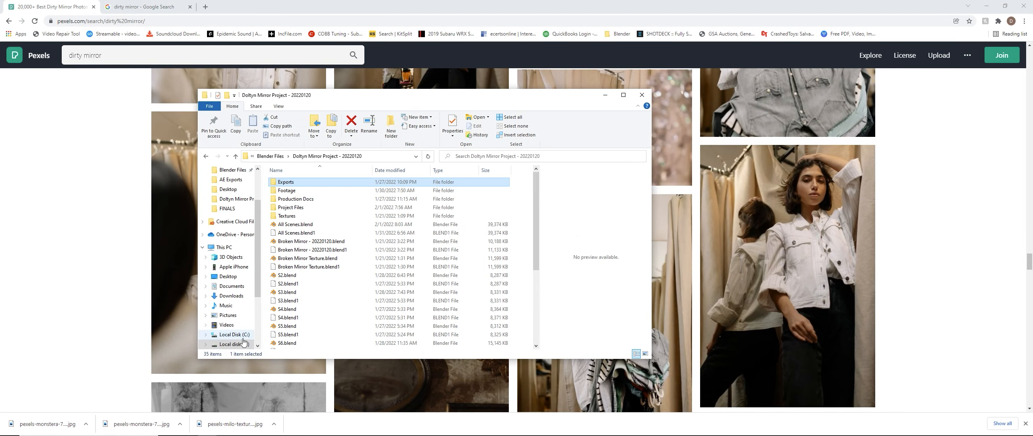
click(229, 297)
click(322, 203)
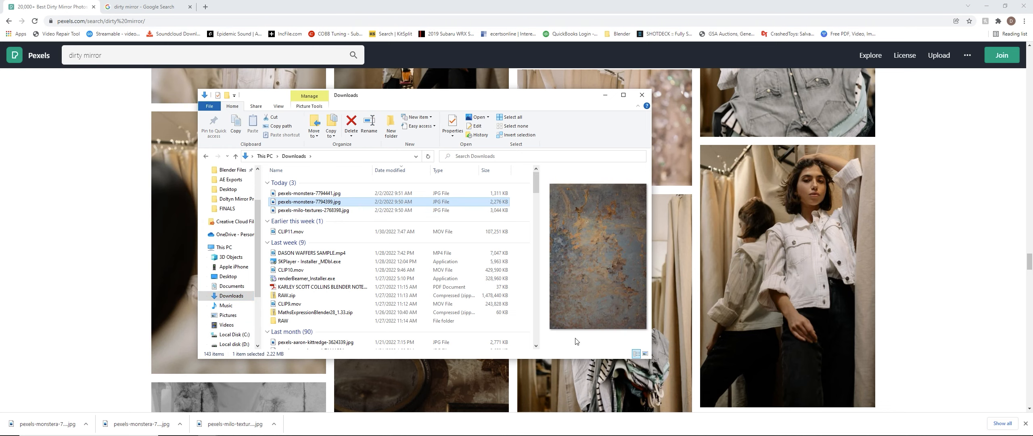
key(alt+Tab)
Connect the rust ColorRamp's Color to the Principled BSDF's Roughness and preview the shader's reflections on the floor.
click(697, 172)
mouse_move(570, 127)
middle_down()
mouse_move(578, 156)
mouse_move(517, 125)
mouse_move(616, 76)
mouse_move(570, 120)
mouse_move(587, 119)
mouse_move(568, 115)
middle_up()
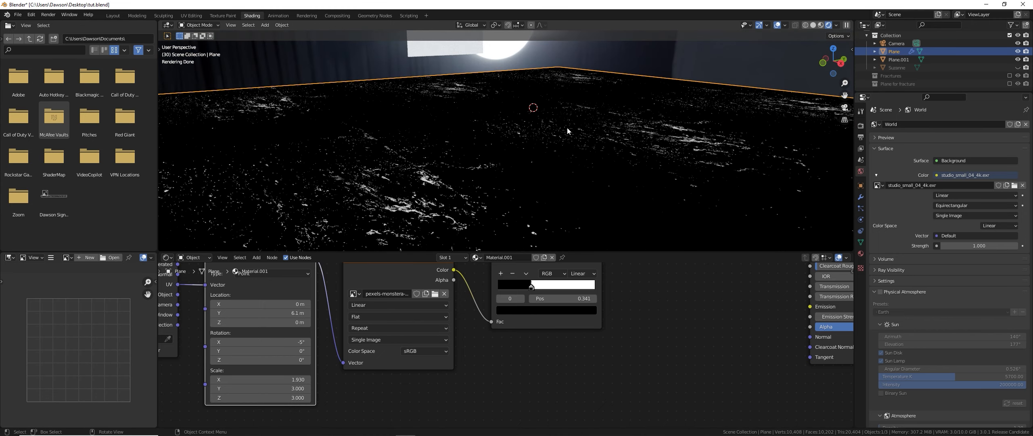
scroll(580, 343, down, 5)
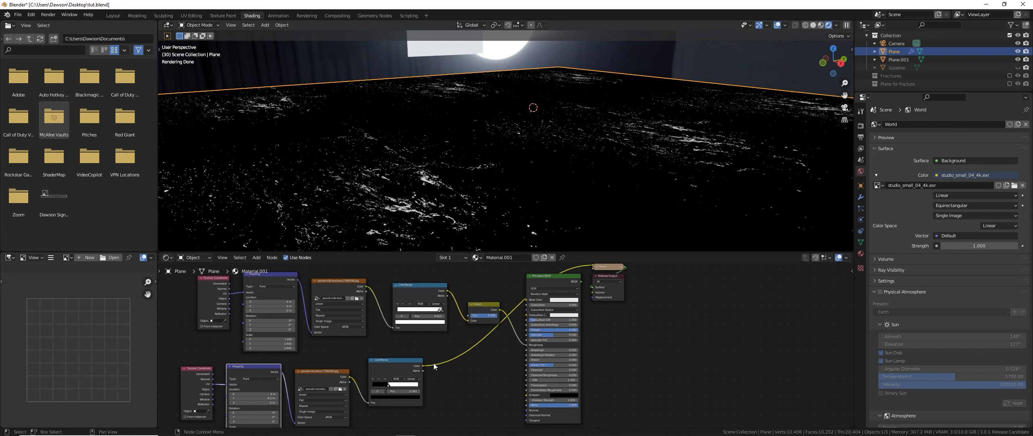
drag(423, 366, 526, 345)
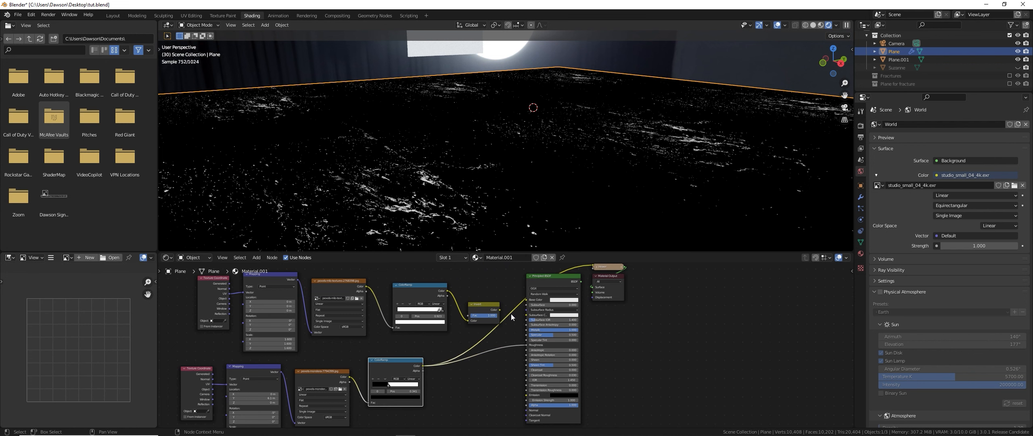
ctrl+shift+click(550, 280)
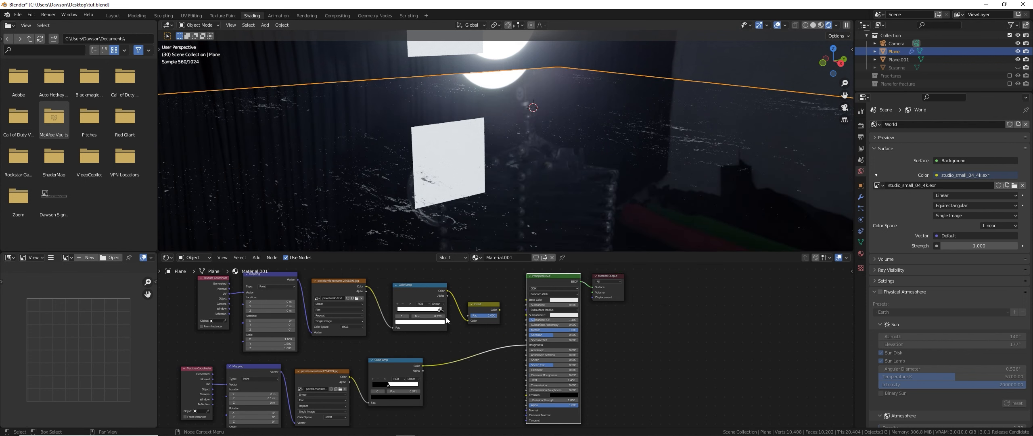
middle_drag(461, 221, 621, 159)
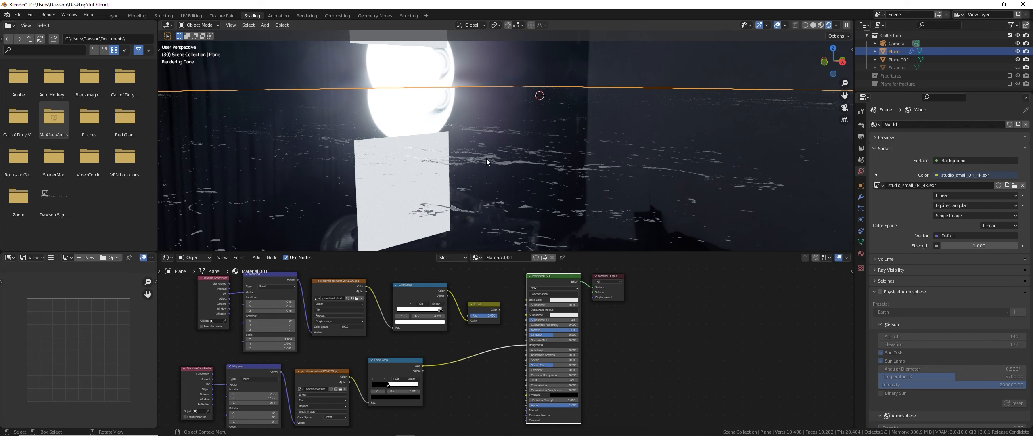
Preview the rust ColorRamp on the floor and darken its white stop to a grey with a value of about 0.177.
ctrl+shift+click(405, 361)
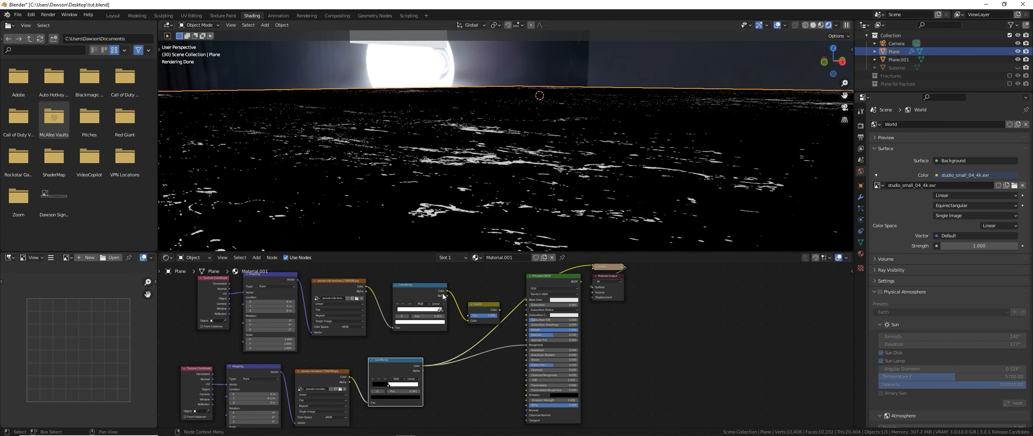
scroll(424, 370, up, 2)
mouse_move(482, 151)
middle_down()
mouse_move(497, 137)
mouse_move(500, 158)
middle_up()
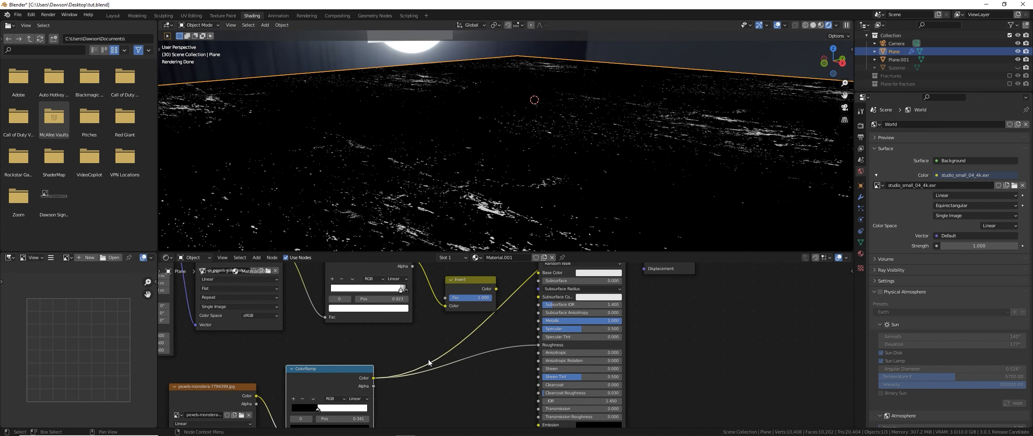
middle_drag(294, 406, 345, 363)
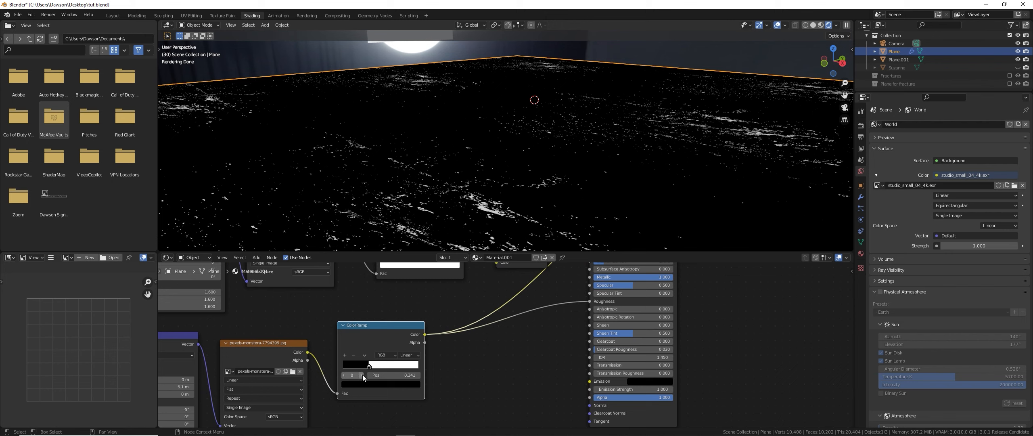
click(362, 375)
click(412, 385)
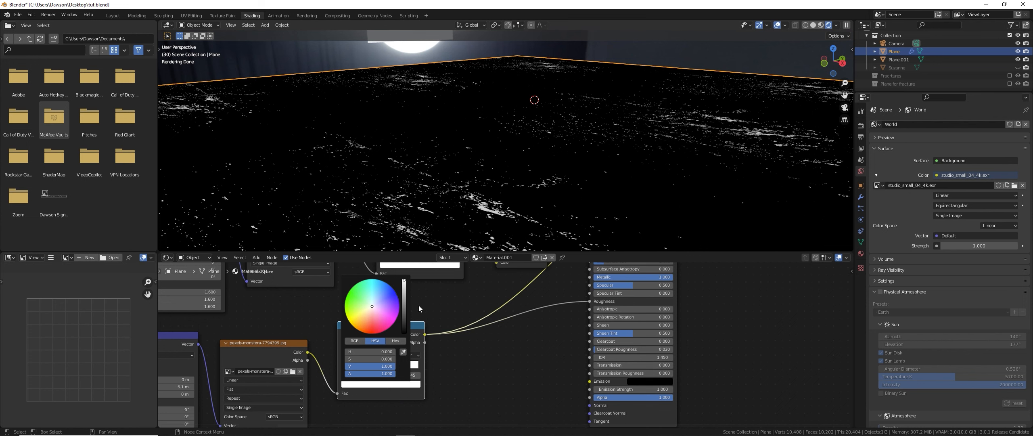
drag(405, 287, 404, 308)
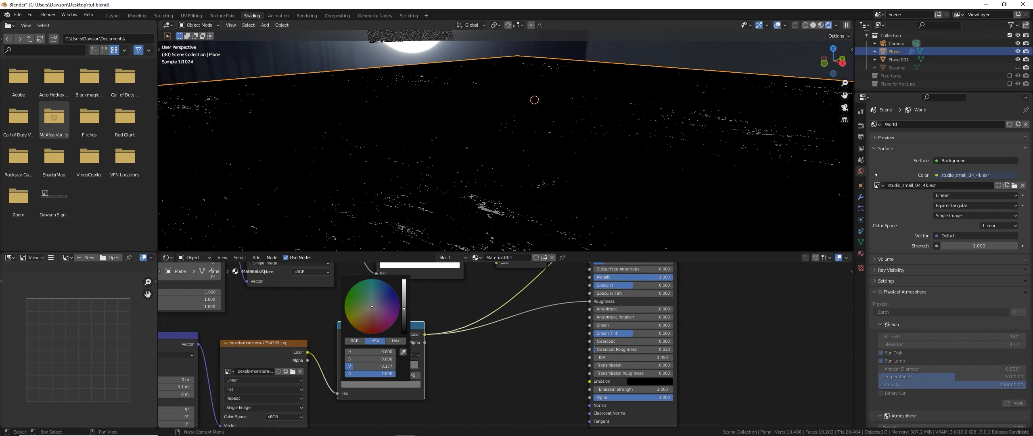
Preview the Principled BSDF again and inspect the softened rust streaks in the floor's reflections from several angles.
middle_drag(549, 336, 486, 388)
middle_drag(502, 328, 449, 367)
ctrl+shift+click(539, 289)
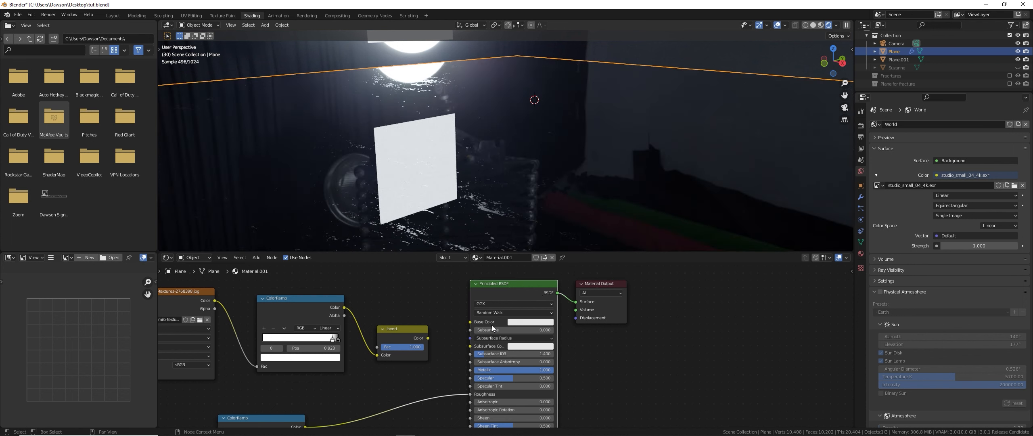
middle_drag(530, 227, 527, 221)
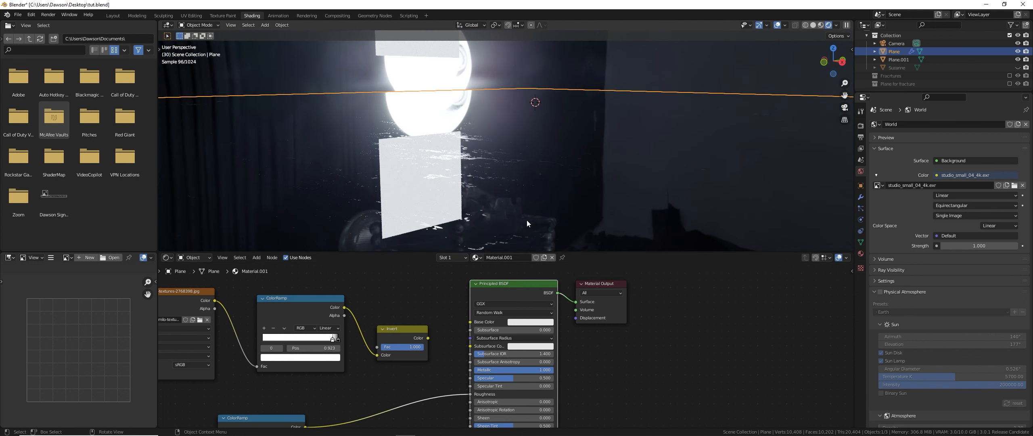
scroll(527, 221, up, 1)
middle_drag(452, 189, 472, 174)
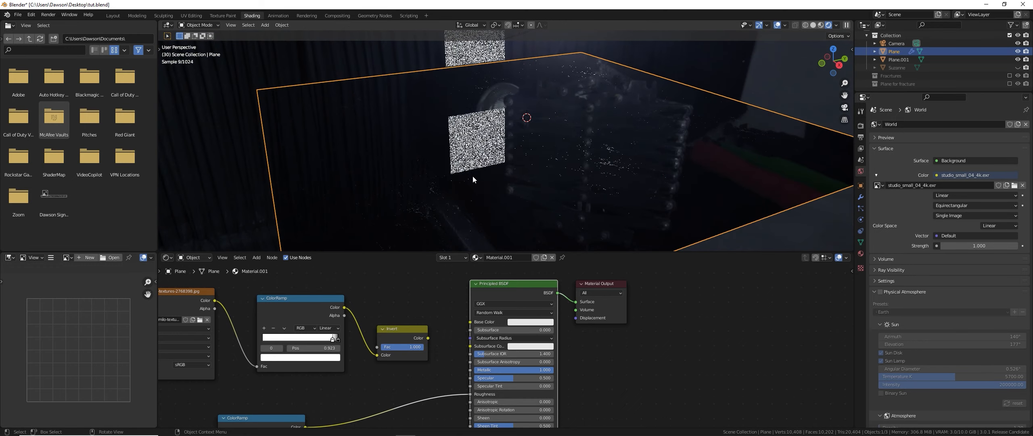
middle_drag(617, 164, 602, 188)
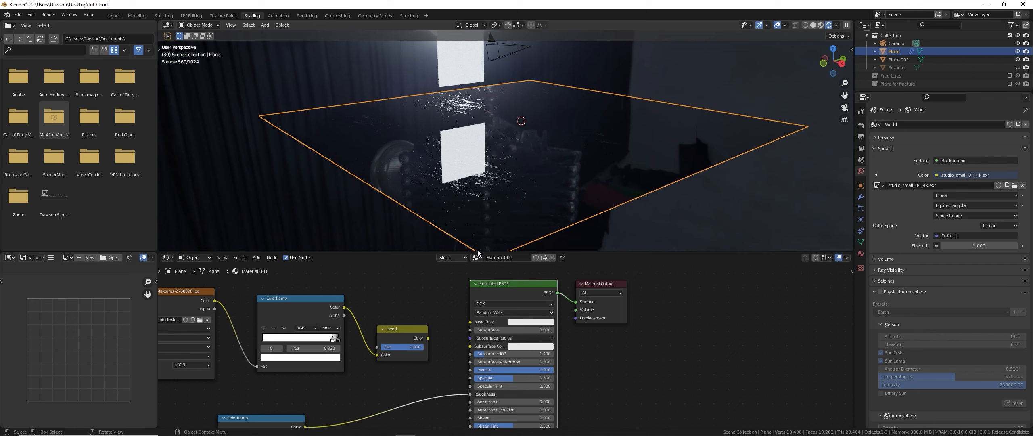
Move the Principled BSDF and Material Output nodes farther from the texture nodes and add a MixRGB node in the gap.
shift+click(581, 282)
drag(537, 284, 637, 284)
click(394, 338)
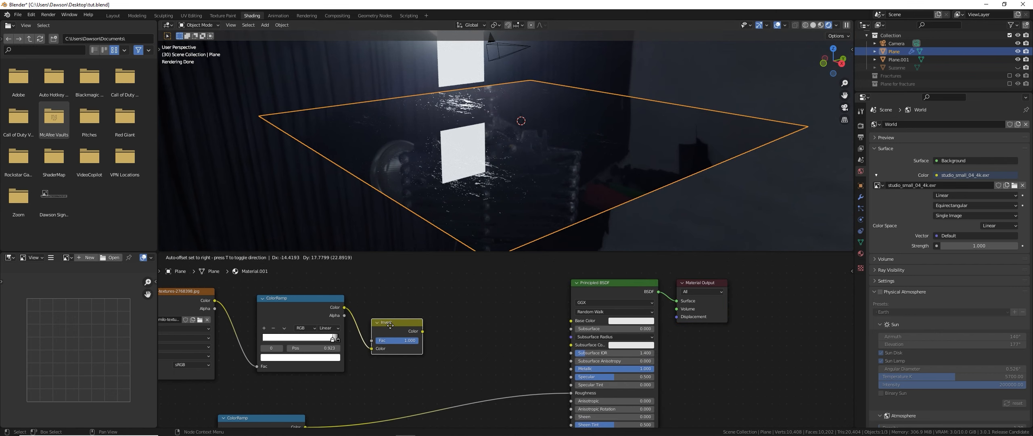
scroll(442, 328, down, 2)
key(shift+a)
click(484, 322)
text(mix)
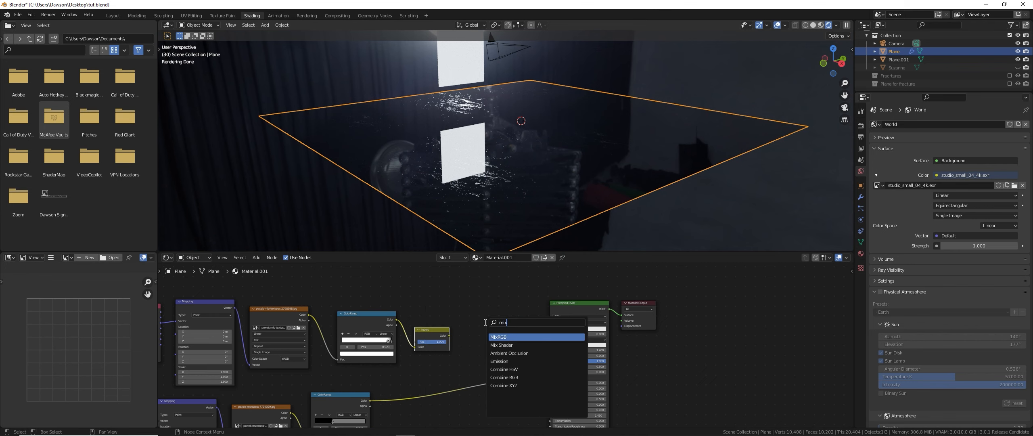
key(Return)
click(484, 322)
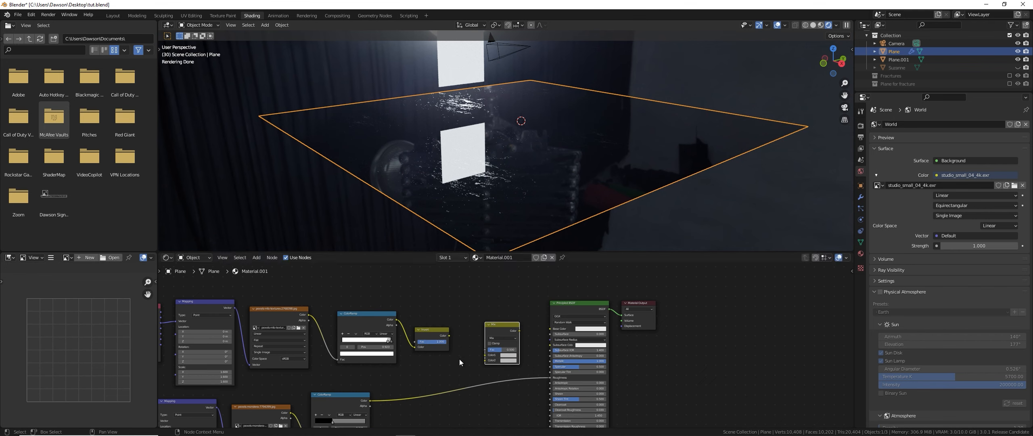
Connect the Invert node to the Mix node's Color1 and the rust ColorRamp to its Color2, inspecting the floor.
drag(449, 335, 485, 355)
drag(370, 400, 485, 360)
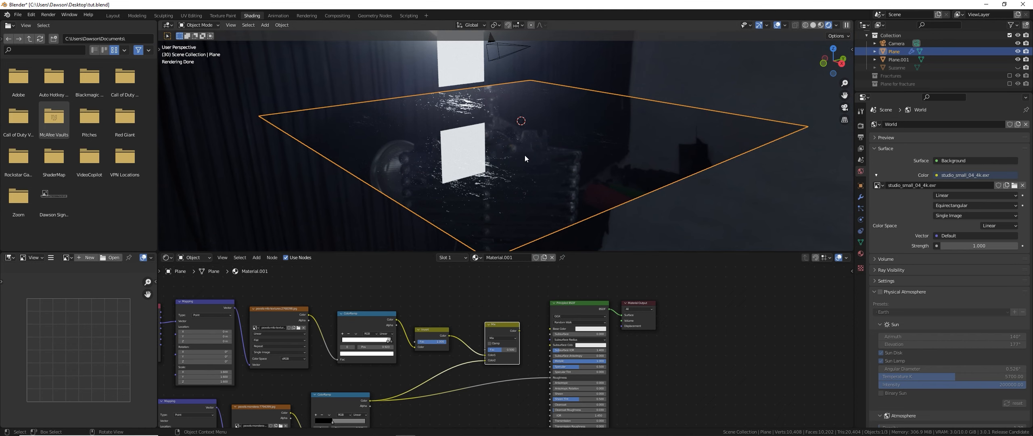
middle_drag(525, 155, 525, 210)
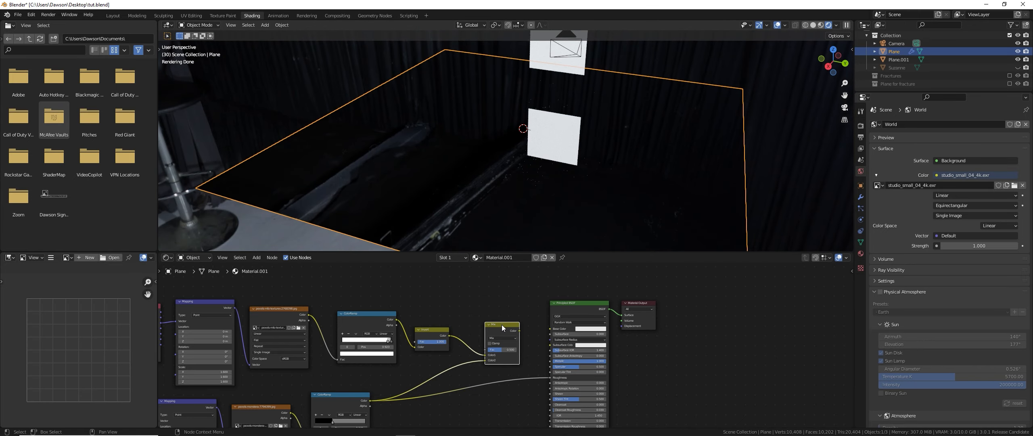
drag(502, 325, 496, 330)
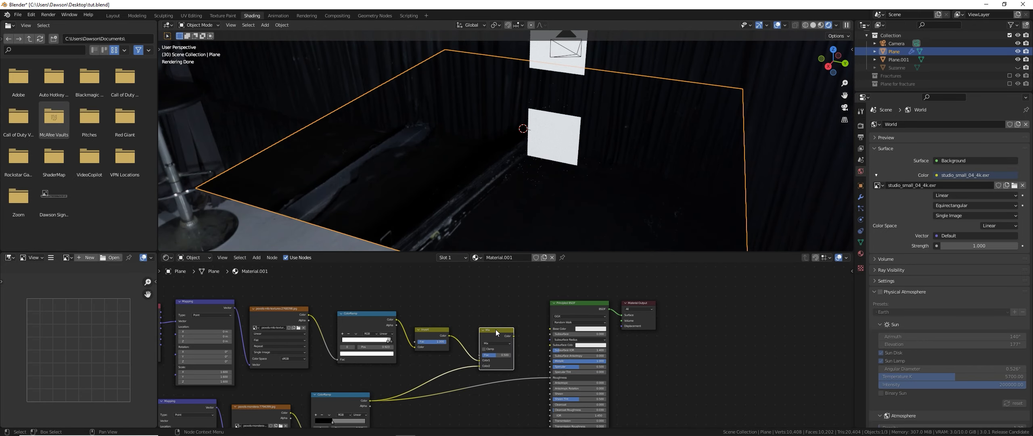
Try adding a Mix Shader node above the Principled BSDF and remove it again.
key(shift+a)
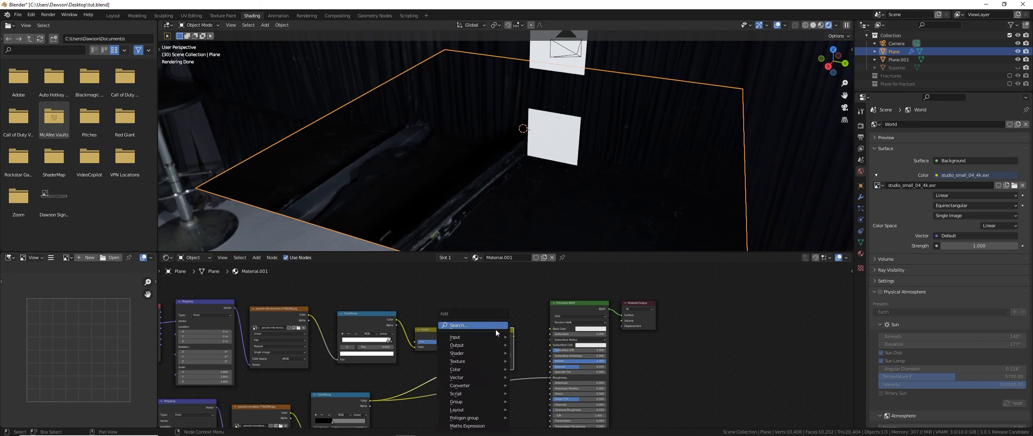
text(mix)
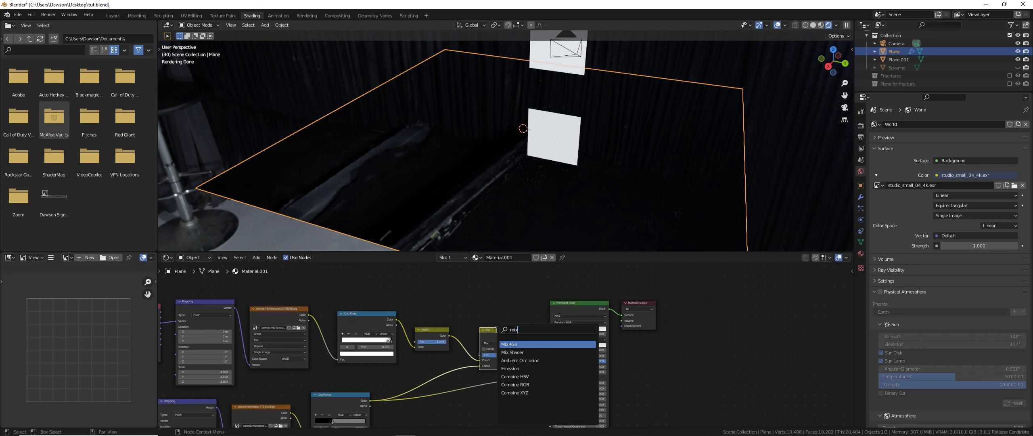
click(512, 353)
click(520, 282)
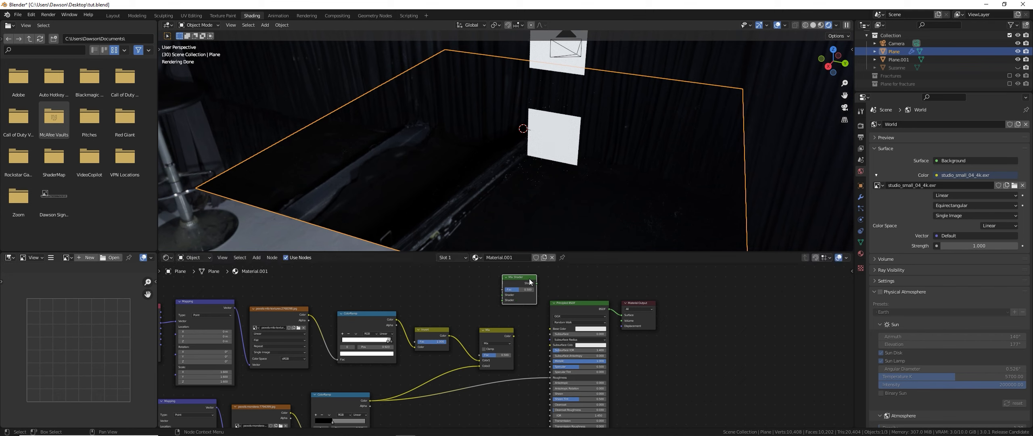
drag(529, 281, 560, 276)
click(496, 332)
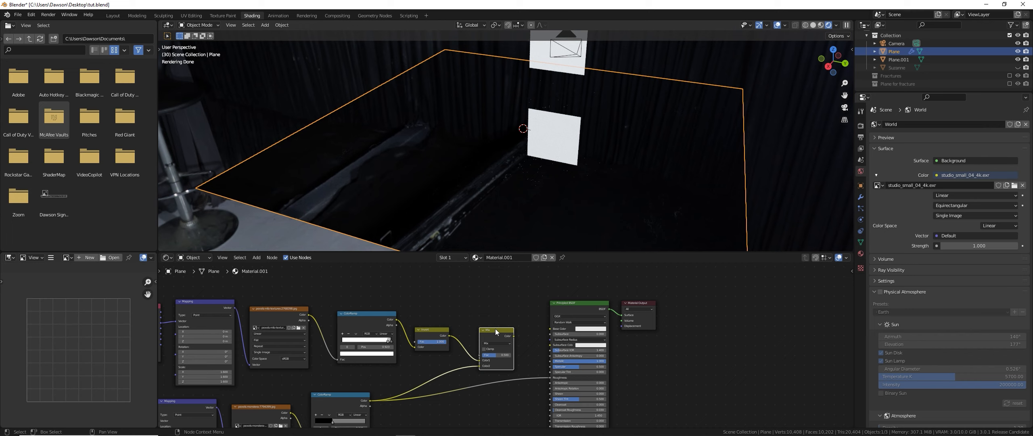
Connect the Mix node's Color output to the Principled BSDF's Roughness and preview the combined mask on the floor.
drag(513, 336, 520, 300)
drag(539, 374, 550, 378)
ctrl+shift+click(505, 347)
middle_drag(525, 166, 553, 196)
scroll(551, 195, up, 3)
scroll(478, 173, down, 1)
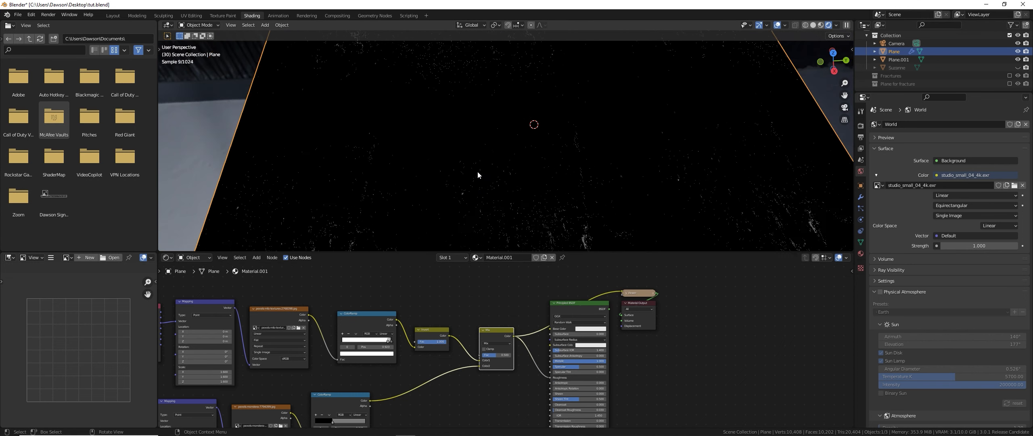
Move the Material Output node farther from the Principled BSDF and set the Mix node's blending mode to Add.
middle_drag(448, 133, 582, 139)
drag(652, 303, 697, 302)
middle_drag(525, 129, 530, 161)
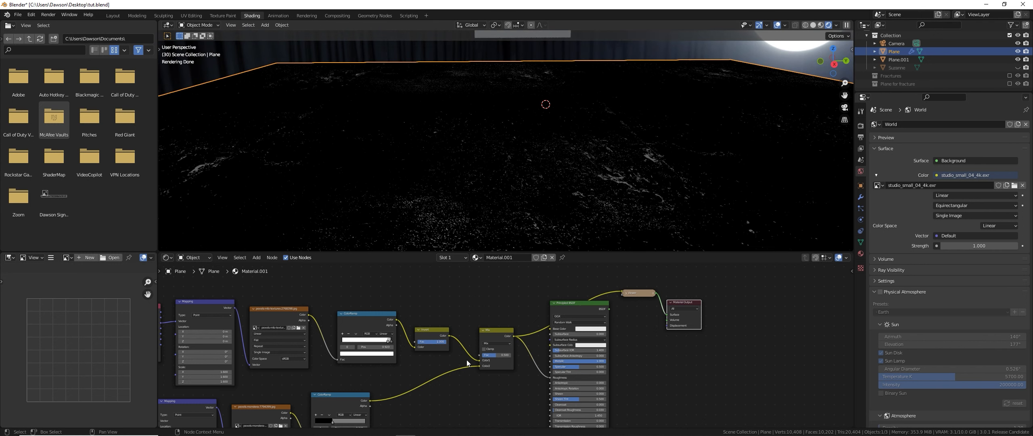
mouse_move(493, 358)
mouse_down()
mouse_move(464, 358)
mouse_move(512, 355)
mouse_move(485, 355)
mouse_up()
click(497, 343)
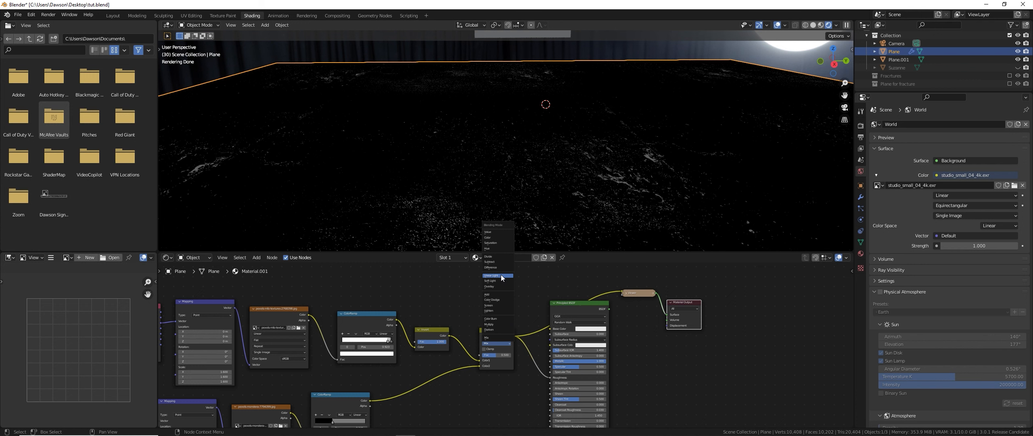
click(497, 294)
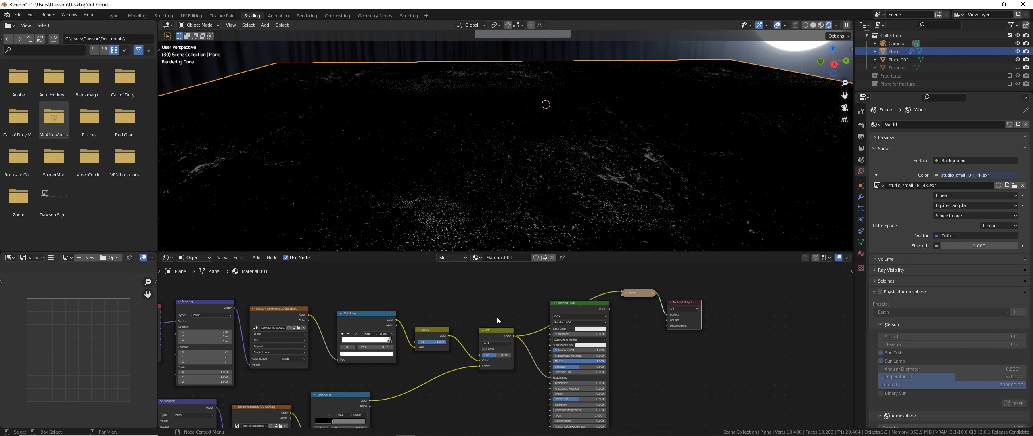
Set the Add node's Fac to 1.000, comparing it with a lower factor on the floor.
drag(494, 355, 512, 355)
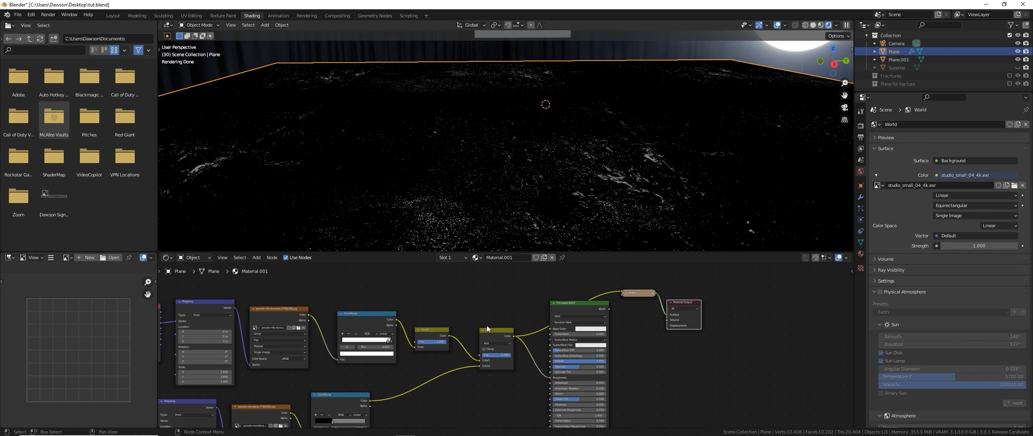
middle_drag(491, 236, 525, 226)
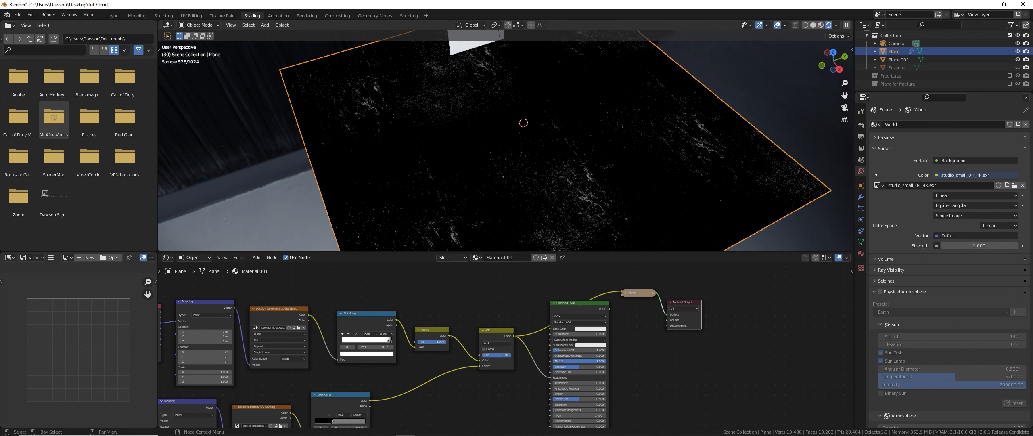
drag(503, 357, 478, 357)
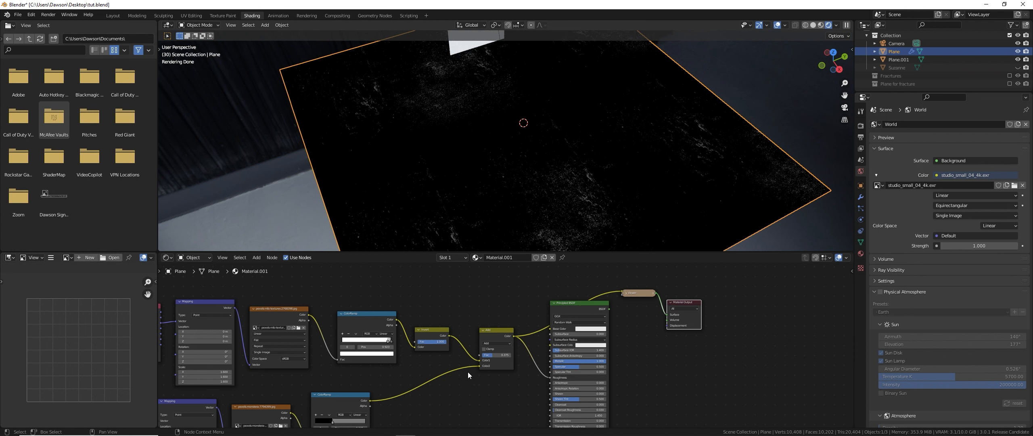
mouse_move(493, 356)
mouse_down()
mouse_move(512, 355)
mouse_move(481, 356)
mouse_move(512, 355)
mouse_up()
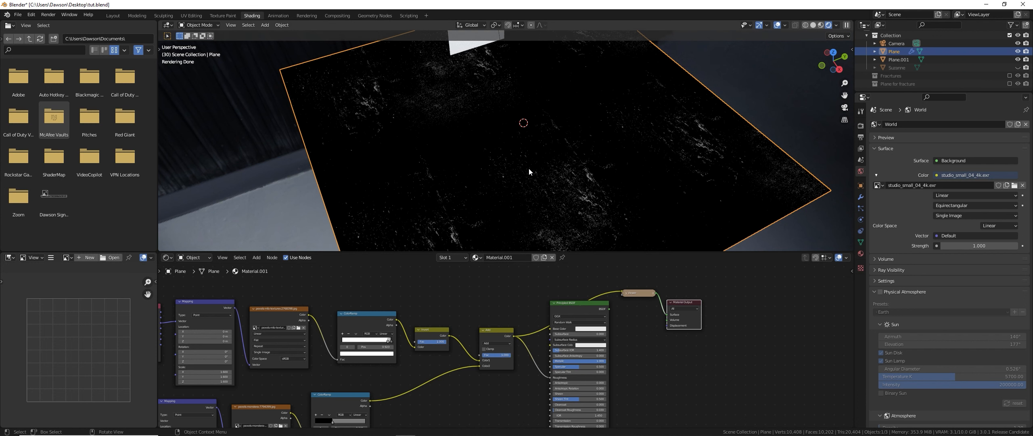
middle_drag(529, 170, 527, 166)
Try the Mix blending mode with a lower factor, undo the factor change and restore the Add mode.
click(496, 343)
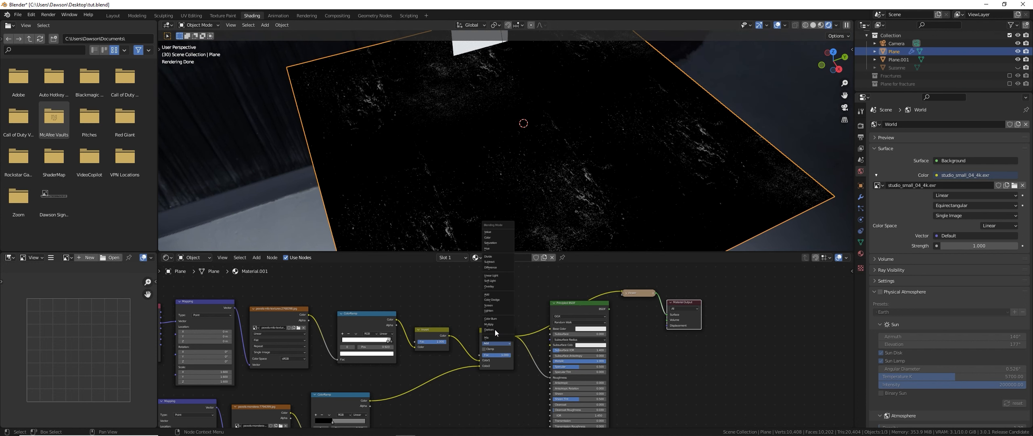
click(486, 338)
drag(497, 355, 481, 354)
key(ctrl+z)
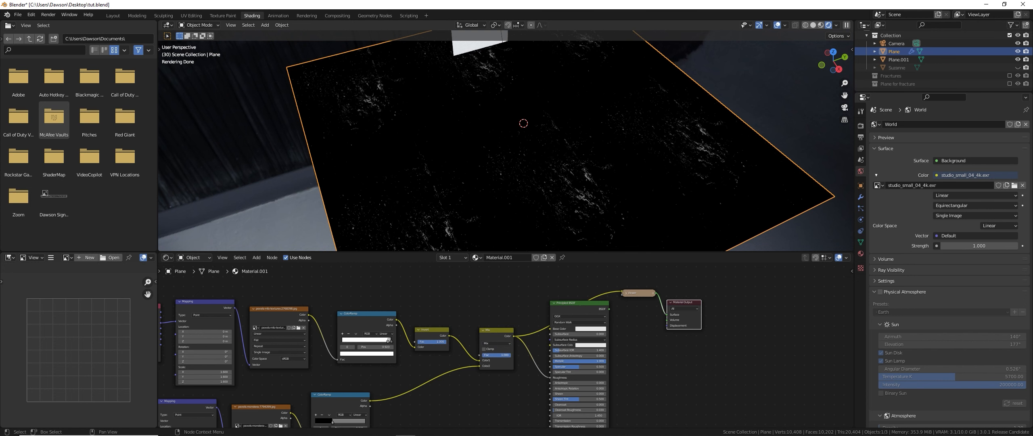
click(503, 344)
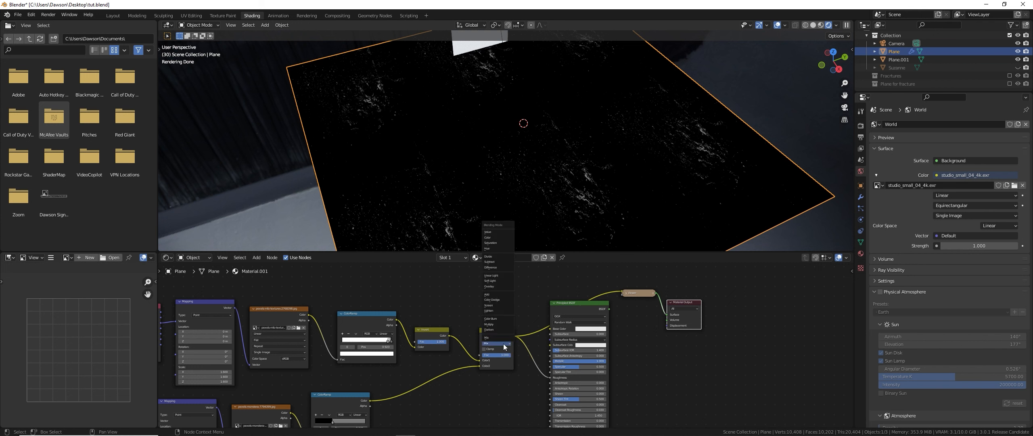
click(496, 298)
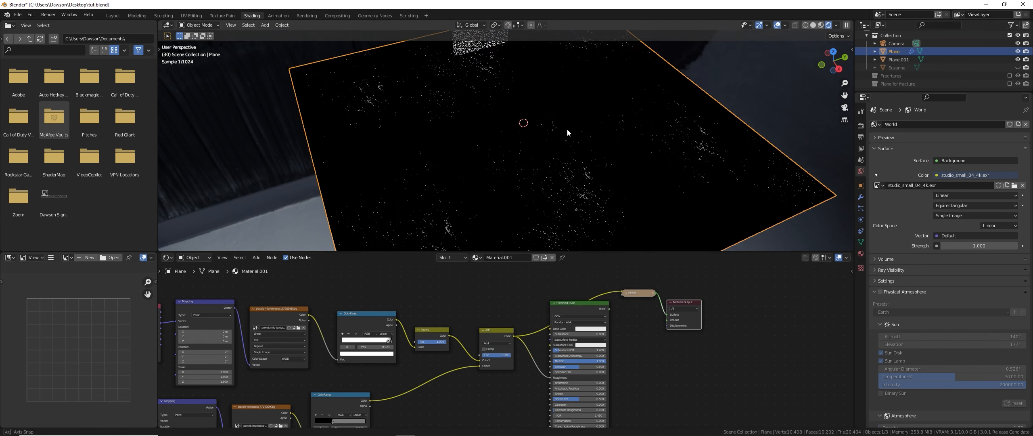
Inspect the added masks on the floor and switch the preview back to the full Principled BSDF shading.
middle_drag(566, 129, 546, 125)
scroll(518, 153, up, 3)
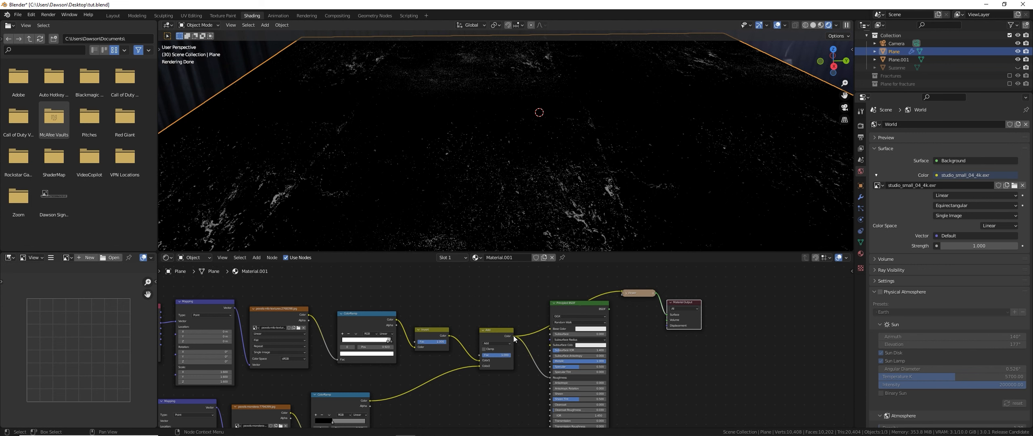
ctrl+shift+click(594, 303)
middle_drag(518, 203, 569, 173)
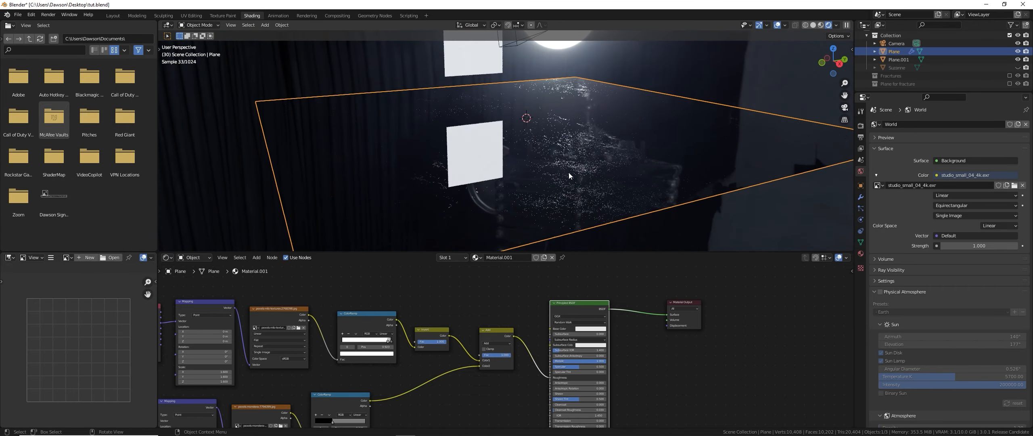
Add an Image Texture node below the Add node and attach Mapping and Texture Coordinate nodes to it.
click(499, 331)
scroll(192, 292, down, 3)
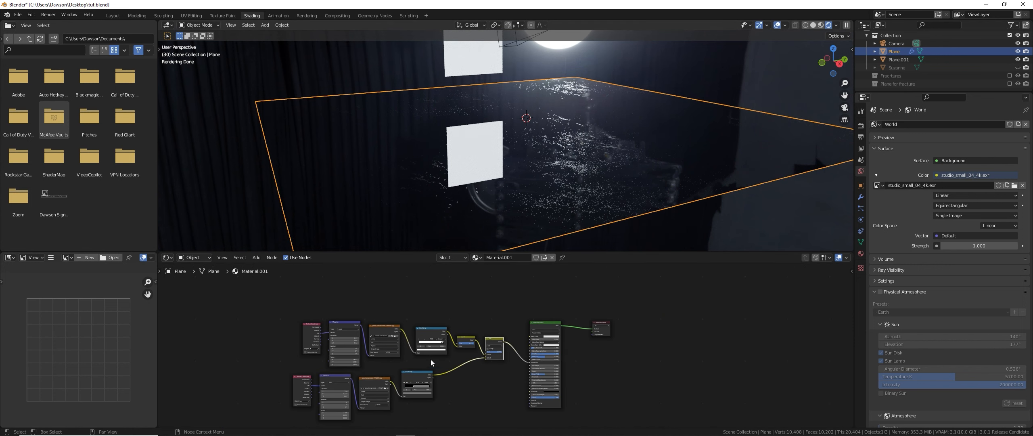
key(shift+a)
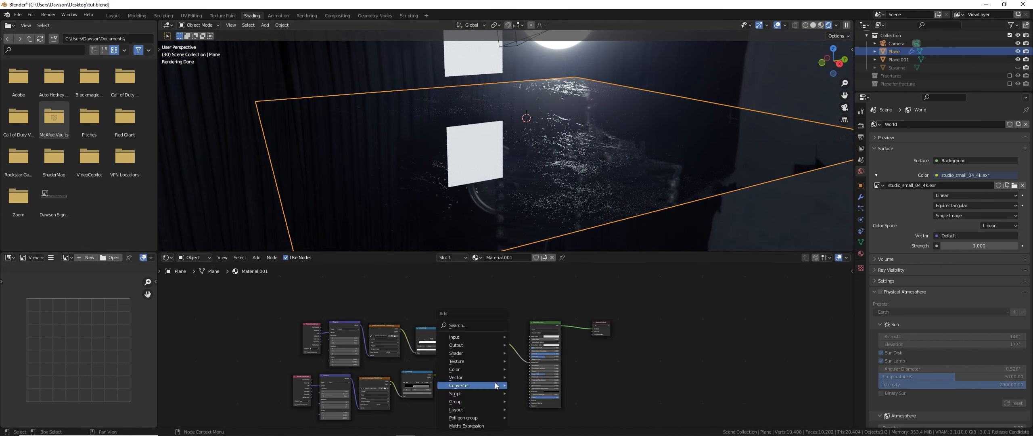
click(480, 325)
text(image)
key(Return)
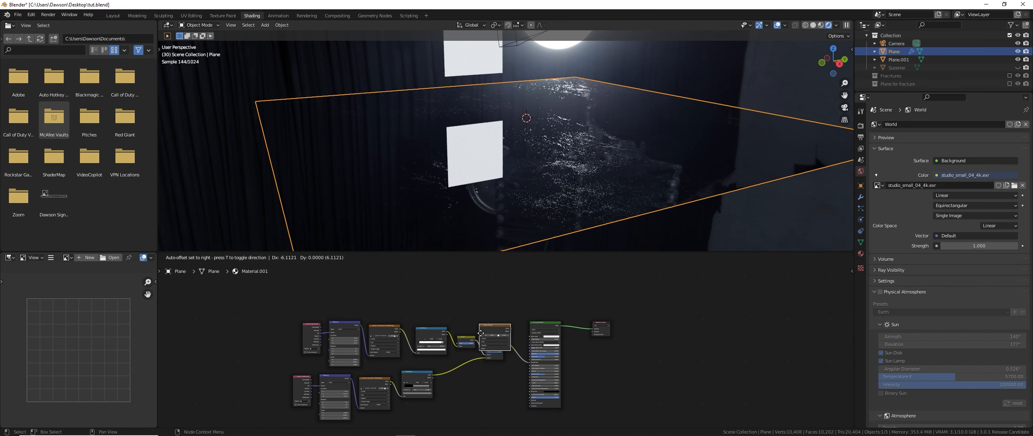
click(464, 385)
key(ctrl+t)
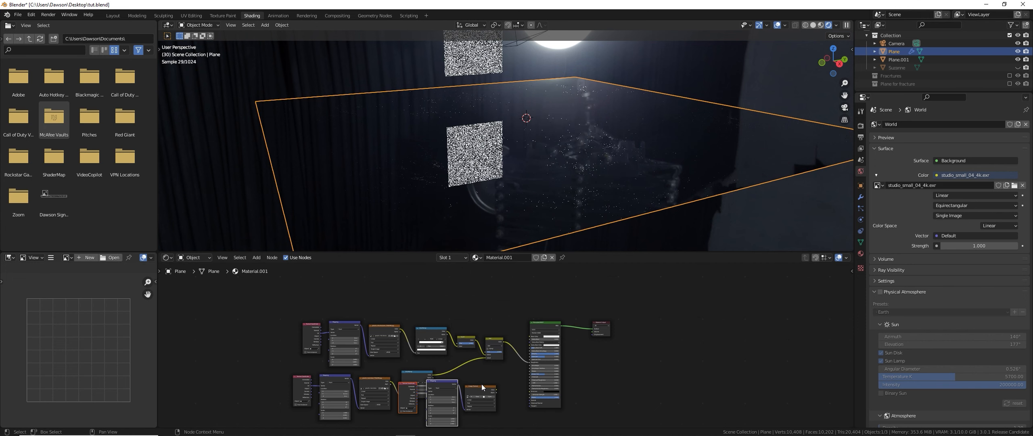
Arrange the new Texture Coordinate, Mapping and Image Texture nodes as a third row beneath the rust mask nodes.
key(g)
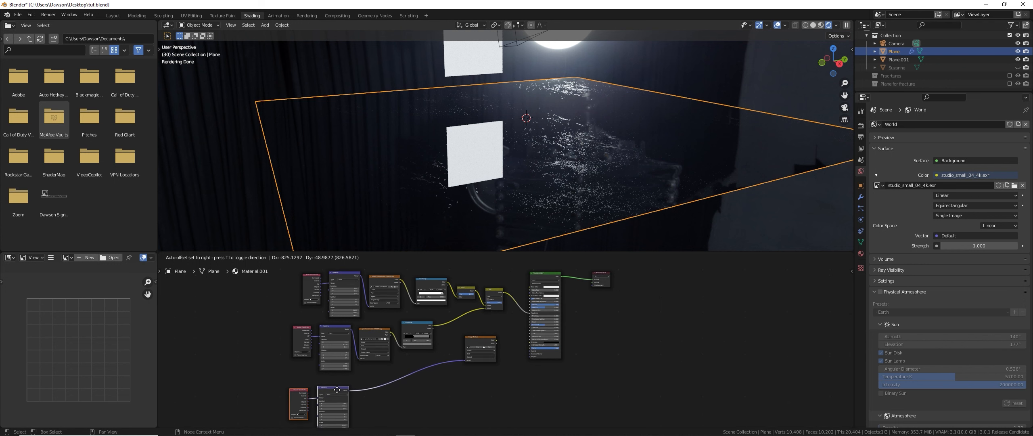
click(337, 388)
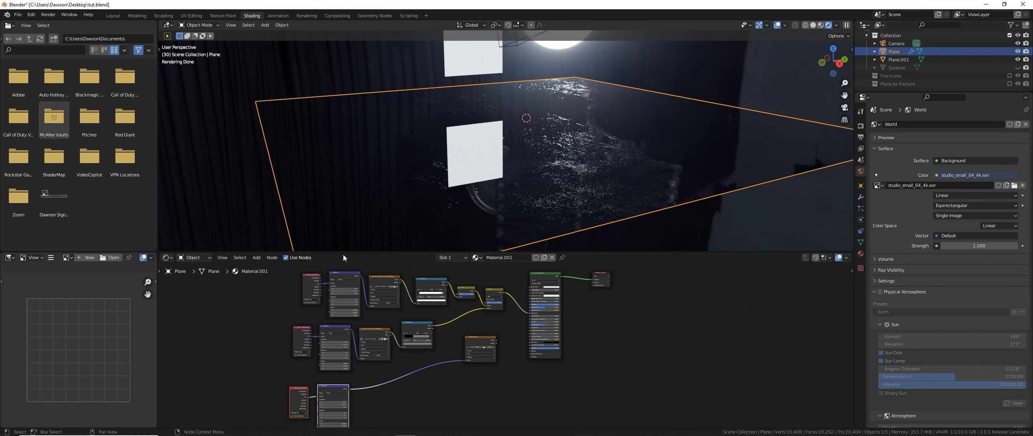
drag(294, 324, 338, 334)
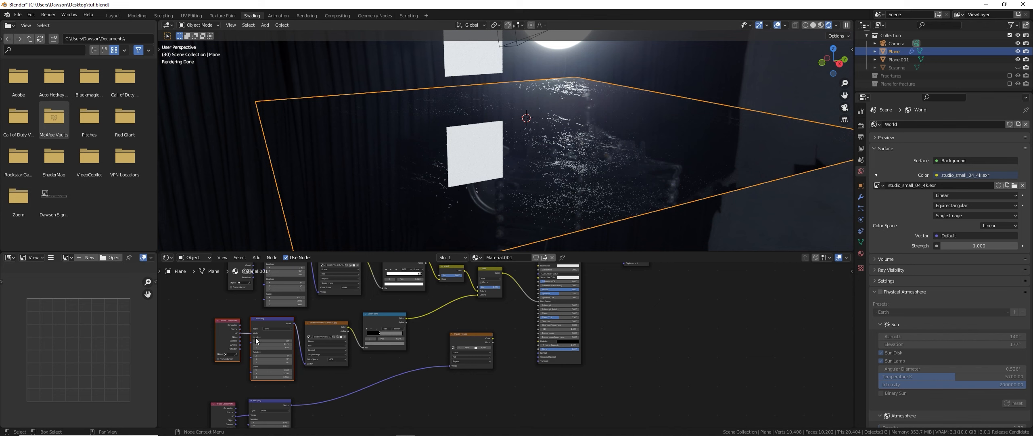
mouse_move(298, 338)
mouse_down()
mouse_move(322, 310)
mouse_move(292, 418)
mouse_move(331, 406)
mouse_move(296, 337)
mouse_up()
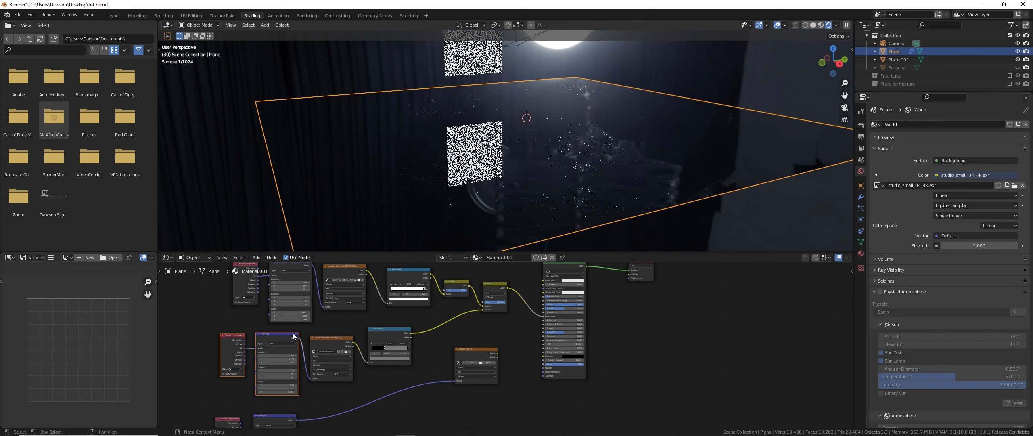
drag(464, 348, 324, 391)
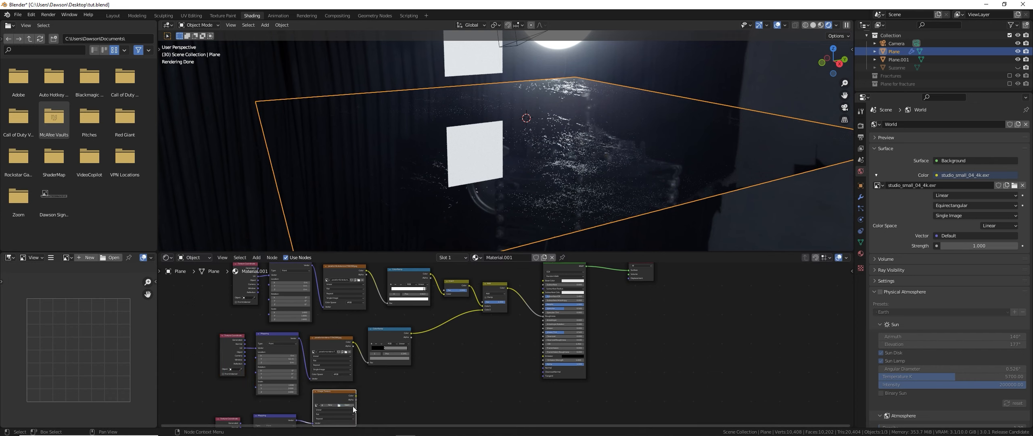
Load pexels-monstera-7794441.jpg from Downloads into the new Image Texture and connect its Color to the Principled BSDF's Base Color.
click(349, 405)
click(343, 242)
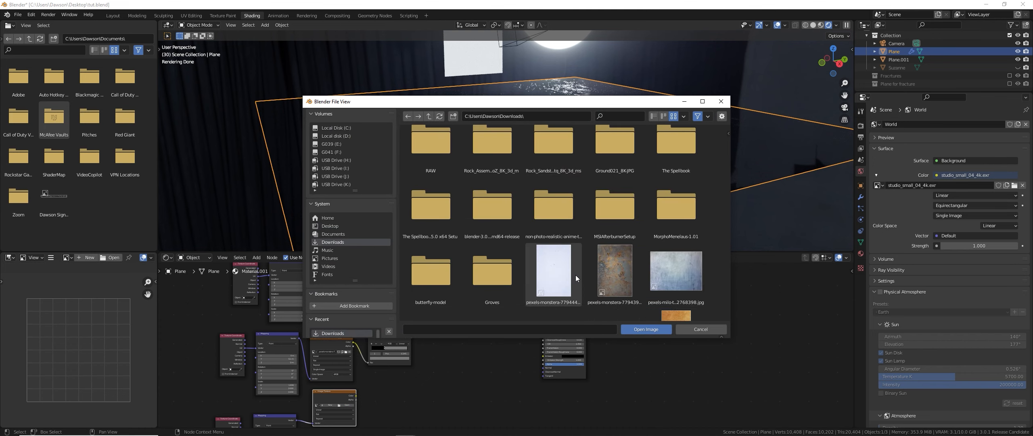
double_click(572, 275)
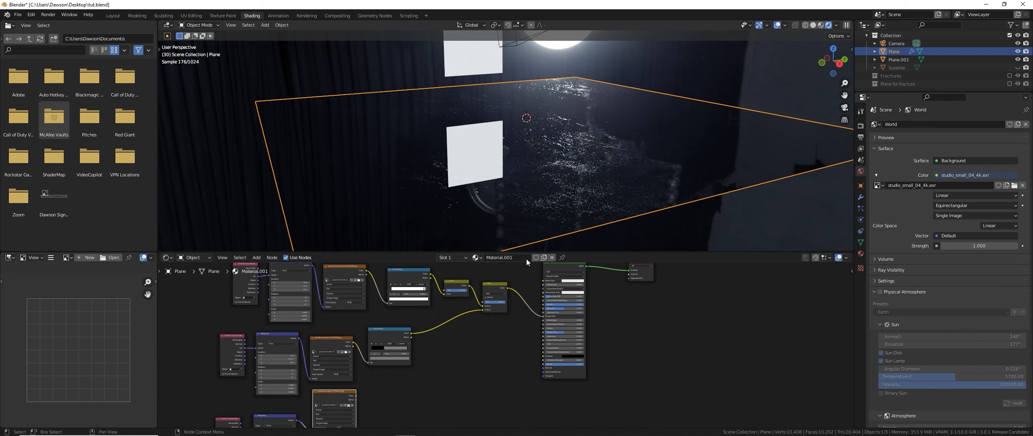
drag(356, 396, 544, 281)
scroll(590, 143, up, 3)
scroll(583, 169, down, 5)
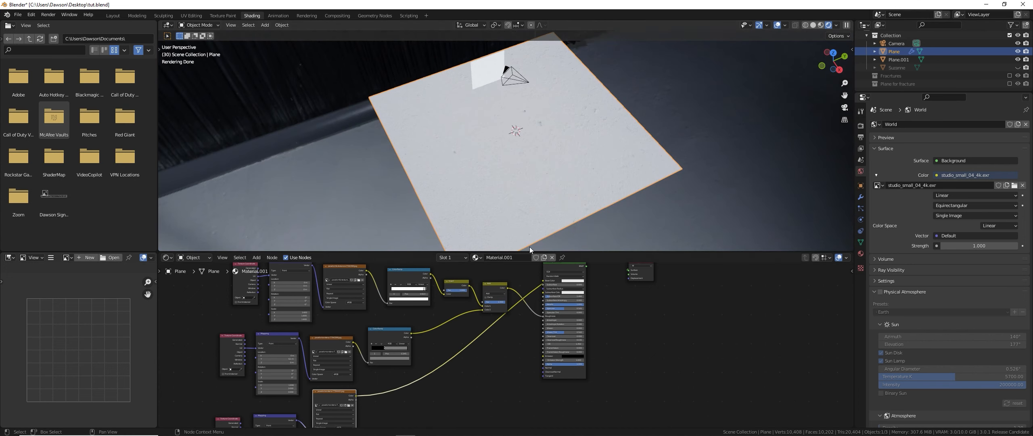
Set the new Mapping node's scale to 3 on all three axes and inspect the texture on the floor.
middle_drag(453, 386, 570, 326)
drag(397, 406, 396, 414)
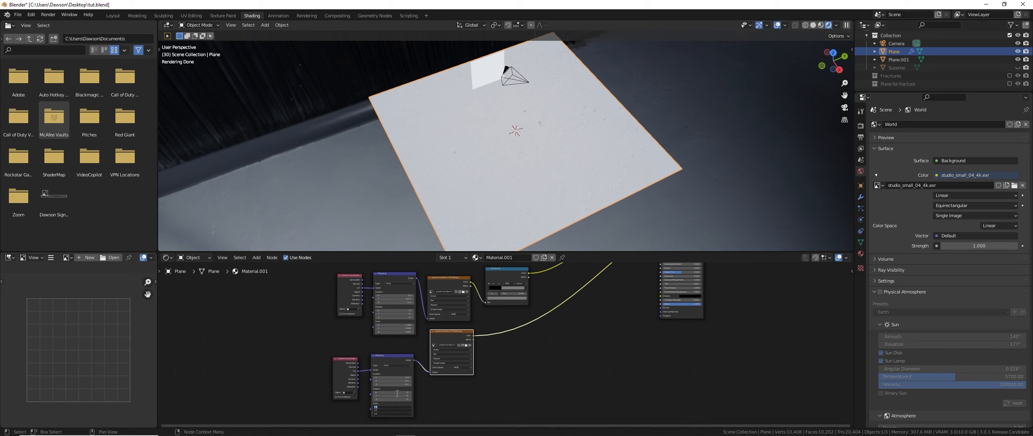
text(3)
key(Return)
scroll(565, 145, up, 6)
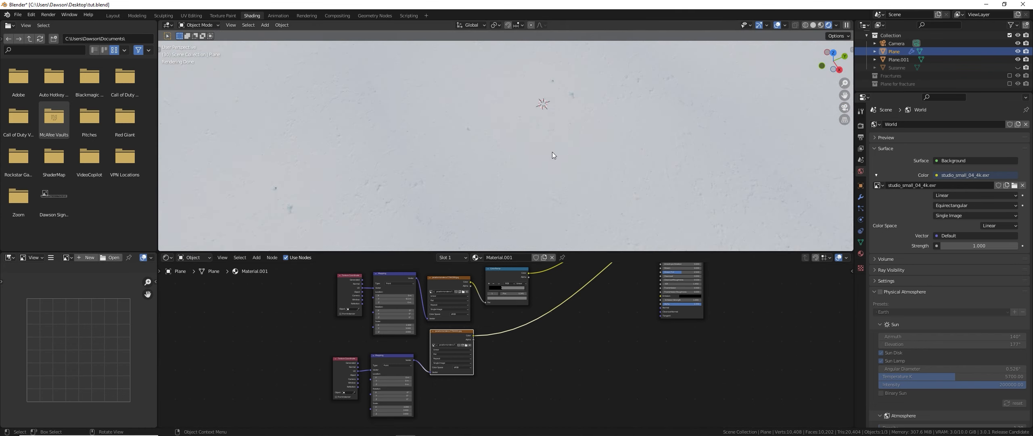
scroll(580, 153, down, 3)
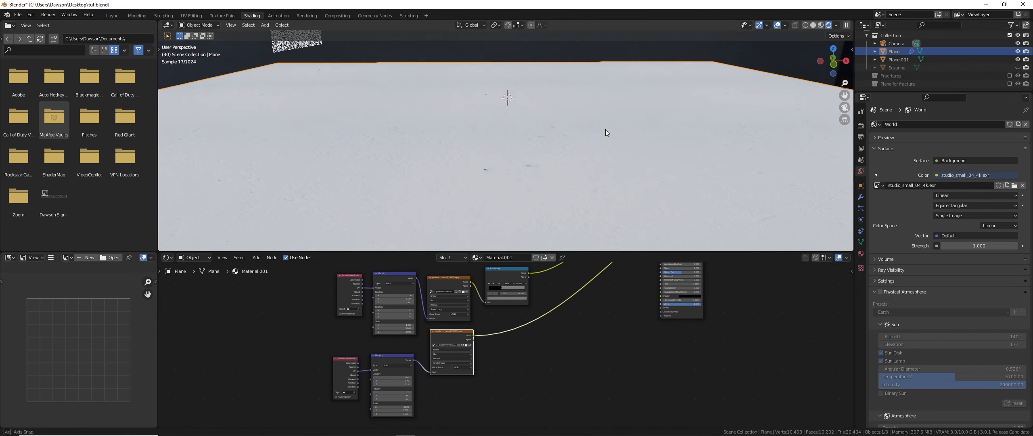
Insert a ColorRamp between the new Image Texture and the Principled BSDF's Base Color, feeding it from the ramp's Color output.
key(shift+a)
click(512, 335)
text(colorr)
key(Return)
click(525, 332)
right_click(525, 332)
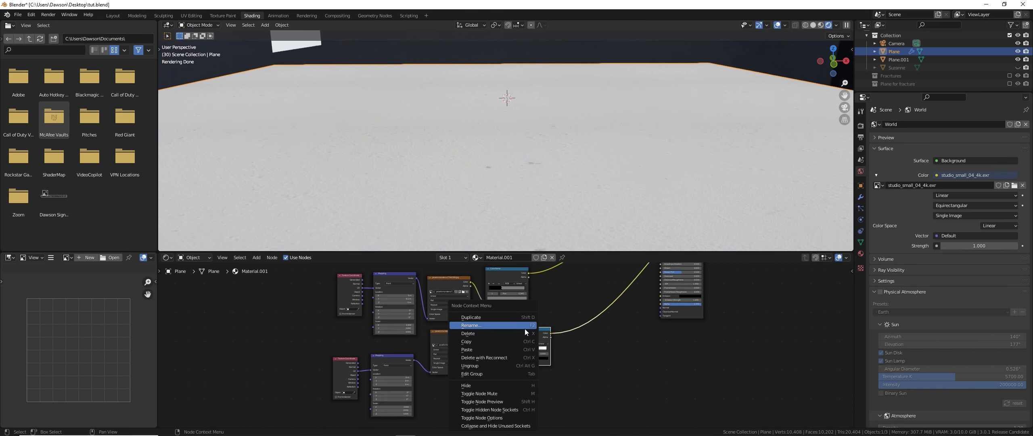
ctrl+shift+click(533, 335)
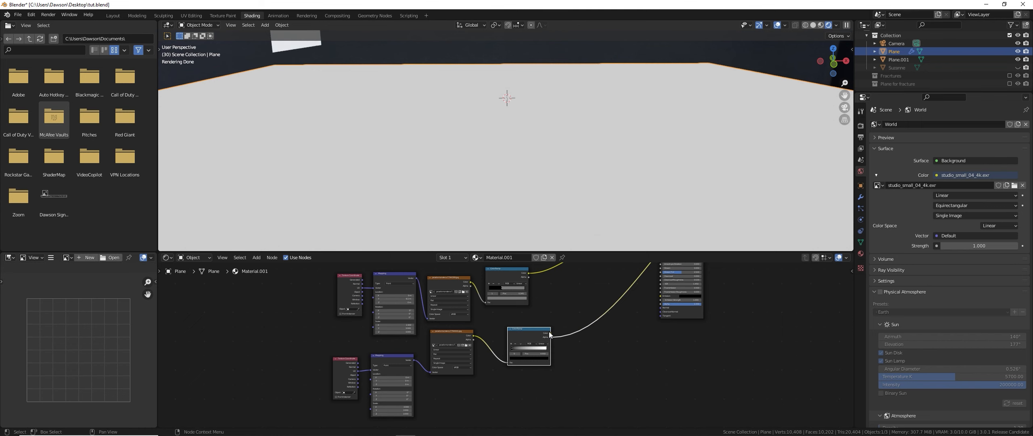
ctrl+shift+click(544, 332)
Increase the new texture's contrast by moving the ColorRamp's black stop to about 0.514, inspecting the floor.
middle_drag(599, 327, 570, 332)
middle_drag(584, 172, 584, 188)
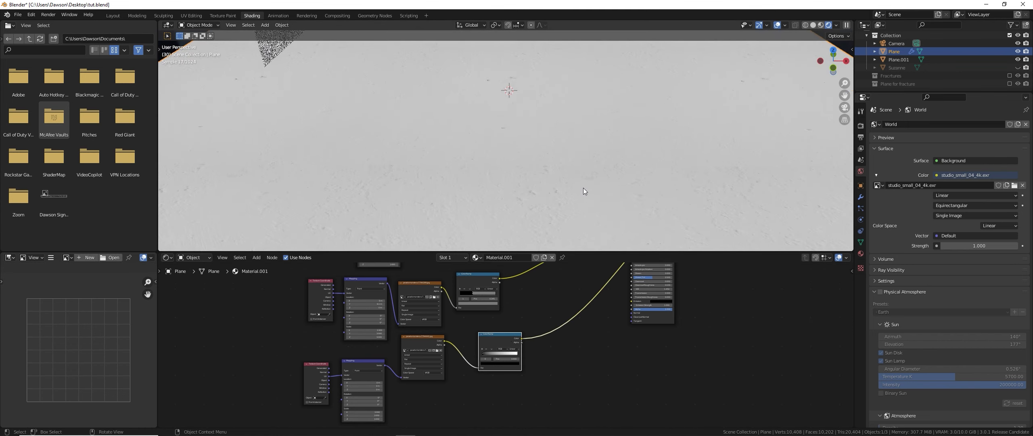
scroll(483, 352, up, 4)
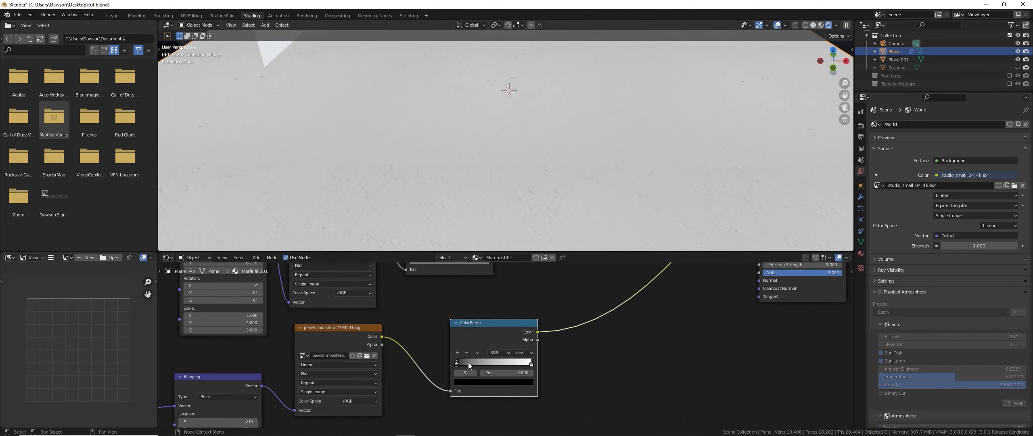
drag(457, 366, 511, 366)
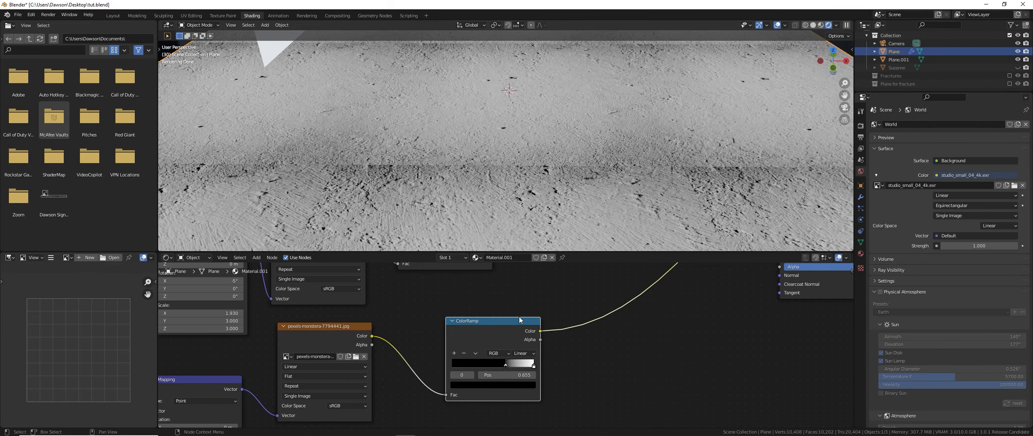
scroll(558, 174, down, 5)
middle_drag(558, 173, 492, 163)
scroll(492, 164, up, 4)
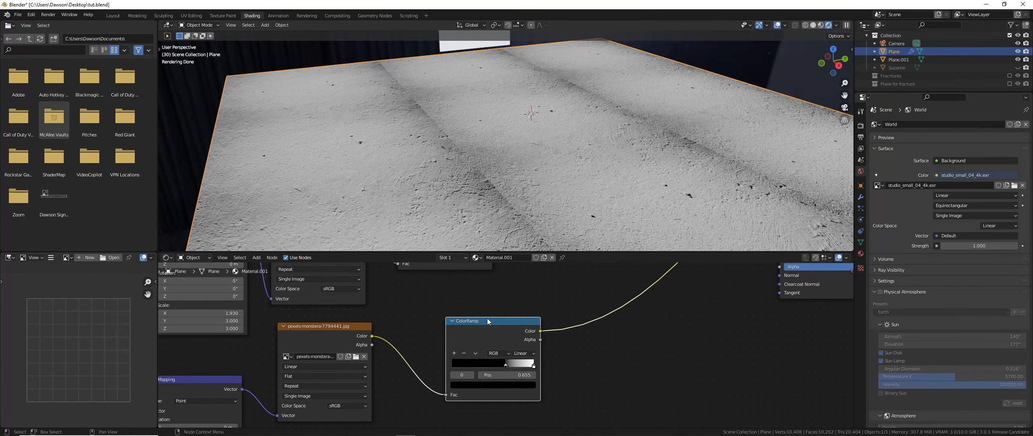
mouse_move(507, 366)
mouse_down()
mouse_move(527, 362)
mouse_move(495, 367)
mouse_up()
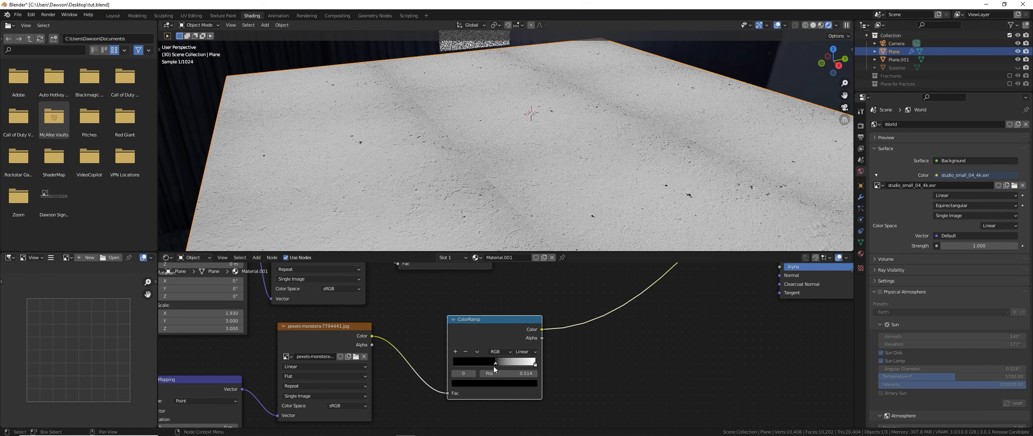
Insert an Invert node after the new texture's ColorRamp and inspect the inverted texture on the floor.
middle_drag(594, 230, 524, 107)
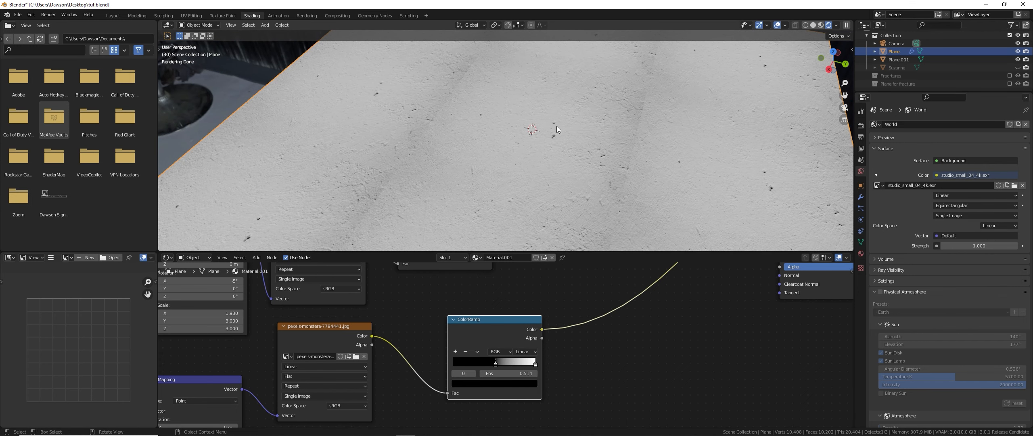
drag(542, 329, 577, 312)
text(inv)
key(Return)
click(578, 315)
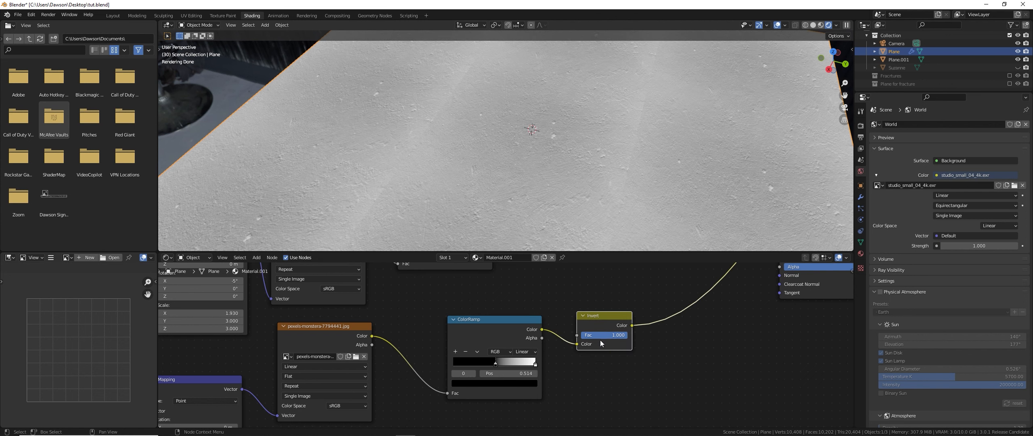
middle_drag(433, 181, 492, 159)
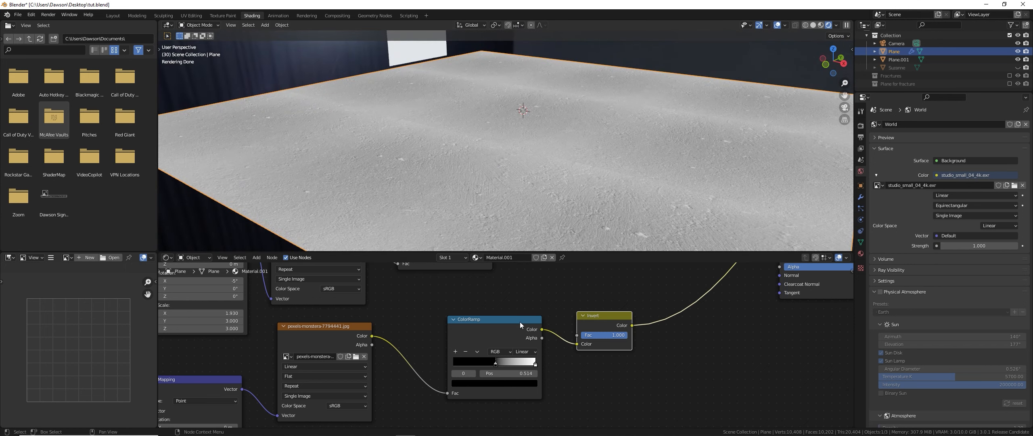
Sharpen the inverted texture into sparse specks by moving the ColorRamp's white stop to about 0.541, checking the floor.
drag(537, 365, 499, 365)
middle_drag(575, 196, 517, 212)
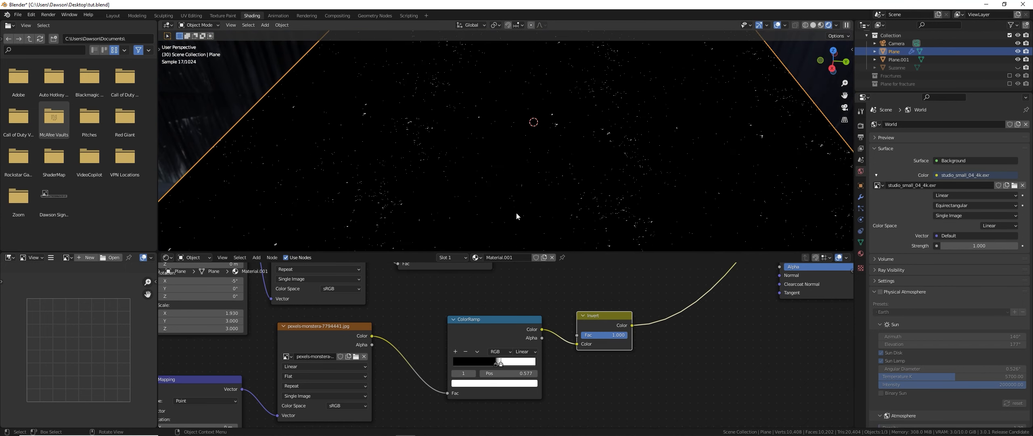
middle_drag(462, 174, 530, 178)
scroll(503, 363, up, 2)
drag(498, 372, 494, 373)
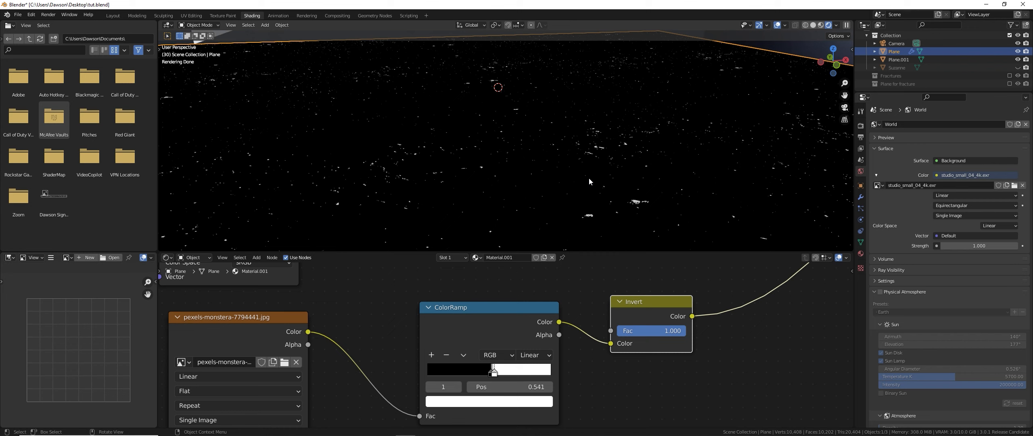
middle_drag(589, 178, 508, 191)
scroll(508, 190, down, 6)
Duplicate the existing Mix node and use the copy to combine the first Mix's output with the inverted texture.
scroll(530, 379, down, 5)
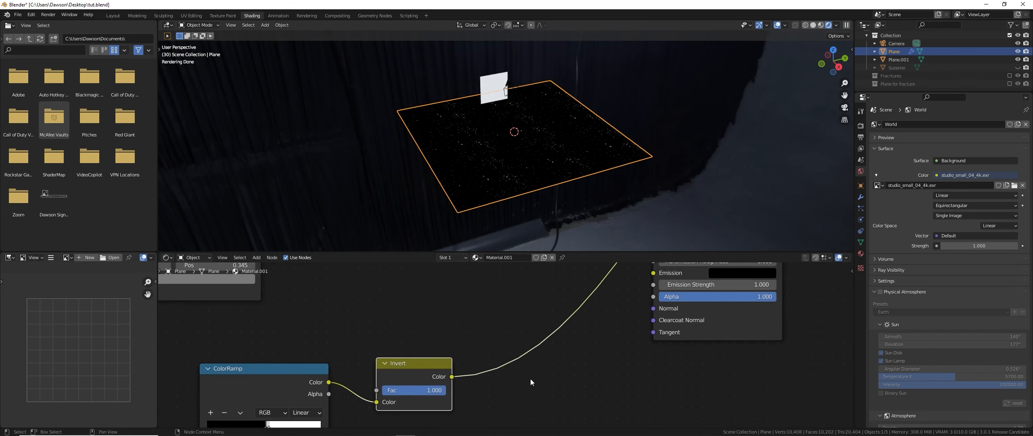
scroll(531, 287, down, 4)
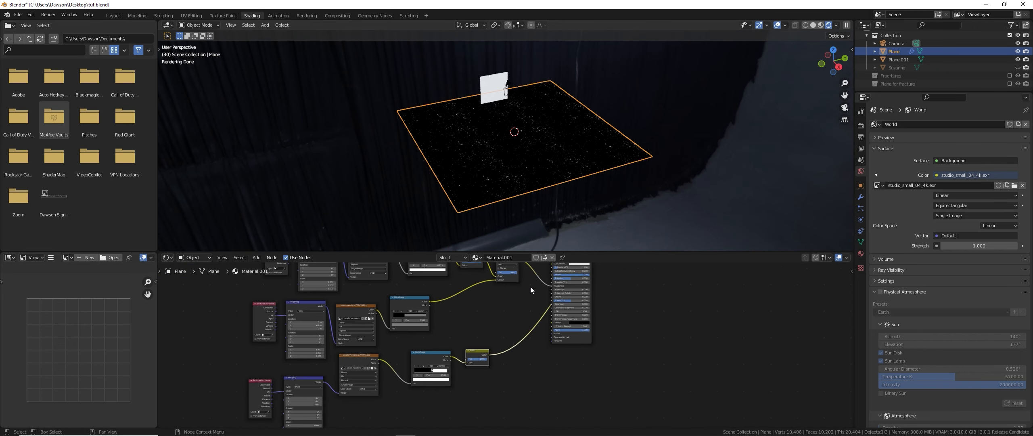
drag(551, 310, 577, 329)
click(480, 322)
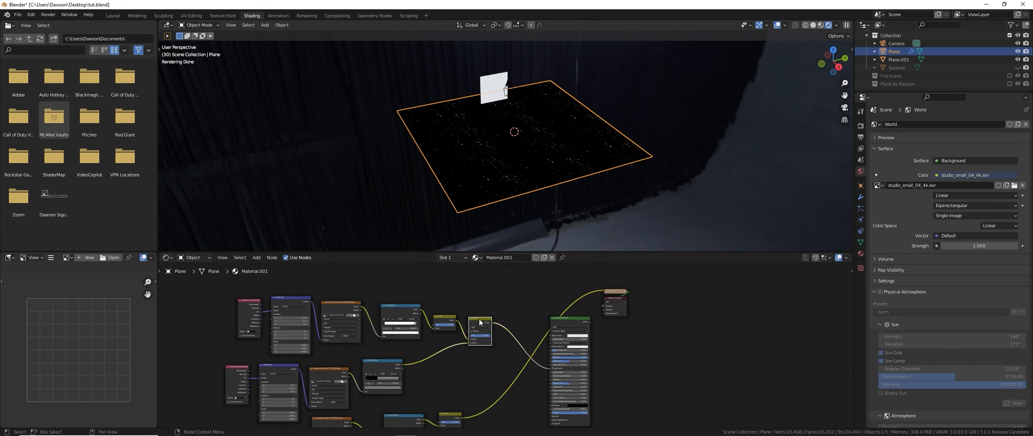
key(shift+d)
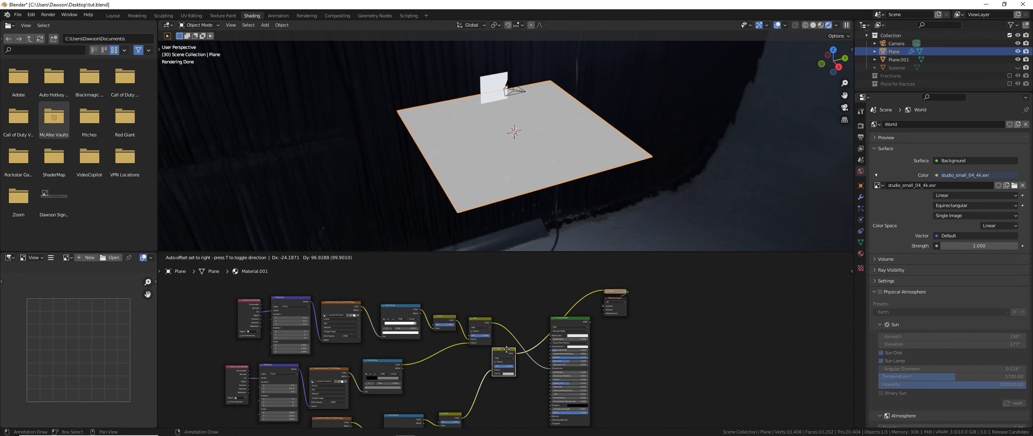
click(507, 353)
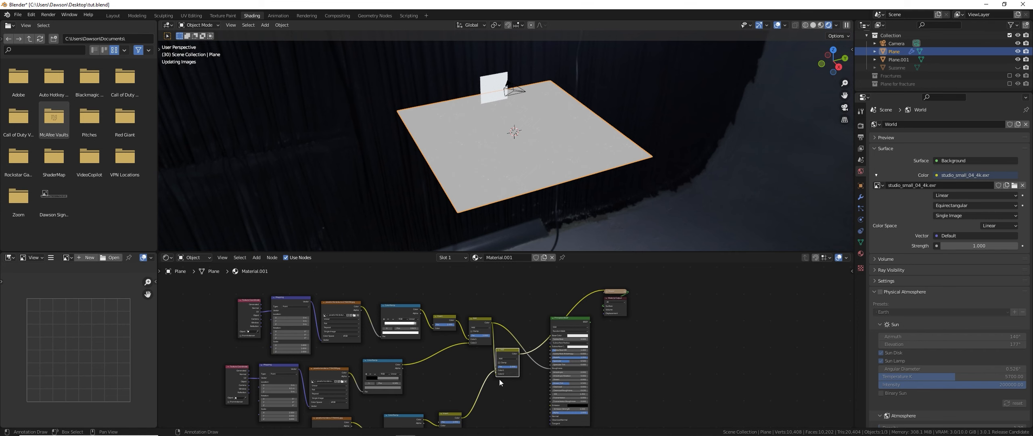
Connect the second Mix node's Color to the Principled BSDF's Roughness and preview the full shader up close on the floor.
drag(520, 354, 550, 368)
ctrl+shift+click(551, 351)
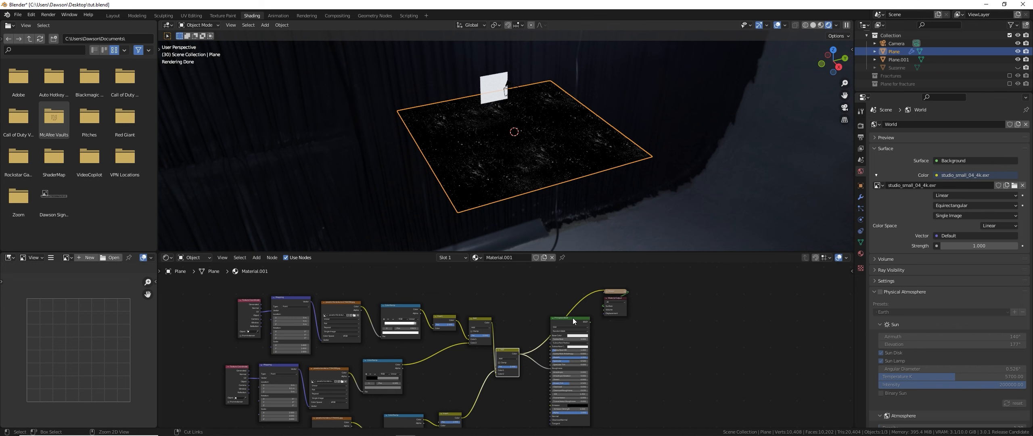
scroll(549, 159, up, 6)
scroll(549, 167, up, 5)
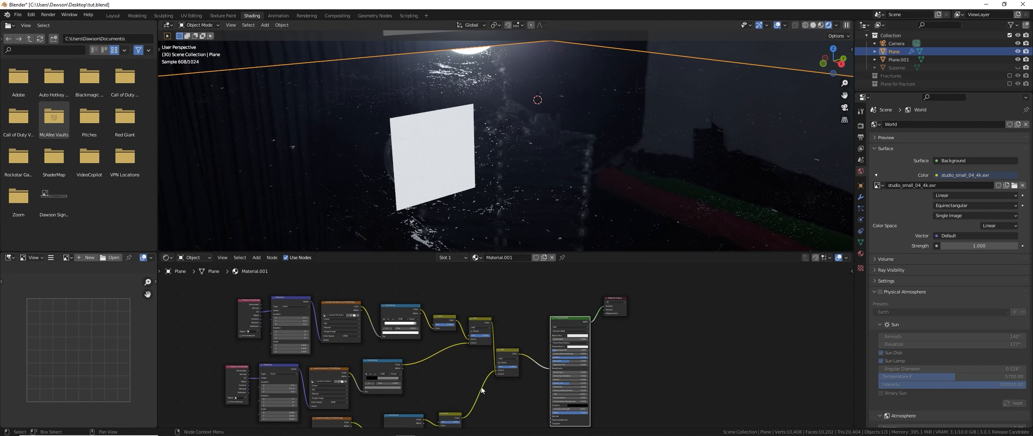
Mute and unmute the newest Image Texture node to compare its effect on the floor's reflections.
scroll(504, 355, down, 2)
middle_drag(473, 362, 519, 340)
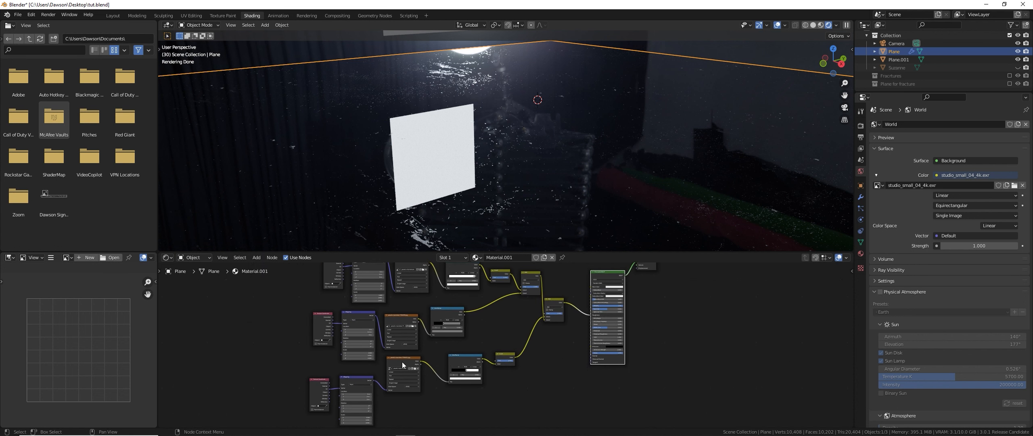
click(405, 362)
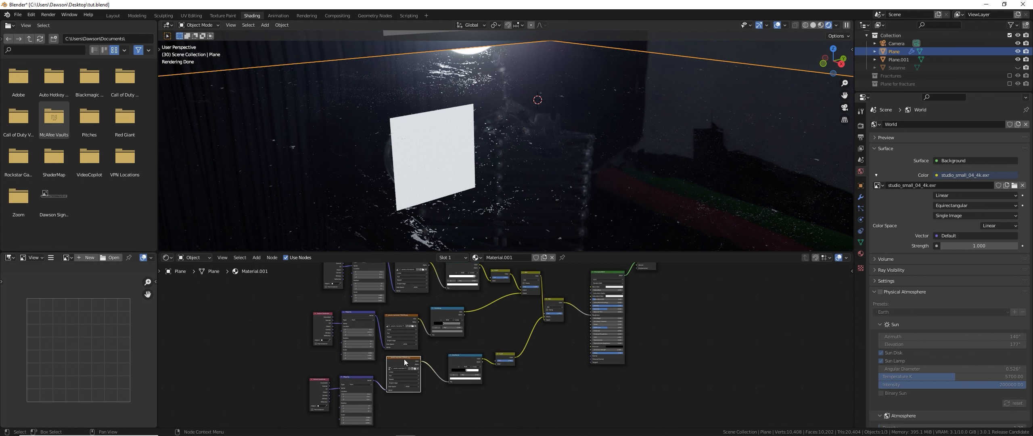
key(m)
key(m)
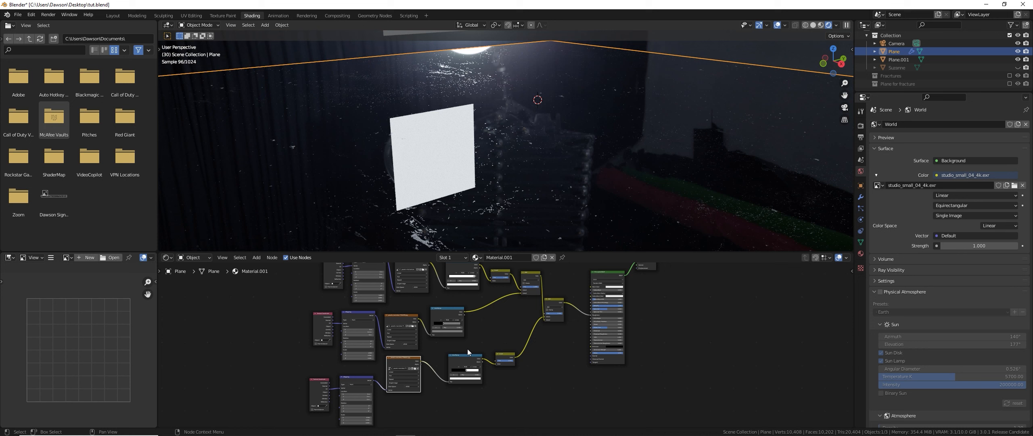
middle_drag(476, 350, 469, 357)
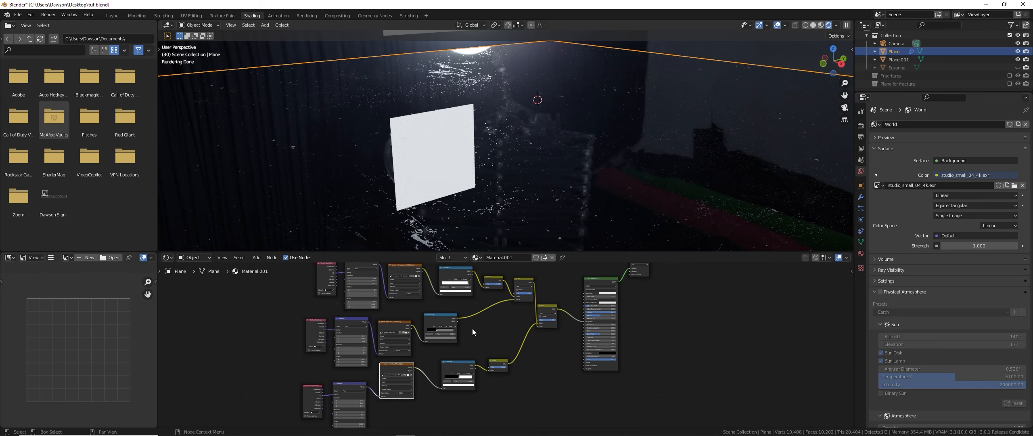
middle_drag(473, 328, 474, 345)
scroll(475, 345, down, 1)
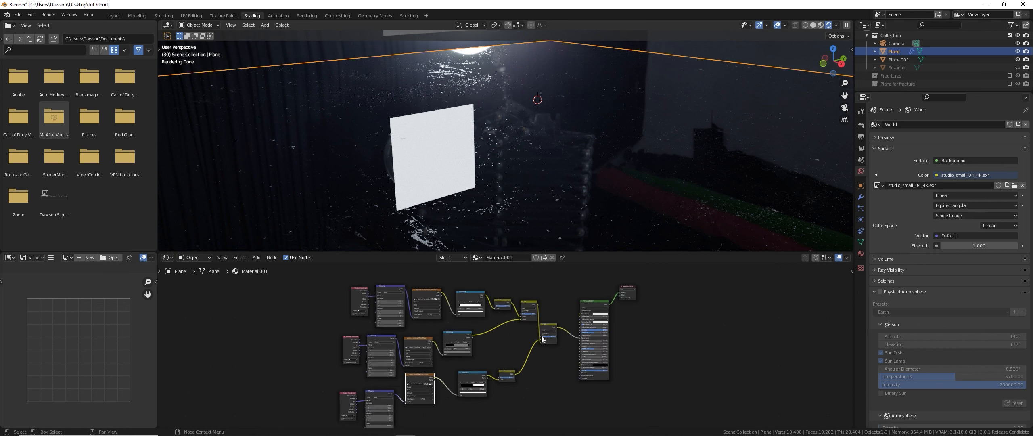
Try a different color stop position on the lowest branch's ColorRamp, and undo the change.
scroll(542, 339, up, 1)
click(545, 295)
scroll(469, 403, up, 1)
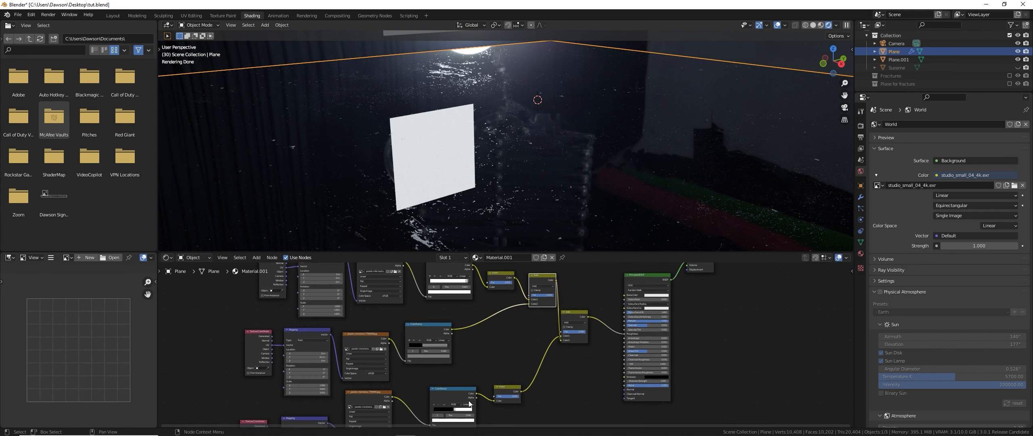
scroll(469, 403, up, 3)
mouse_move(480, 369)
mouse_down()
mouse_move(452, 375)
mouse_move(491, 375)
mouse_move(468, 376)
mouse_up()
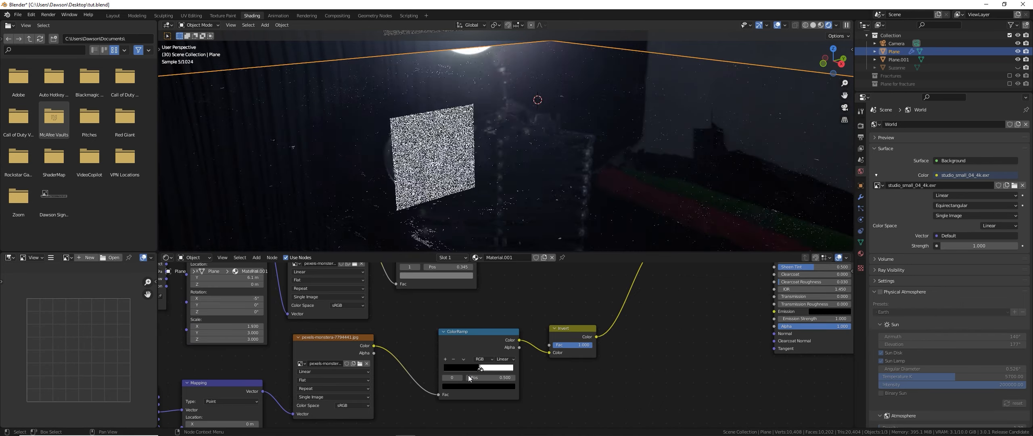
key(ctrl+z)
Enable the Fractures collection in the view layer and select its first shard, Plane.002_cell.
middle_drag(658, 296, 543, 324)
scroll(543, 325, down, 3)
middle_drag(598, 226, 567, 147)
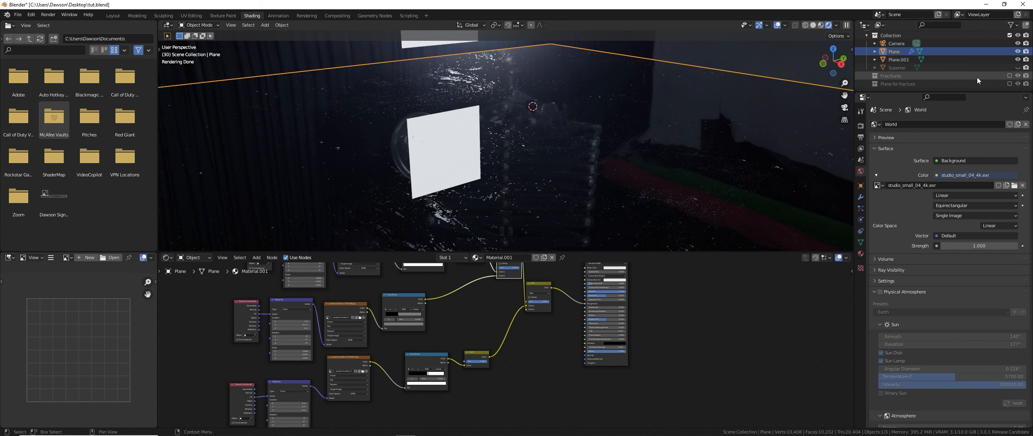
click(1009, 76)
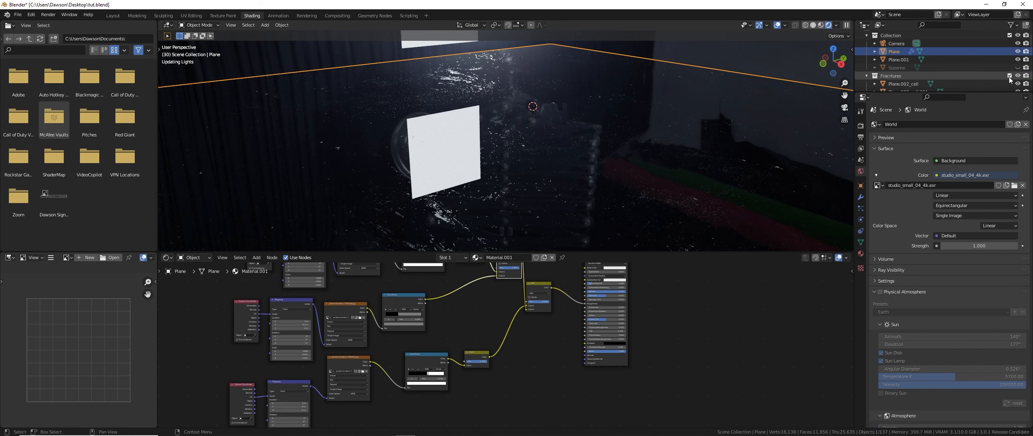
click(548, 128)
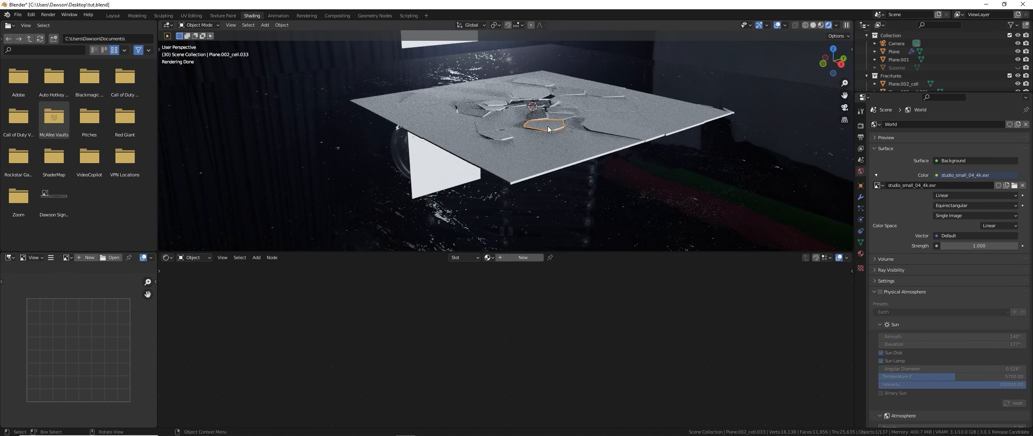
scroll(947, 72, down, 2)
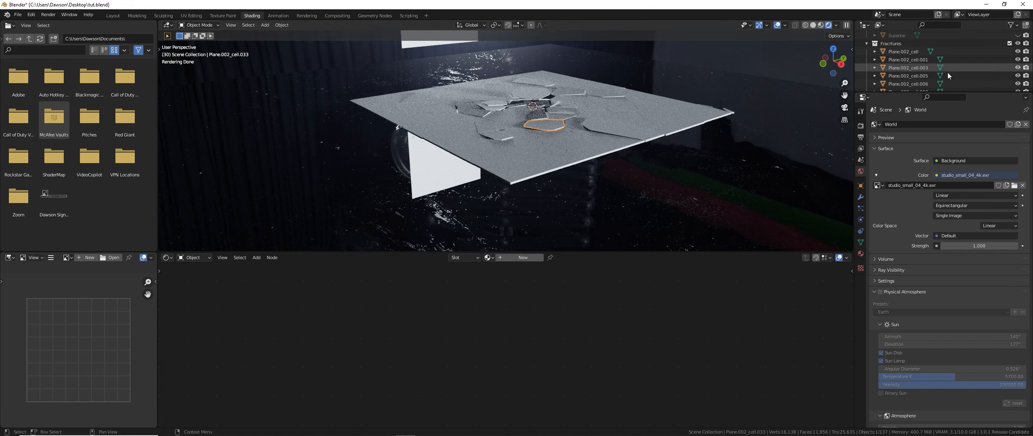
click(910, 51)
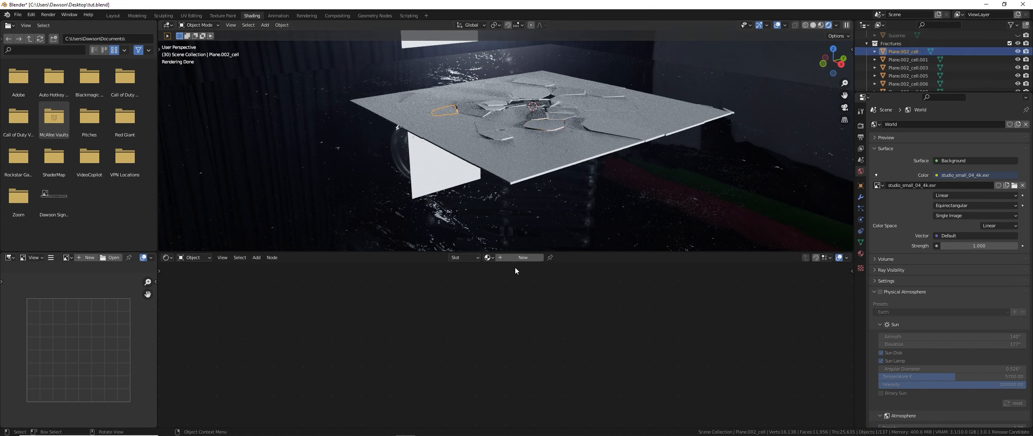
Rename the large floor plane's material as "Mirror with Smudges".
click(677, 206)
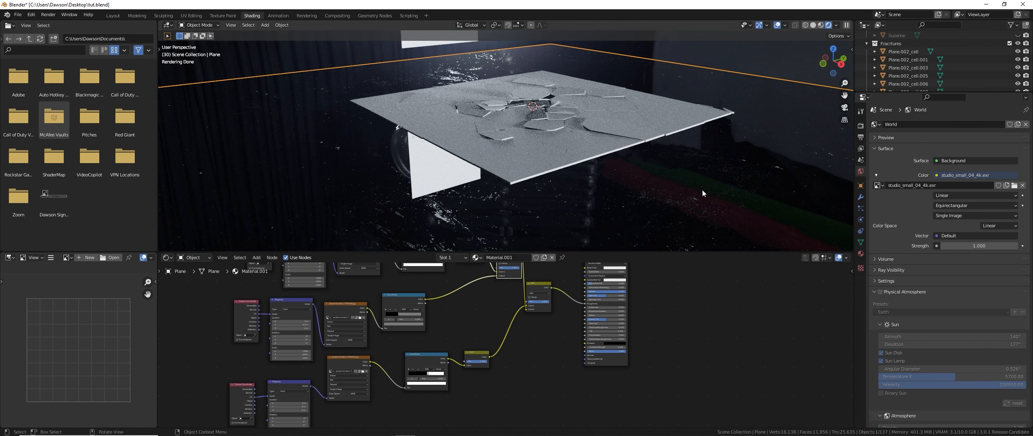
click(504, 260)
text(Mirror with Smudges)
key(Return)
Assign the existing Mirror with Smudges material to the shard Plane.002_cell and check its reflections up close.
middle_drag(623, 118, 607, 142)
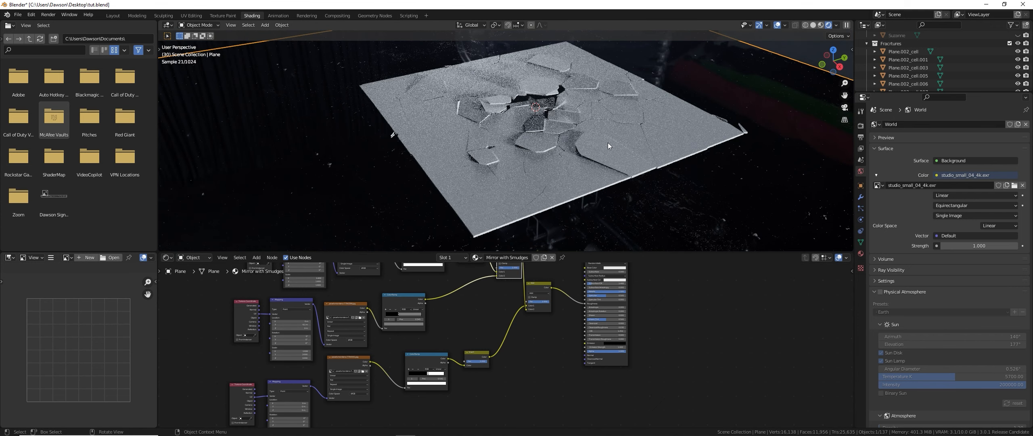
click(903, 51)
click(488, 258)
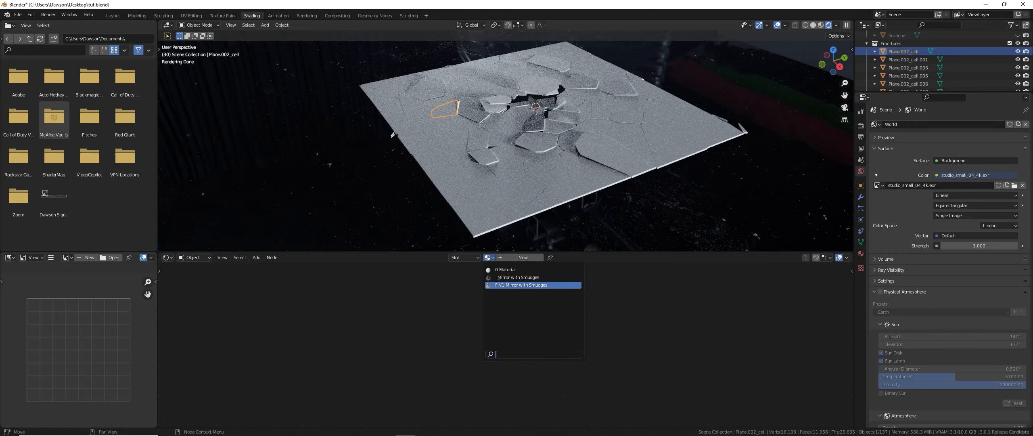
click(519, 277)
middle_drag(442, 147, 543, 141)
scroll(497, 127, up, 7)
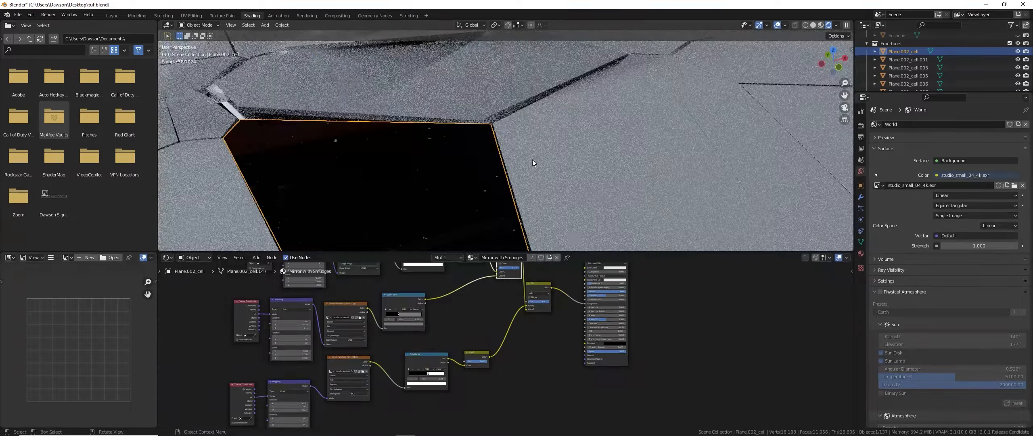
scroll(532, 160, down, 4)
middle_drag(568, 180, 516, 160)
scroll(537, 182, up, 5)
scroll(537, 183, up, 4)
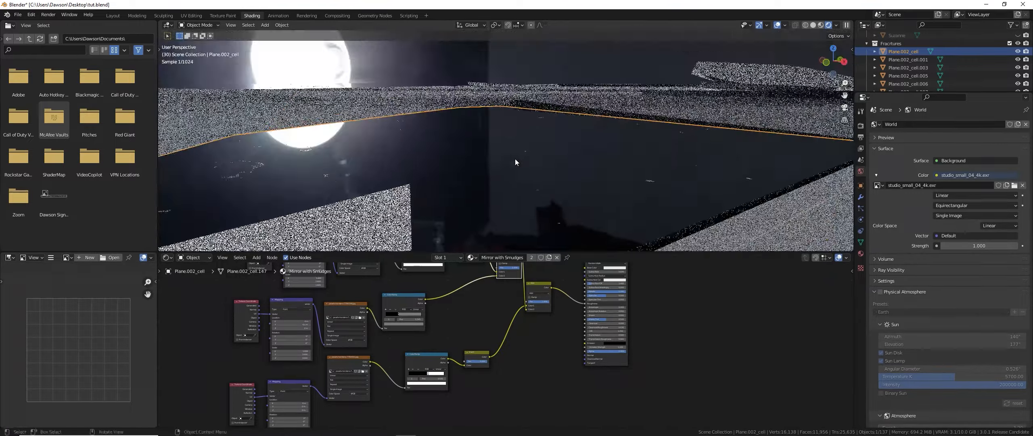
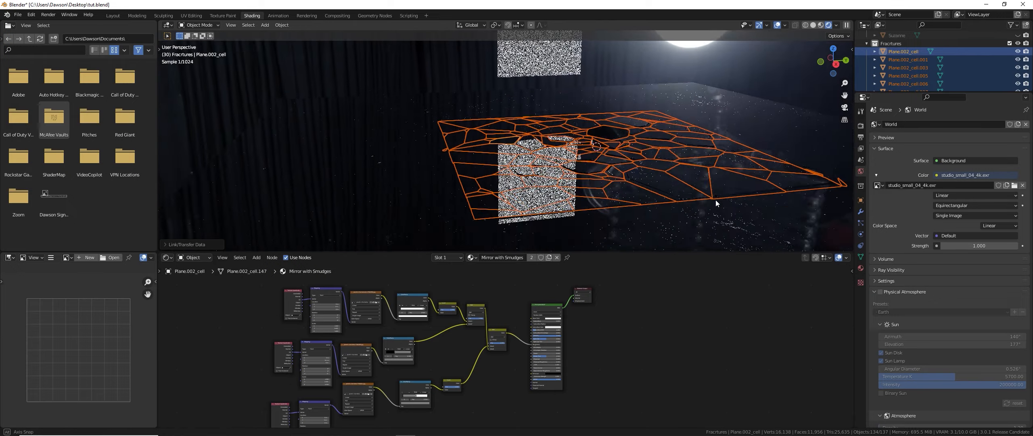
Deselect the shards, set the viewport to solid shading and switch to the Layout workspace.
click(649, 143)
middle_drag(649, 143, 574, 161)
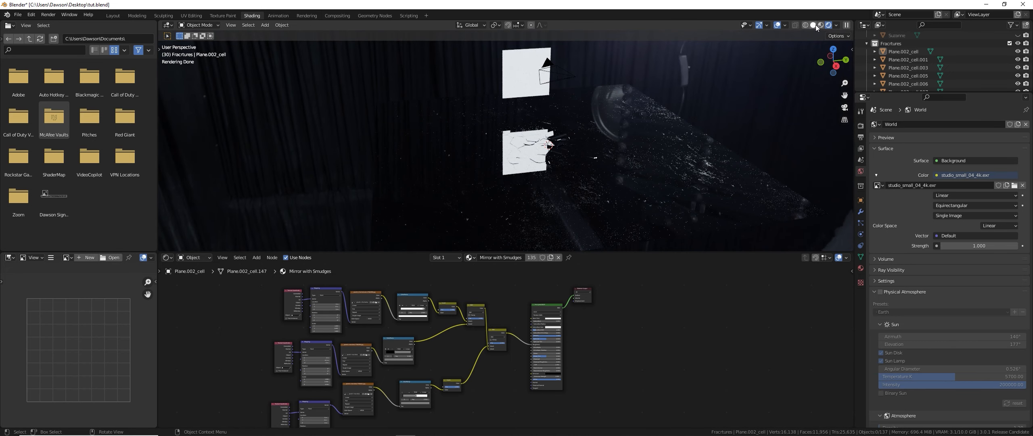
click(814, 25)
click(113, 15)
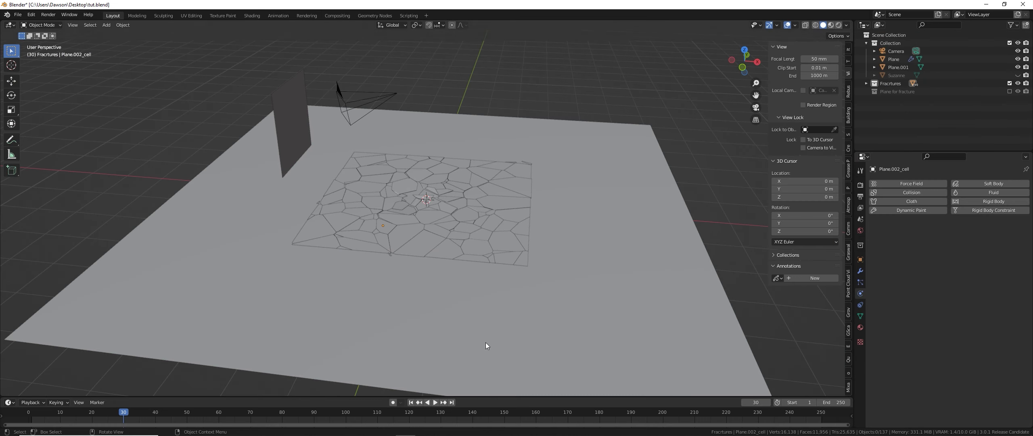
Examine the center of the fractured plane and the camera's placement from several angles.
mouse_move(492, 261)
middle_down()
mouse_move(488, 292)
mouse_move(526, 249)
mouse_move(566, 294)
middle_up()
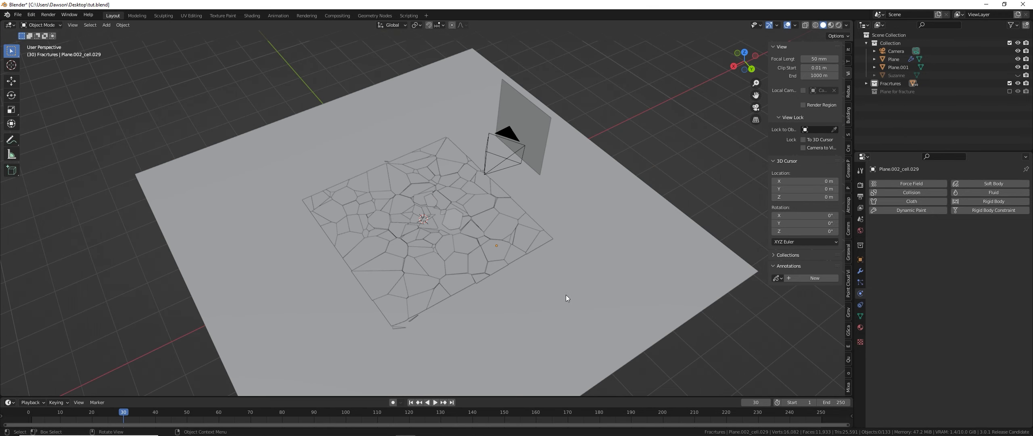
middle_drag(418, 214, 465, 230)
scroll(465, 231, up, 3)
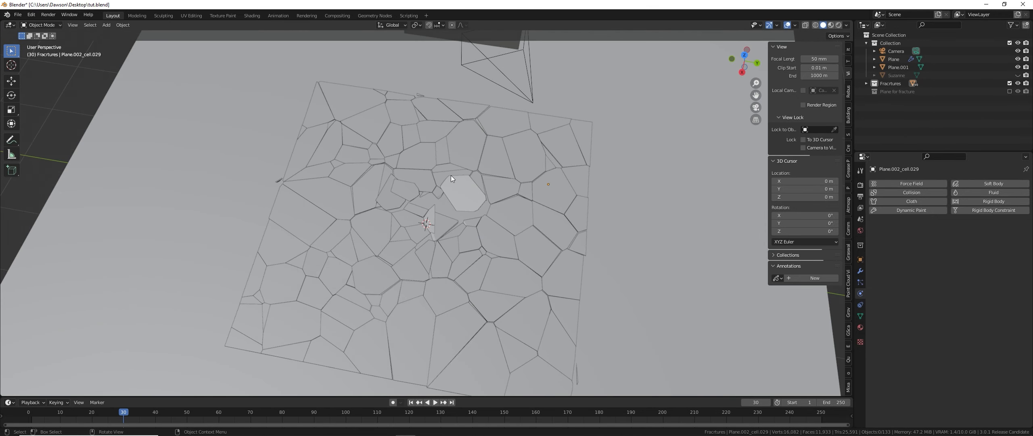
click(486, 71)
click(493, 68)
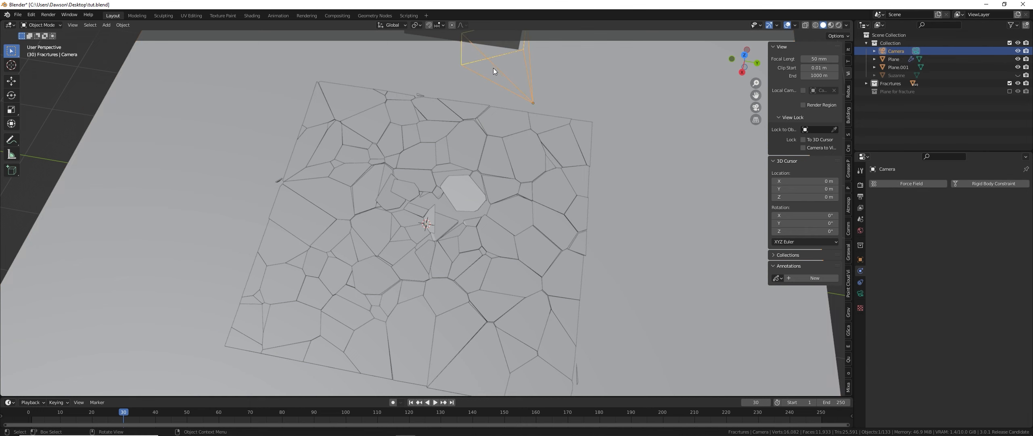
middle_drag(586, 179, 501, 167)
scroll(501, 166, down, 5)
middle_drag(515, 255, 466, 228)
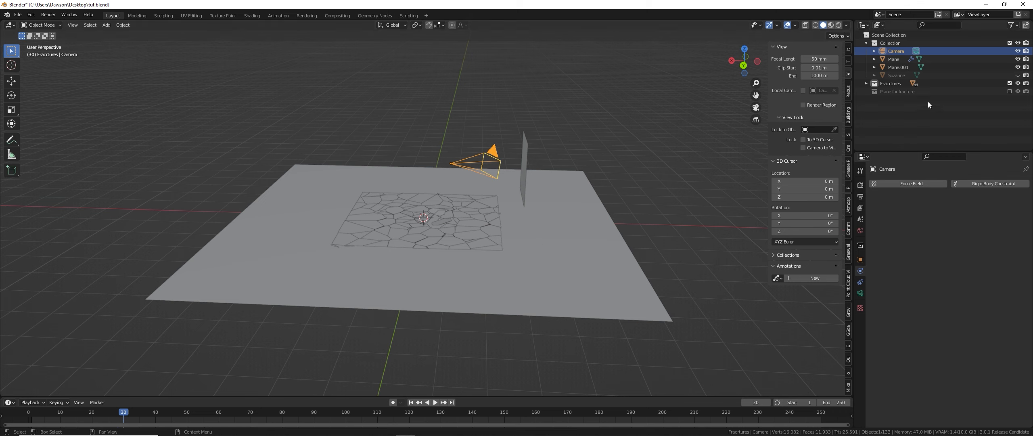
Rotate all Fractures objects together with the large plane by 90° about the global Y axis.
click(891, 76)
right_click(891, 84)
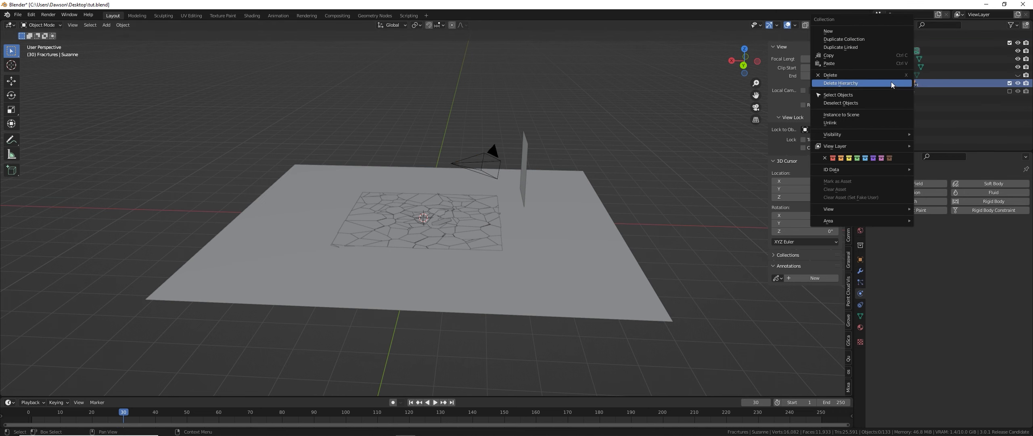
click(888, 94)
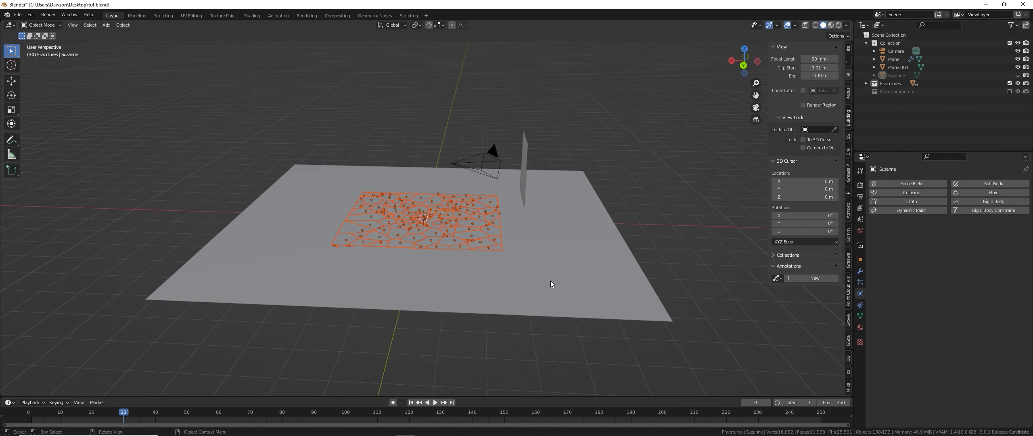
shift+click(550, 283)
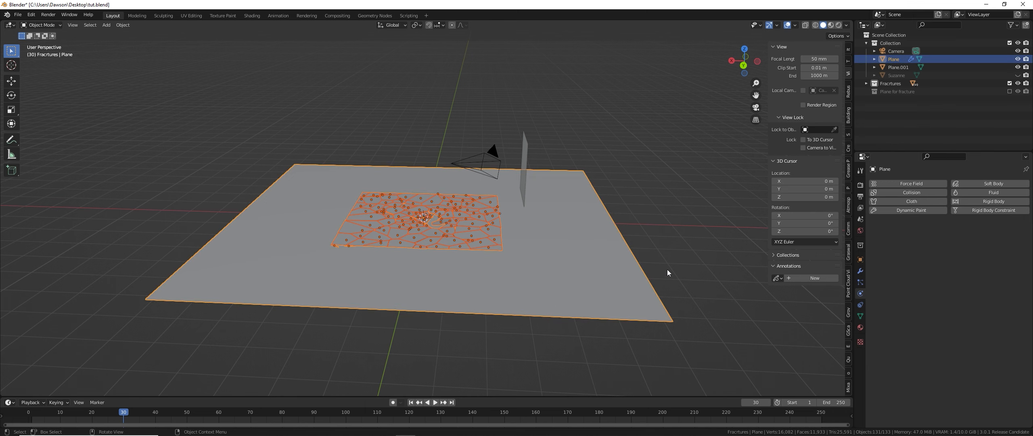
middle_drag(645, 283, 647, 262)
key(r)
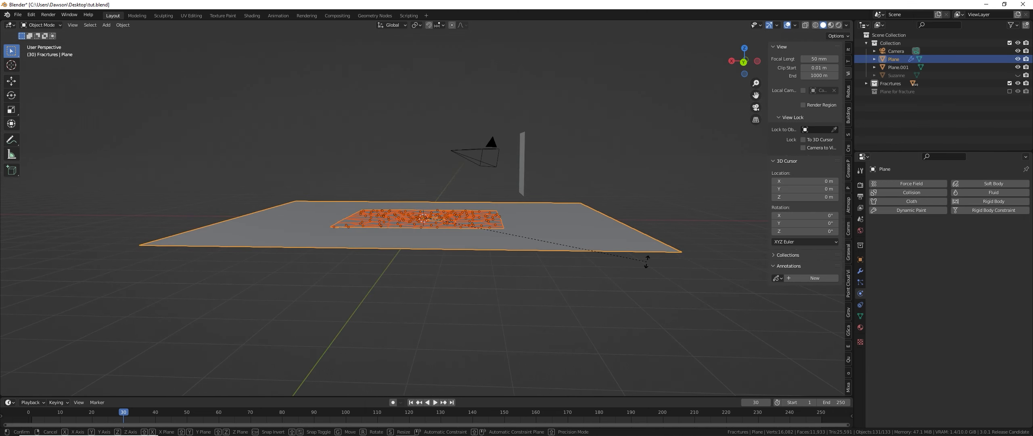
text(y)
text(90)
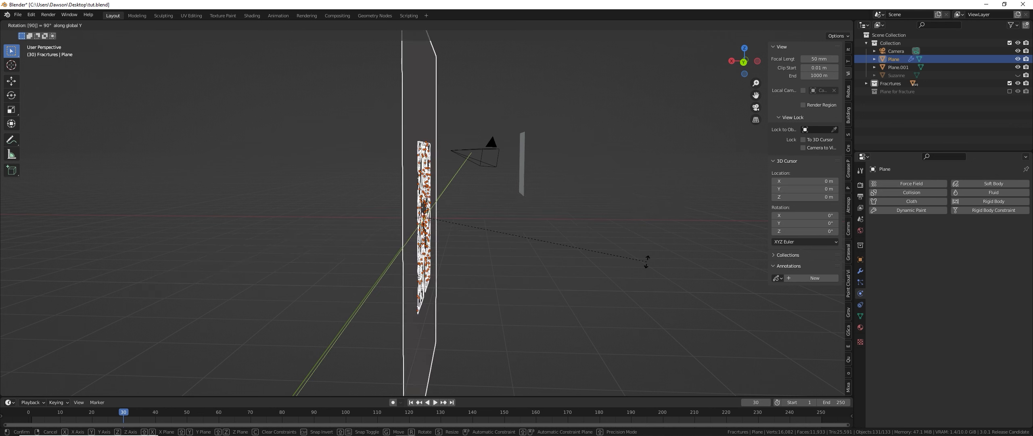
key(Return)
Move the camera and the small plane Plane.001 about 4.15 m along the X axis.
middle_drag(629, 279, 579, 273)
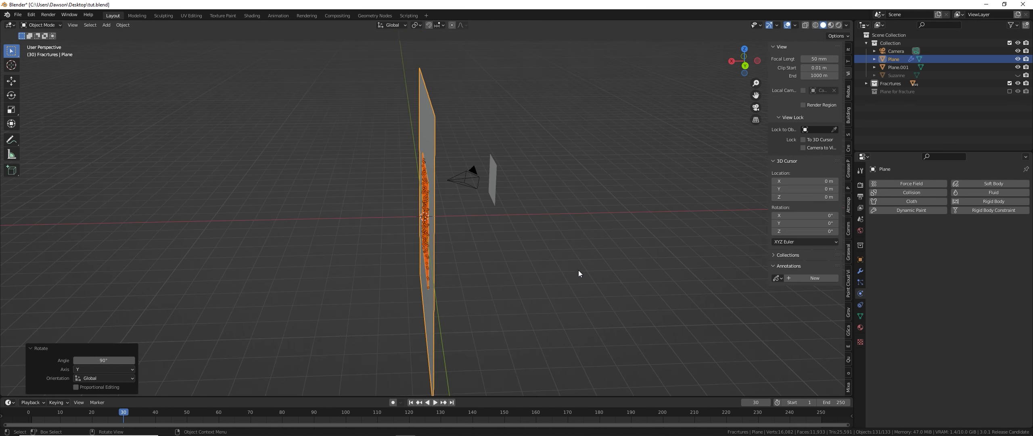
key(g)
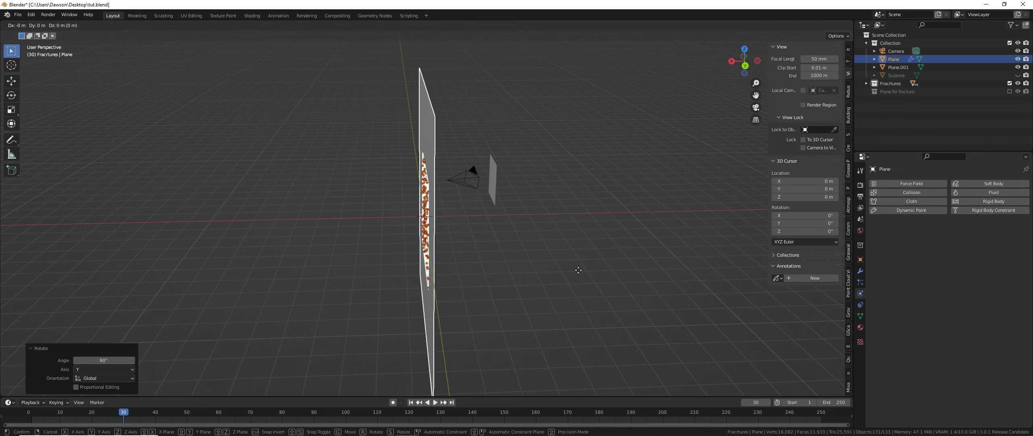
key(Escape)
drag(454, 164, 544, 197)
key(g)
key(x)
click(433, 204)
Delete the small plane Plane.001 near the camera.
middle_drag(432, 204, 458, 211)
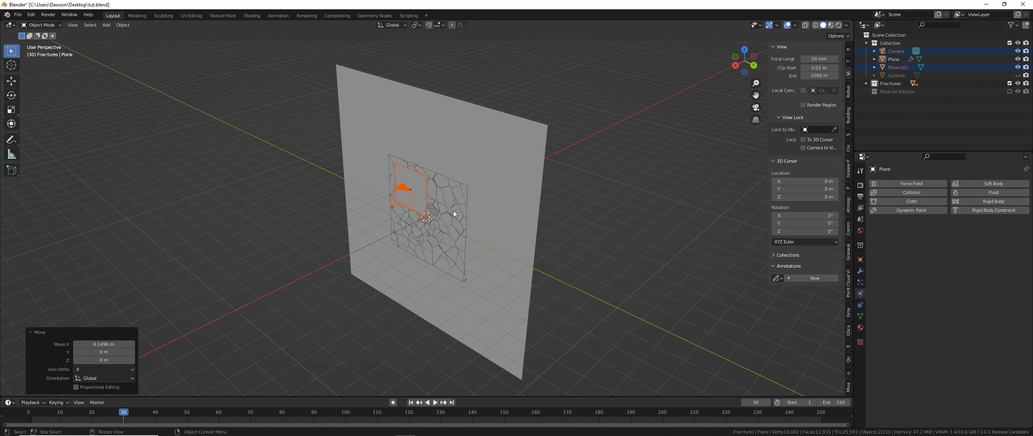
key(x)
click(423, 188)
Look through the camera and move it by about 0.81 m in X and -1.29 m in Y, in View orientation, to frame the broken center.
middle_drag(551, 224, 455, 249)
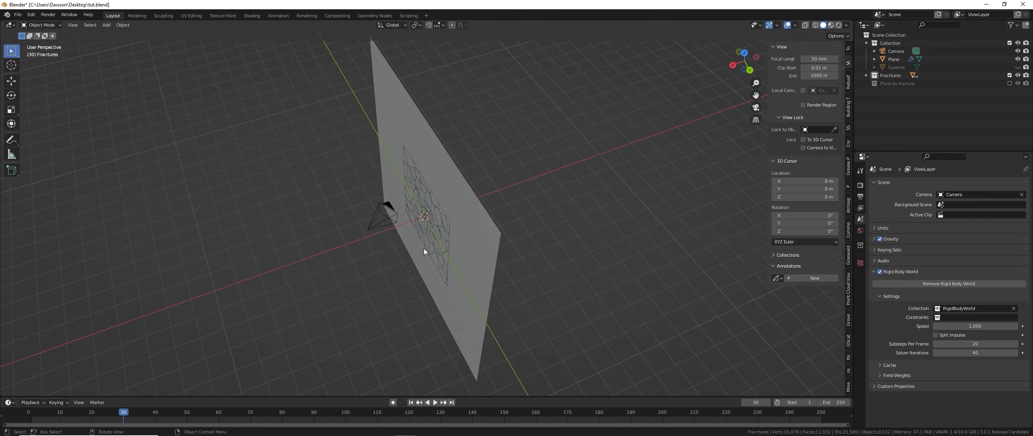
click(387, 221)
key(KP_1)
key(KP_0)
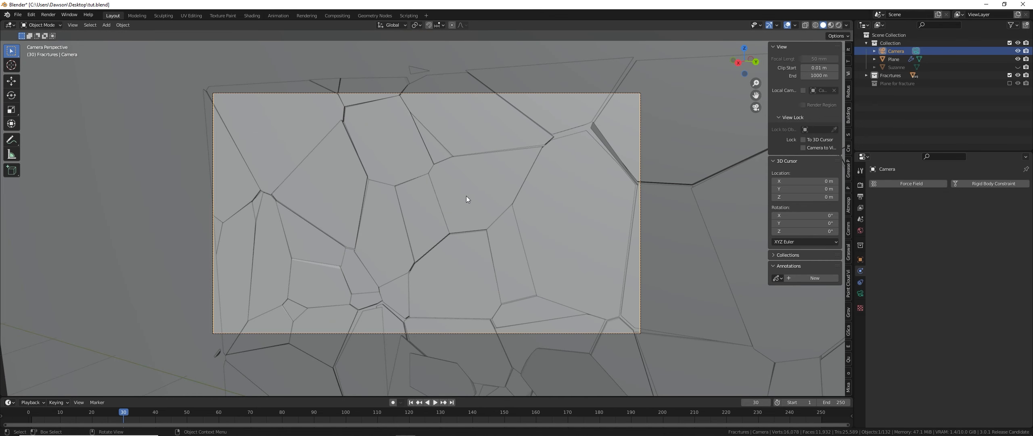
scroll(466, 196, up, 2)
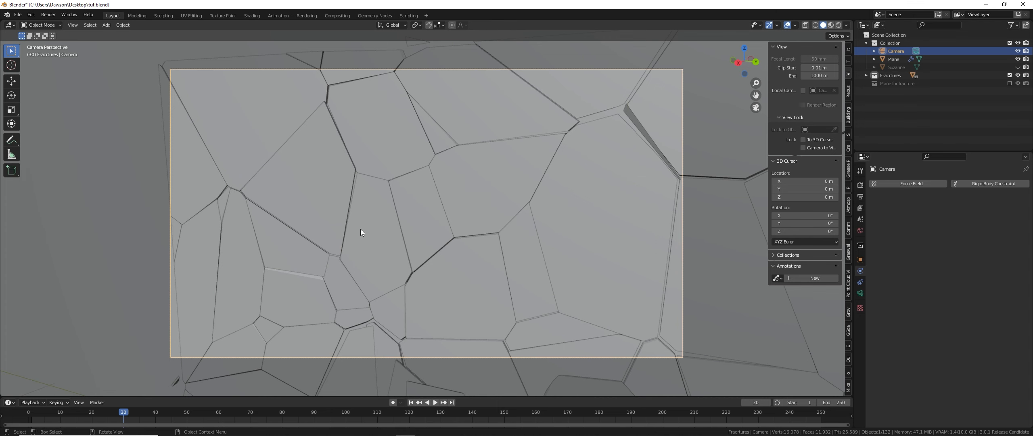
key(g)
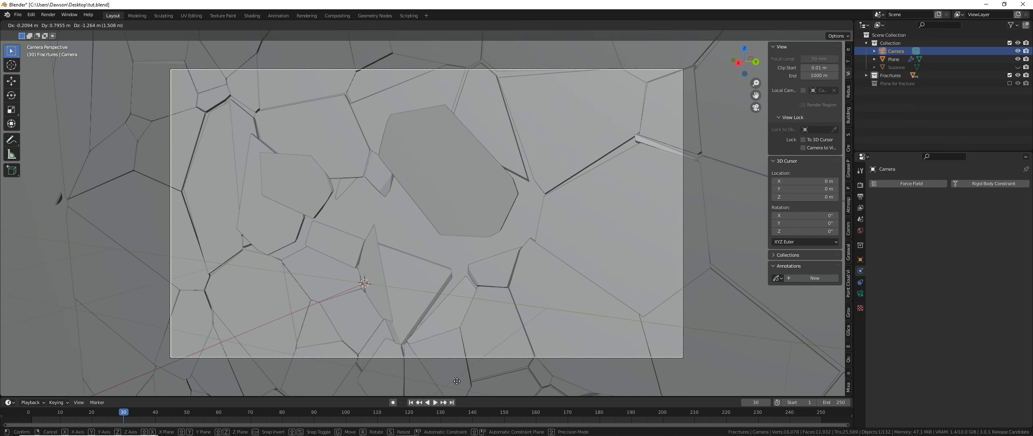
click(502, 384)
Preview the camera framing in rendered shading, and return the viewport to solid shading.
click(839, 25)
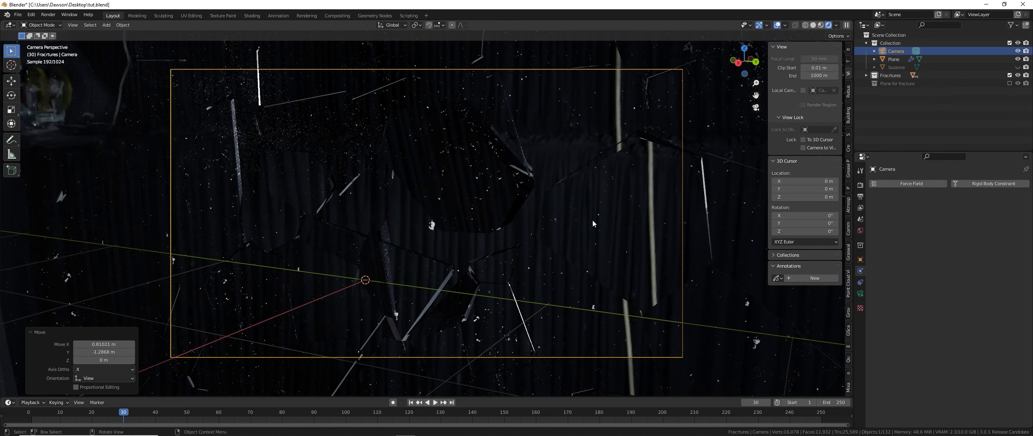
click(815, 28)
click(815, 27)
Enable Depth of Field for the camera.
middle_drag(624, 169, 597, 178)
scroll(548, 205, down, 6)
click(362, 220)
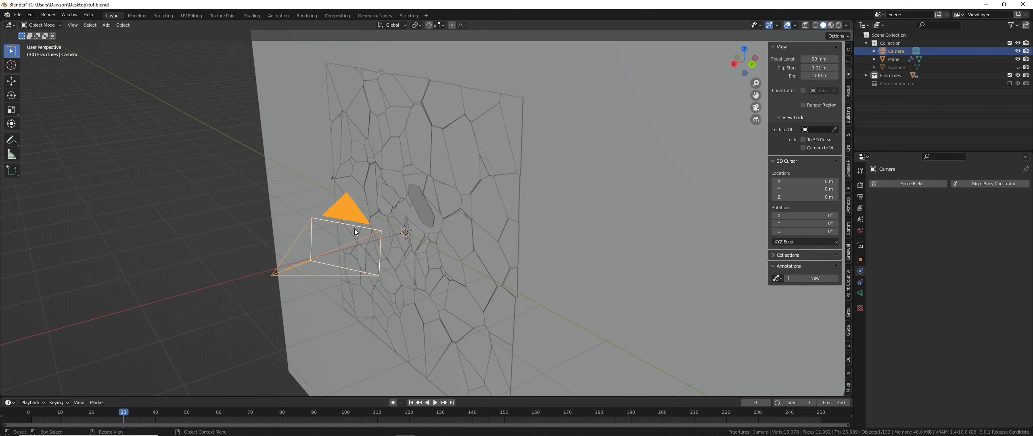
scroll(909, 307, down, 3)
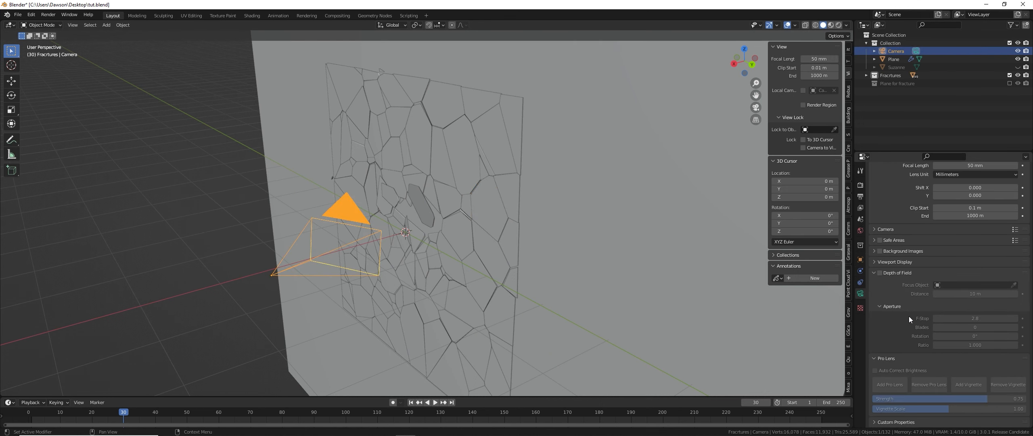
click(881, 273)
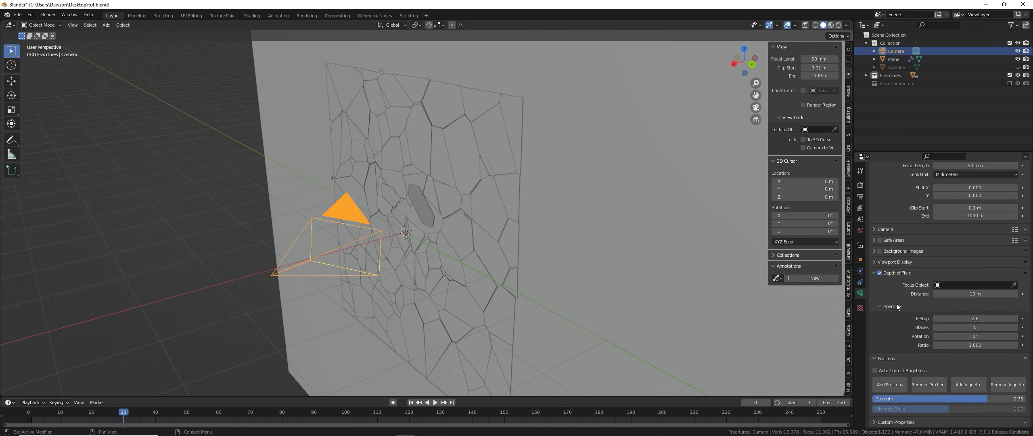
Set the camera's depth-of-field F-Stop to 2.2 and its focal length to 55 mm.
scroll(897, 304, up, 2)
click(992, 350)
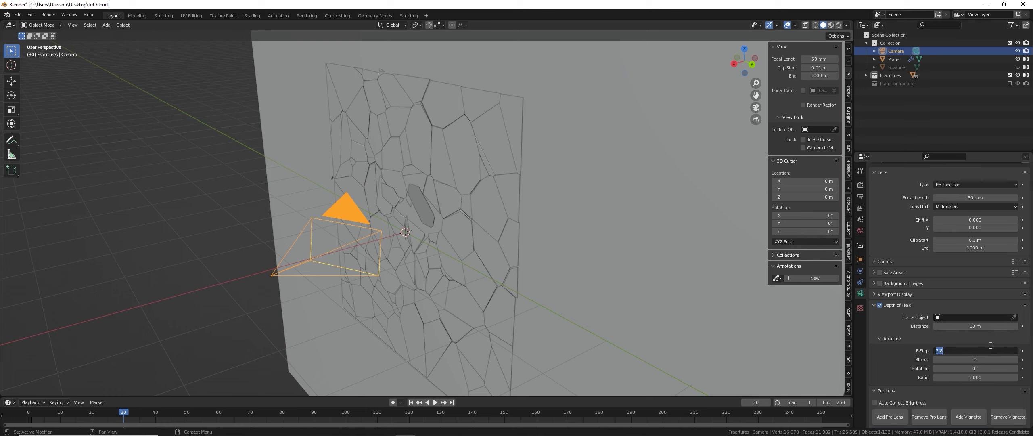
text(2.2)
key(Return)
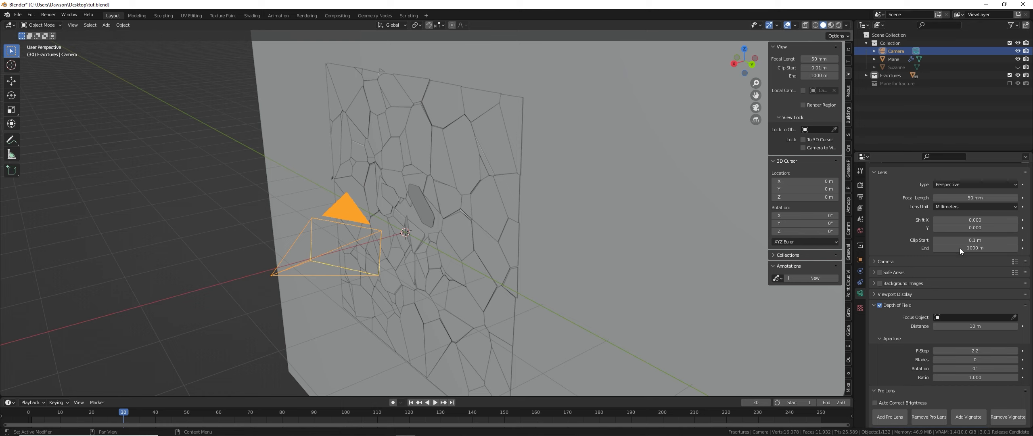
click(972, 197)
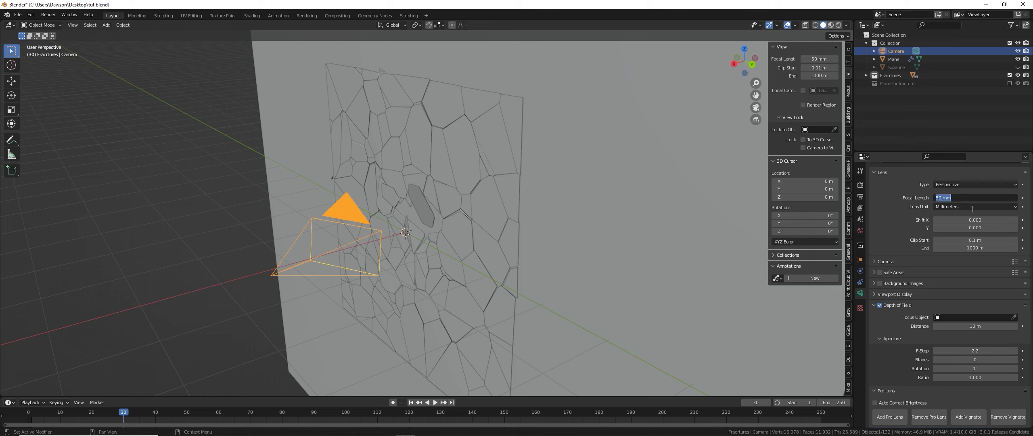
text(55)
key(Return)
Examine the camera's position and direction relative to the fractured mirror from several angles.
middle_drag(182, 333, 589, 260)
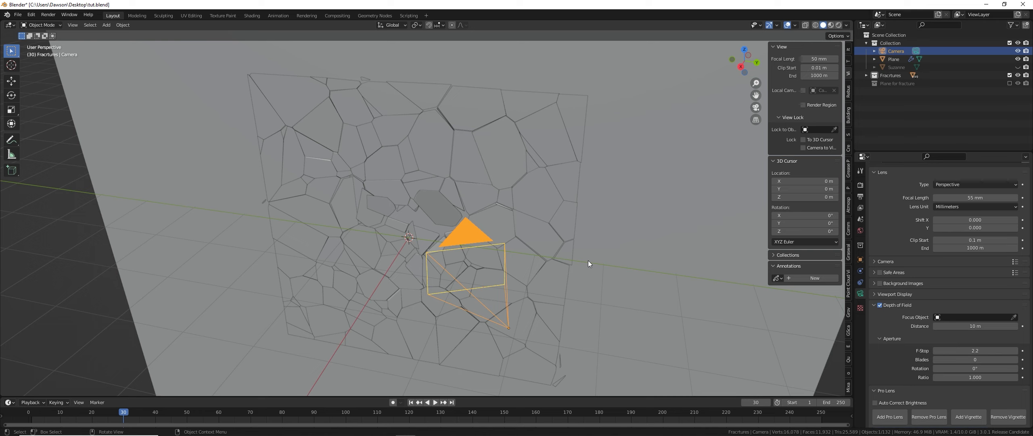
middle_drag(454, 274, 560, 259)
click(730, 192)
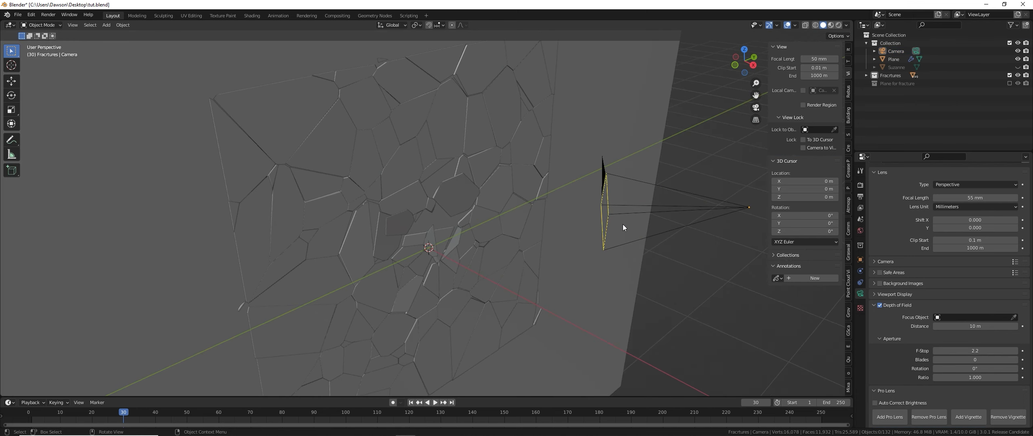
click(655, 211)
click(702, 202)
middle_drag(642, 285, 666, 268)
click(966, 219)
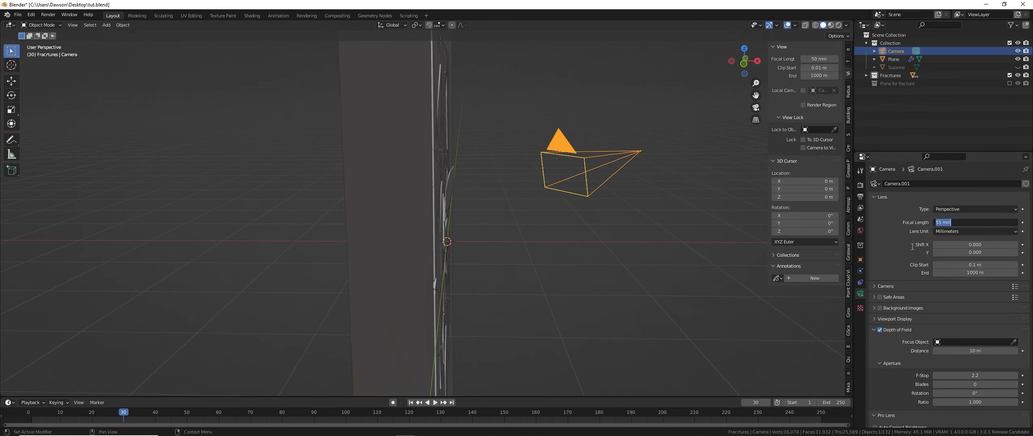
click(925, 222)
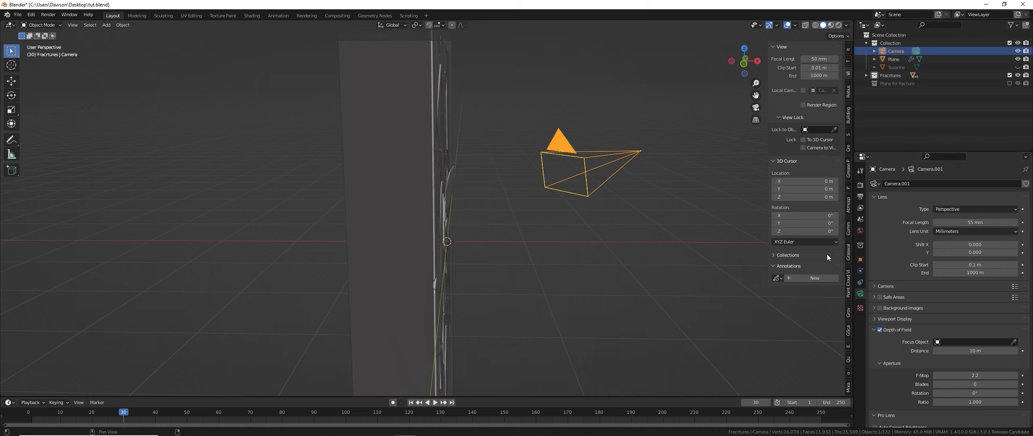
middle_drag(714, 240, 511, 273)
middle_drag(418, 255, 634, 233)
click(633, 233)
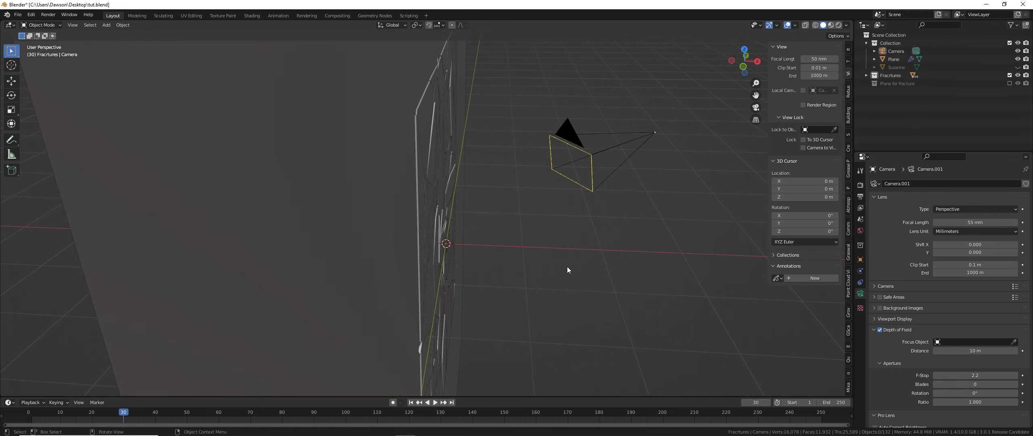
middle_drag(566, 266, 565, 217)
click(588, 161)
middle_drag(588, 162, 655, 206)
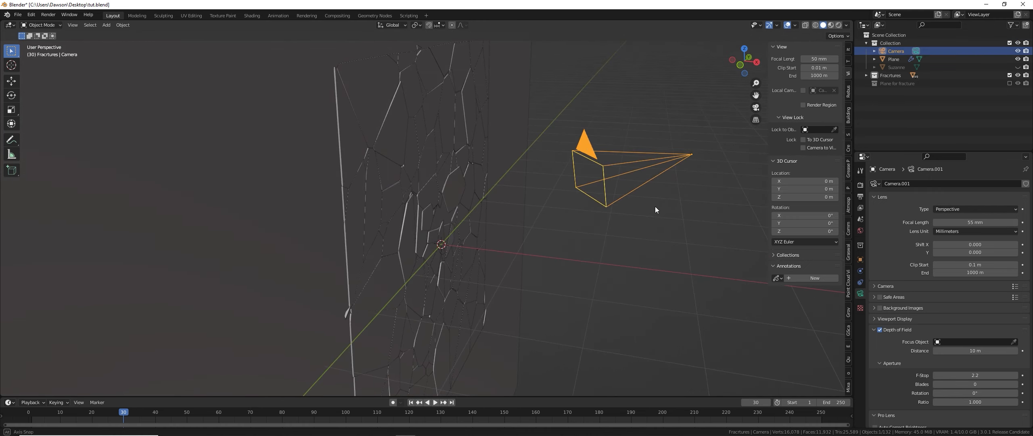
click(581, 213)
middle_drag(581, 239, 614, 245)
click(602, 165)
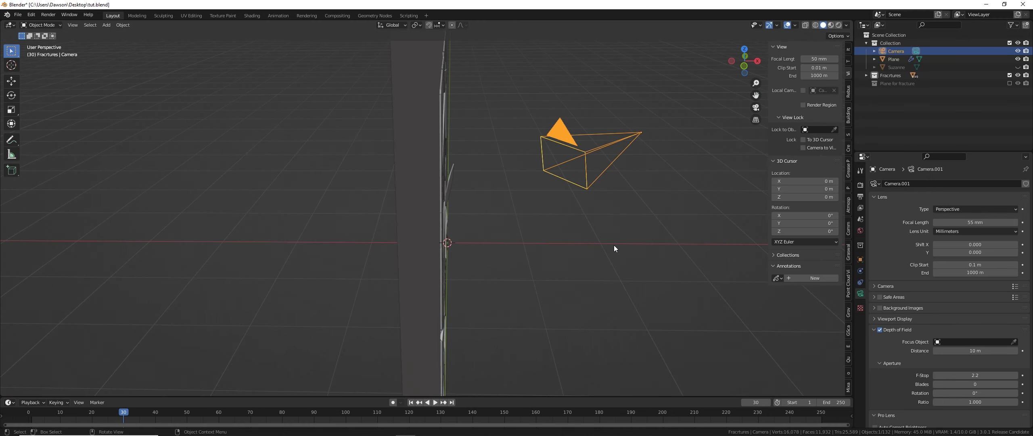
middle_drag(603, 241, 514, 230)
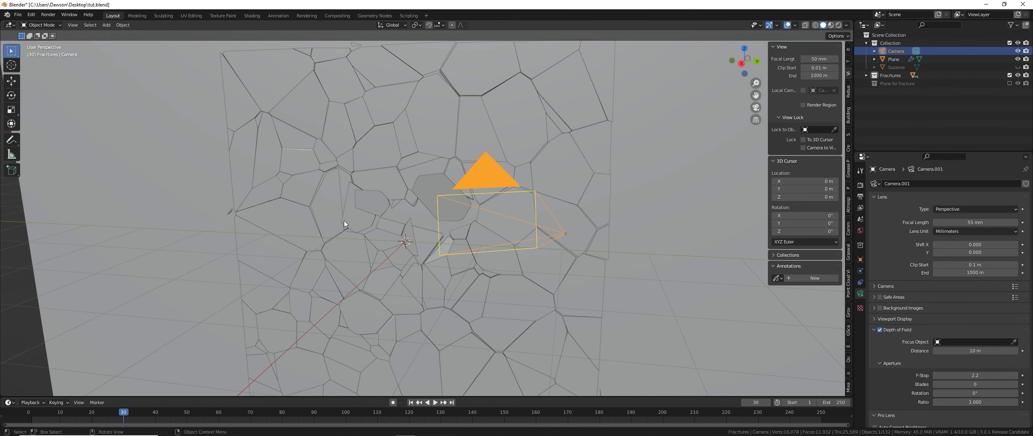
Import the video CLIP10.mov from the Downloads folder as an image plane.
right_click(356, 230)
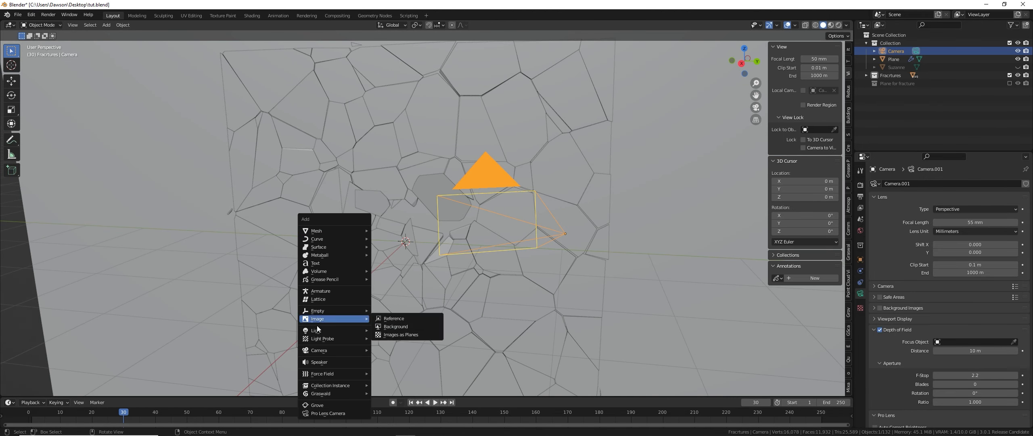
middle_drag(502, 216, 456, 230)
key(shift+a)
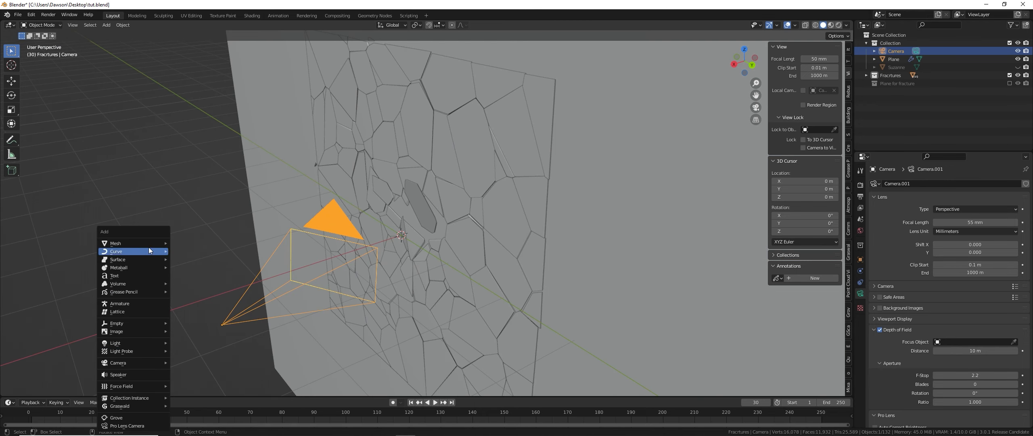
mouse_move(149, 245)
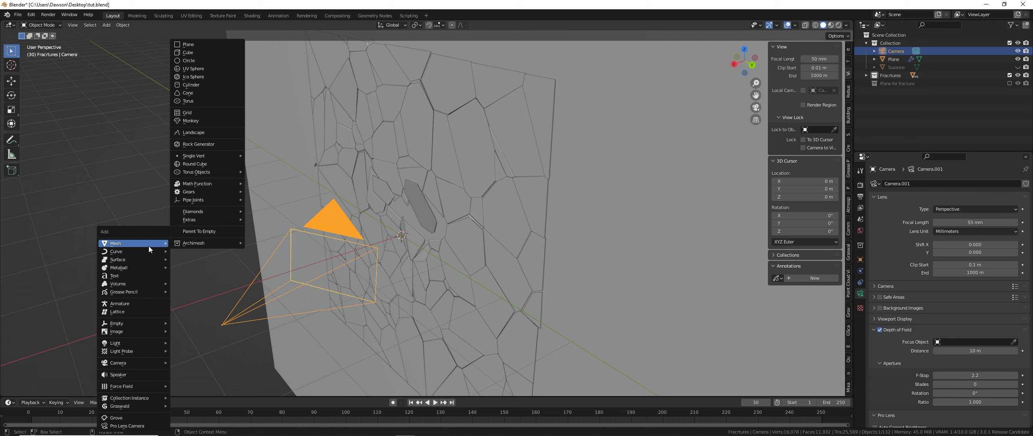
mouse_move(140, 331)
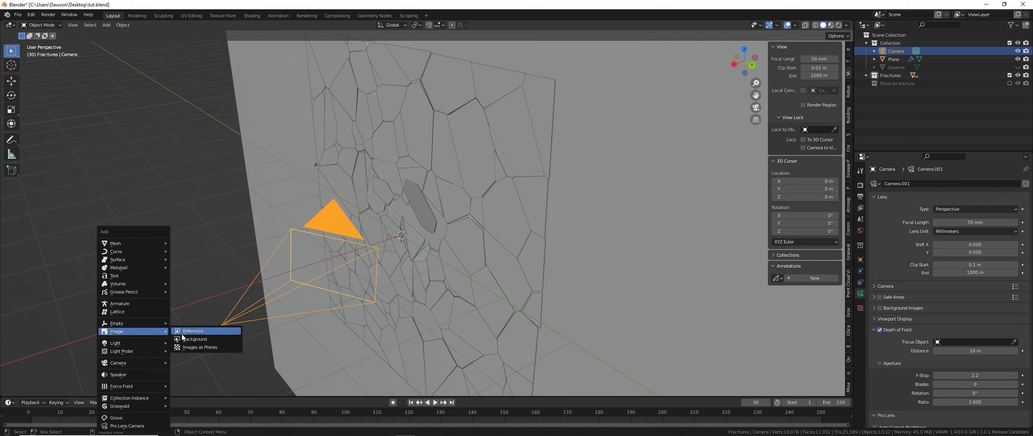
click(222, 348)
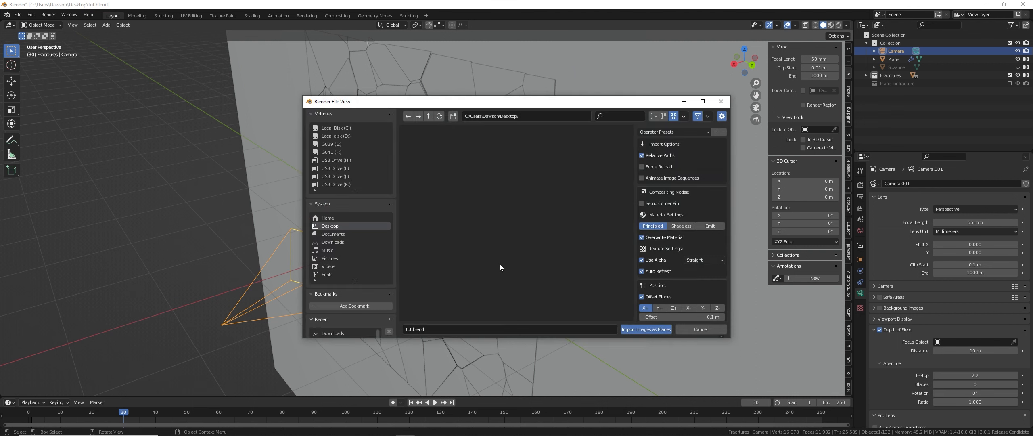
click(355, 242)
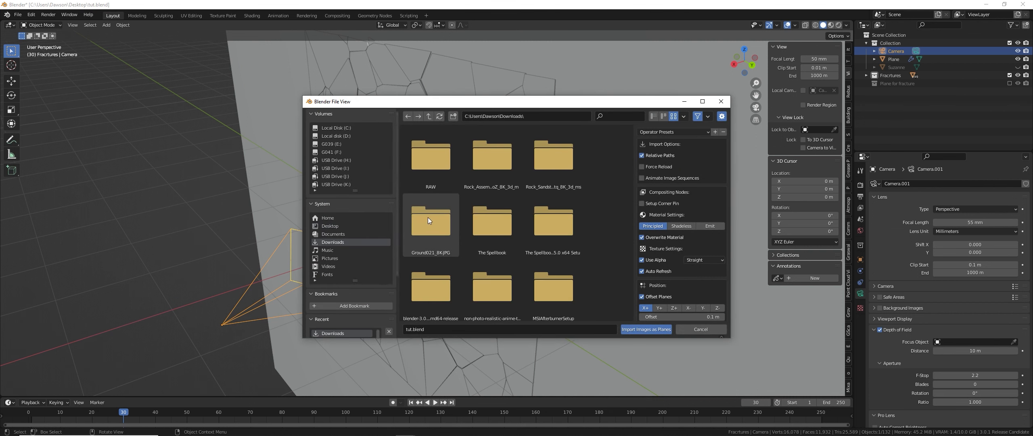
scroll(446, 215, down, 10)
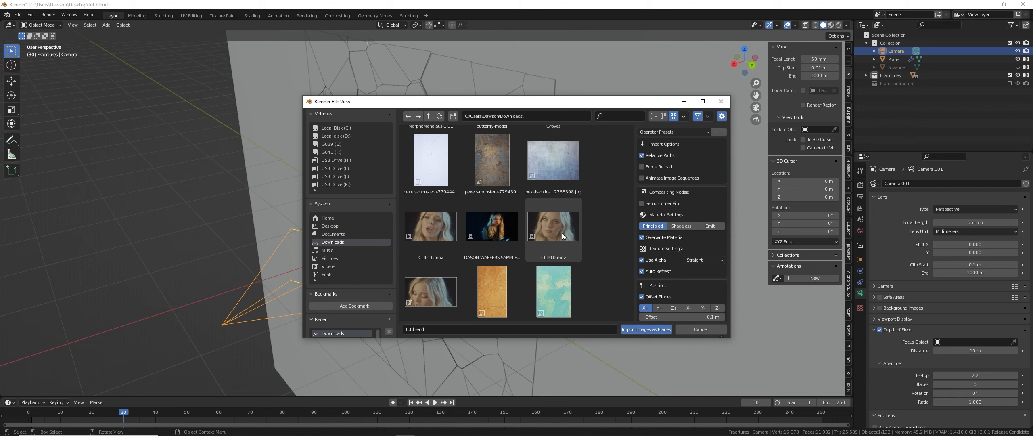
double_click(554, 240)
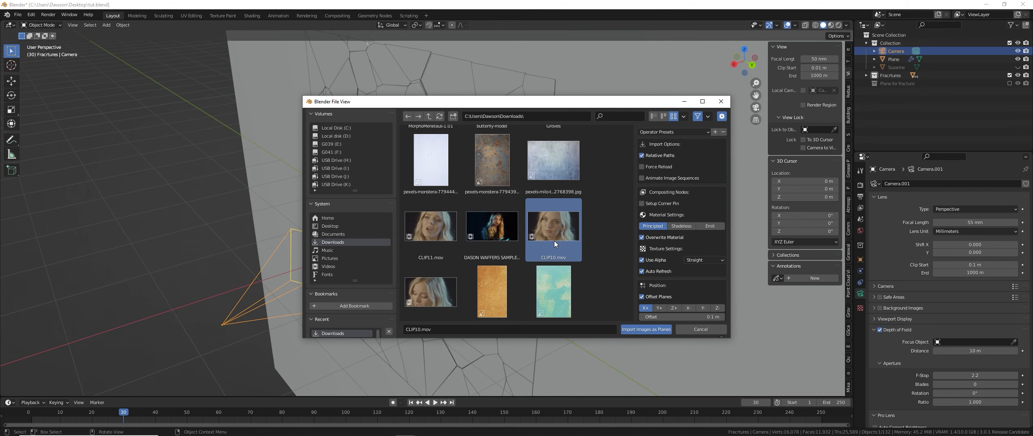
Move the CLIP10 plane about 3.67 m along the global X axis, out in front of the mirror.
middle_drag(323, 238, 398, 224)
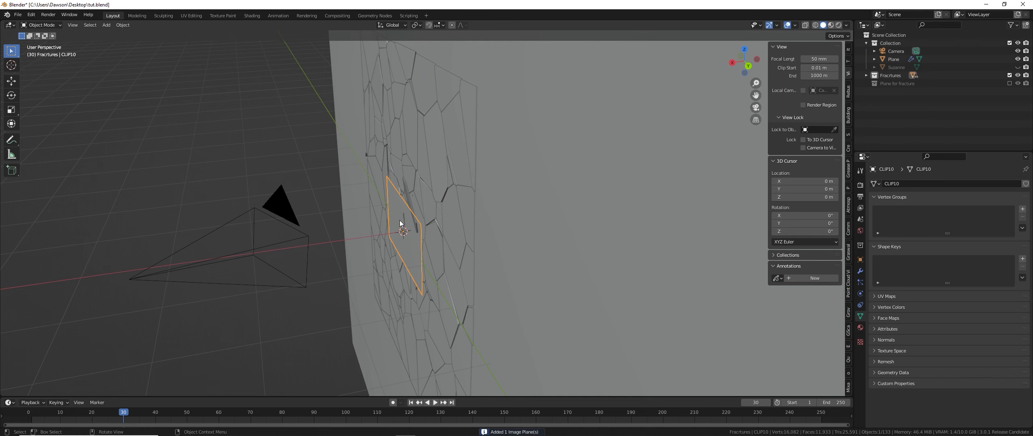
key(g)
key(x)
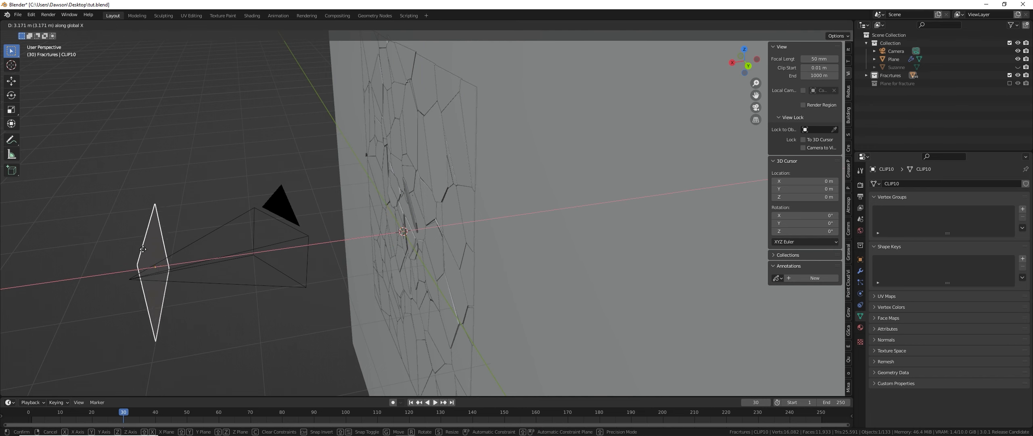
click(125, 248)
middle_drag(124, 249, 492, 215)
scroll(192, 227, down, 6)
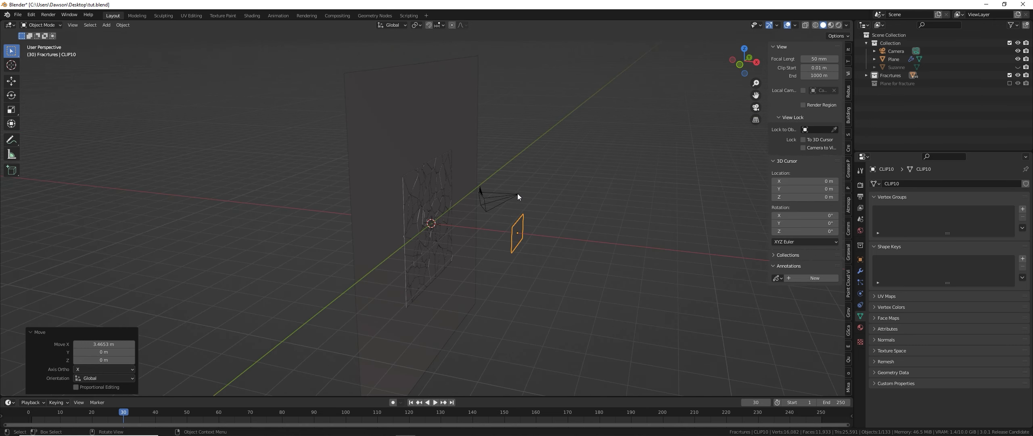
middle_drag(551, 241, 484, 223)
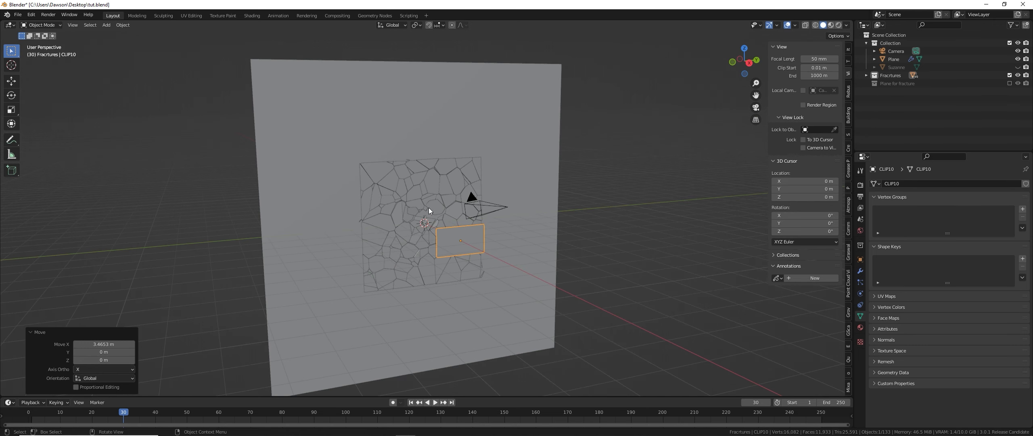
Split the 3D viewport, show the camera view in rendered shading in the second one, and enable Render Region.
drag(851, 20, 467, 26)
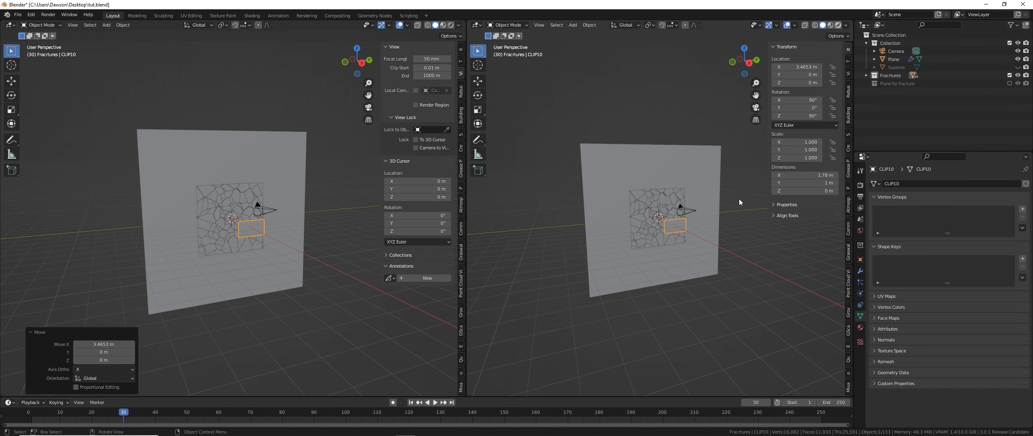
key(z)
key(KP_0)
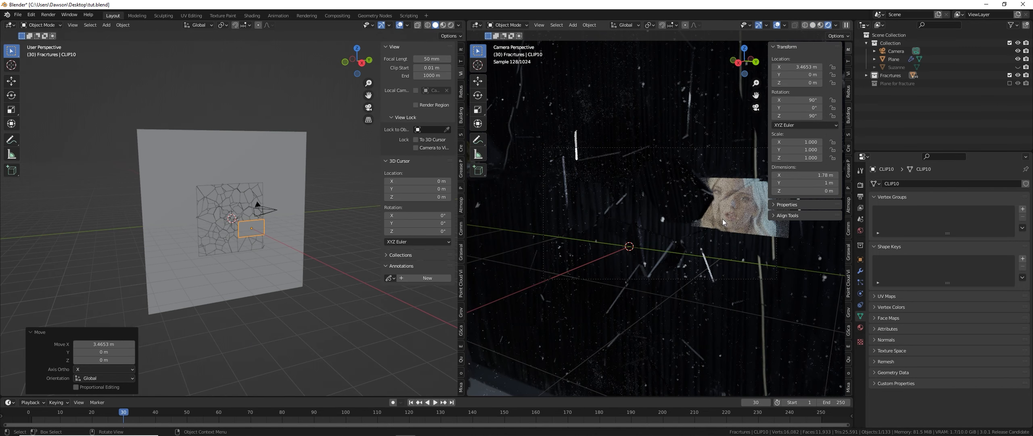
click(860, 196)
click(939, 239)
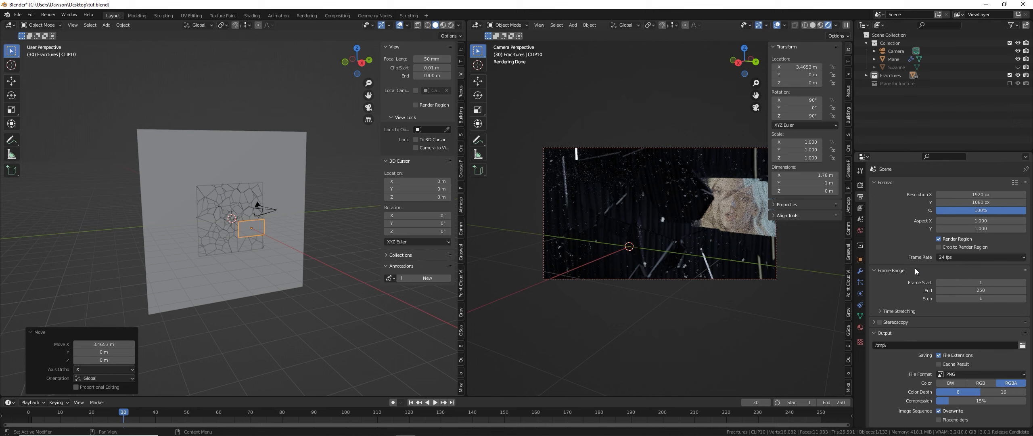
Set the output frame rate to 23.98 fps and the horizontal resolution to 1920 px.
click(964, 258)
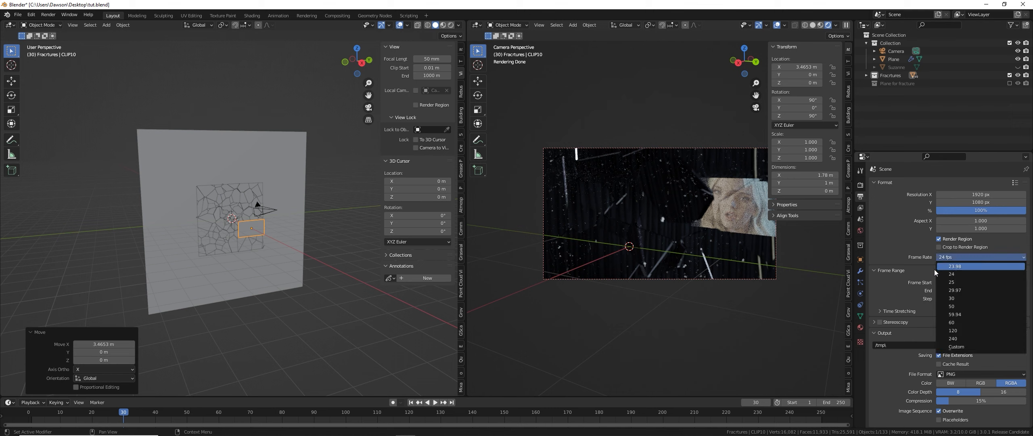
click(964, 258)
click(966, 258)
click(966, 267)
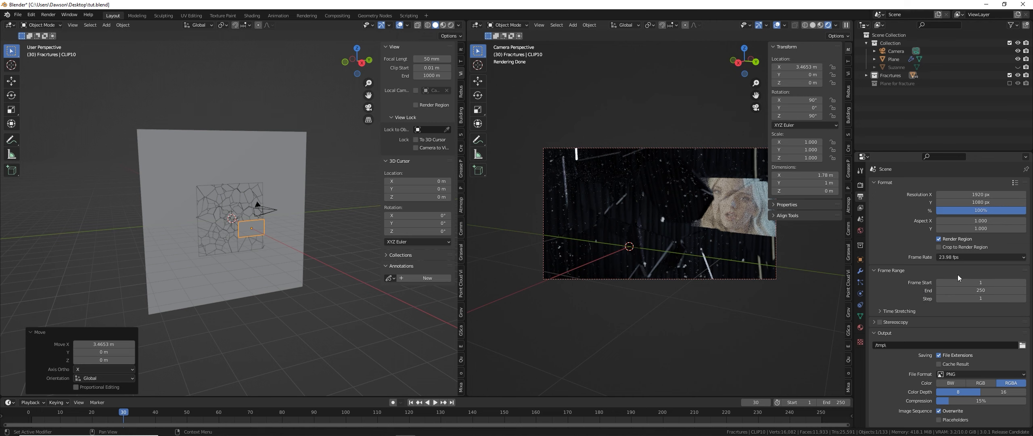
click(966, 257)
drag(981, 194, 981, 194)
click(981, 194)
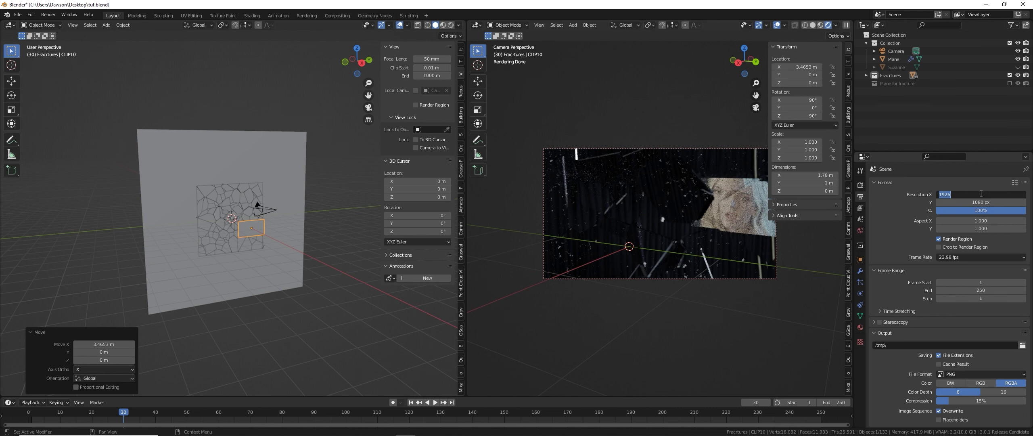
text(1920)
key(Return)
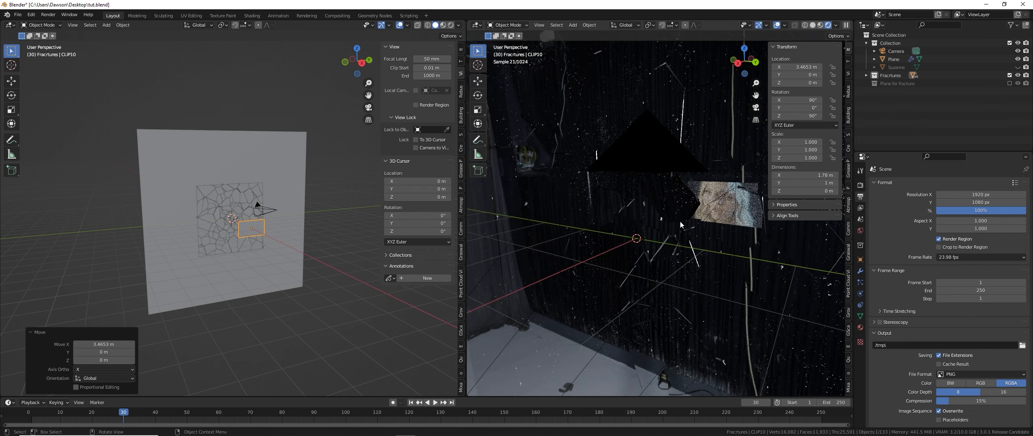
Scale up the CLIP10 plane so its reflection fills more of the camera view.
scroll(247, 239, up, 4)
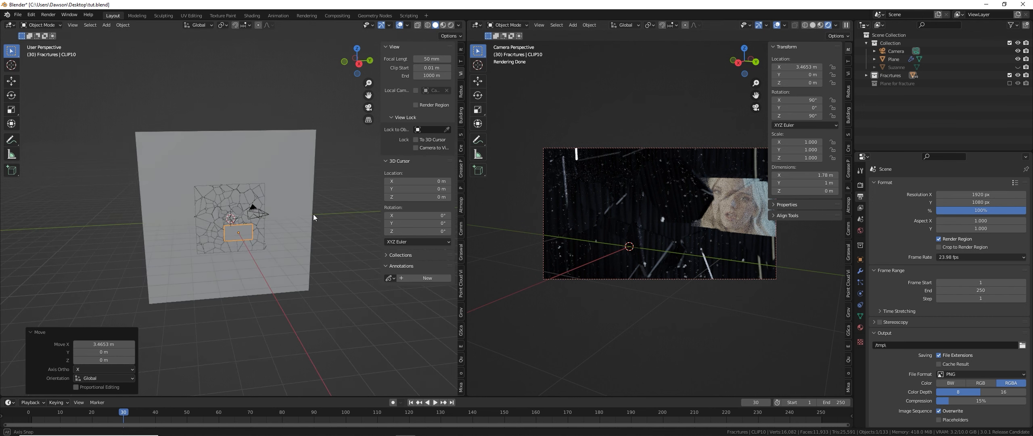
key(s)
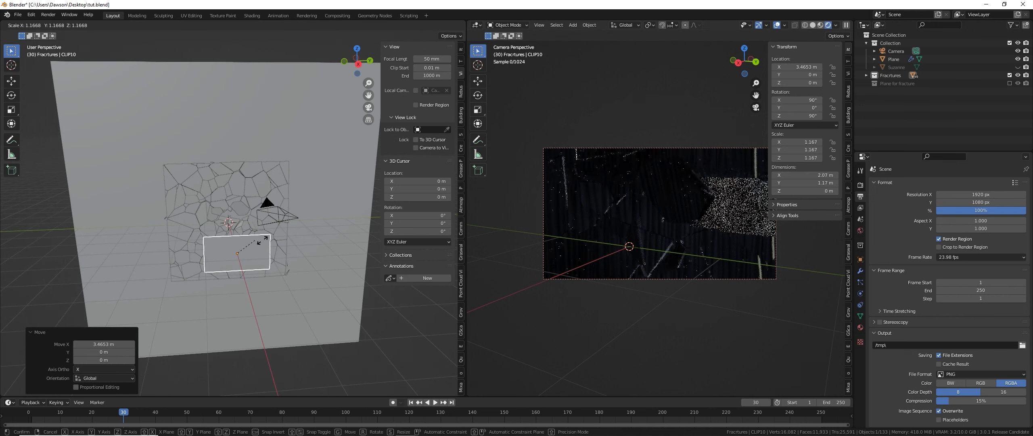
click(318, 239)
Rotate the camera by about -16.1° around the global Z axis to reframe the reflection.
middle_drag(293, 224, 190, 228)
click(194, 236)
key(g)
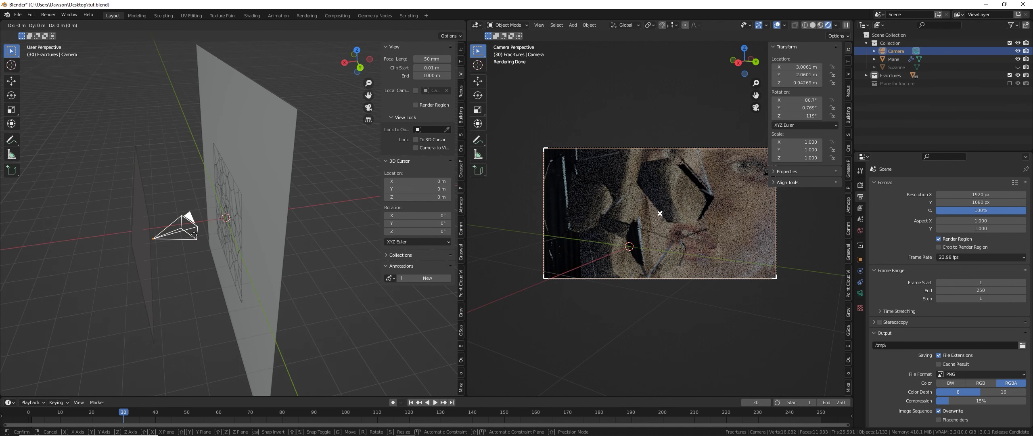
key(r)
key(z)
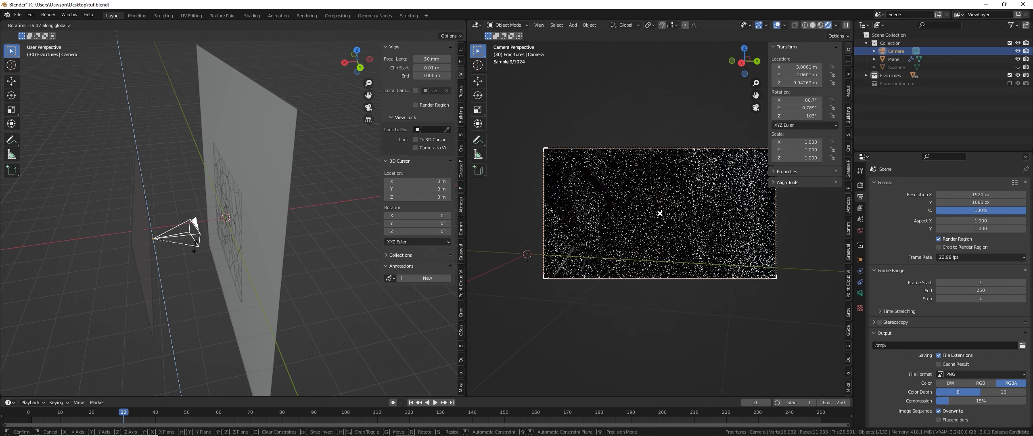
click(214, 234)
middle_drag(215, 234, 272, 259)
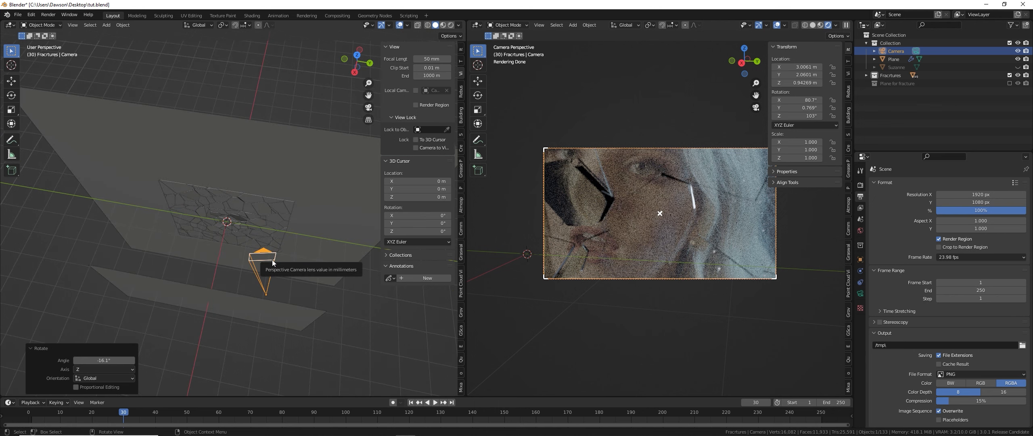
key(g)
key(z)
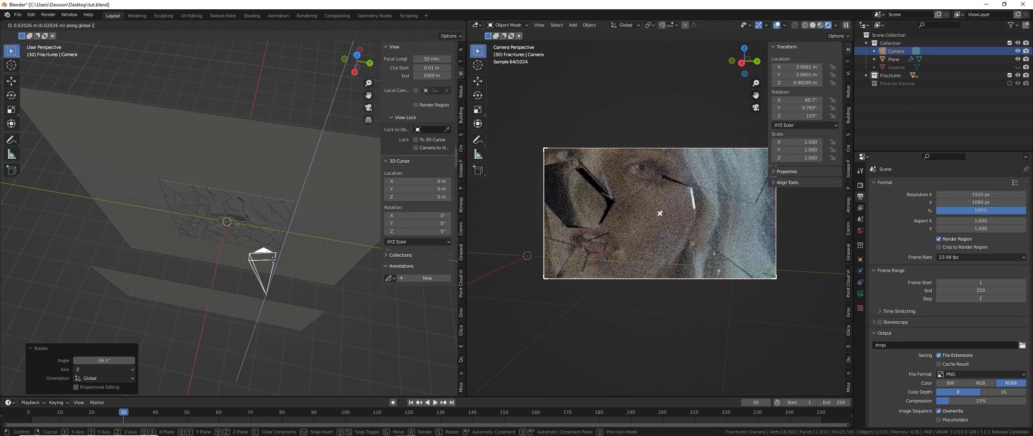
click(276, 260)
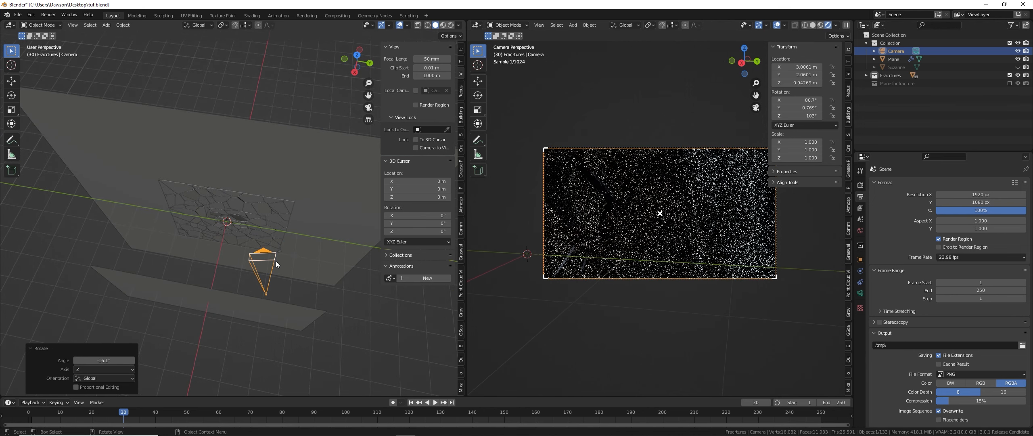
Rotate the camera about 1.14° around the global Z axis and move it about -0.78 m along the Y axis.
key(r)
key(z)
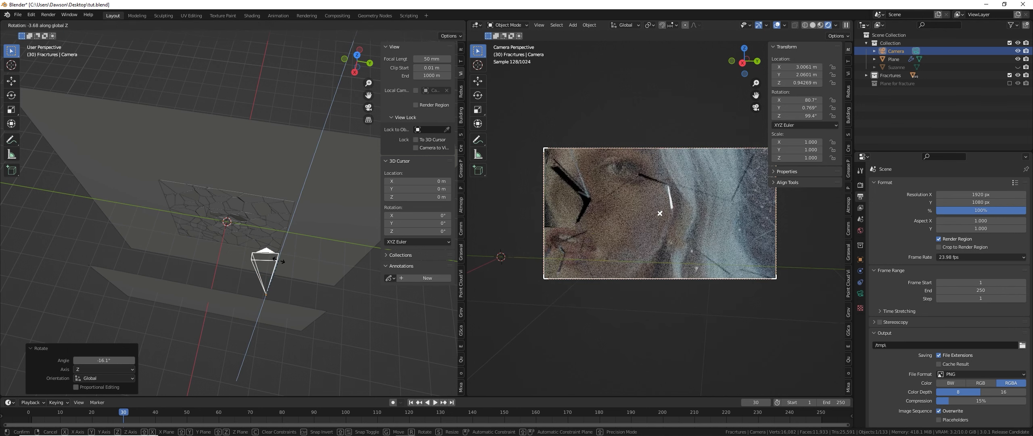
click(276, 259)
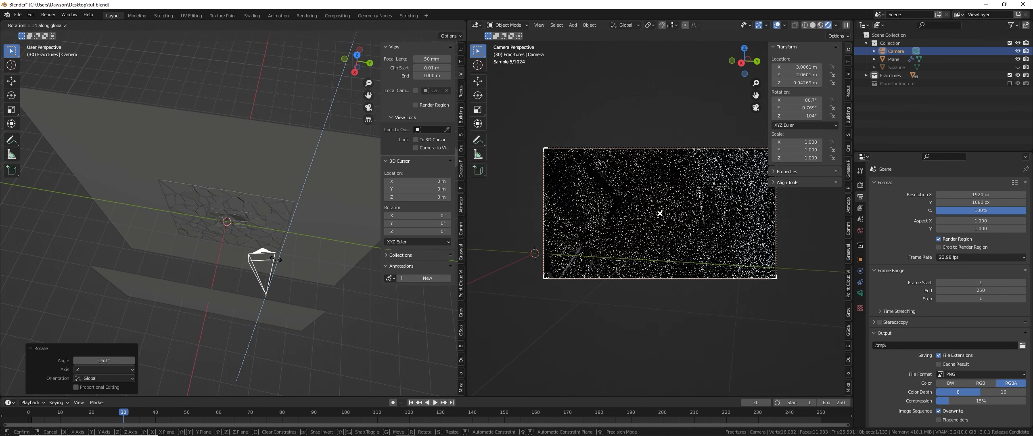
key(g)
key(y)
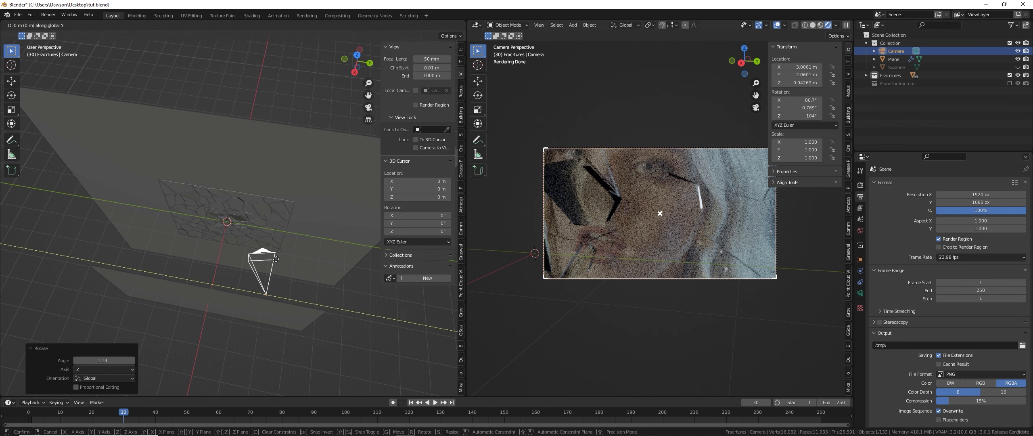
click(254, 260)
Select all objects in the Fractures collection.
middle_drag(350, 241, 257, 239)
scroll(264, 225, up, 4)
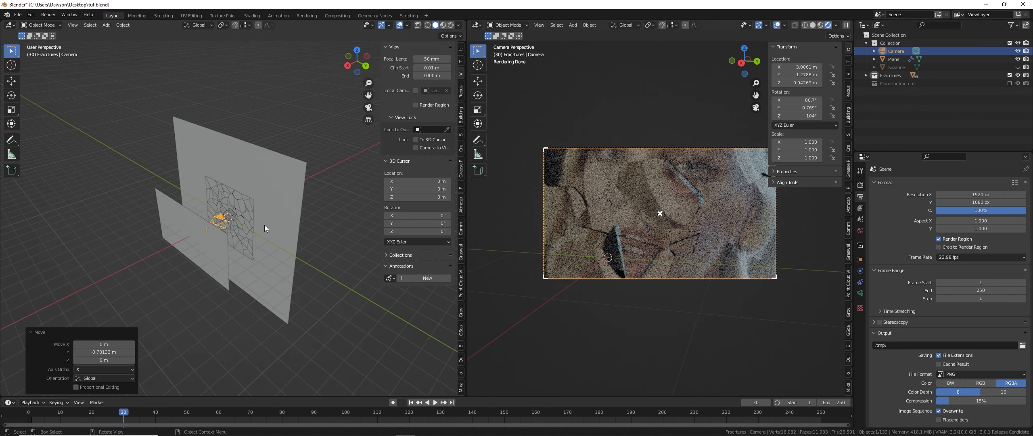
click(901, 75)
right_click(883, 71)
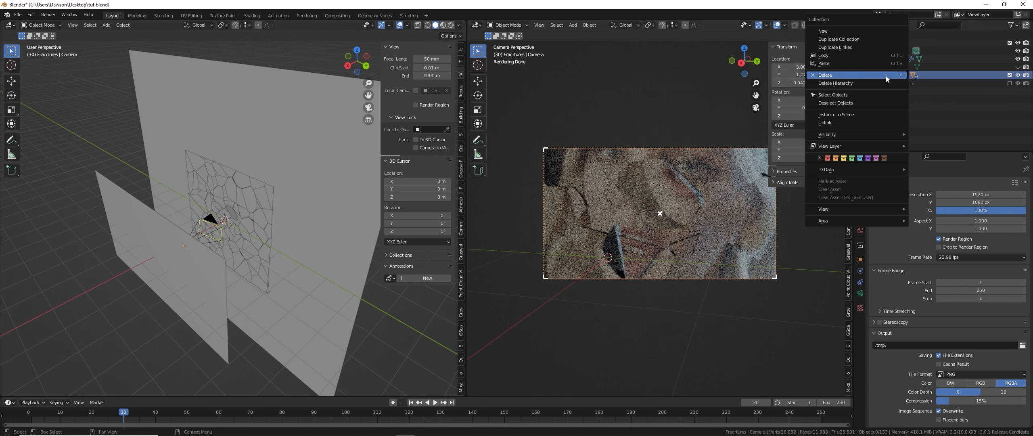
click(870, 95)
middle_drag(283, 314, 292, 187)
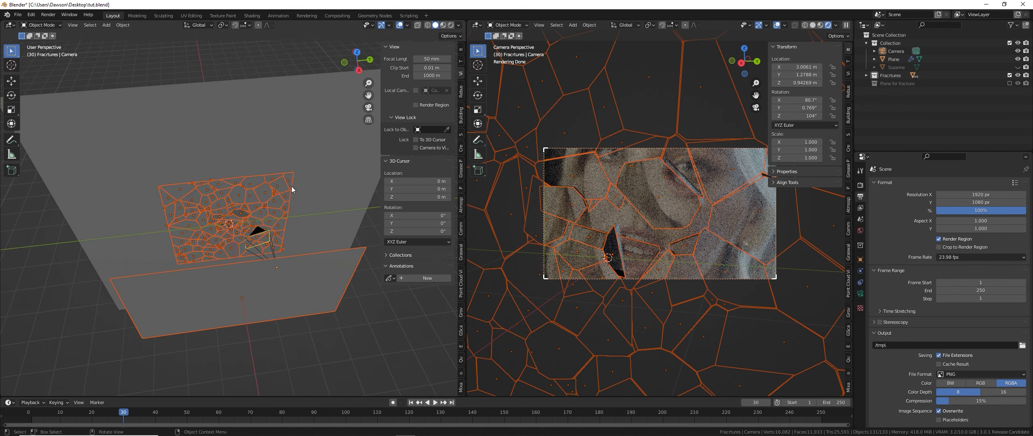
Move the CLIP10 plane out of the Fractures collection into a new collection named Images.
click(344, 264)
middle_drag(343, 263, 218, 267)
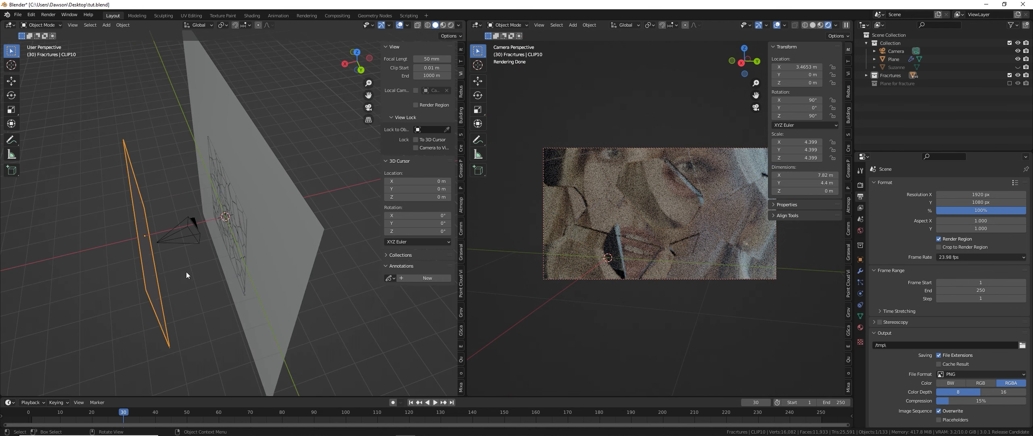
key(m)
click(144, 286)
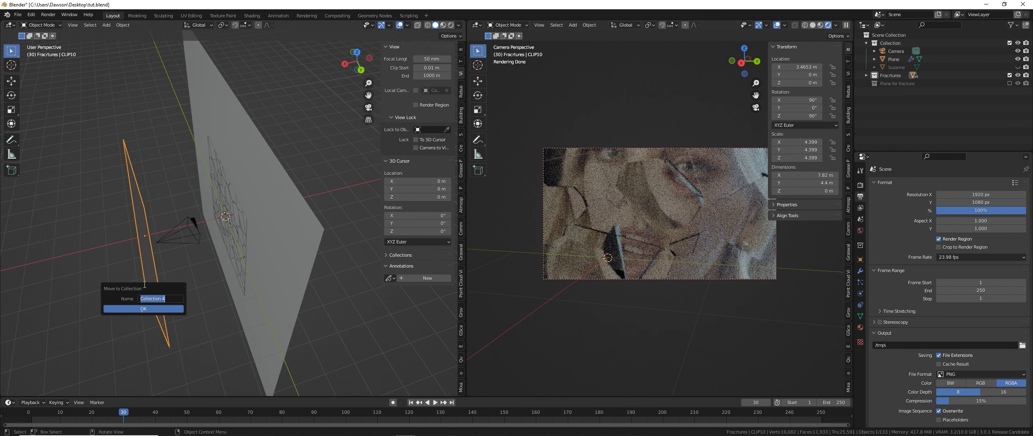
text(Ima)
key(Return)
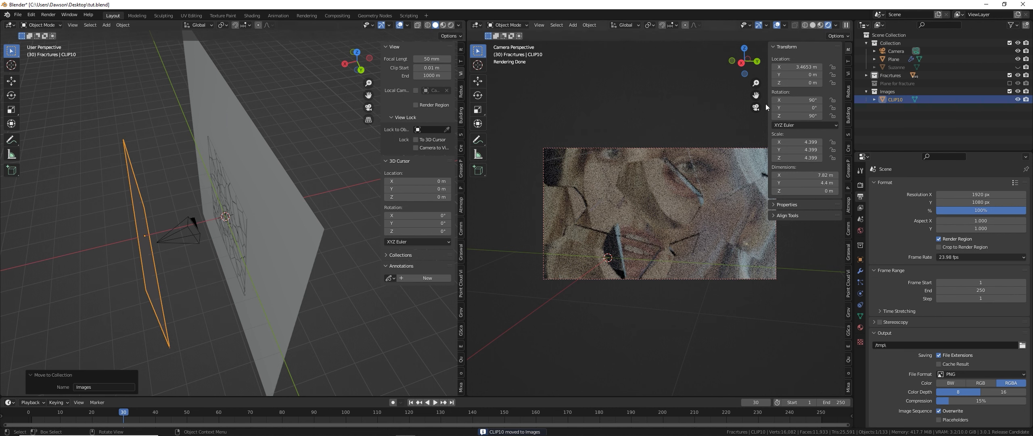
Select all objects in the Fractures collection and scale the mirror pieces down to about 0.638.
right_click(898, 77)
click(887, 95)
middle_drag(370, 263, 344, 203)
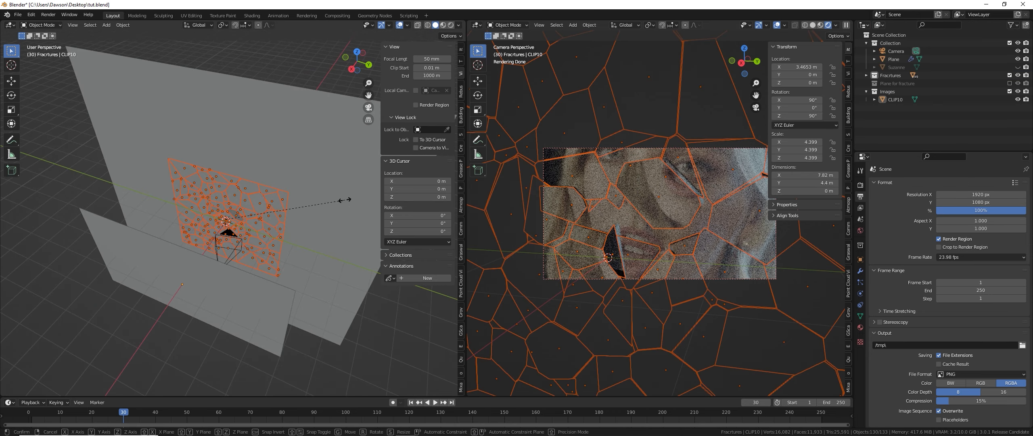
key(s)
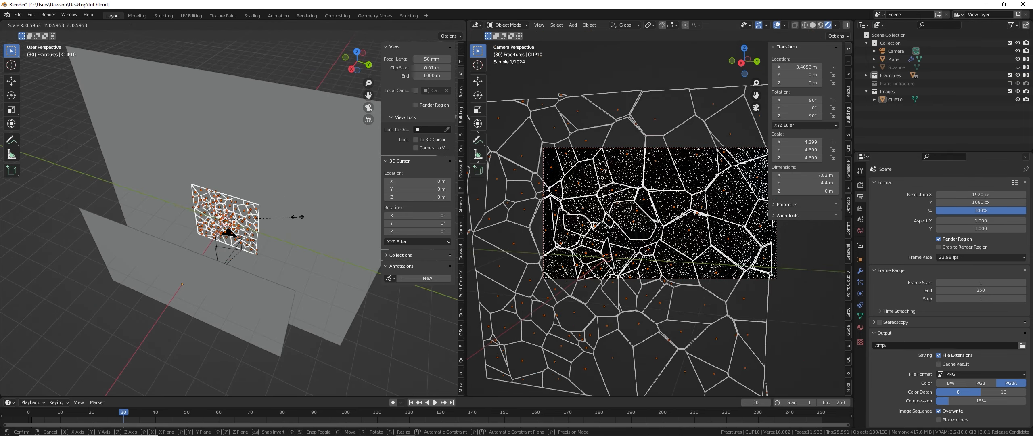
click(302, 217)
Move the selected mirror pieces about 0.27 m along the global Y axis.
middle_drag(302, 216, 331, 213)
key(g)
key(y)
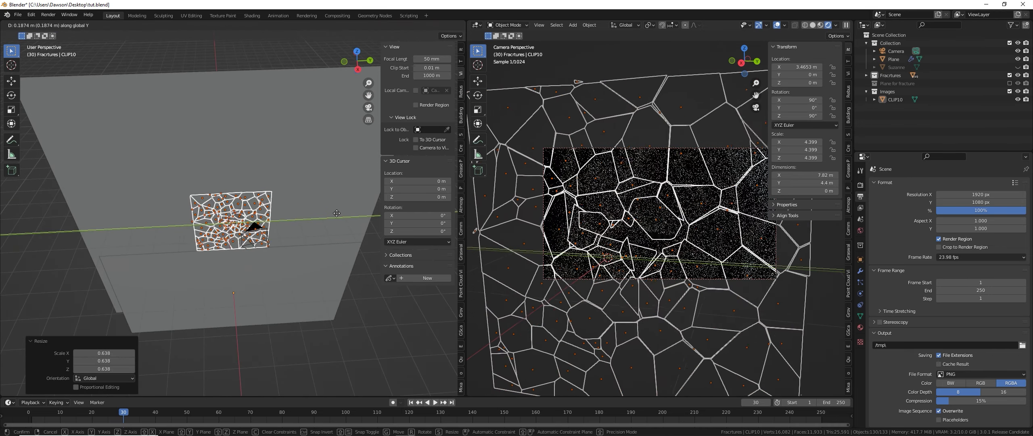
click(337, 213)
key(g)
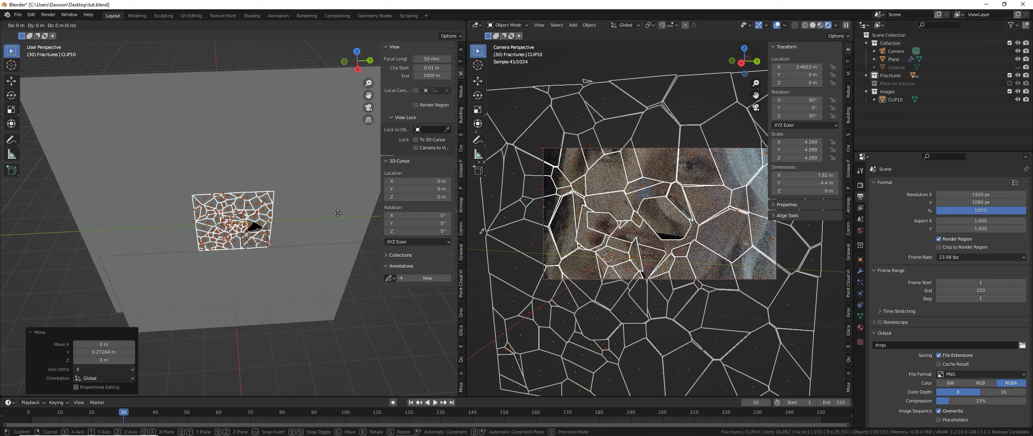
key(x)
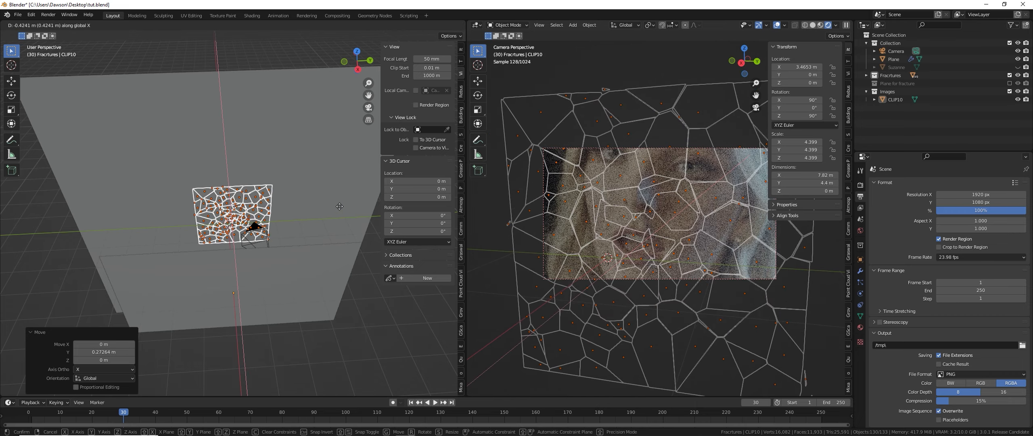
right_click(339, 206)
Raise the selected mirror pieces slightly along the global Z axis and deselect them.
key(g)
key(z)
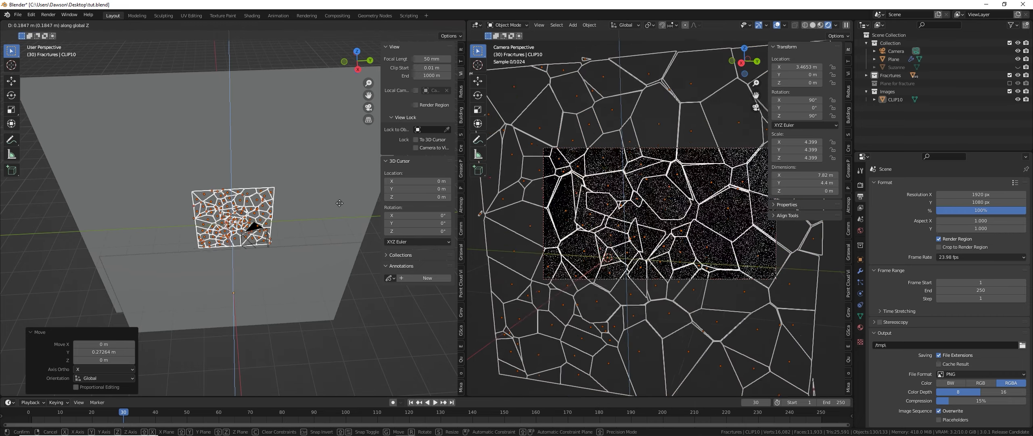
click(349, 263)
click(391, 352)
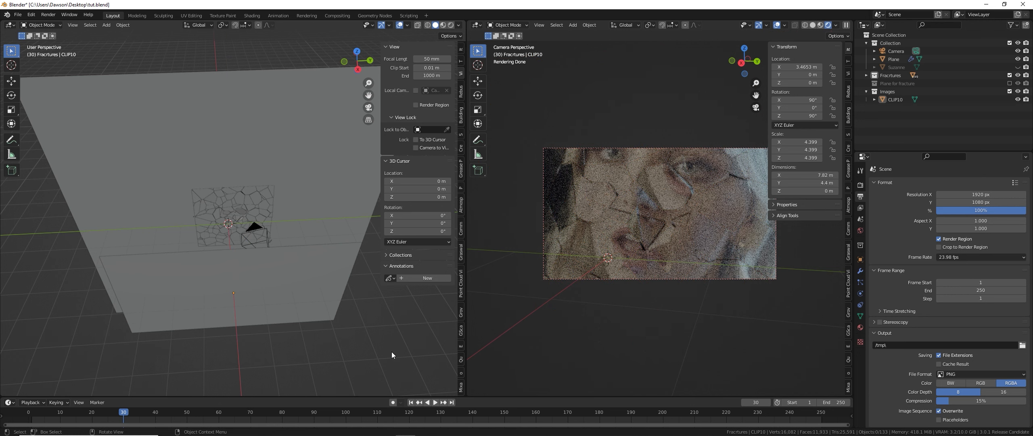
scroll(666, 226, up, 3)
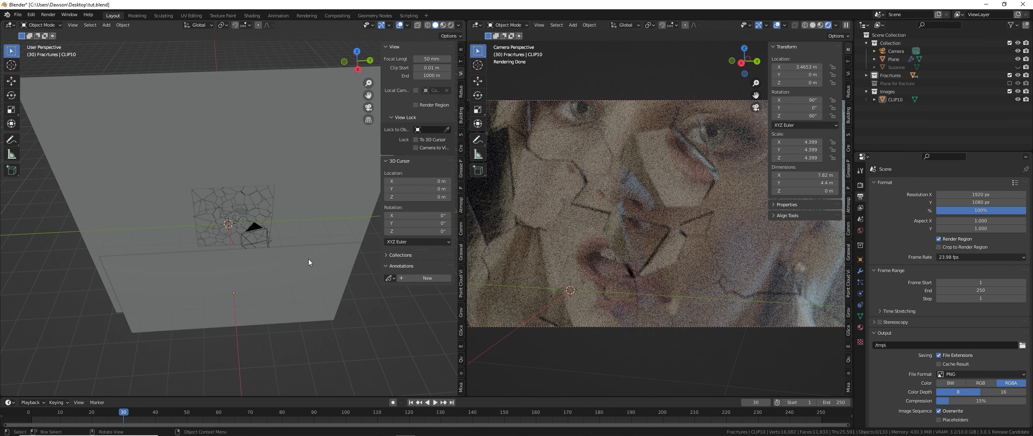
Move the camera about -1.52 m along the global X axis, closer to the fractured mirror.
middle_drag(309, 259, 250, 272)
click(233, 235)
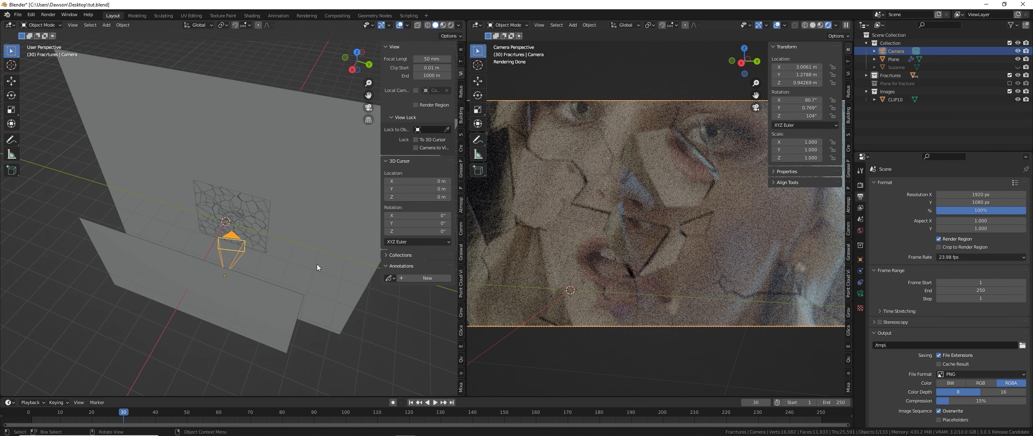
middle_drag(341, 271, 240, 260)
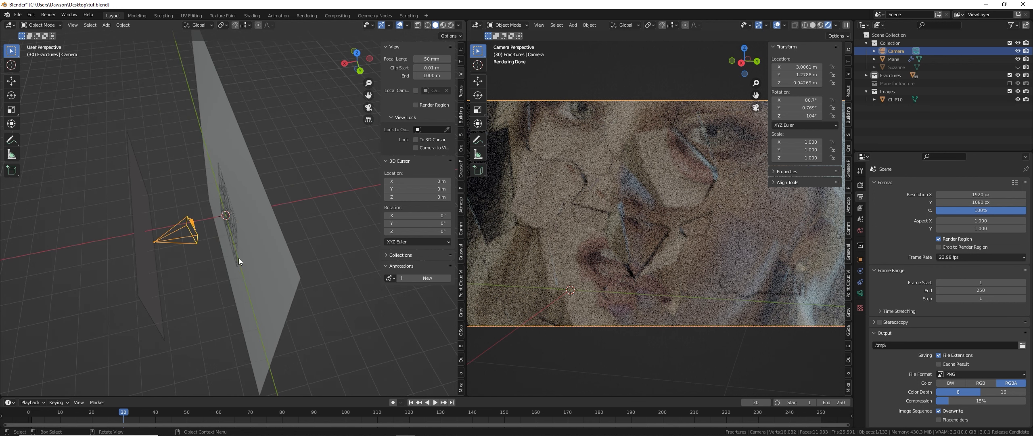
key(g)
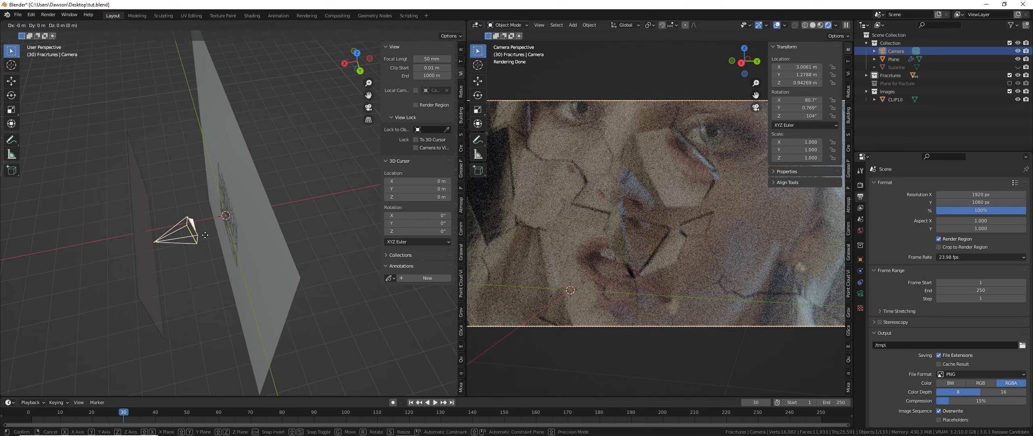
key(x)
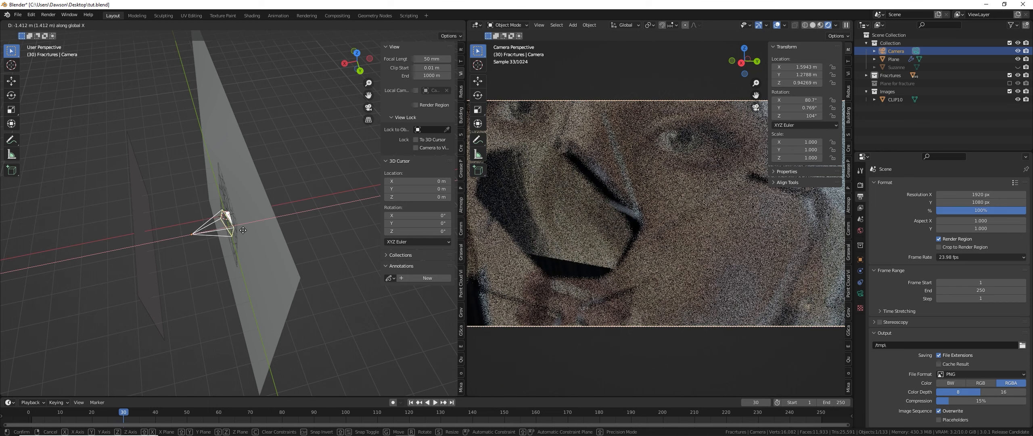
click(246, 229)
Select all the Fractures collection's objects again and scale them down to about 0.62.
middle_drag(266, 258, 334, 247)
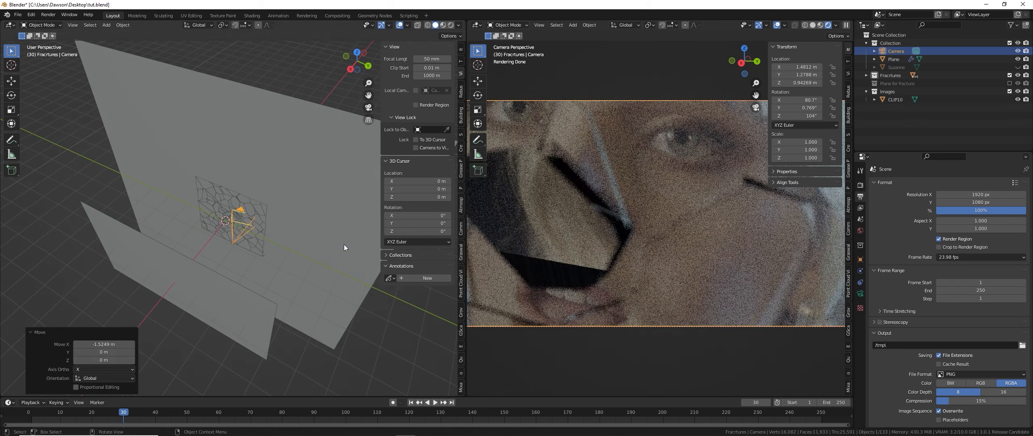
click(899, 75)
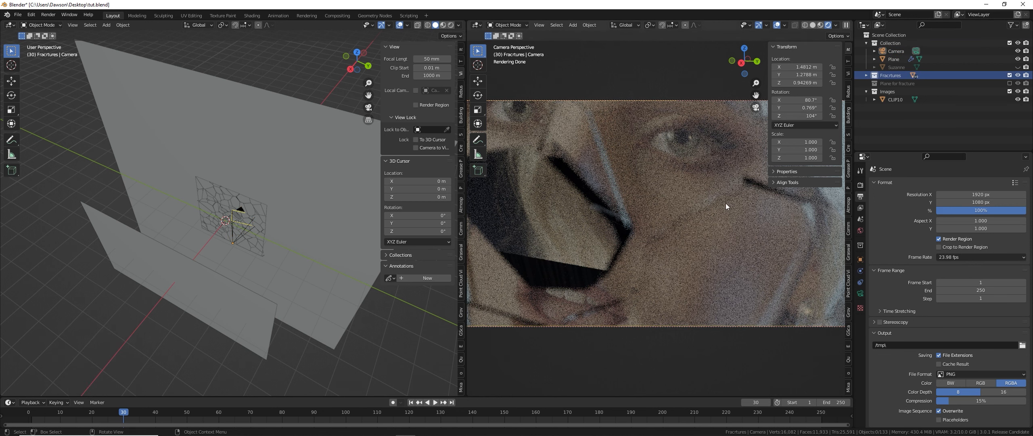
right_click(897, 74)
click(887, 91)
middle_drag(217, 273, 326, 195)
key(s)
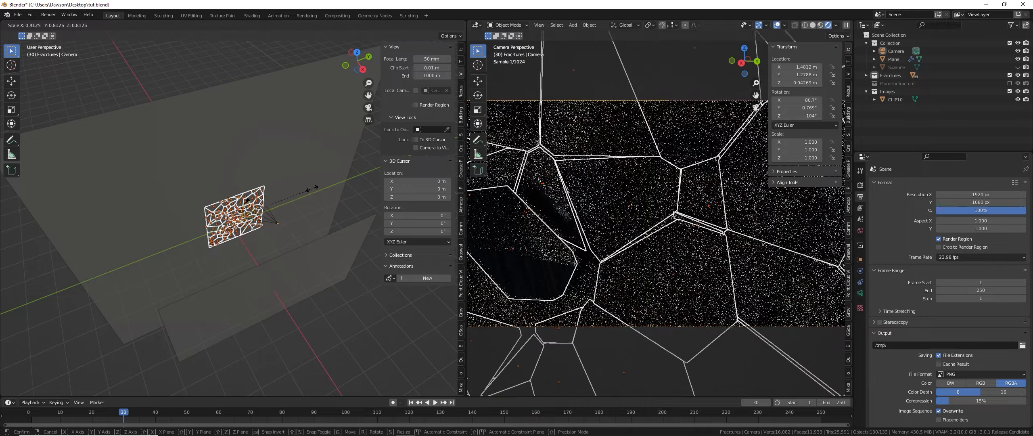
click(296, 204)
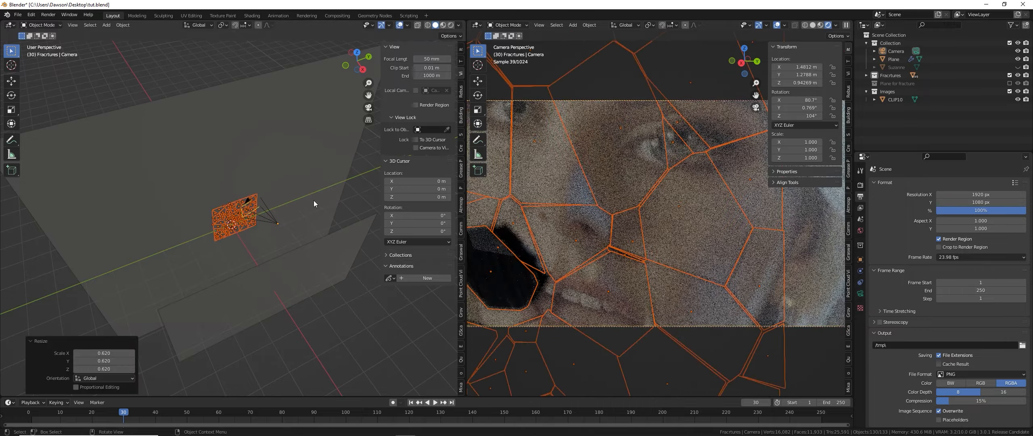
Shift the scaled mirror pieces about 0.57 m along the global Y axis and deselect everything.
key(g)
key(y)
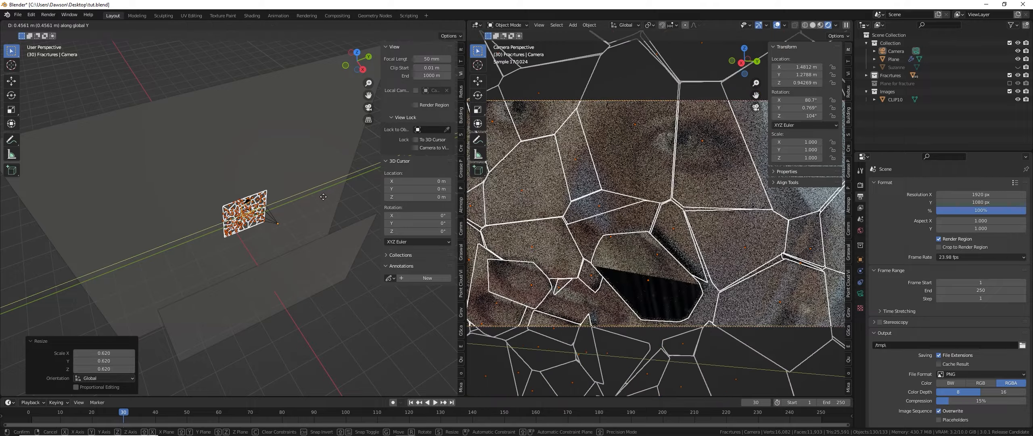
click(329, 195)
scroll(597, 203, down, 1)
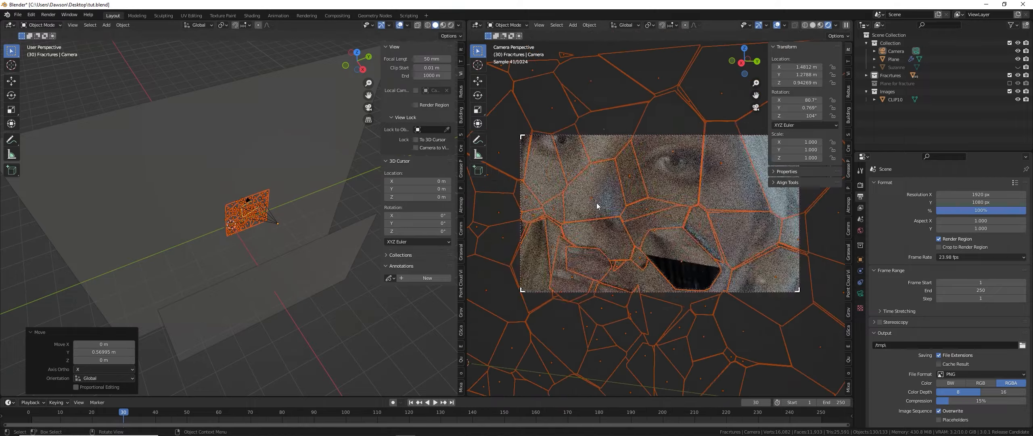
scroll(598, 207, up, 1)
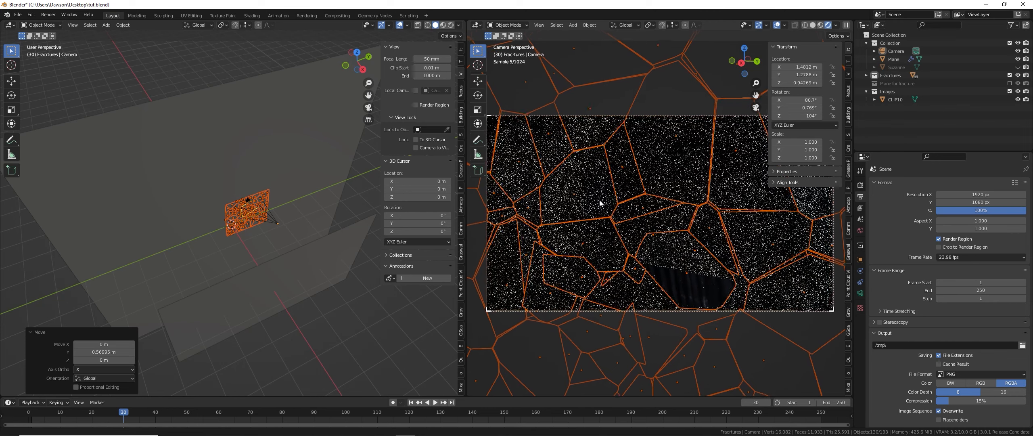
key(alt+a)
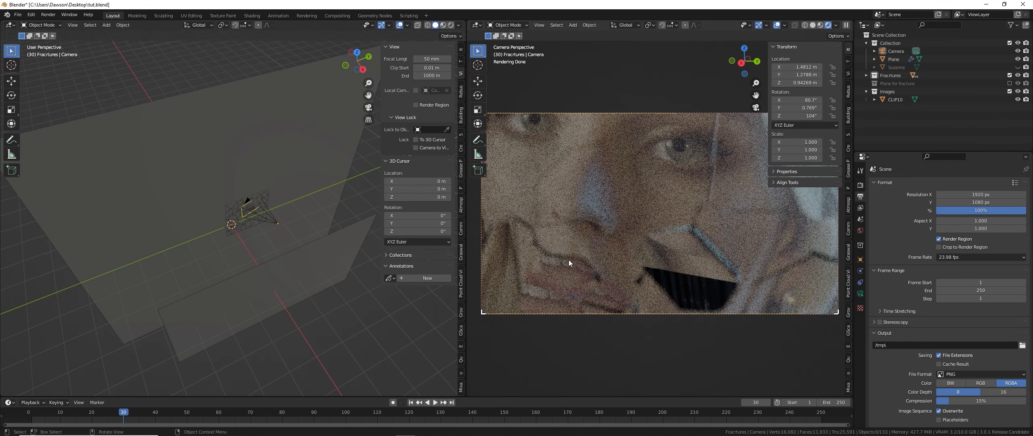
Add a plain-axes empty and move it about -1.28 m along the global X axis, away from the camera.
middle_drag(260, 233, 168, 223)
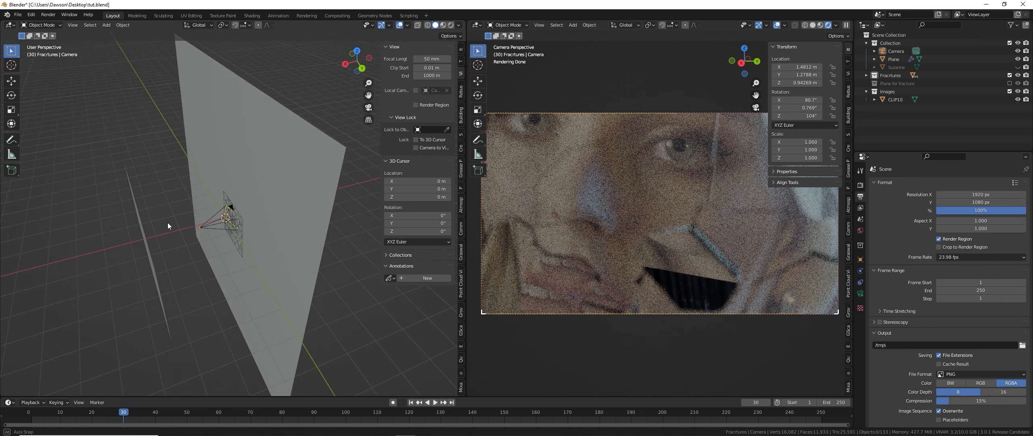
click(207, 225)
middle_drag(154, 248, 260, 231)
click(310, 223)
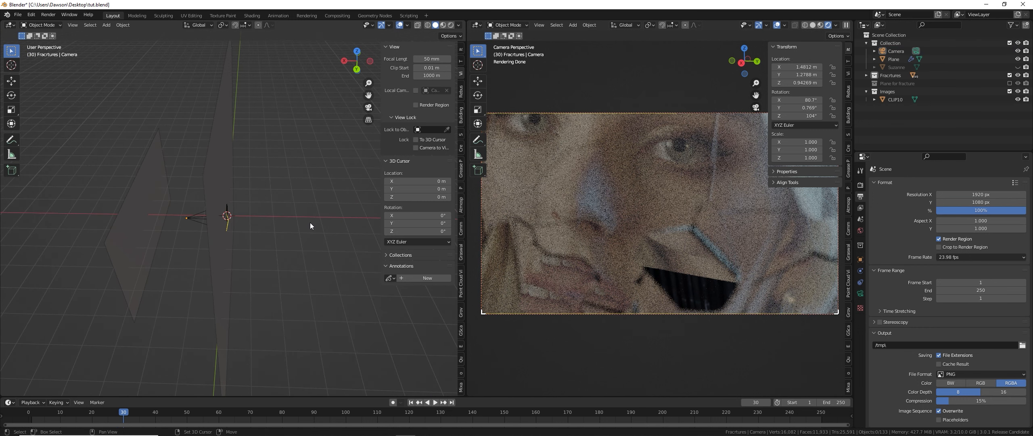
key(shift+a)
mouse_move(299, 142)
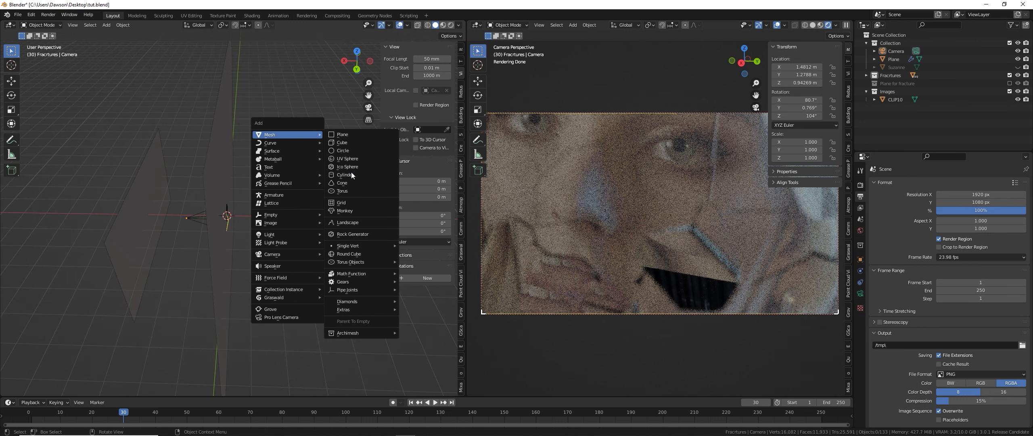
mouse_move(273, 218)
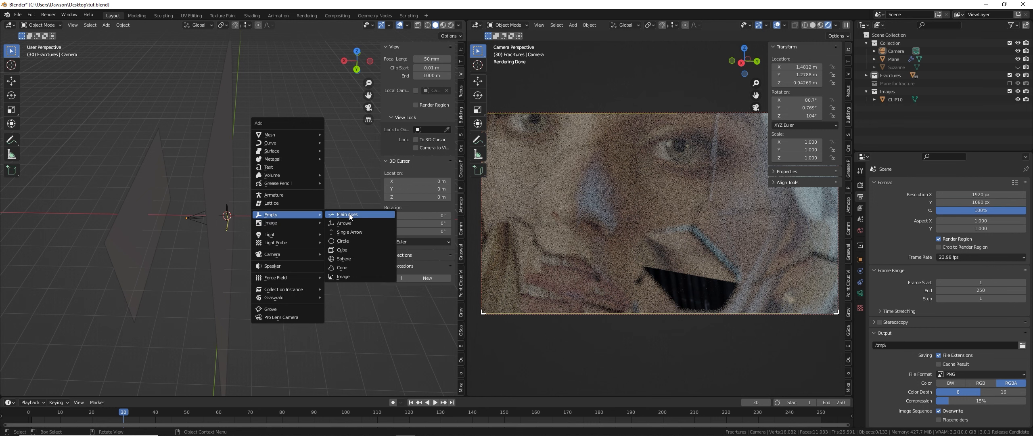
click(349, 217)
key(g)
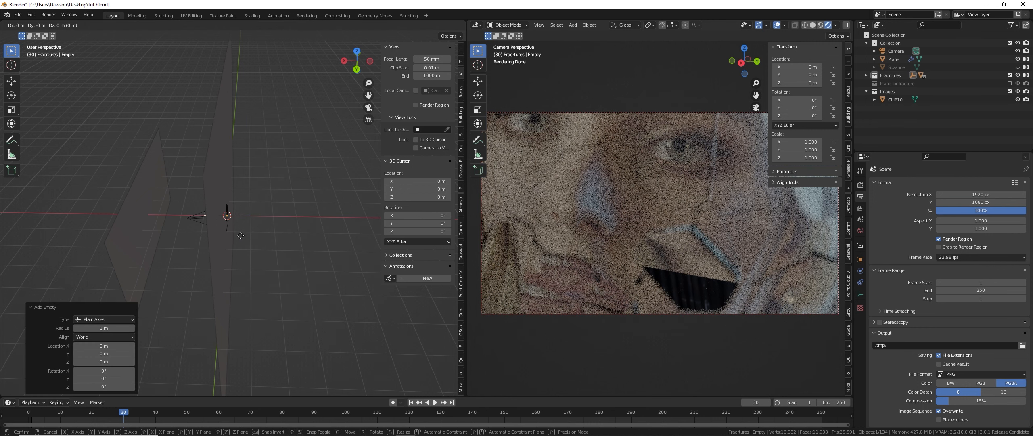
key(x)
click(270, 234)
Parent the camera to the empty with the Object (Keep Transform) option.
middle_drag(270, 234, 200, 229)
click(197, 221)
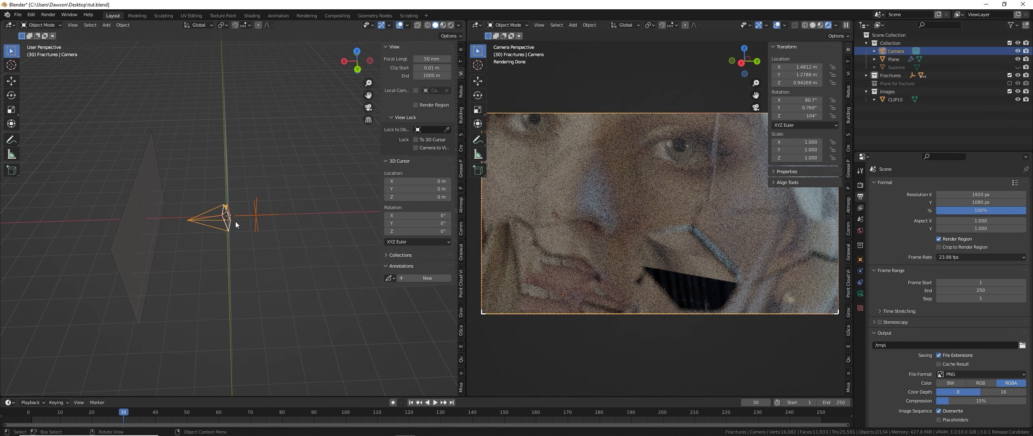
shift+click(255, 212)
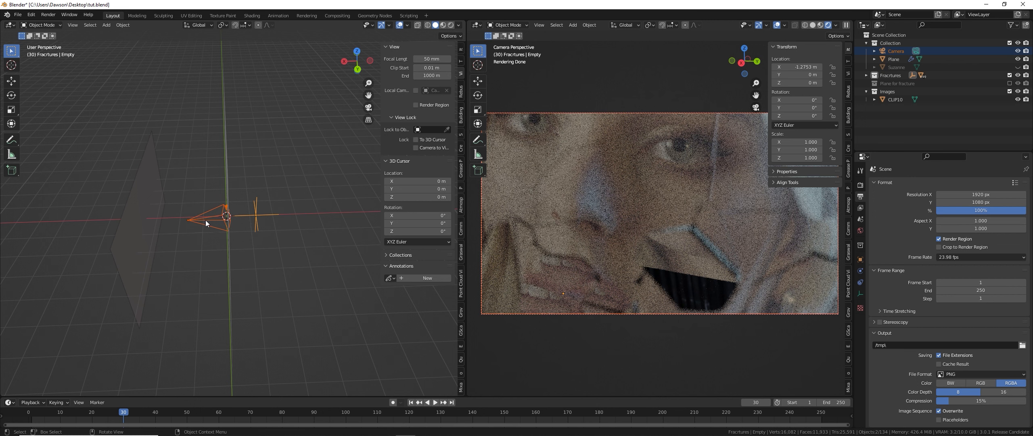
key(ctrl+p)
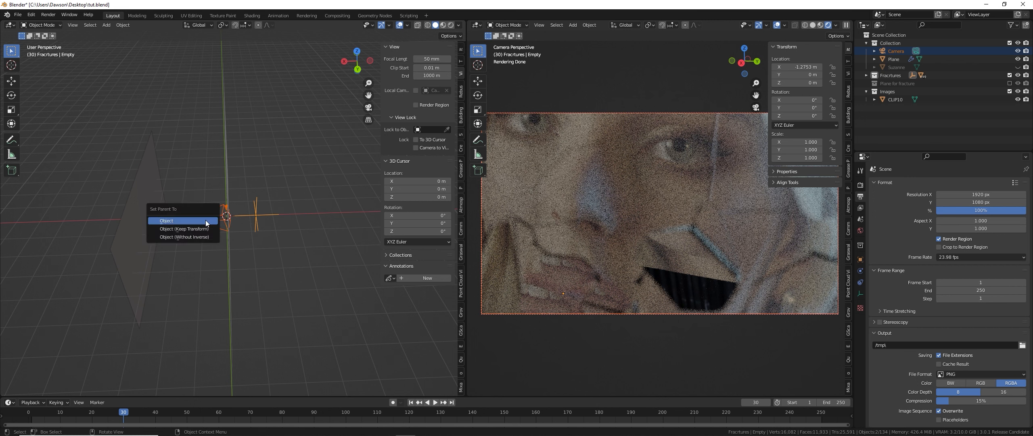
click(205, 227)
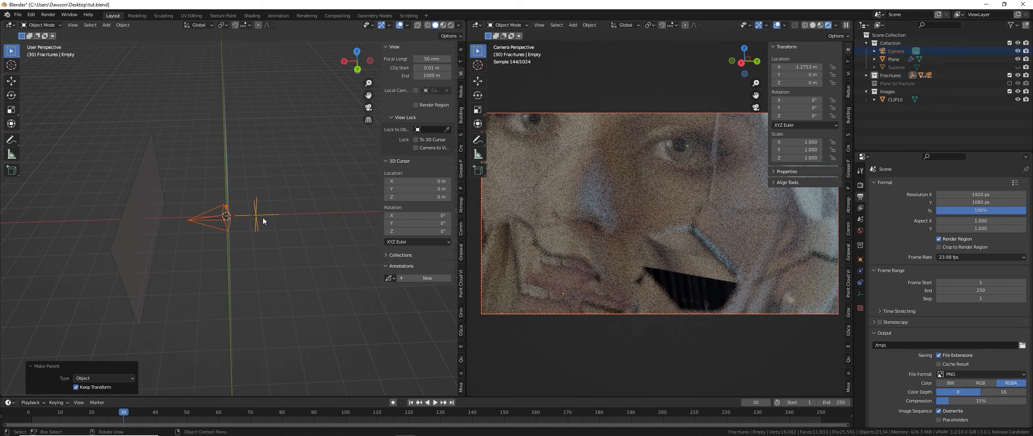
Try moving the empty freely to check that the parented camera follows it.
key(g)
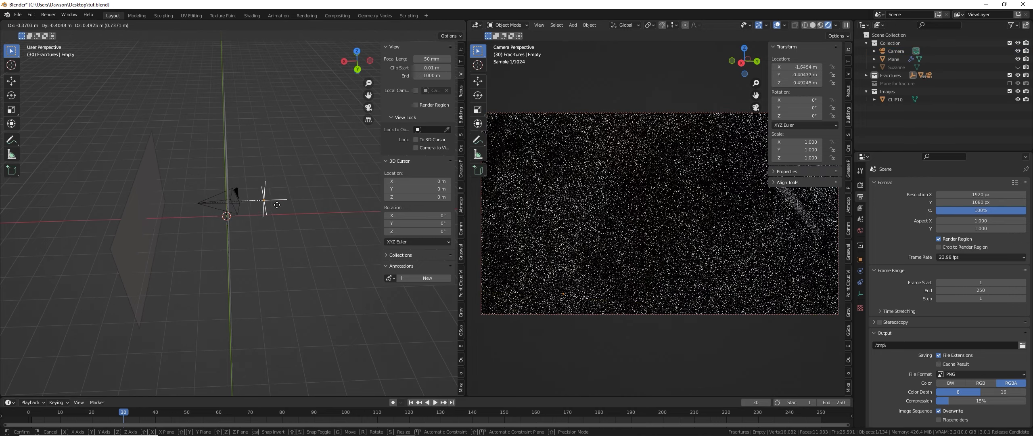
key(Escape)
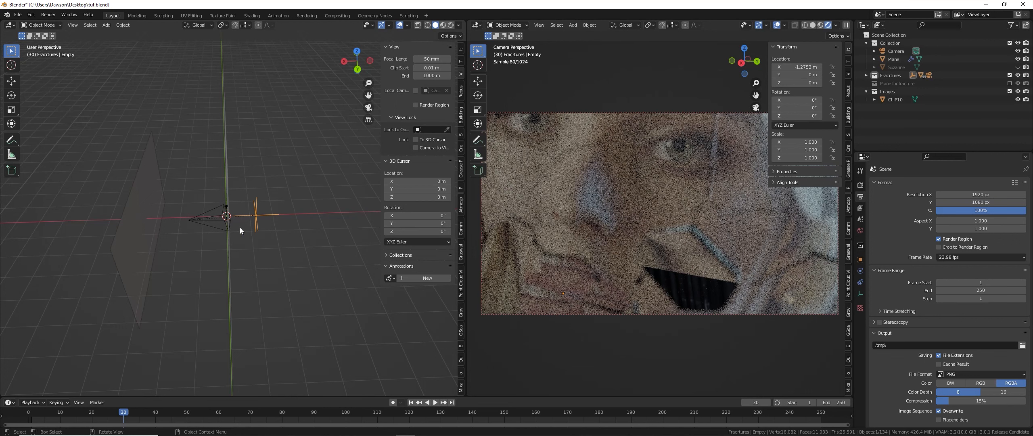
click(211, 220)
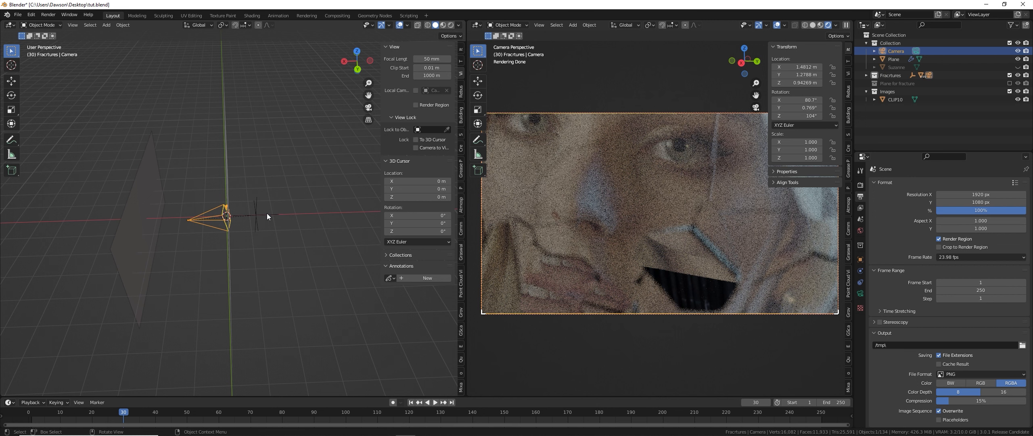
click(263, 215)
click(201, 219)
Scale the CLIP10 plane down by a factor of about 0.573.
middle_drag(174, 234, 238, 242)
click(237, 297)
middle_drag(238, 296, 401, 293)
key(s)
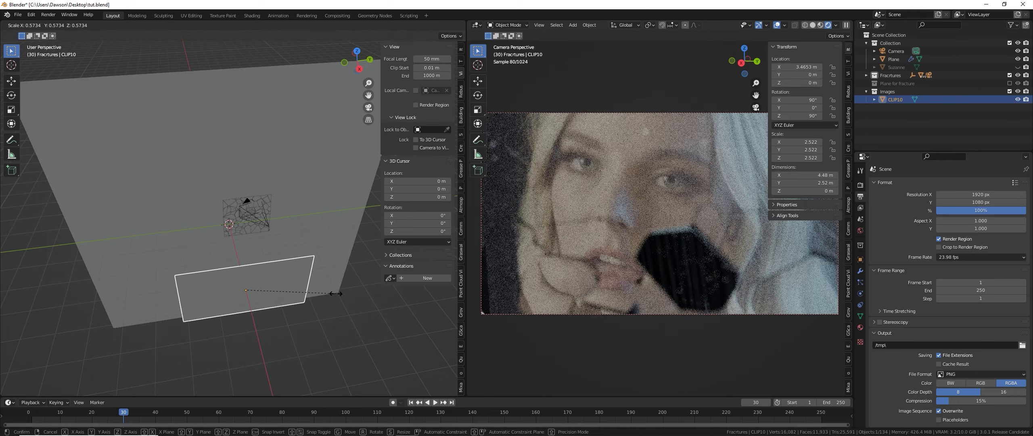
click(335, 294)
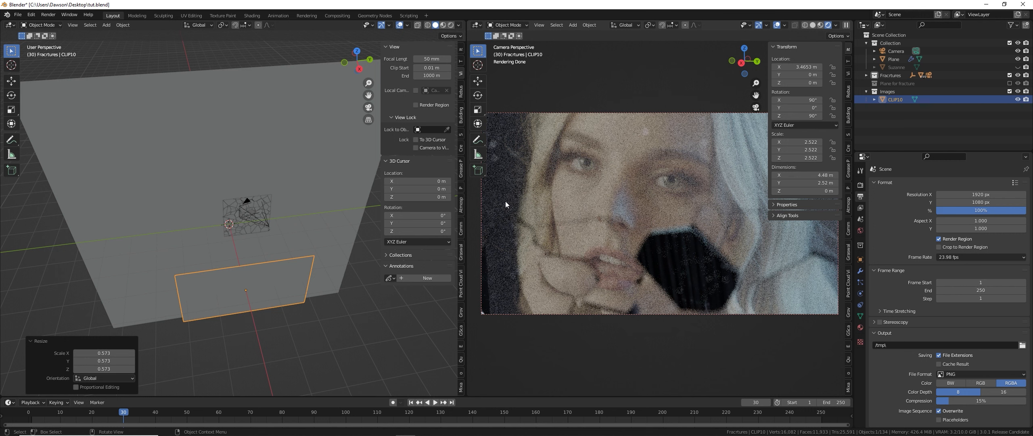
Unlink the image from the world's Environment Texture and remove that texture from the background color.
click(860, 230)
click(1023, 244)
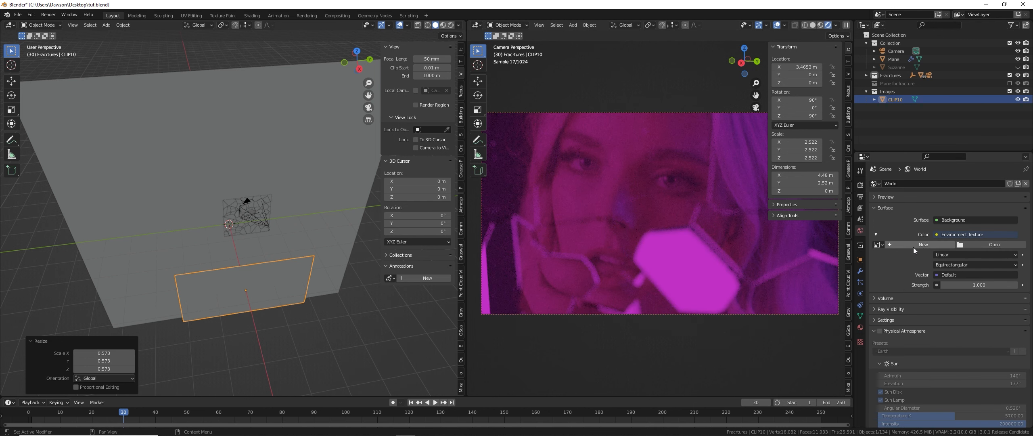
click(937, 237)
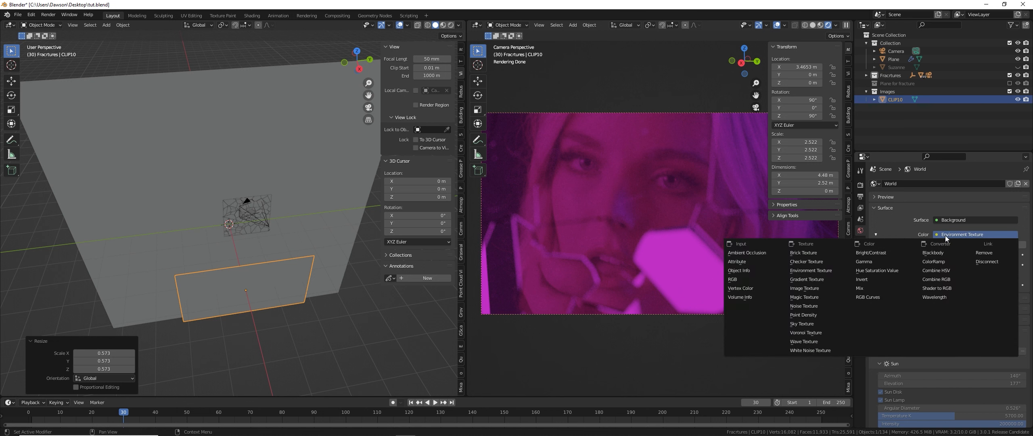
click(984, 253)
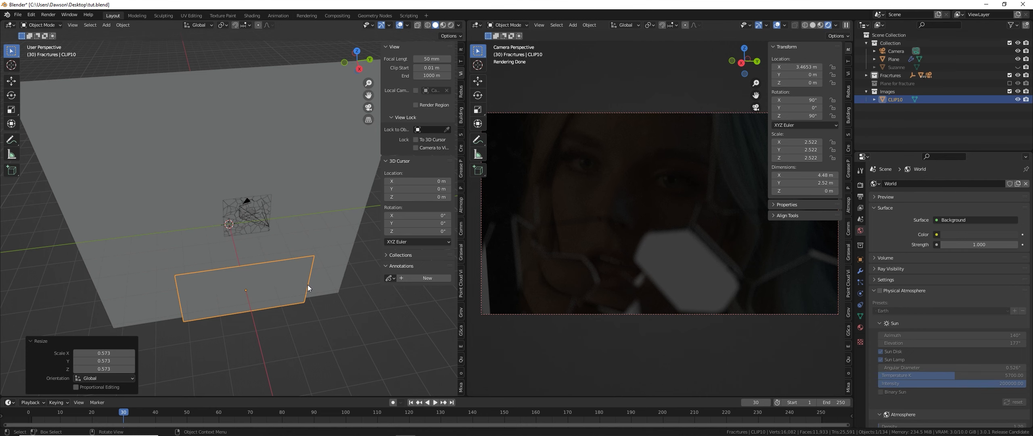
Delete the existing CLIP10 plane from the scene.
middle_drag(307, 285, 295, 288)
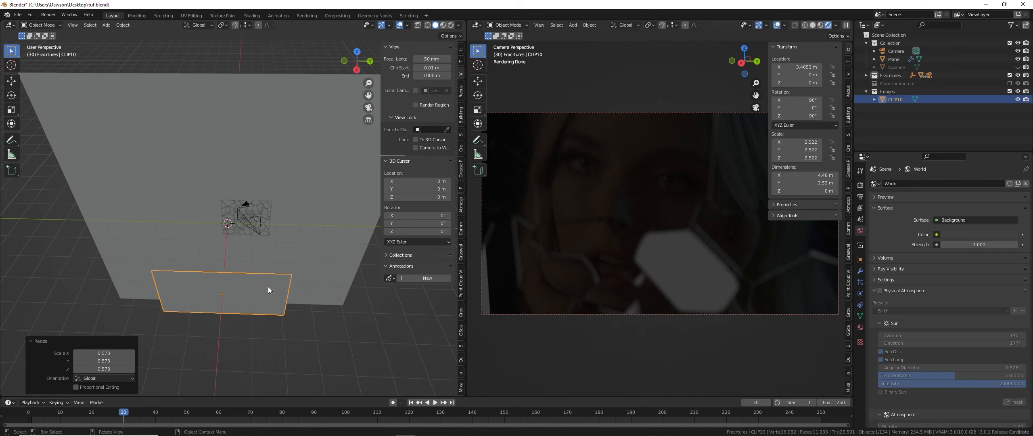
key(x)
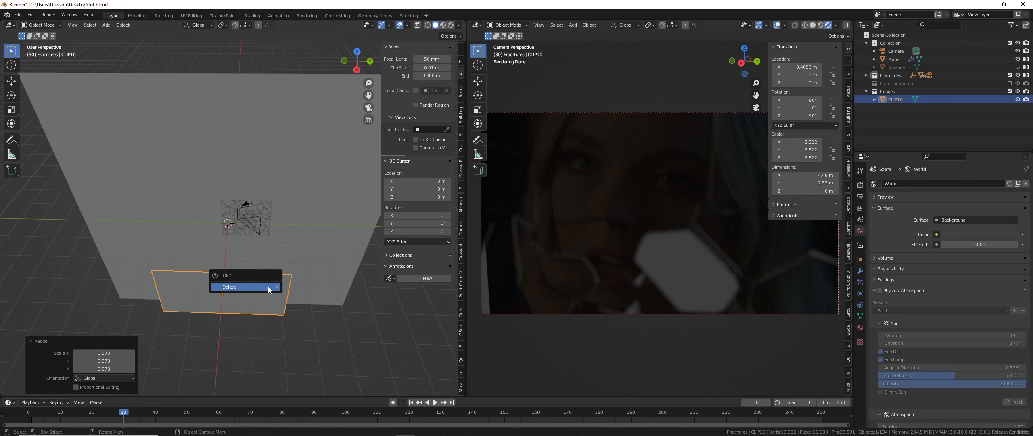
click(268, 287)
Import CLIP10.mov from the Downloads folder with Images as Planes, using the Emit material setting.
key(shift+a)
mouse_move(266, 294)
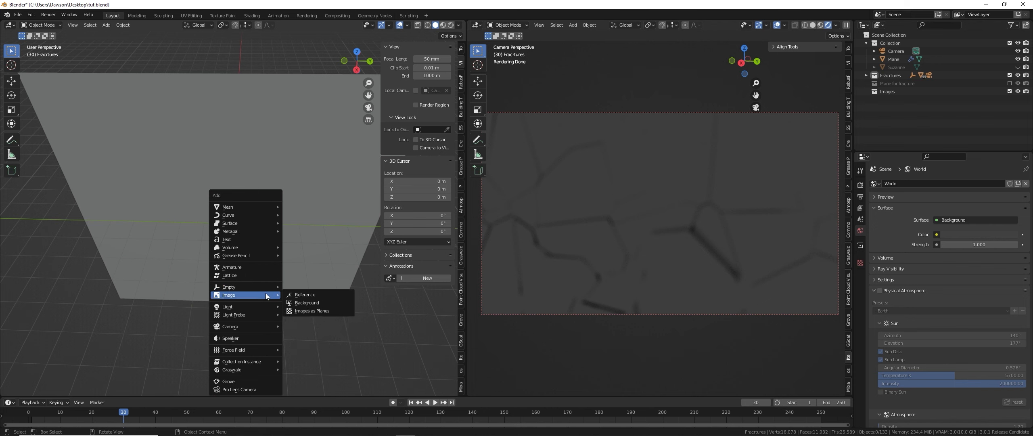
click(319, 311)
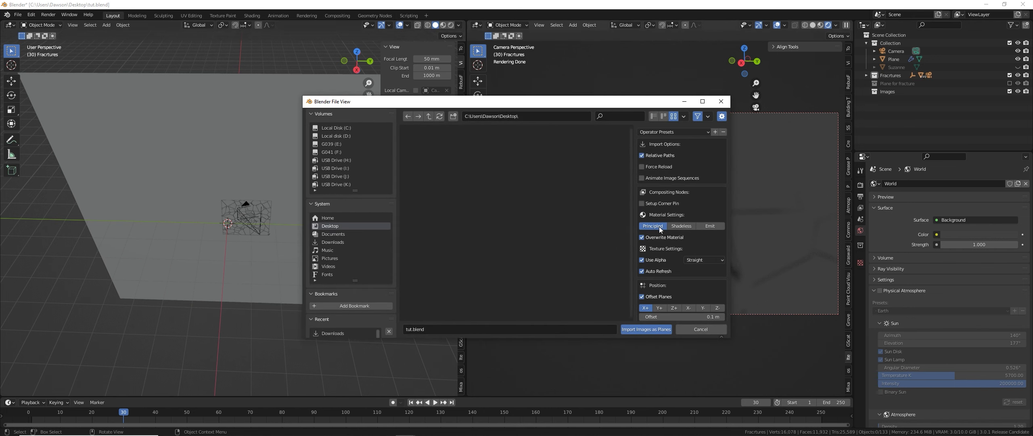
click(711, 226)
click(329, 242)
scroll(502, 220, down, 6)
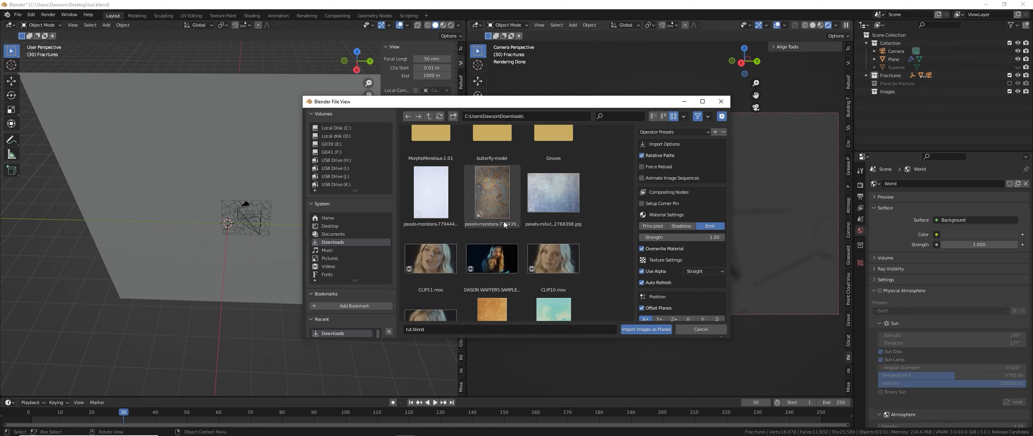
scroll(504, 221, down, 1)
click(553, 228)
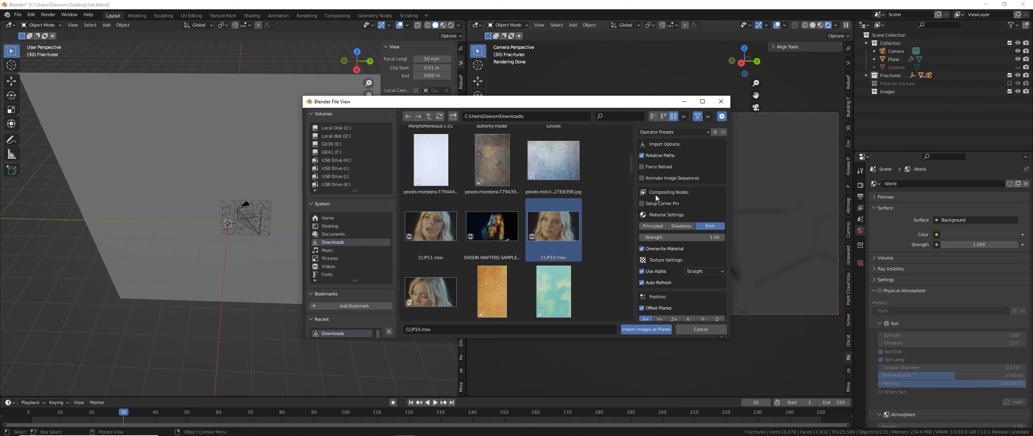
click(652, 331)
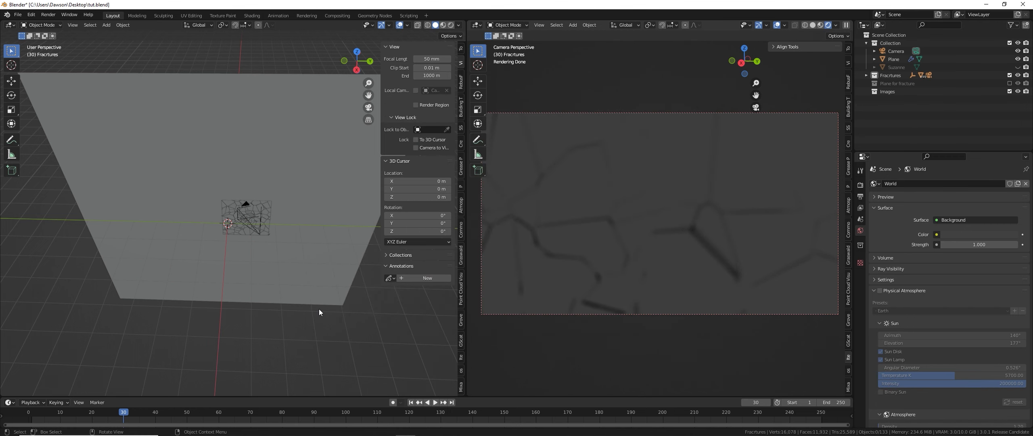
Move the imported clip plane about 2.02 m along the global X axis and scale it up by about 1.64.
middle_drag(287, 236, 264, 258)
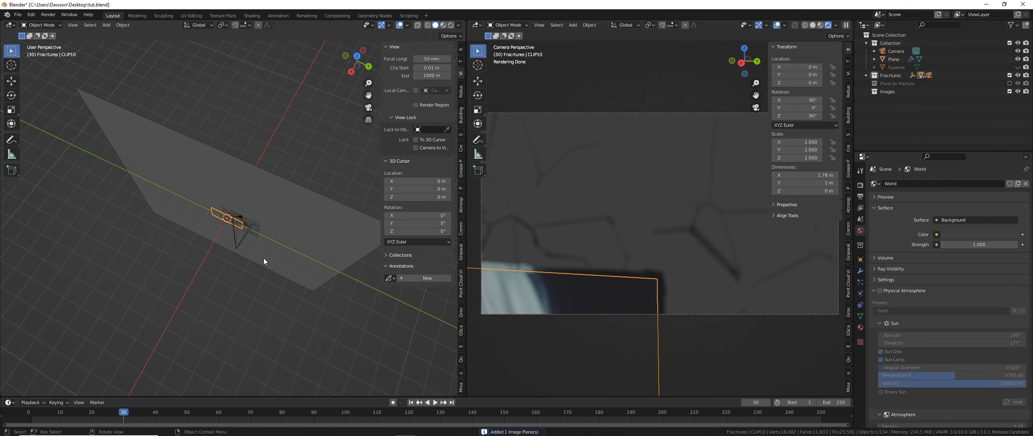
key(g)
key(x)
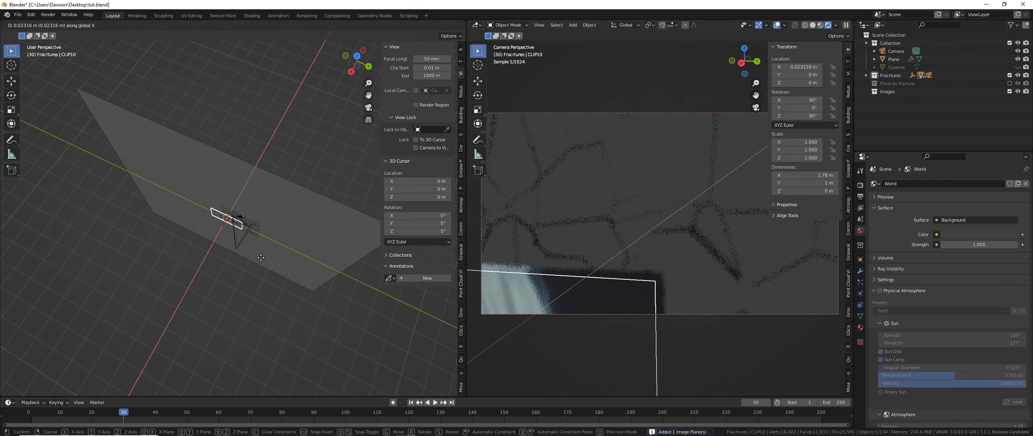
key(Return)
key(s)
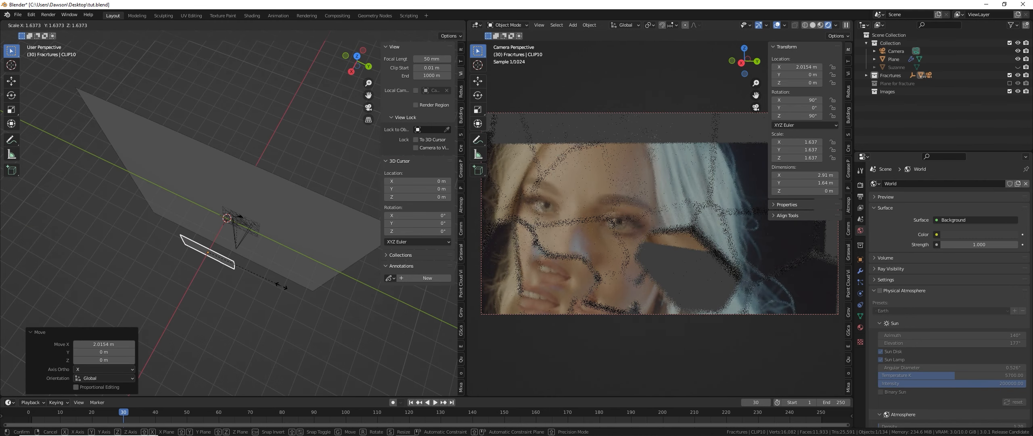
key(Return)
Shift the clip plane about 0.34 m along the global Y axis and raise it about 0.23 m along Z.
middle_drag(281, 286, 322, 254)
key(g)
key(y)
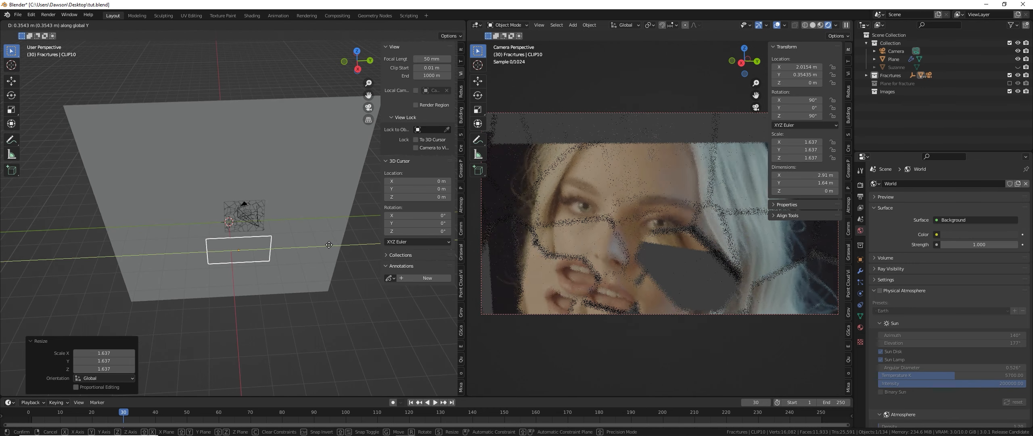
click(329, 244)
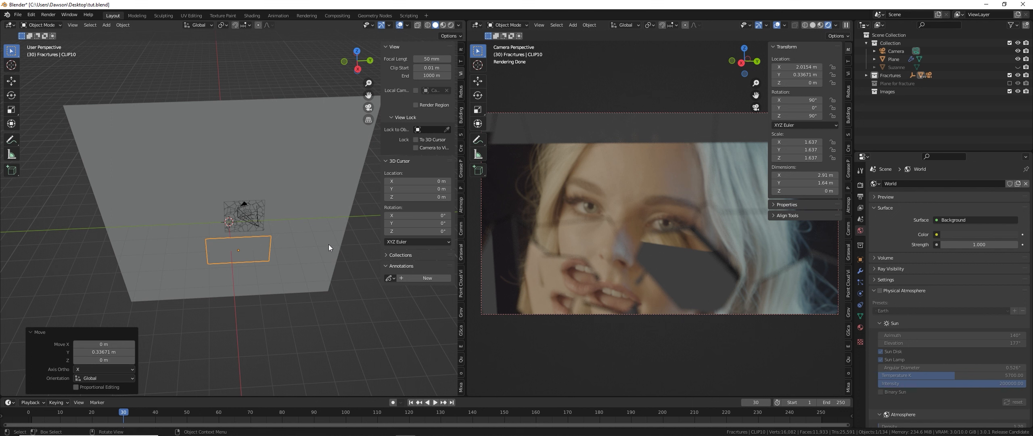
key(g)
key(z)
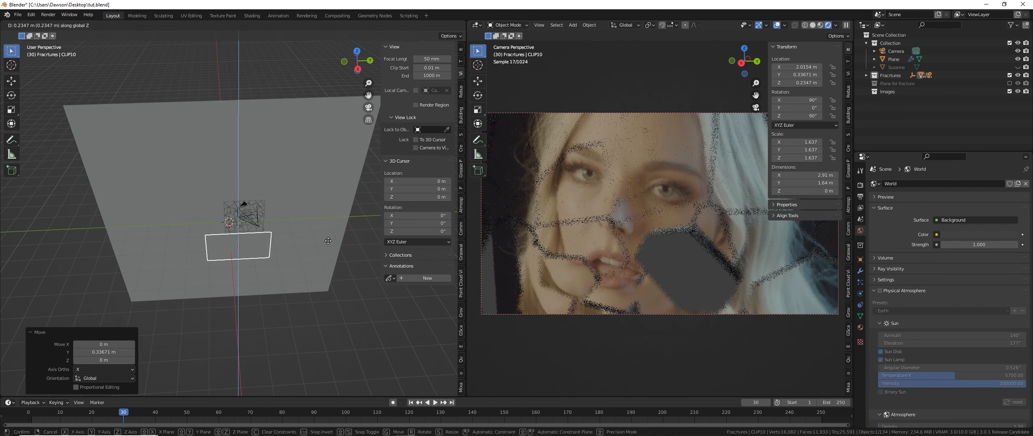
click(329, 244)
middle_drag(329, 243, 363, 259)
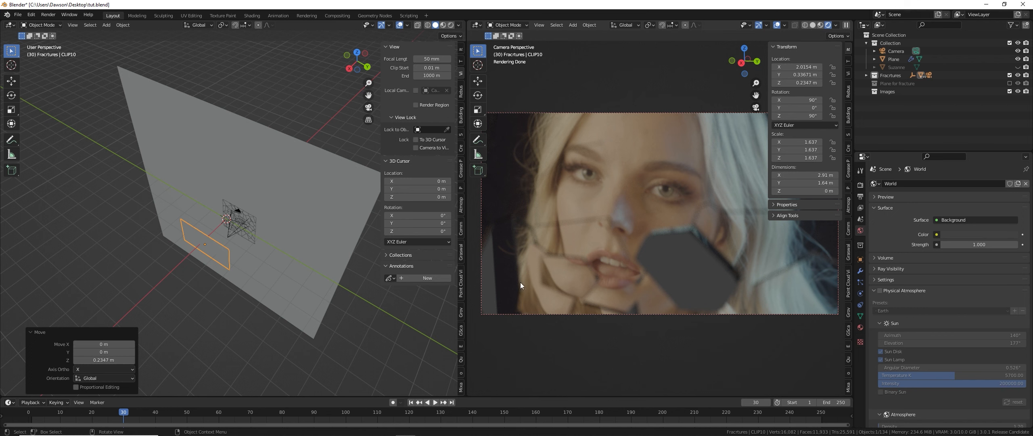
Sample the dark gap in the mirror as the world background color and set the background strength to 1.25.
click(943, 244)
mouse_move(944, 244)
mouse_down()
mouse_move(916, 244)
mouse_move(925, 244)
mouse_up()
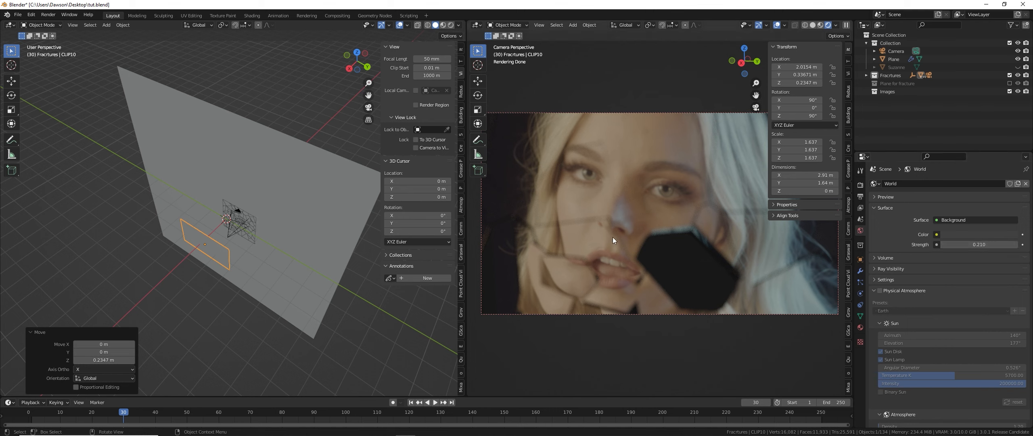
click(971, 235)
click(1010, 199)
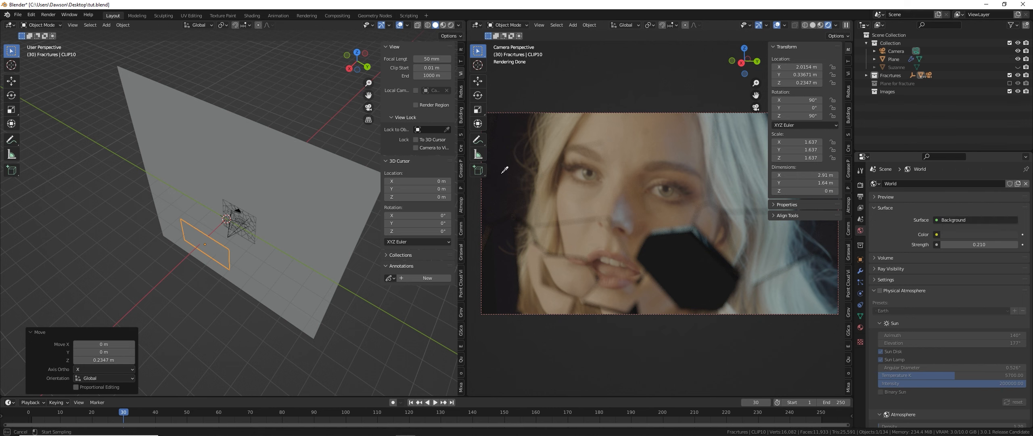
click(703, 241)
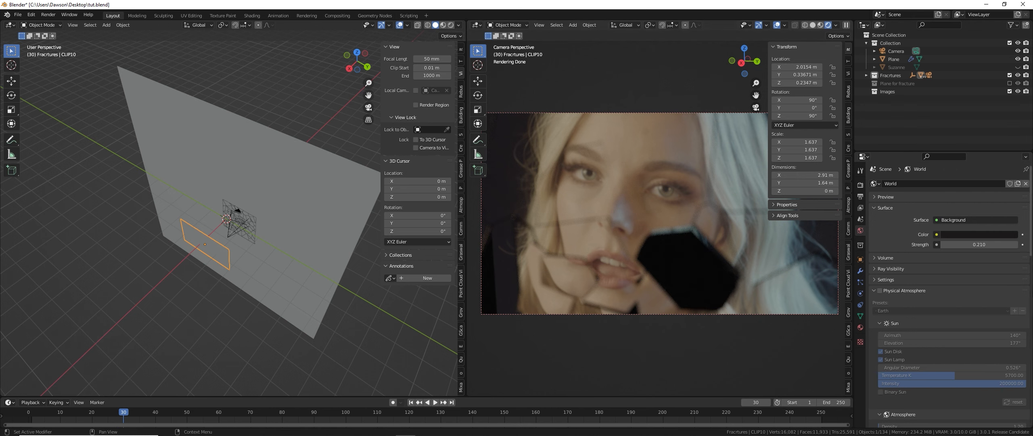
mouse_move(979, 245)
mouse_down()
mouse_move(1015, 245)
mouse_move(991, 244)
mouse_up()
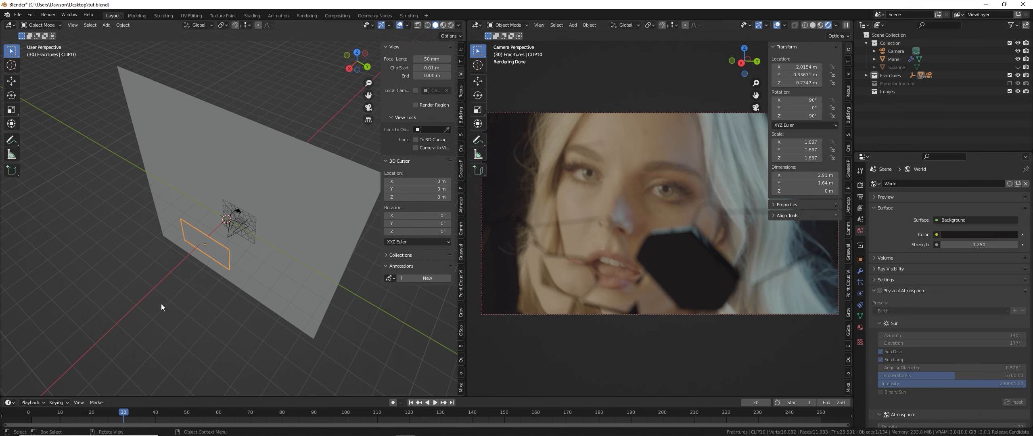
Trackball-rotate the black hexagonal mirror piece beside the mouth so that it reflects the video clip.
middle_drag(249, 267, 272, 255)
scroll(278, 255, up, 6)
click(285, 189)
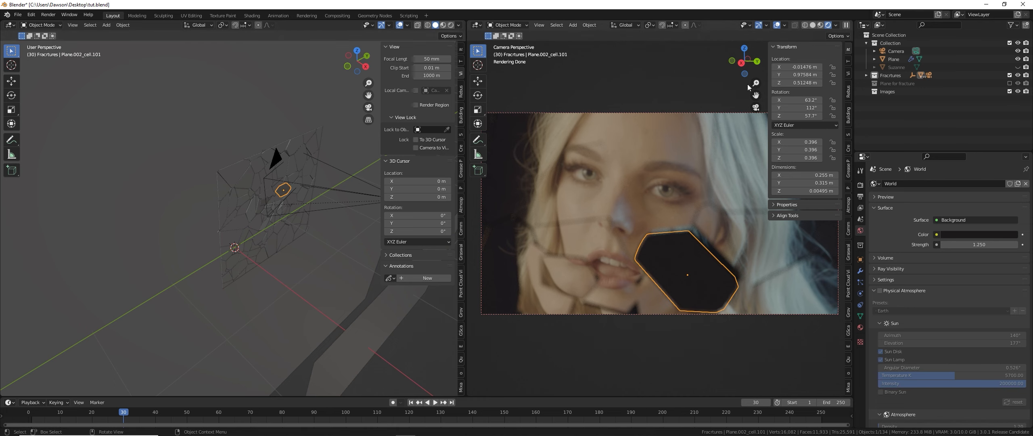
key(n)
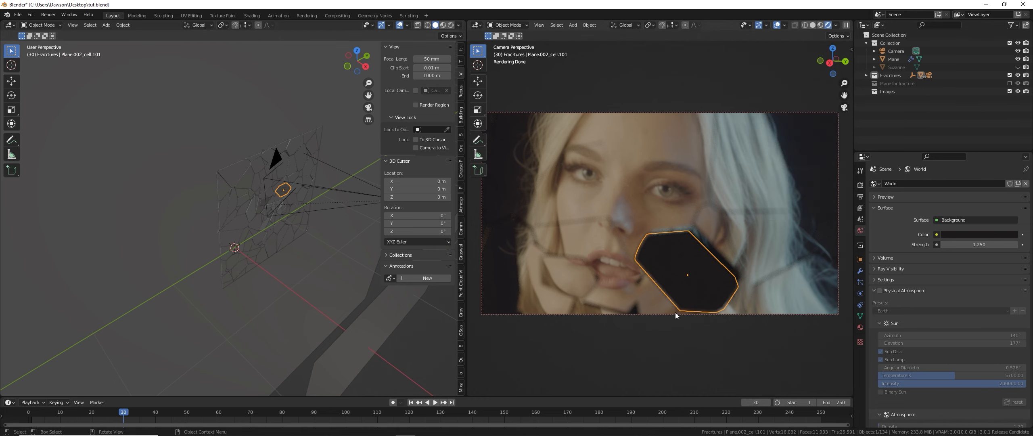
middle_drag(226, 179, 202, 179)
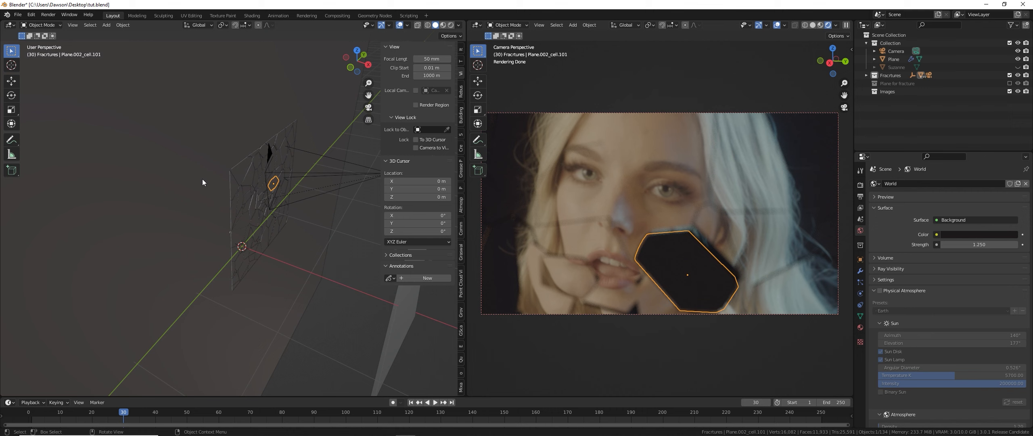
key(KP_0)
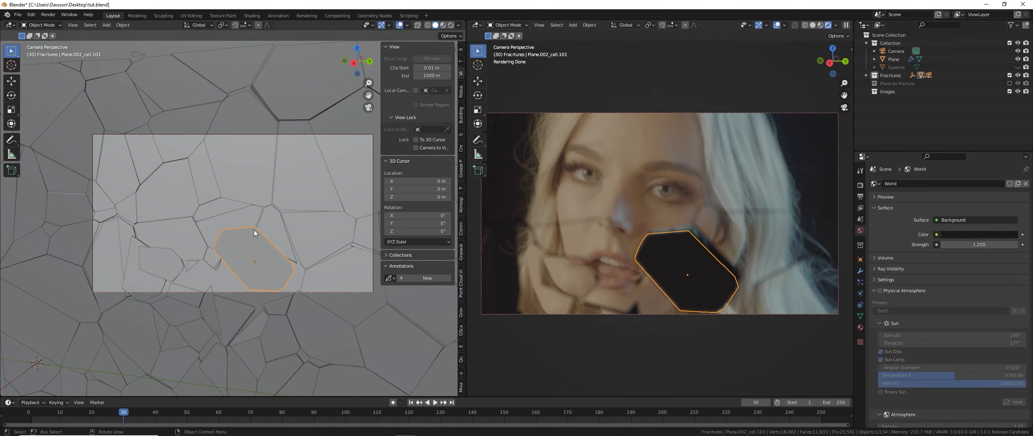
middle_drag(253, 244, 272, 285)
key(r)
key(r)
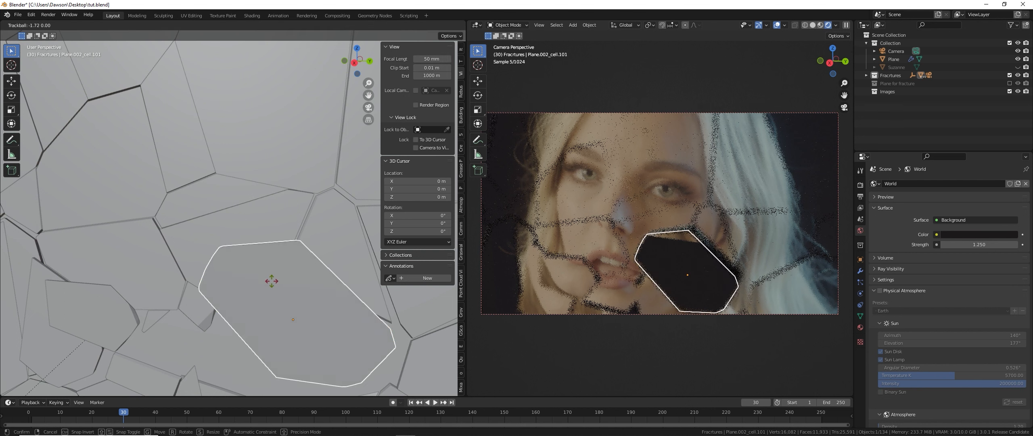
click(274, 276)
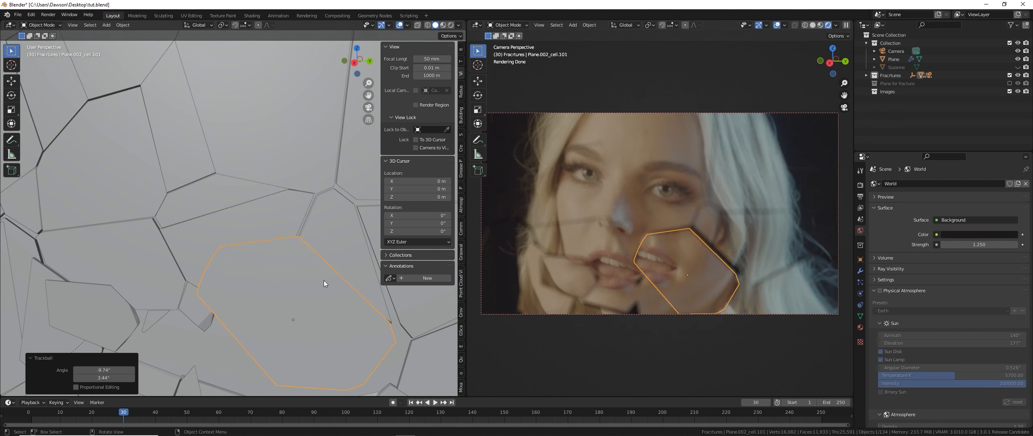
Try a trackball rotation of the mirror piece covering the forehead and eye.
click(298, 154)
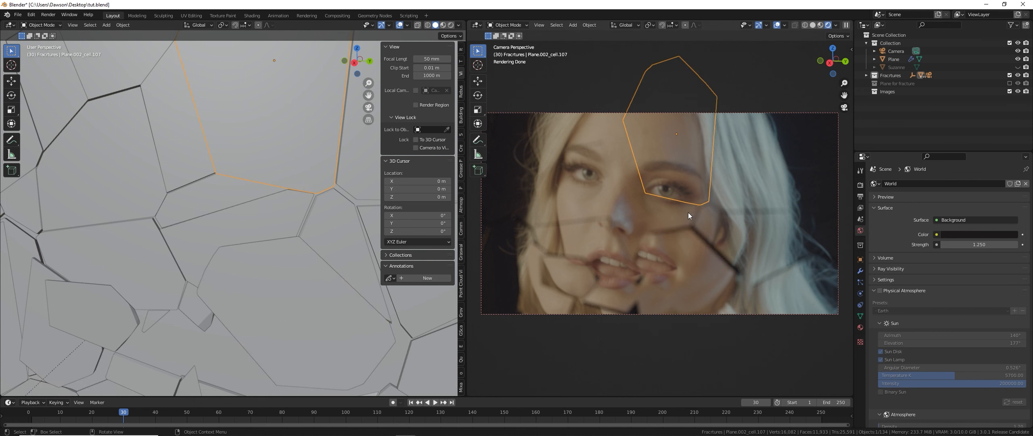
key(r)
key(r)
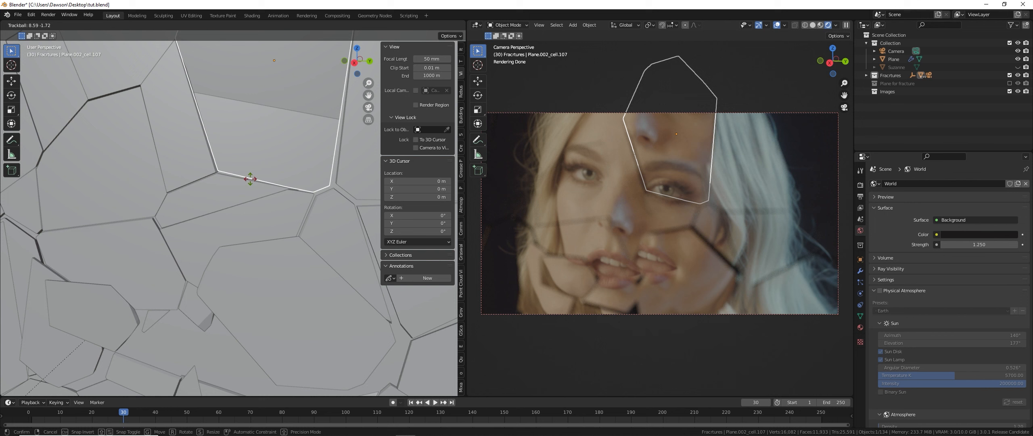
click(250, 179)
Hide the large plane to compare the rendered mirror, unhide it, and check the clip plane in the rendered scene.
scroll(202, 231, down, 5)
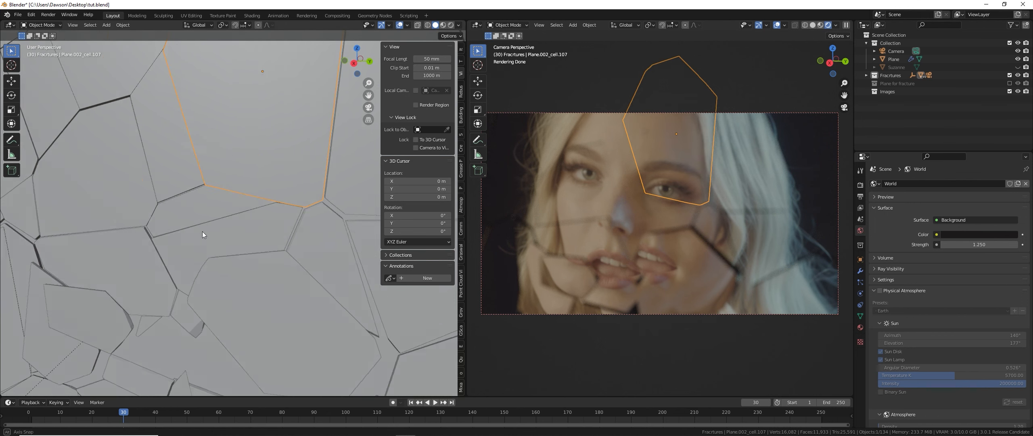
scroll(188, 235, down, 3)
click(309, 182)
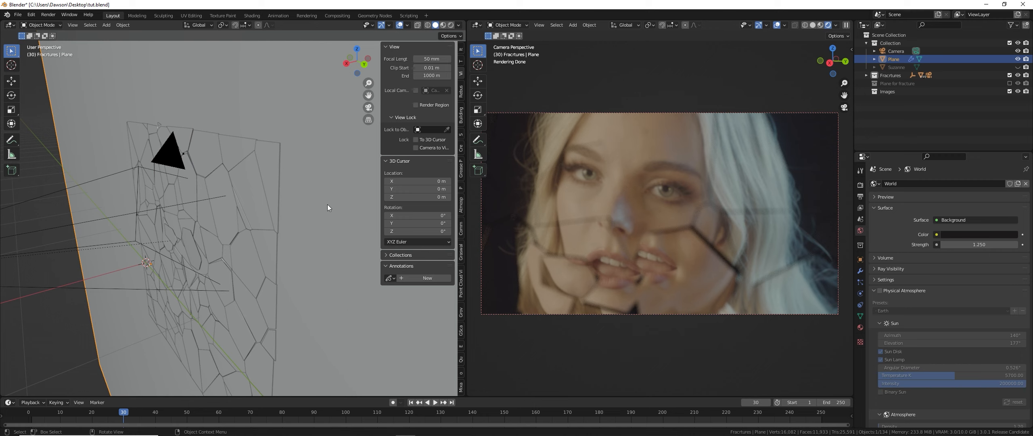
key(h)
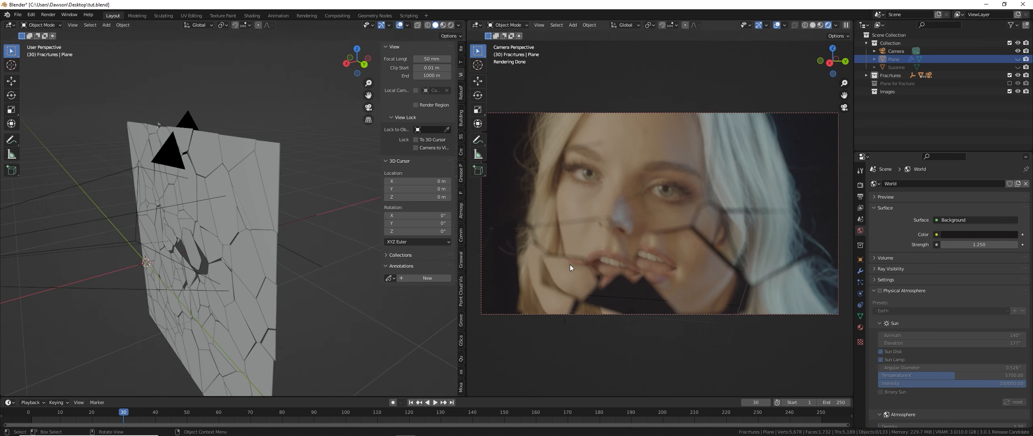
key(alt+h)
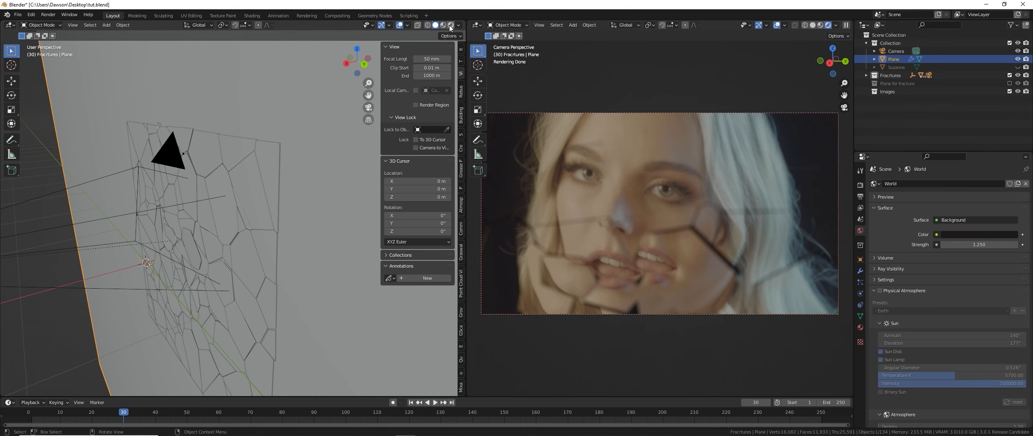
middle_drag(730, 224, 762, 195)
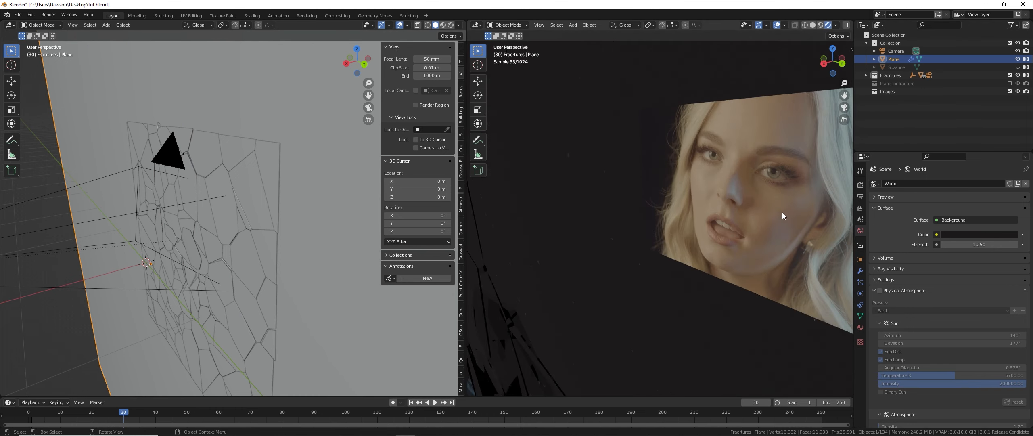
scroll(642, 244, up, 3)
key(KP_0)
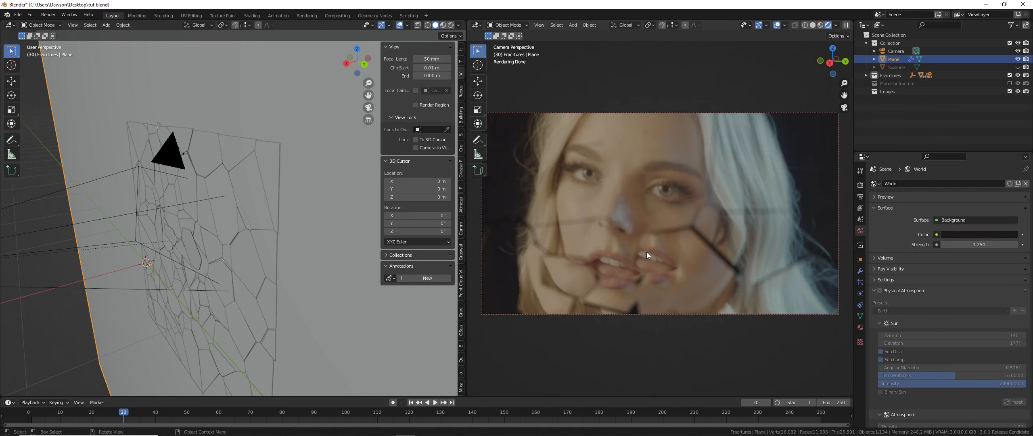
Add a 2 m mesh plane at the world origin and place a duplicate about 2.57 m along the global Y axis.
scroll(240, 271, down, 6)
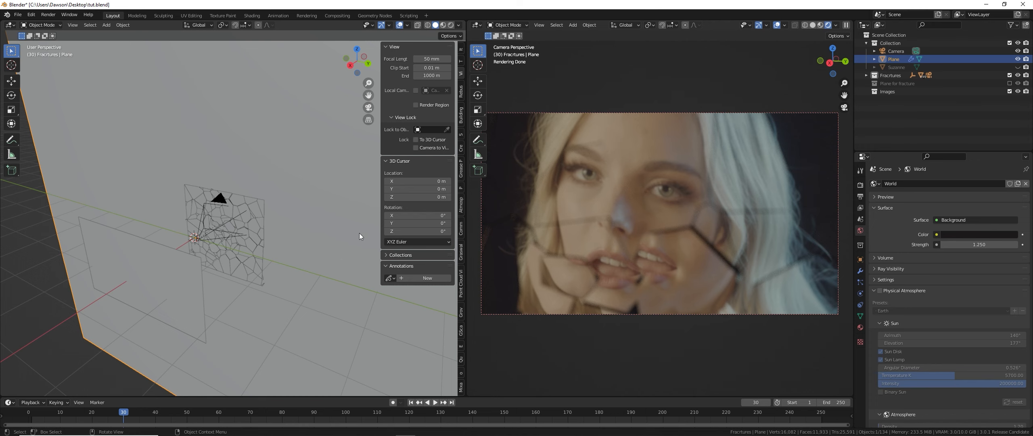
middle_drag(344, 242, 328, 232)
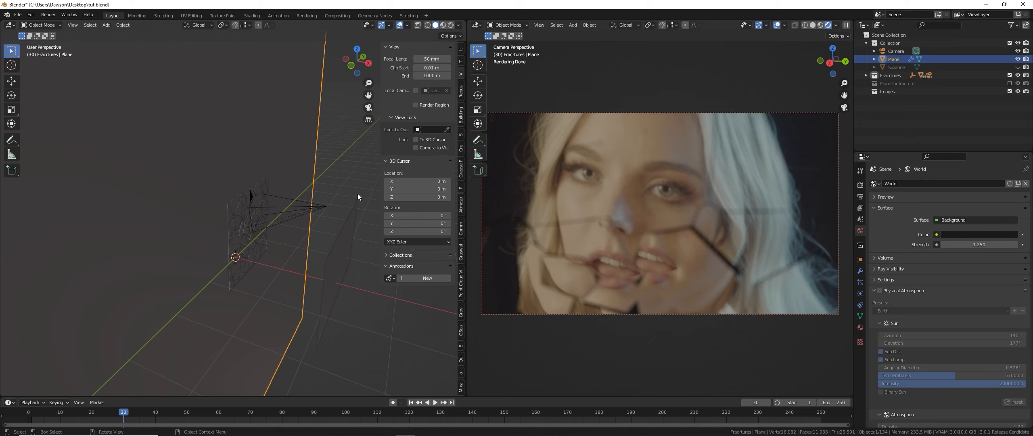
middle_drag(346, 180, 257, 248)
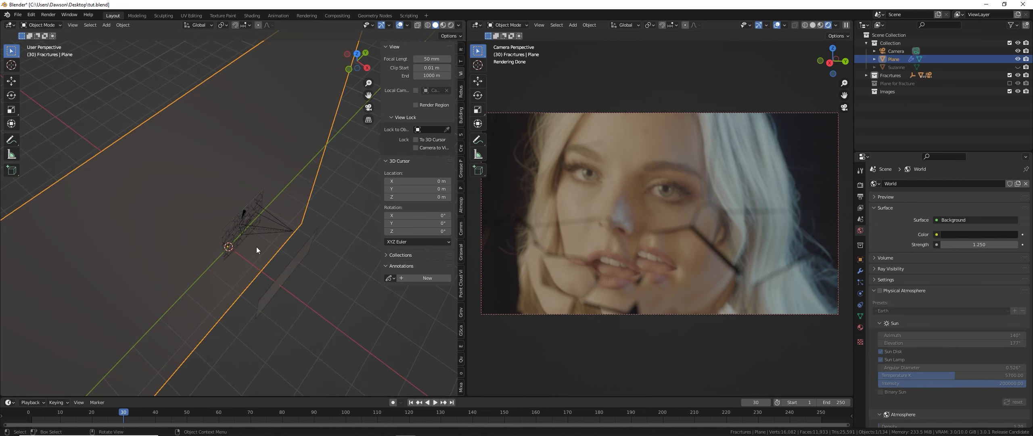
key(shift+a)
mouse_move(248, 159)
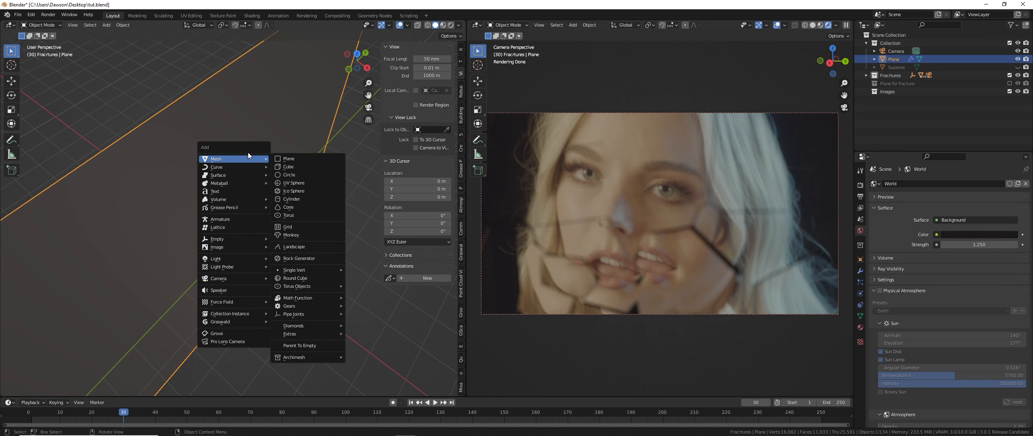
click(307, 157)
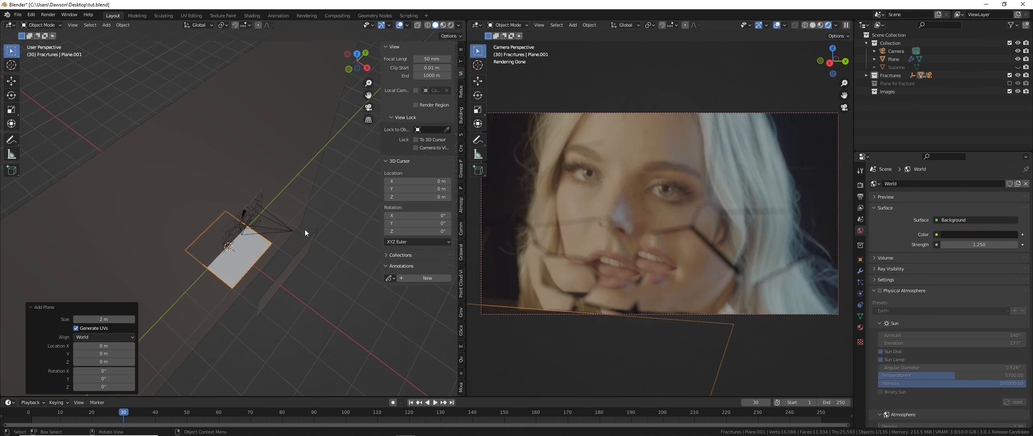
key(shift+d)
key(y)
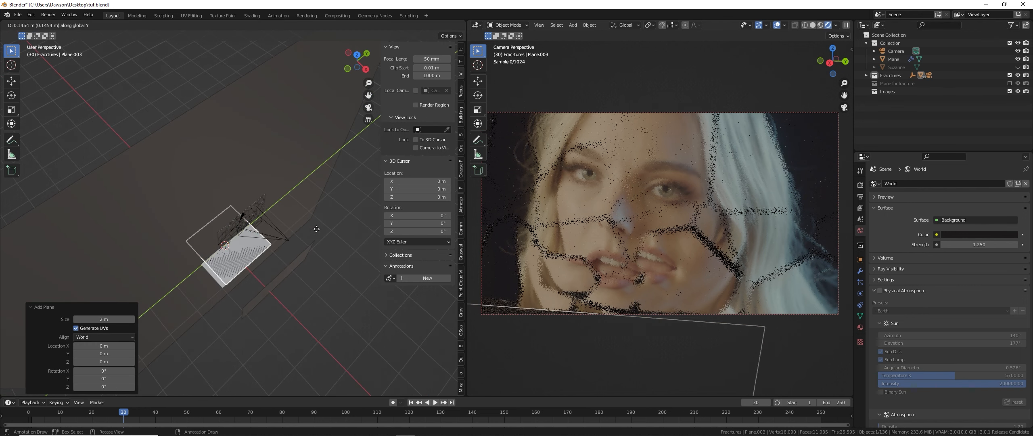
click(370, 212)
Rotate the CLIP10 plane 180° around the global Z axis.
middle_drag(321, 224, 298, 229)
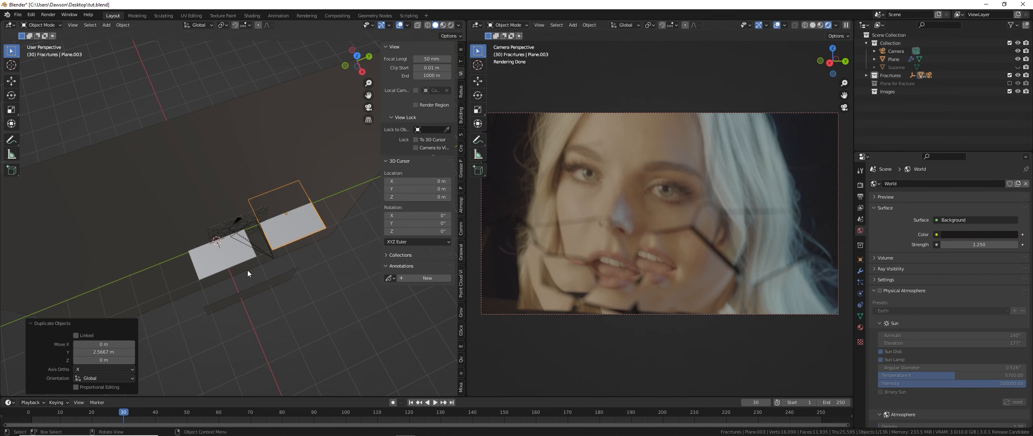
middle_drag(248, 273, 259, 285)
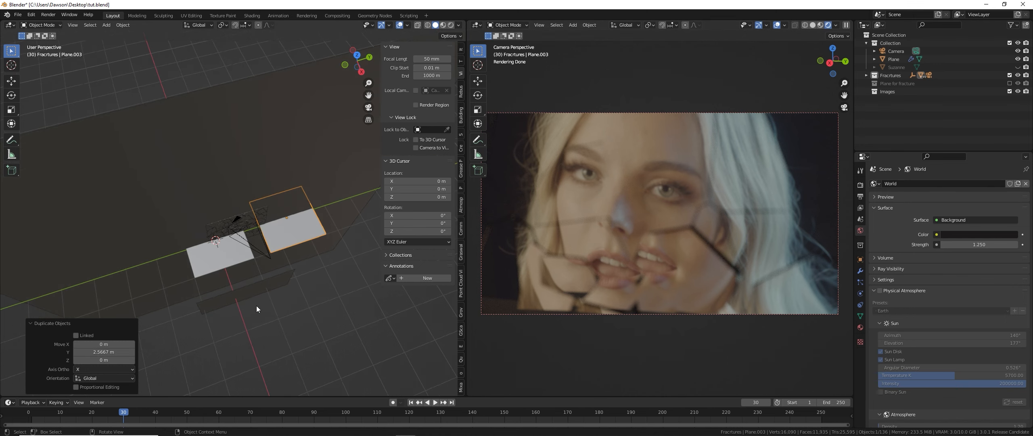
click(265, 293)
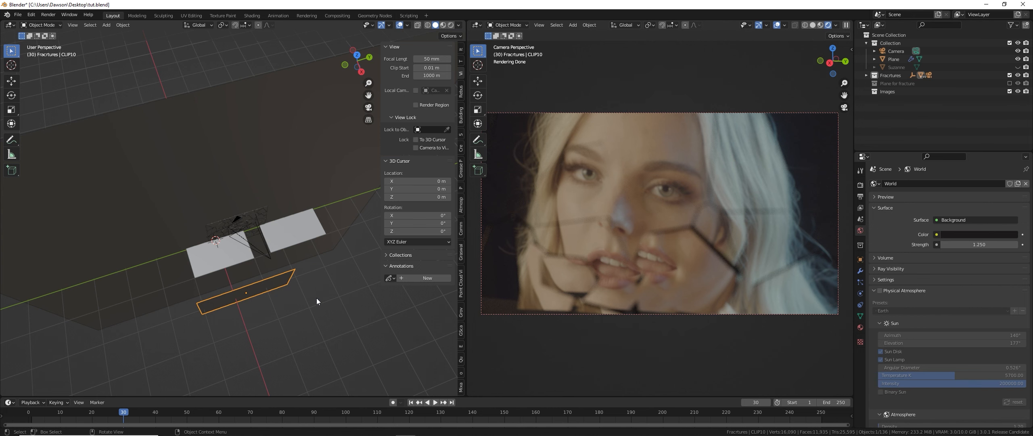
middle_drag(316, 298, 311, 299)
key(r)
key(z)
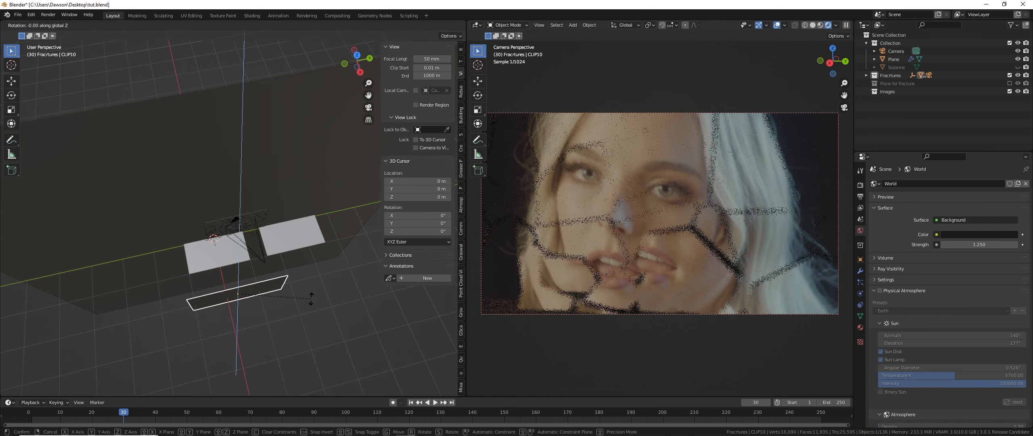
text(180)
key(Return)
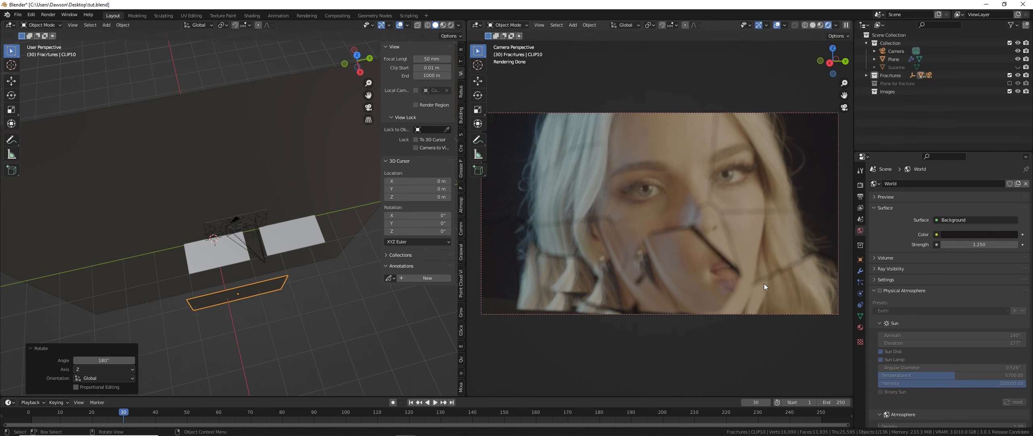
Try moving the empty and the clip plane together with the global X axis locked.
click(262, 258)
middle_drag(301, 261, 225, 227)
click(257, 216)
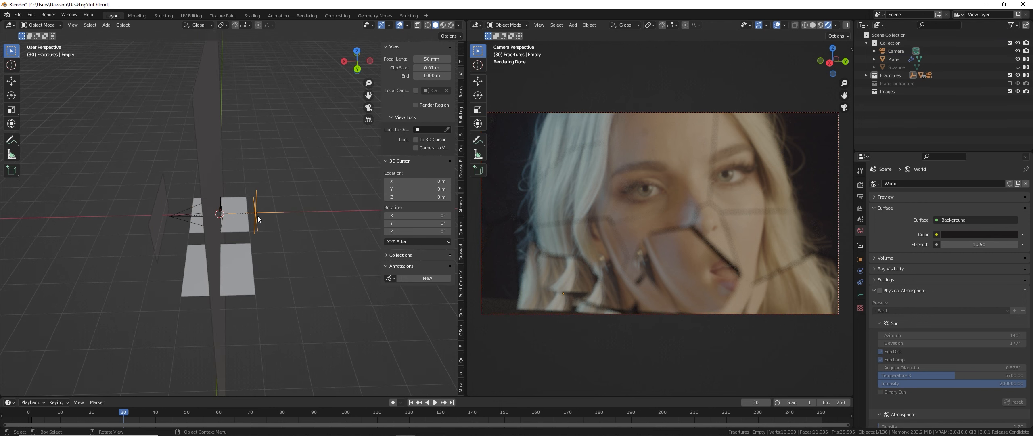
shift+click(157, 227)
mouse_move(274, 222)
middle_down()
mouse_move(300, 218)
mouse_move(282, 235)
middle_up()
key(g)
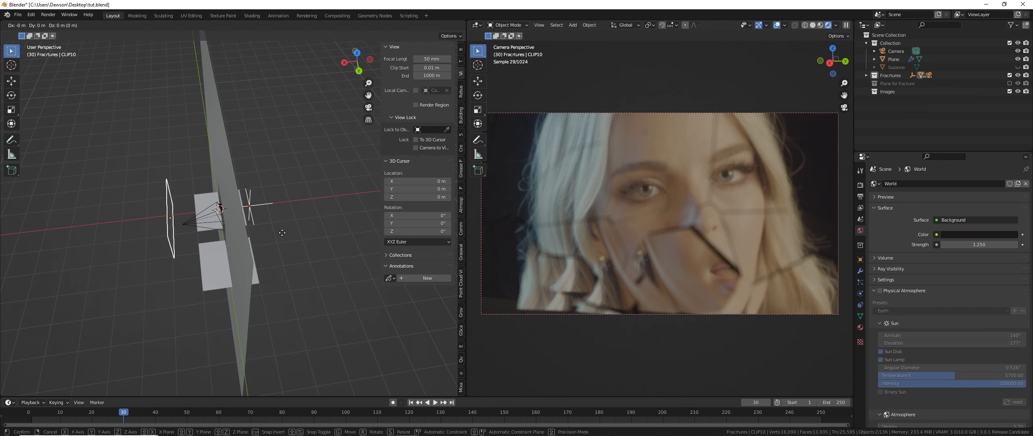
key(shift+x)
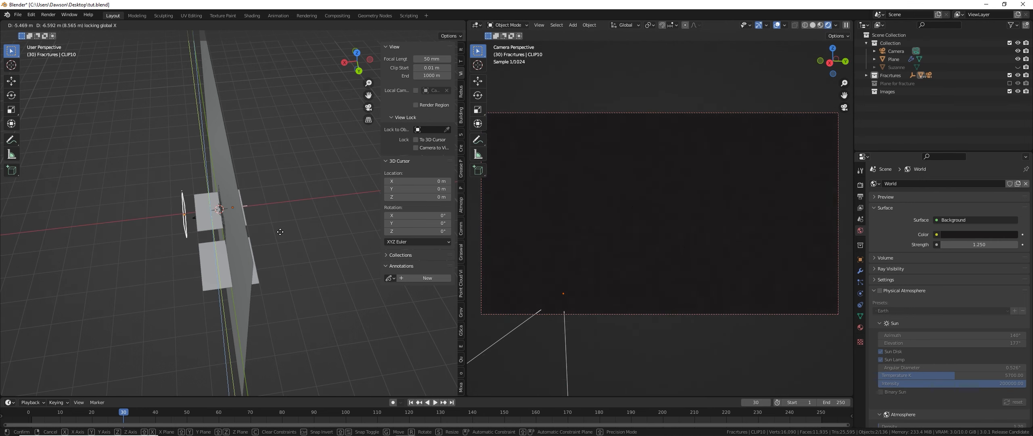
right_click(271, 235)
middle_drag(272, 235, 299, 212)
key(g)
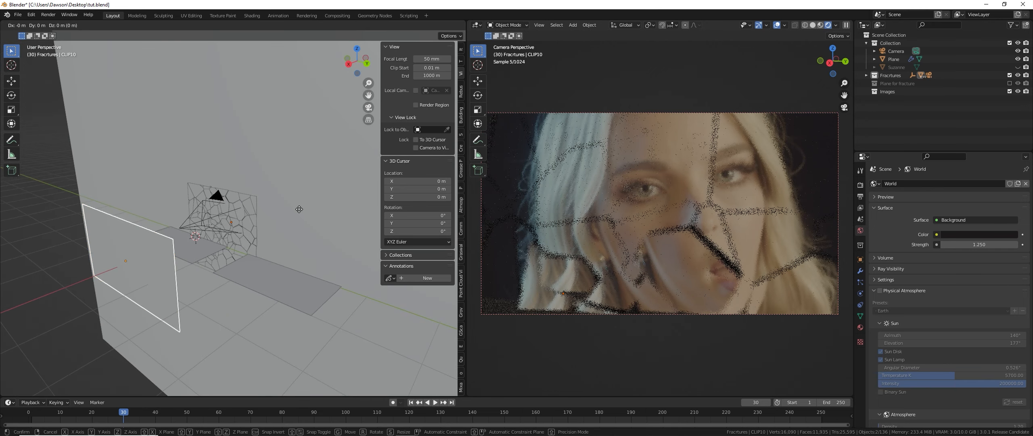
key(shift+x)
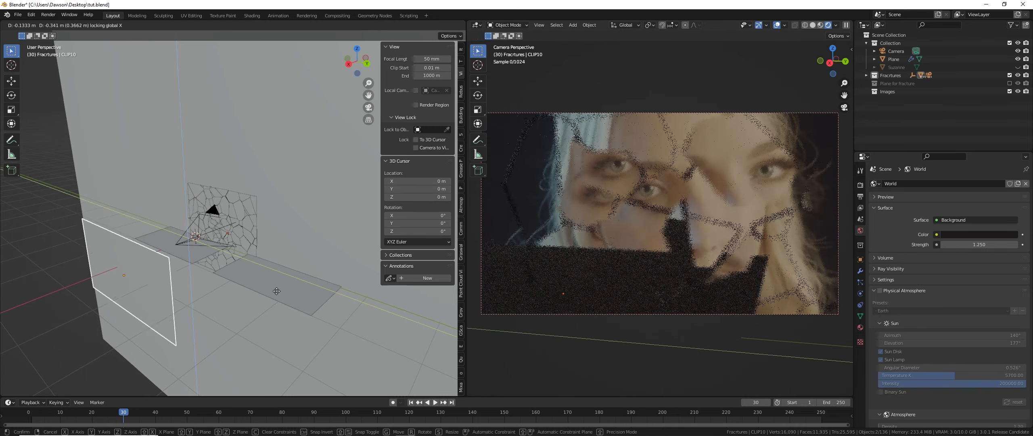
click(275, 352)
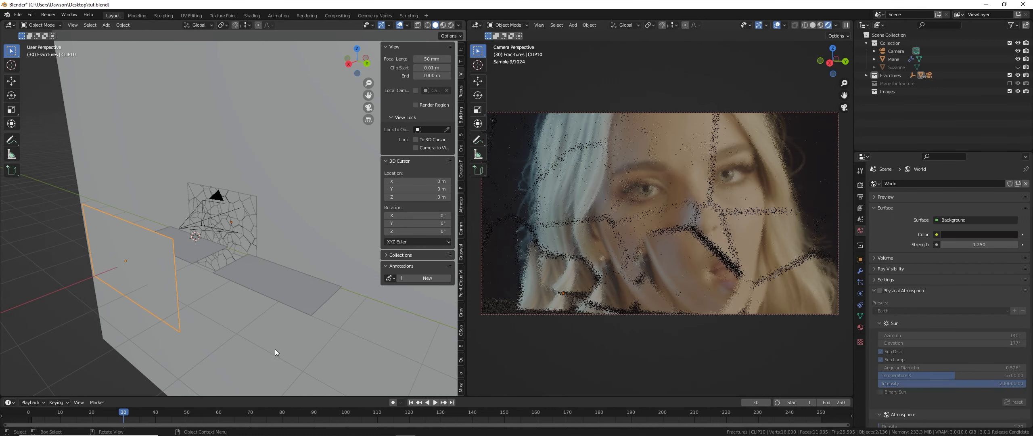
Move the plane at the origin in the negative Y direction and its duplicate about 1.3 m further along positive Y.
click(193, 252)
key(g)
key(y)
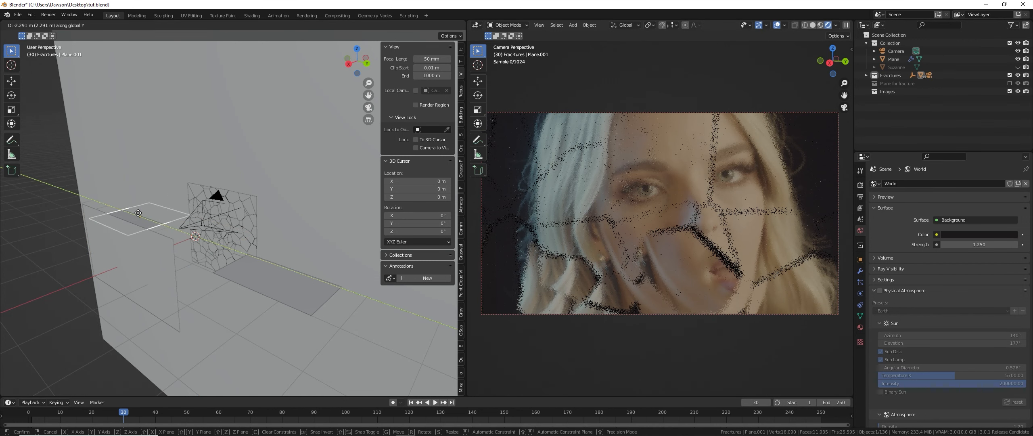
click(155, 229)
click(241, 280)
key(g)
key(y)
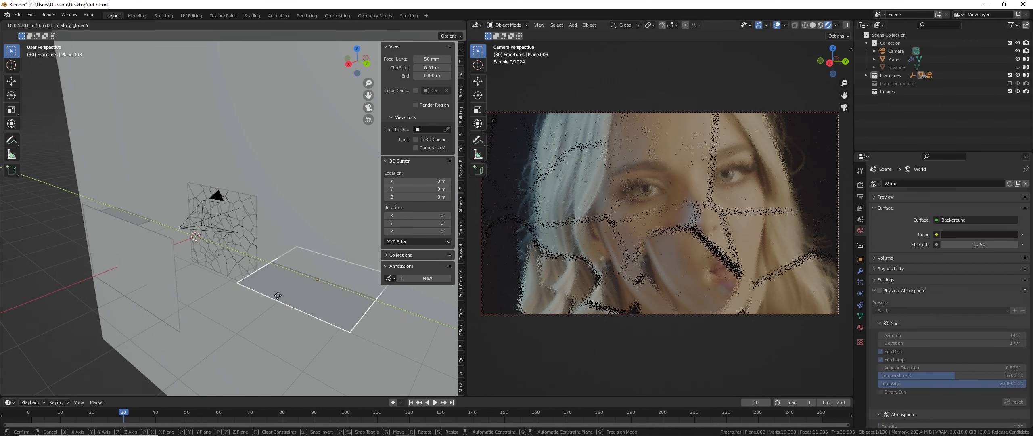
click(244, 304)
Move the empty and the CLIP10 plane together about 0.18 m along negative Y and 0.13 m up, with the global X axis locked.
middle_drag(206, 202, 237, 245)
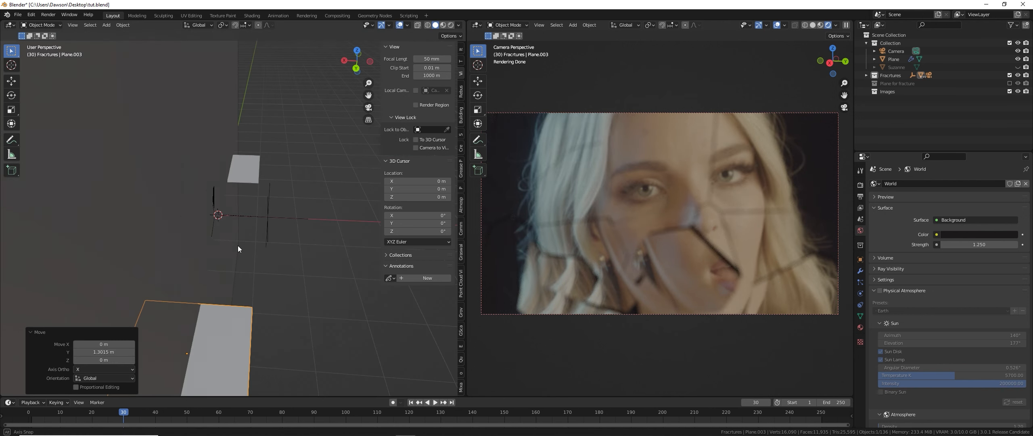
click(269, 231)
click(132, 236)
middle_drag(154, 240, 210, 235)
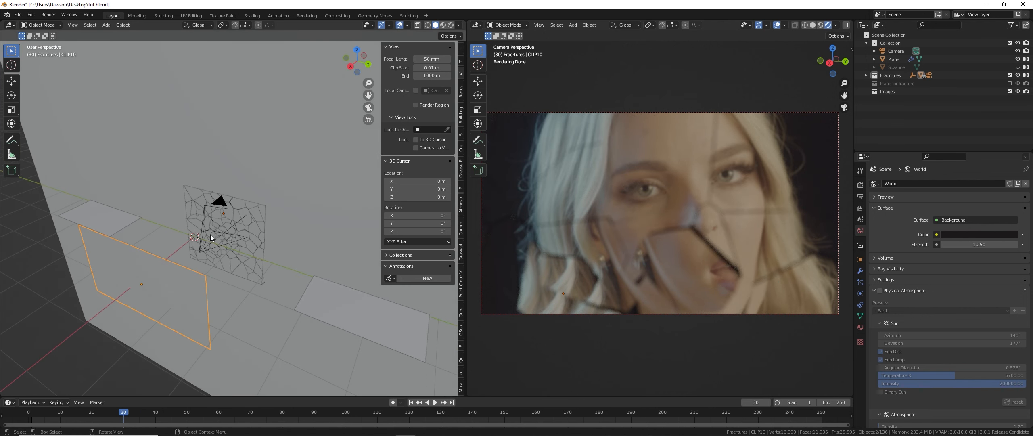
key(g)
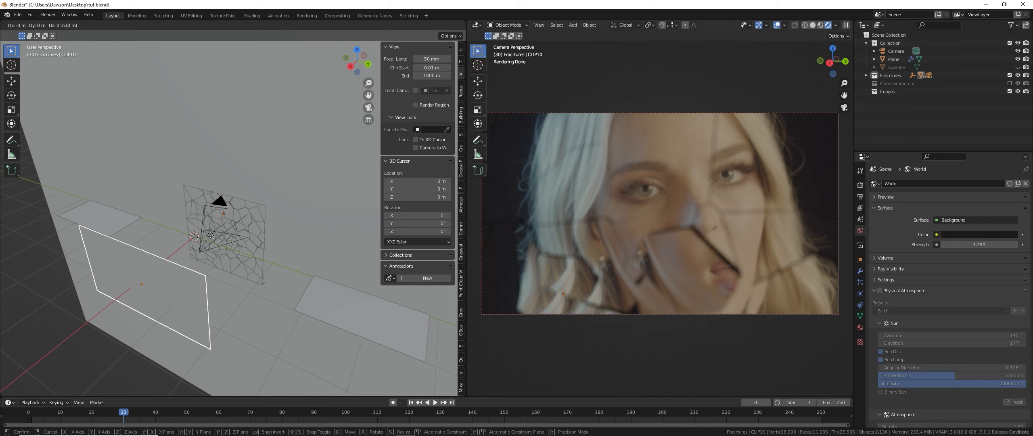
key(shift+x)
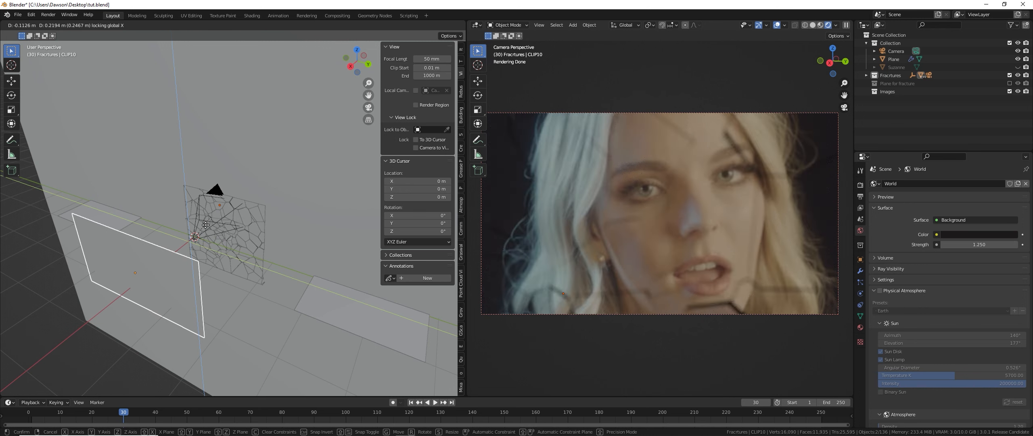
click(204, 230)
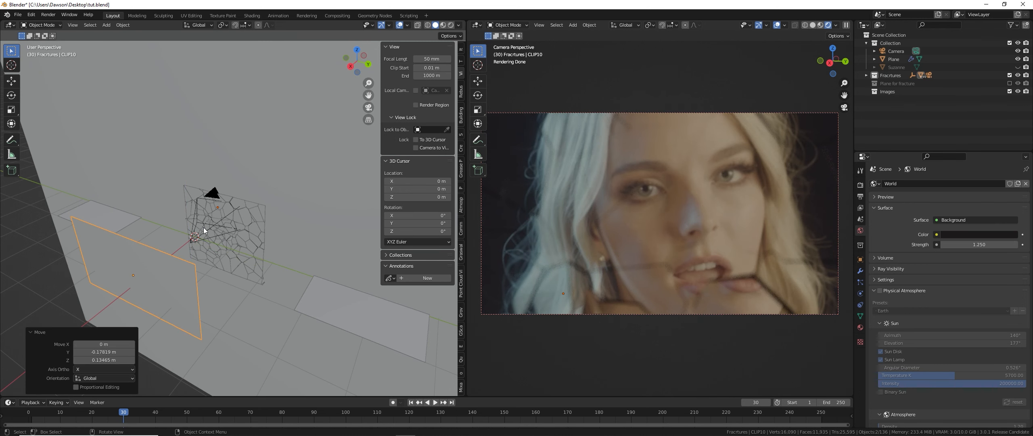
Trackball-rotate the fracture piece covering the jaw beside the mouth by about 8.2° and 0.6° so it reflects an eye.
scroll(244, 241, up, 5)
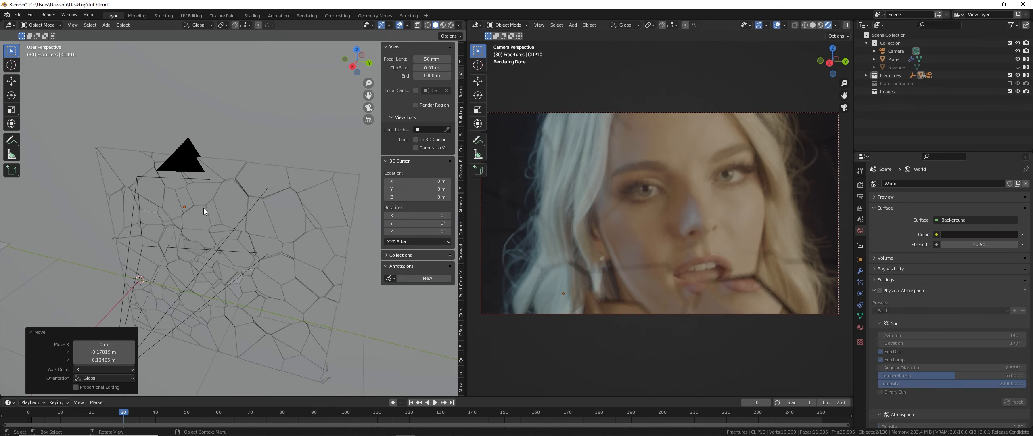
click(232, 209)
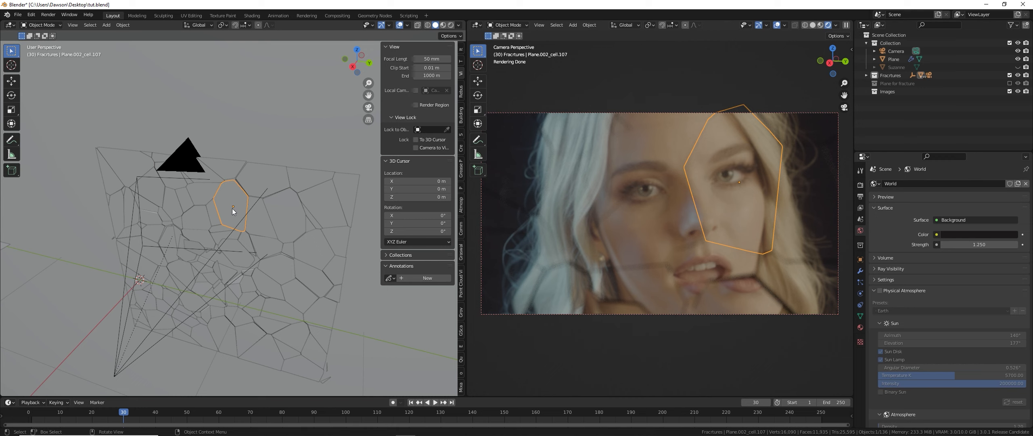
click(224, 238)
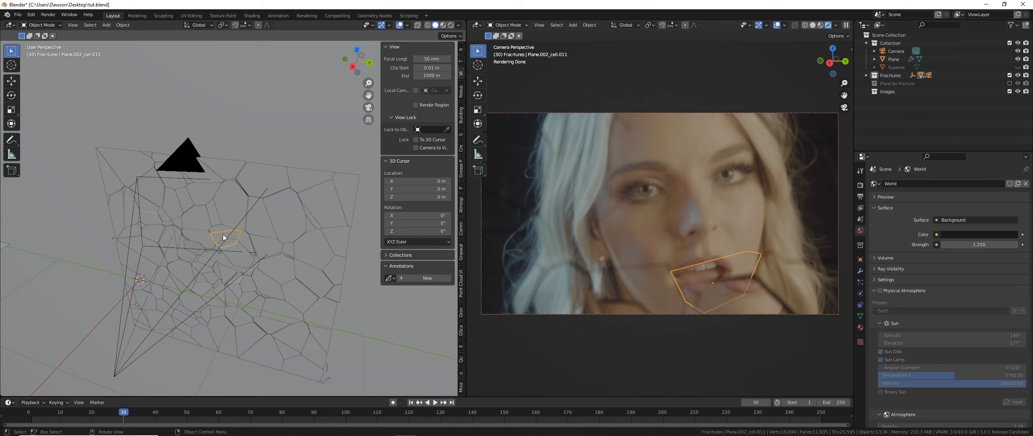
click(196, 226)
click(196, 236)
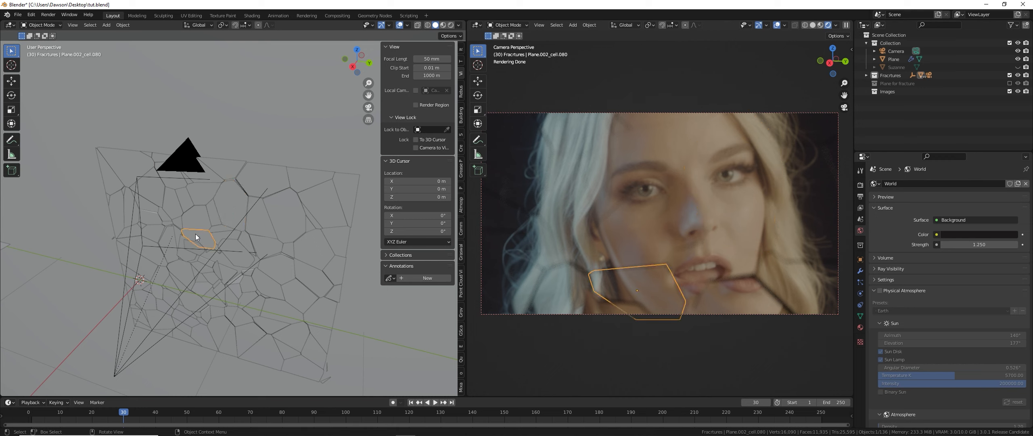
key(r)
key(r)
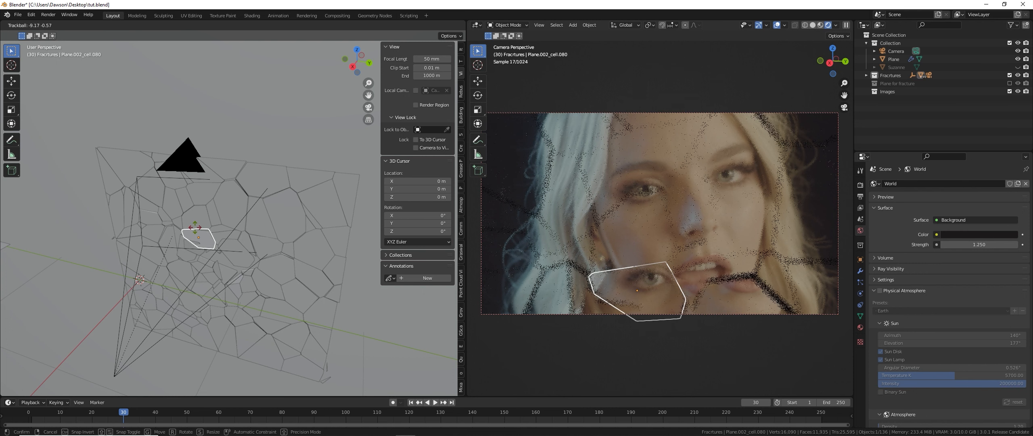
click(347, 279)
Hide the overlays and gizmos in the rendered camera view.
click(632, 334)
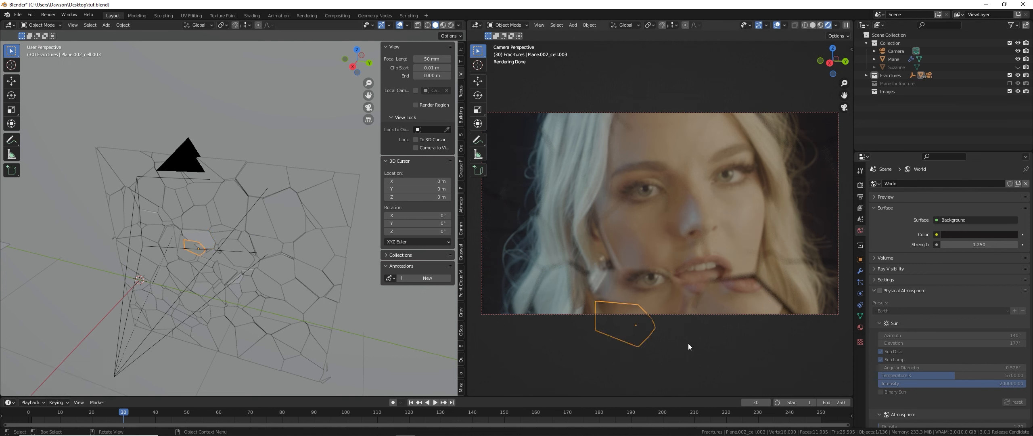
click(774, 25)
click(761, 25)
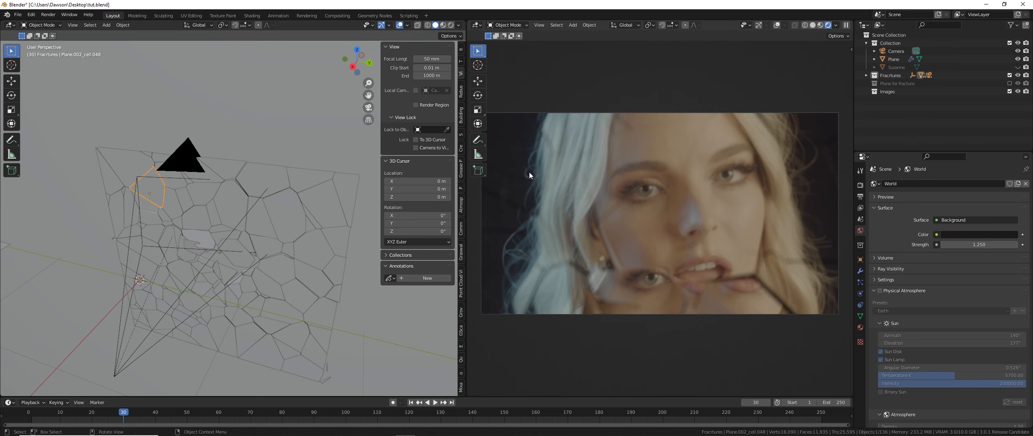
Trackball-rotate the large fracture piece over the hair at the image's upper-left edge by about 1.2° and 6.9°.
key(r)
key(r)
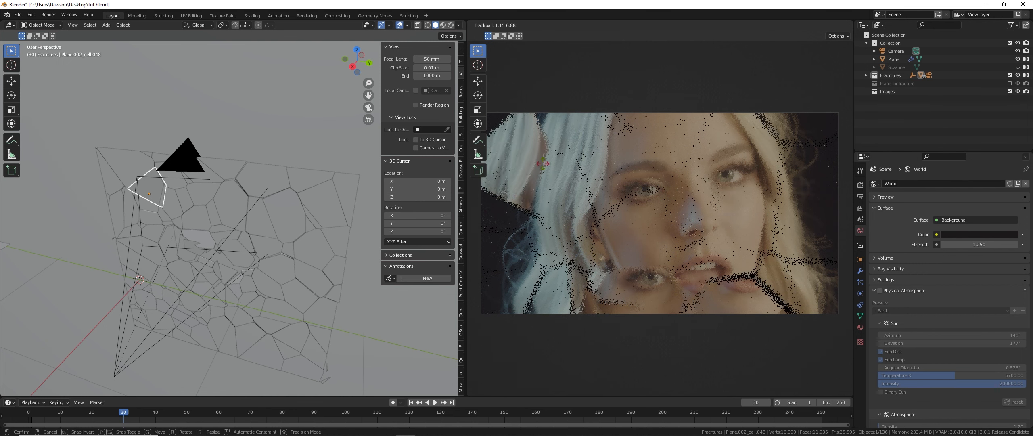
click(544, 163)
Trackball-rotate the small piece near the earring by about 1.7°, and the piece above it by about -0.6° and 2.9°.
click(583, 239)
key(r)
key(r)
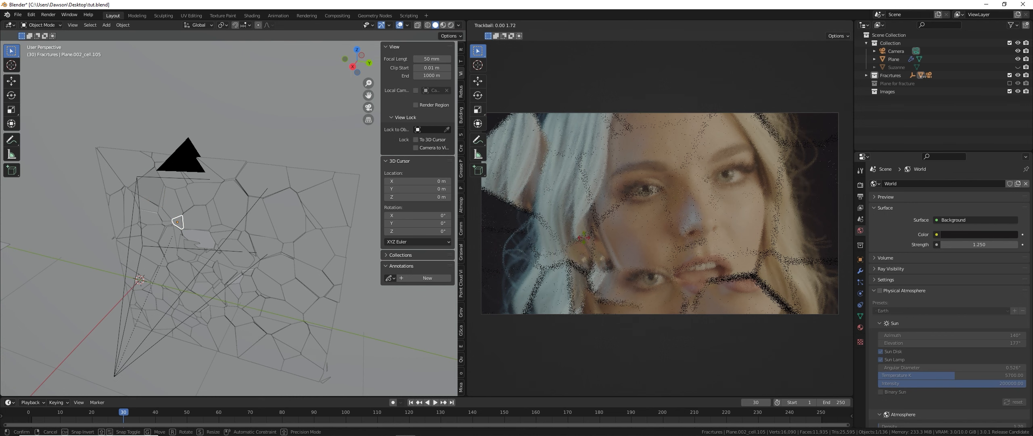
click(584, 237)
click(586, 219)
key(r)
key(r)
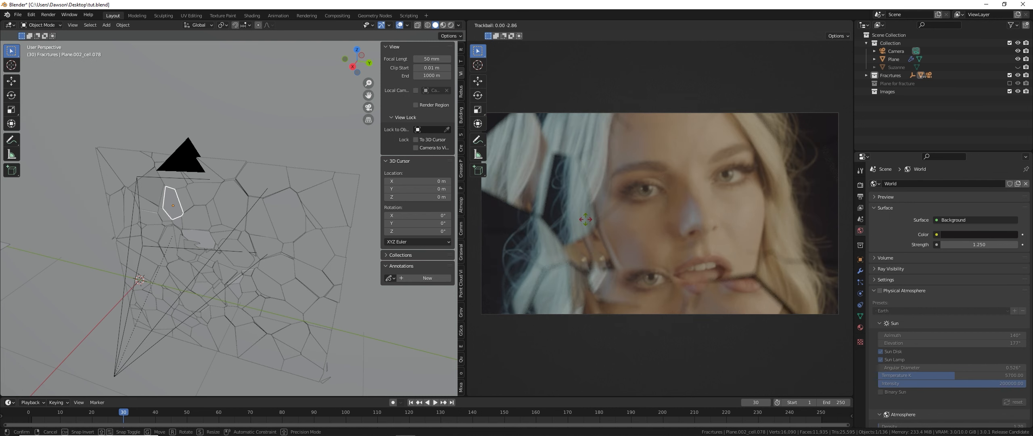
click(590, 219)
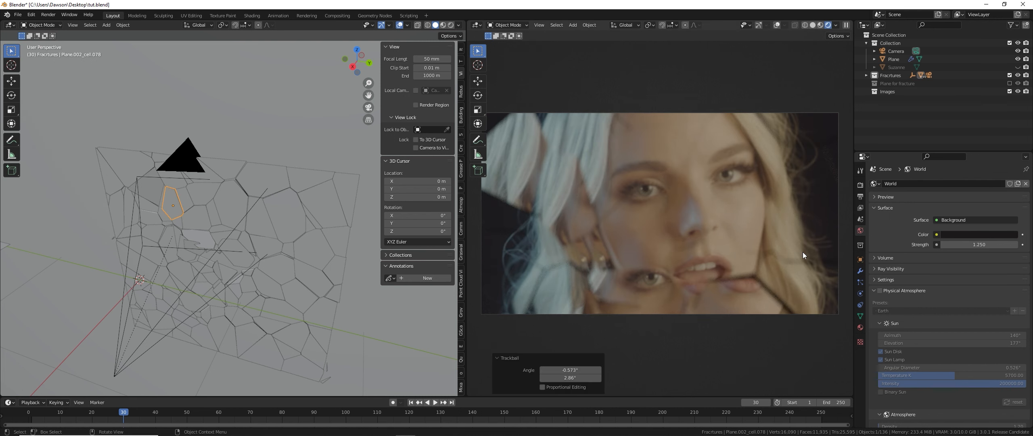
Trackball-rotate the large fracture piece over the right-hand eye by 7.45° and 0.573° so it reflects the mouth.
click(746, 170)
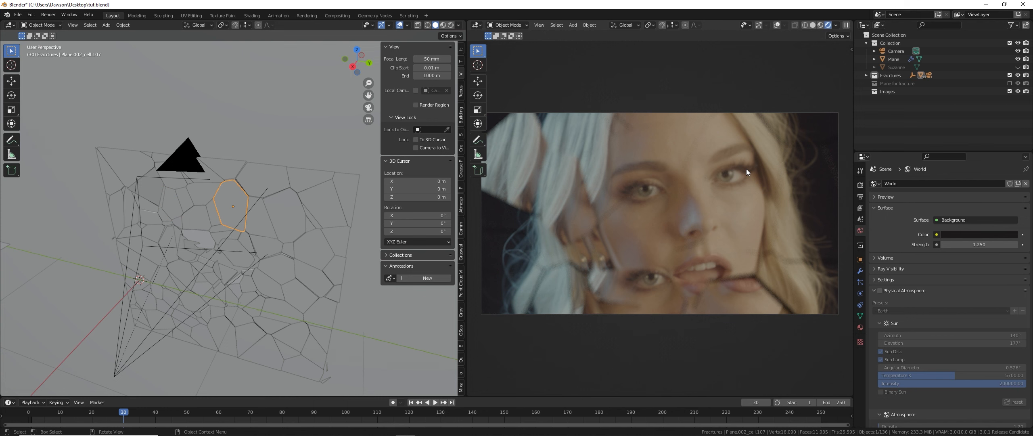
key(r)
key(r)
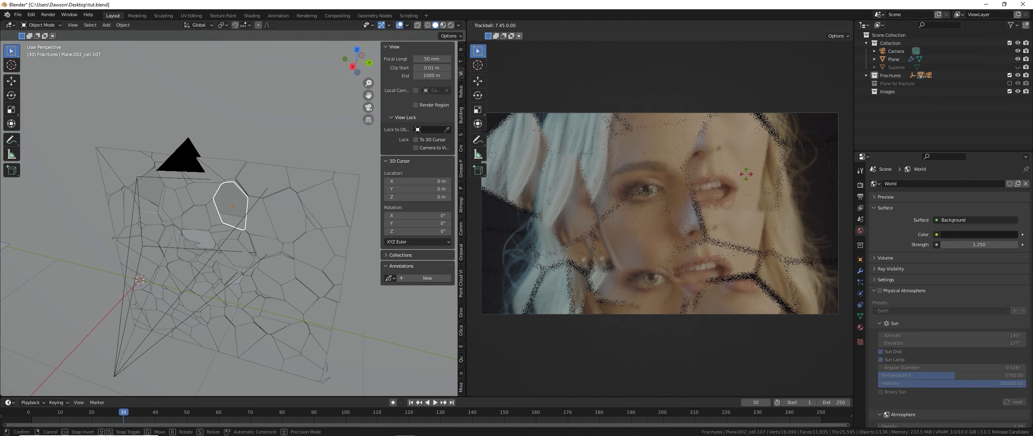
click(747, 175)
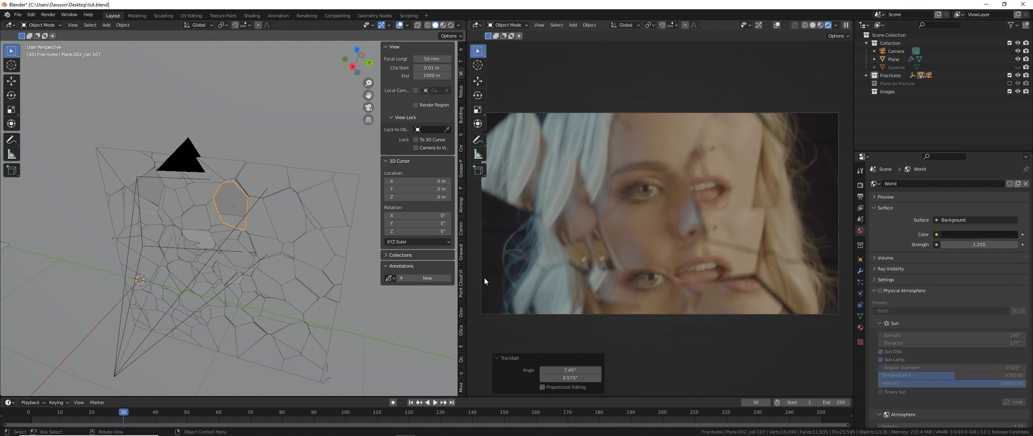
Select the floor plane on the negative Y side and switch the user-perspective viewport to rendered shading.
middle_drag(197, 210, 246, 220)
click(134, 168)
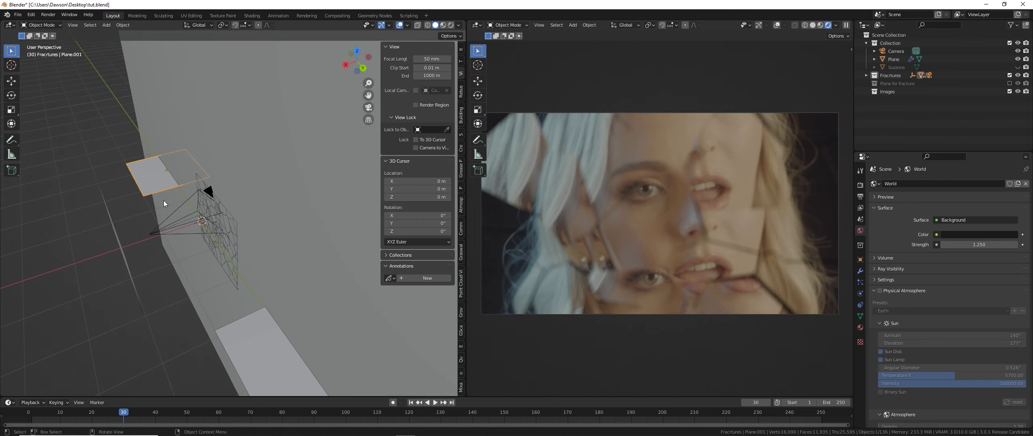
middle_drag(163, 200, 272, 222)
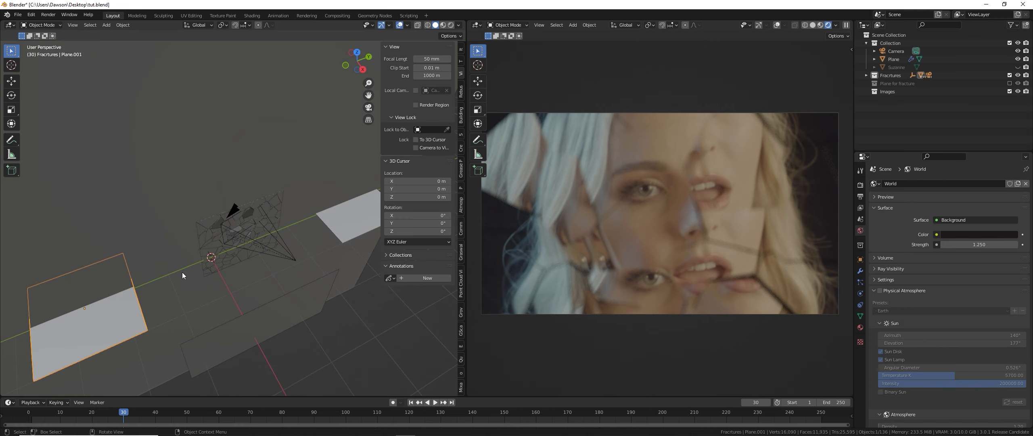
scroll(183, 272, down, 3)
middle_drag(183, 272, 242, 253)
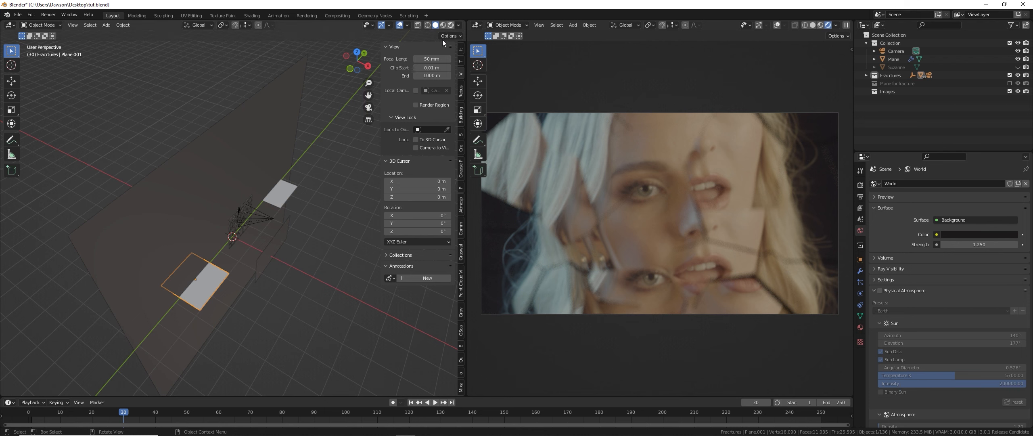
key(z)
mouse_move(248, 287)
middle_down()
mouse_move(320, 236)
mouse_move(329, 252)
middle_up()
scroll(289, 264, up, 3)
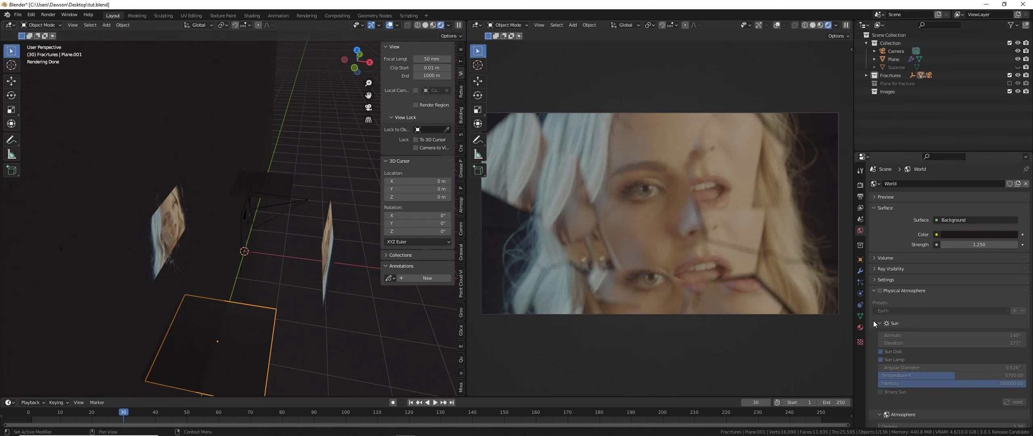
Give the selected plane a new material and change its surface shader to Emission.
click(860, 328)
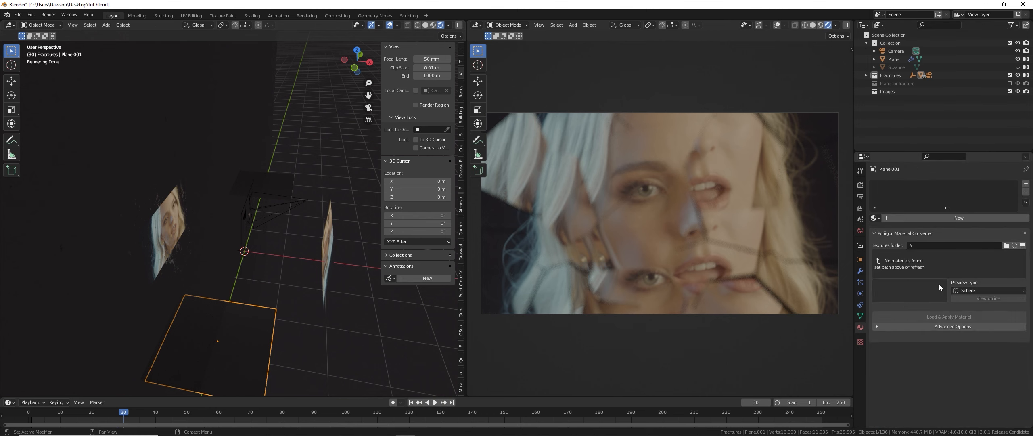
click(887, 218)
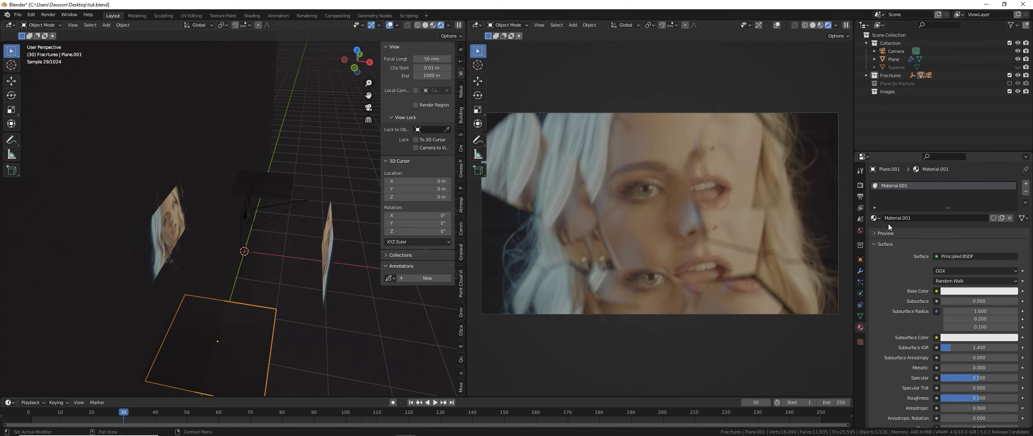
click(939, 258)
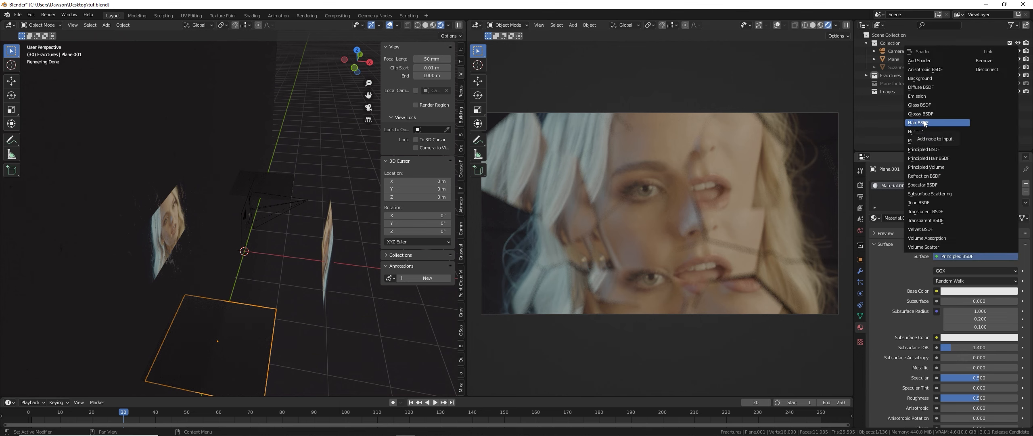
click(925, 97)
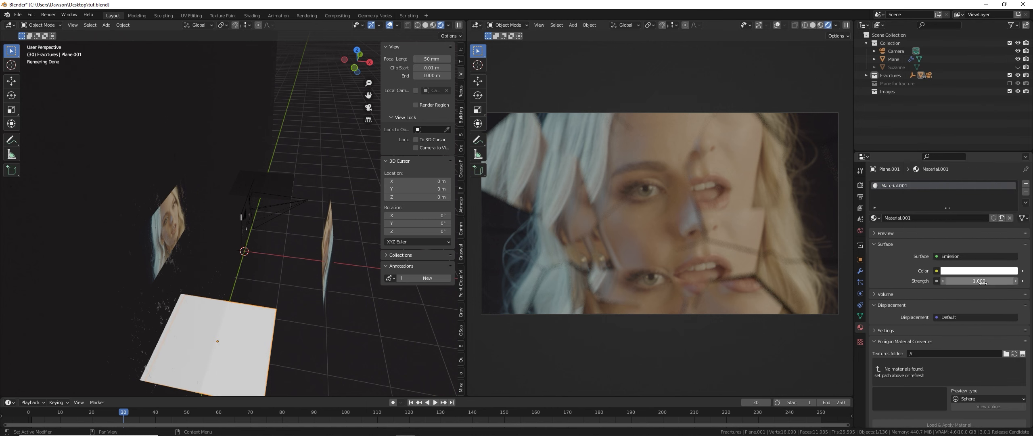
Sample the emission colour from the skin tones in the camera render and raise its brightness to a light peach.
click(974, 271)
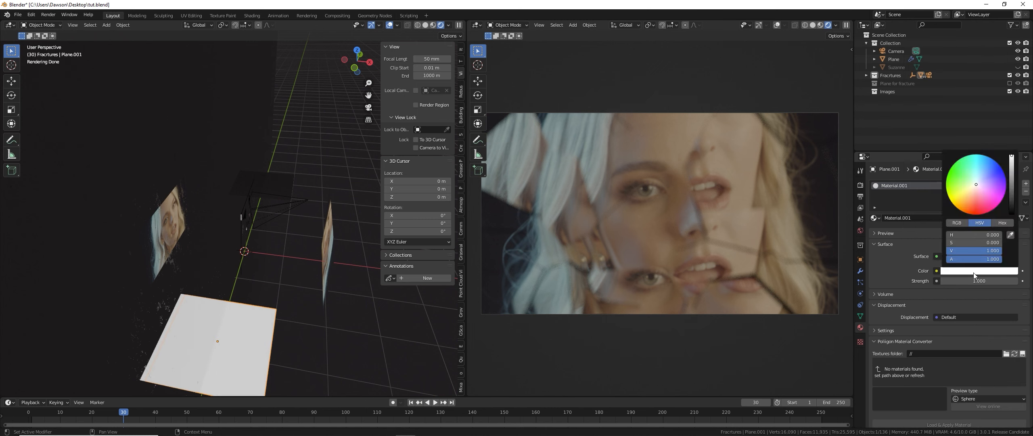
click(968, 195)
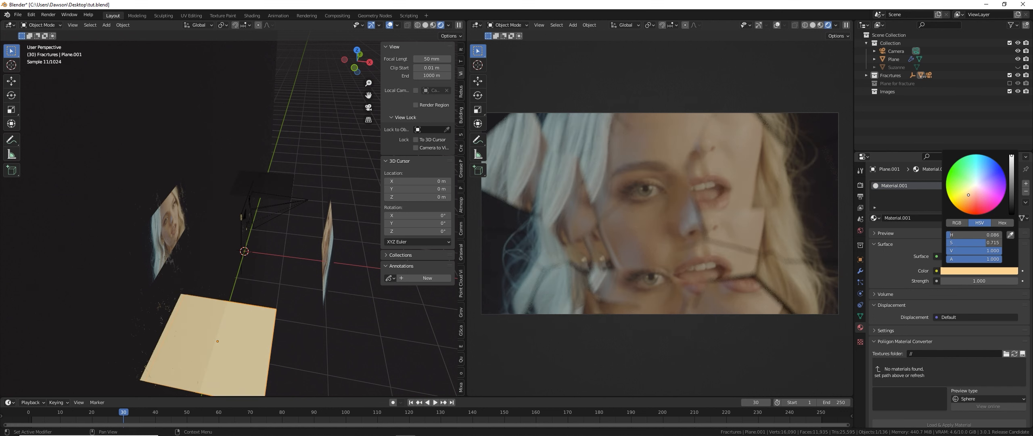
click(975, 272)
click(1014, 233)
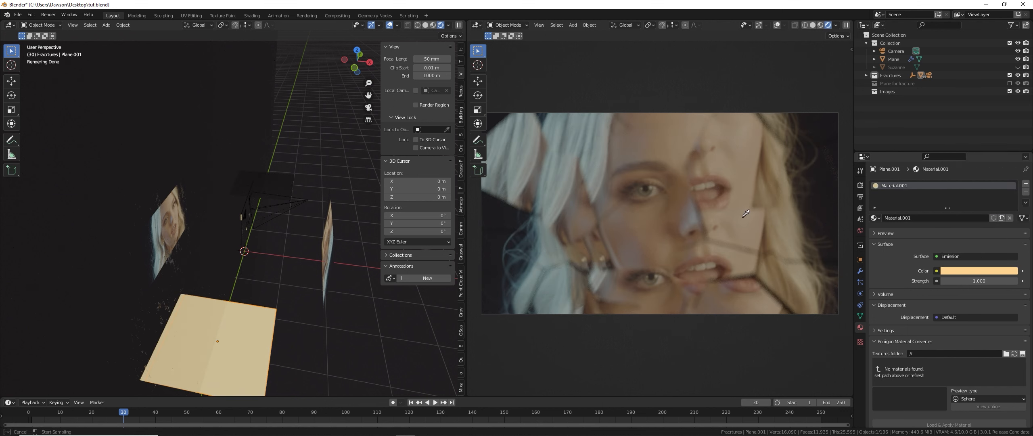
click(744, 216)
click(1000, 271)
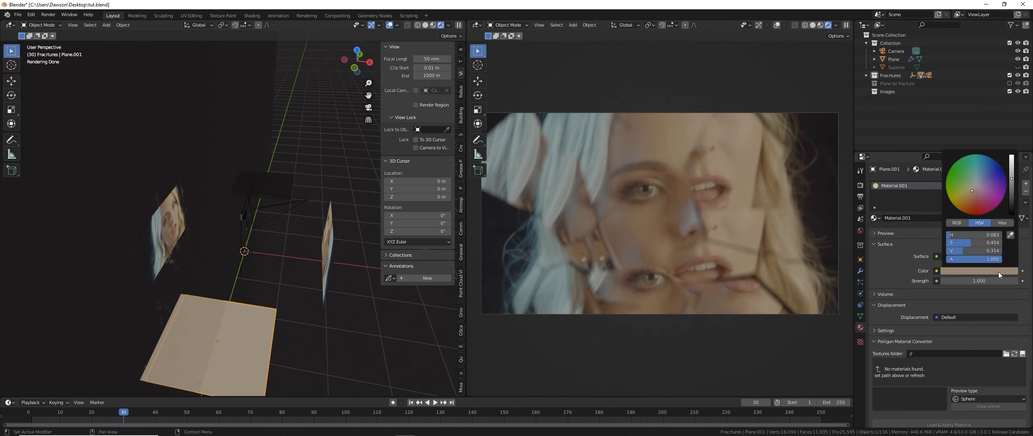
drag(1012, 178, 1012, 155)
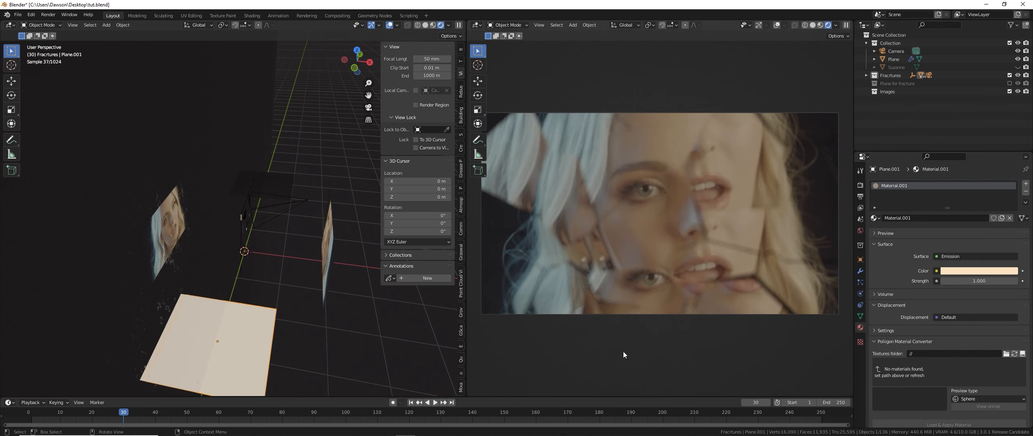
Move the emissive plane about 1.22 m along the global X axis.
scroll(319, 319, down, 6)
middle_drag(338, 318, 282, 297)
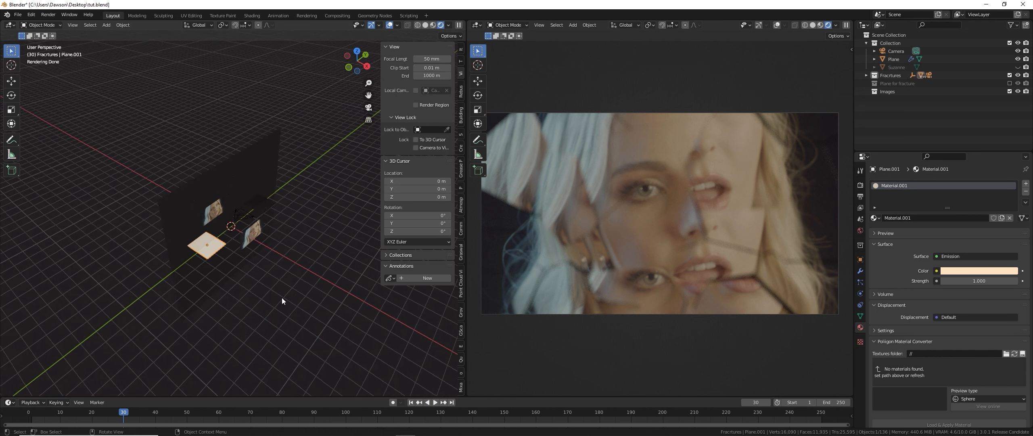
key(g)
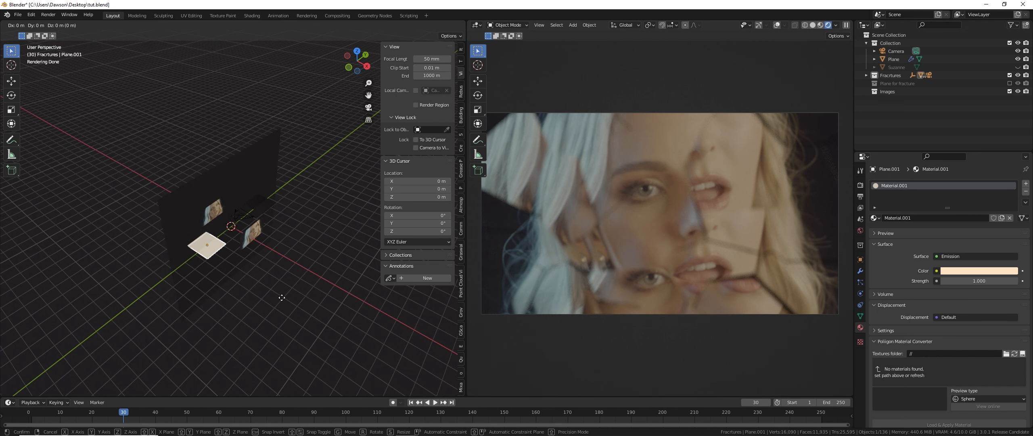
key(x)
click(266, 261)
middle_drag(266, 261, 285, 271)
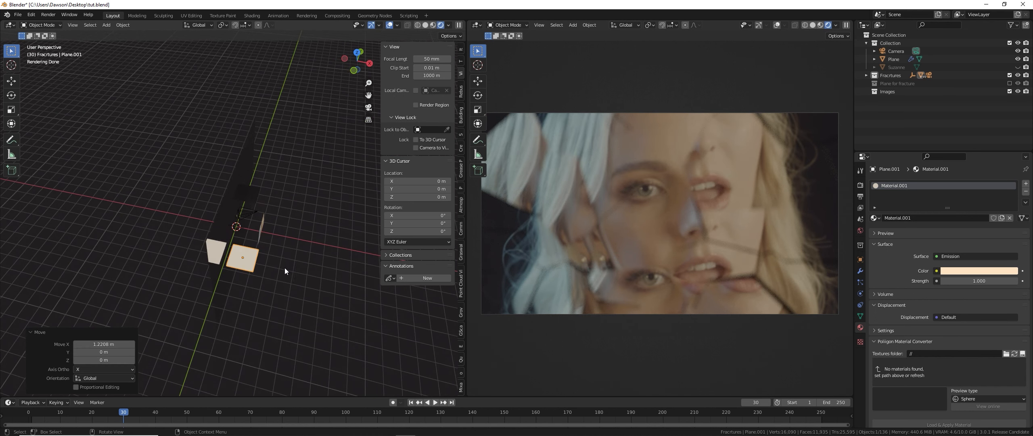
Raise the emissive plane about 1.71 m along the global Z axis.
key(r)
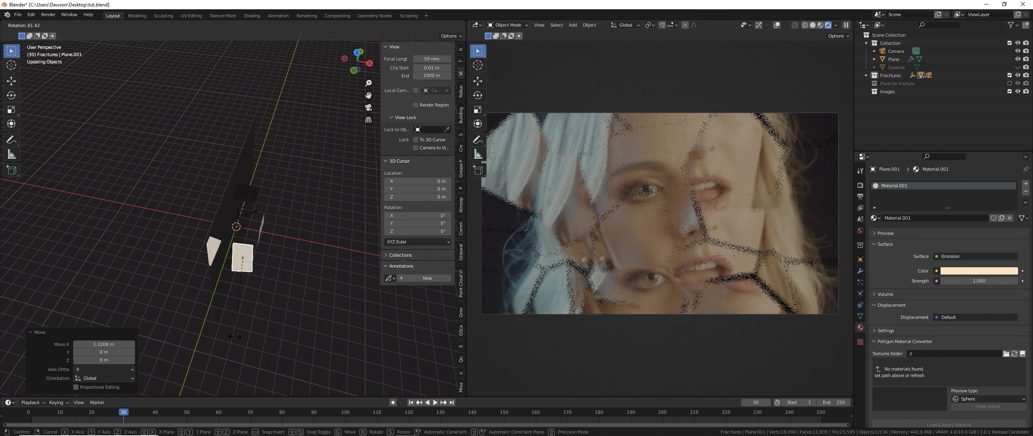
right_click(241, 331)
middle_drag(240, 332, 256, 216)
scroll(190, 260, up, 2)
key(g)
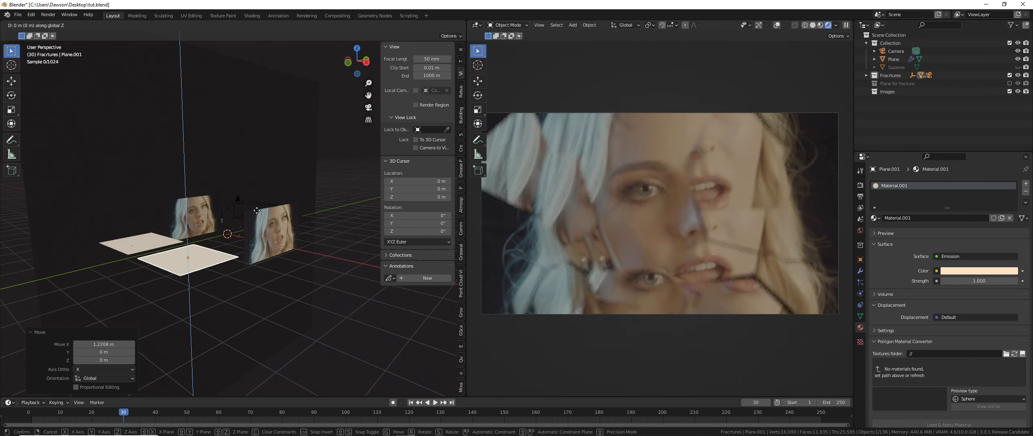
key(z)
click(202, 194)
Tilt the emissive plane freely by about 67° and 5°, and enlarge it uniformly to about 1.95 times its size.
middle_drag(203, 193, 220, 217)
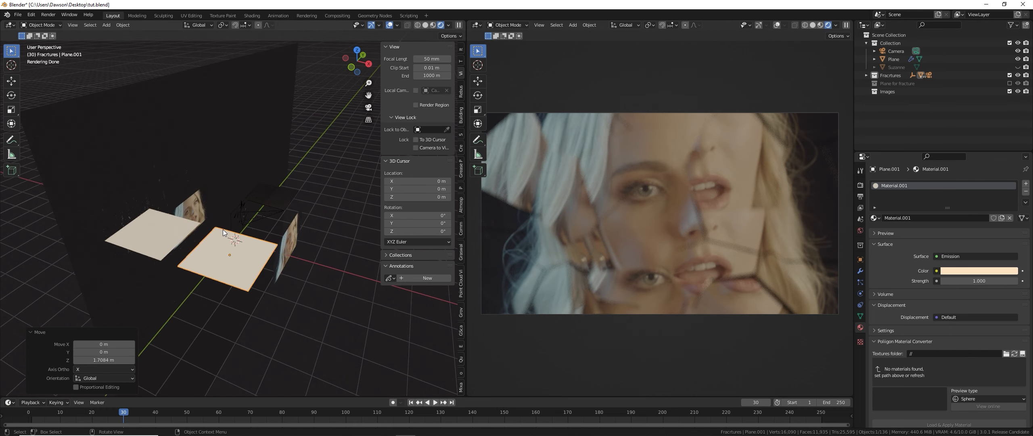
key(r)
key(r)
click(228, 279)
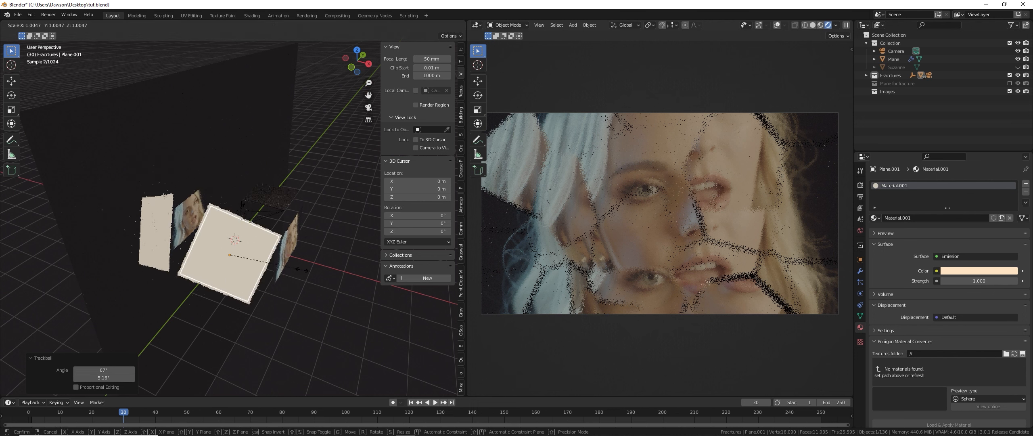
key(s)
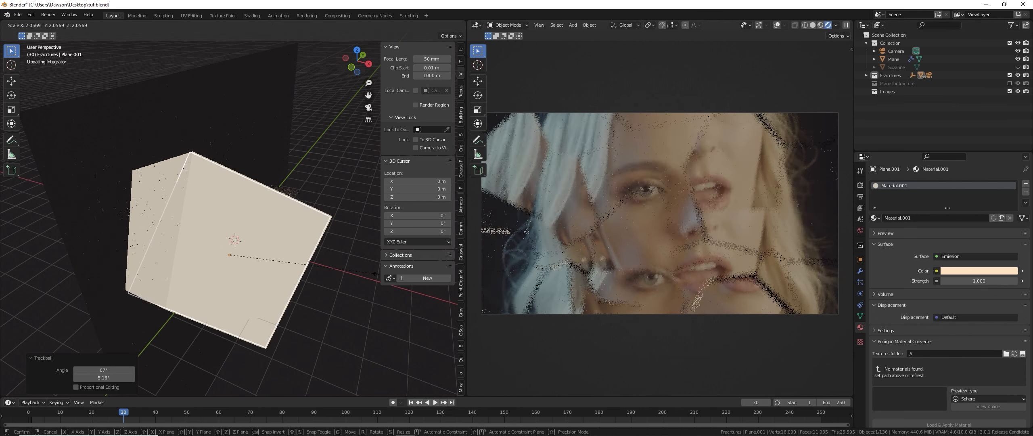
click(491, 229)
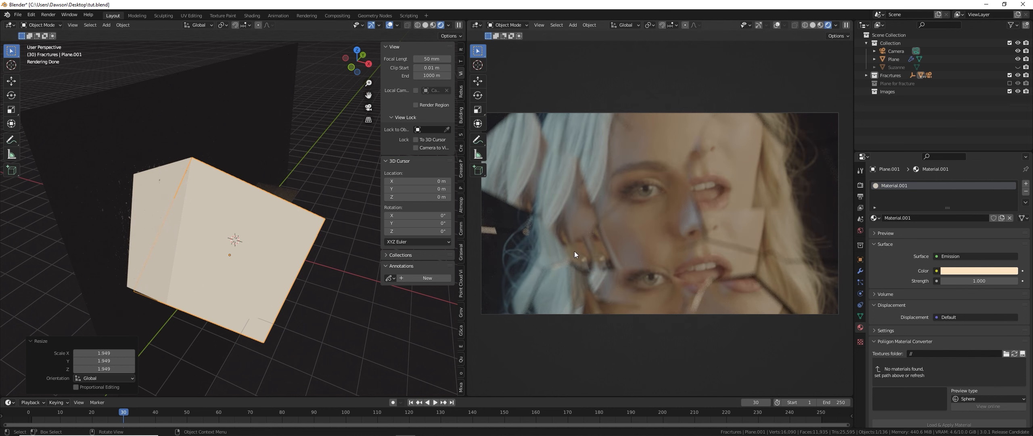
Scale the emissive plane by 0.71, shift it about 1.07 m in X and 0.77 m in Y, and scale it again by 0.746.
middle_drag(366, 273, 356, 259)
key(s)
click(257, 254)
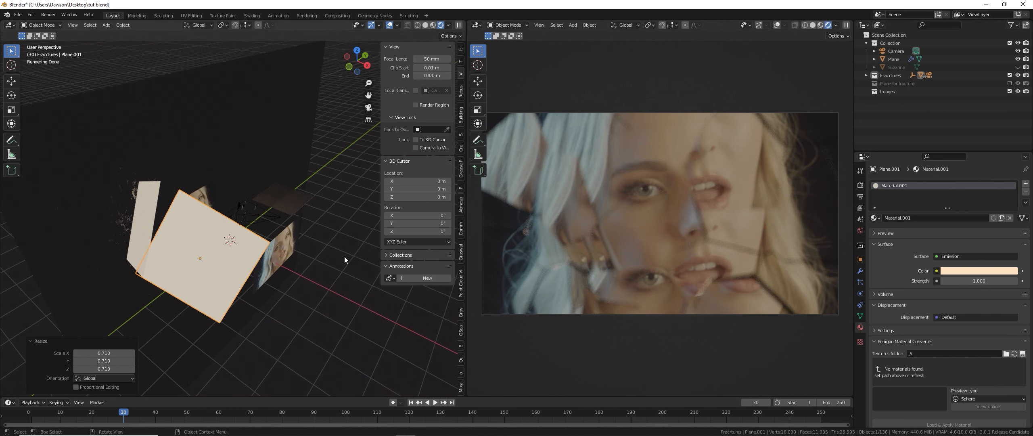
key(g)
click(393, 264)
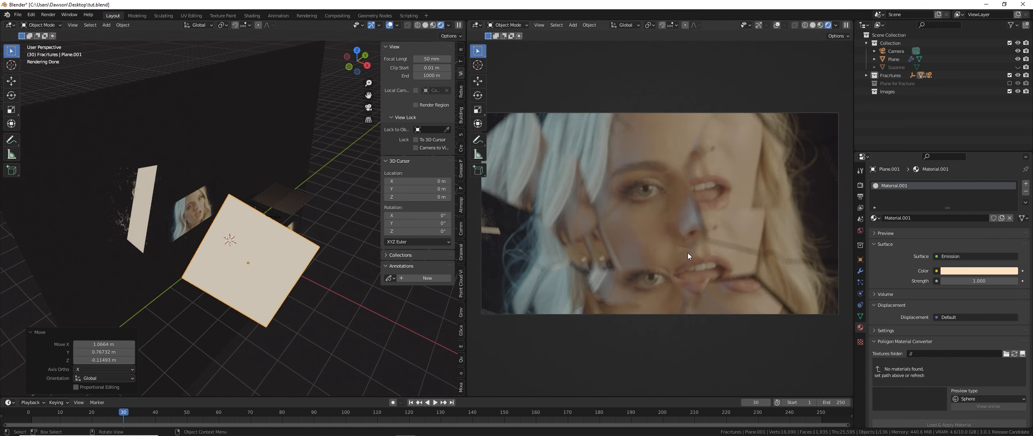
key(s)
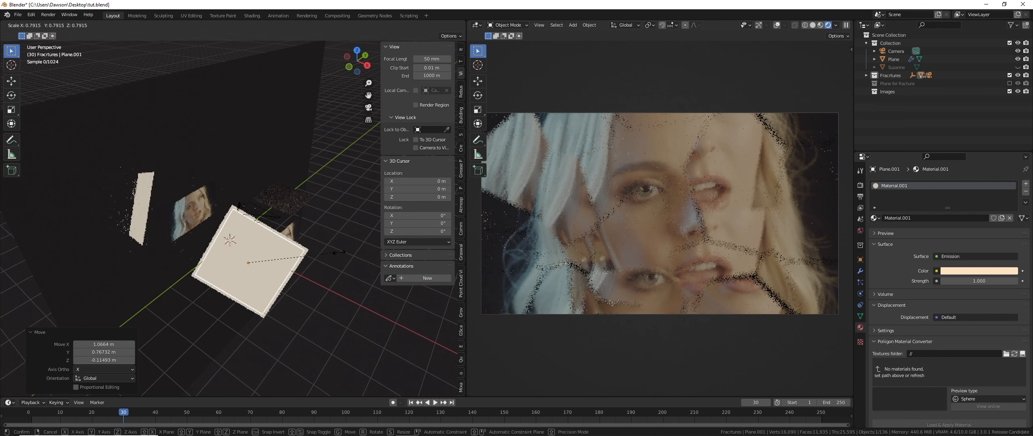
click(334, 258)
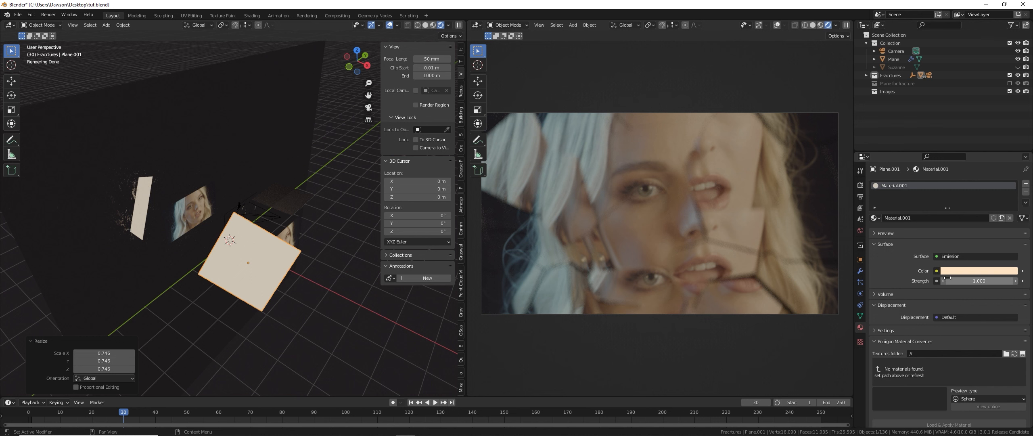
Try much higher emission strengths on the plane's material with the colour's saturation raised to 0.940.
mouse_move(982, 282)
mouse_down()
mouse_move(996, 282)
mouse_move(986, 282)
mouse_up()
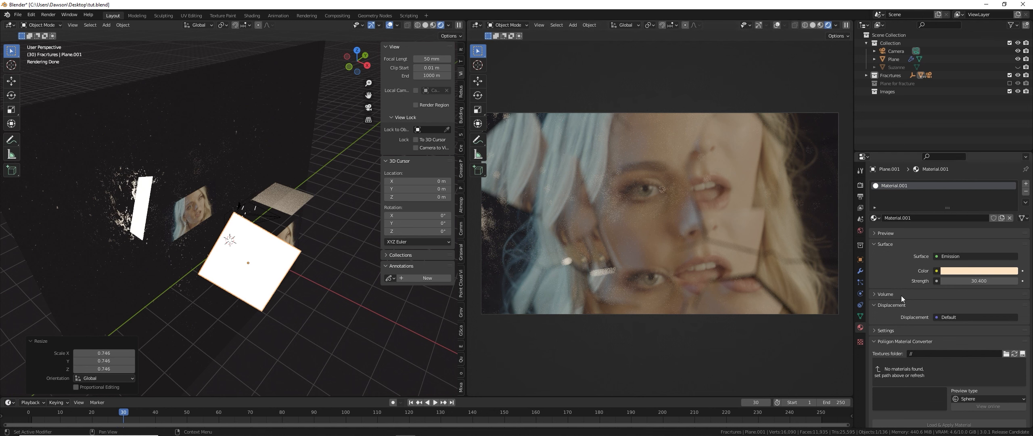
drag(979, 280, 1011, 281)
click(981, 271)
drag(975, 243, 999, 243)
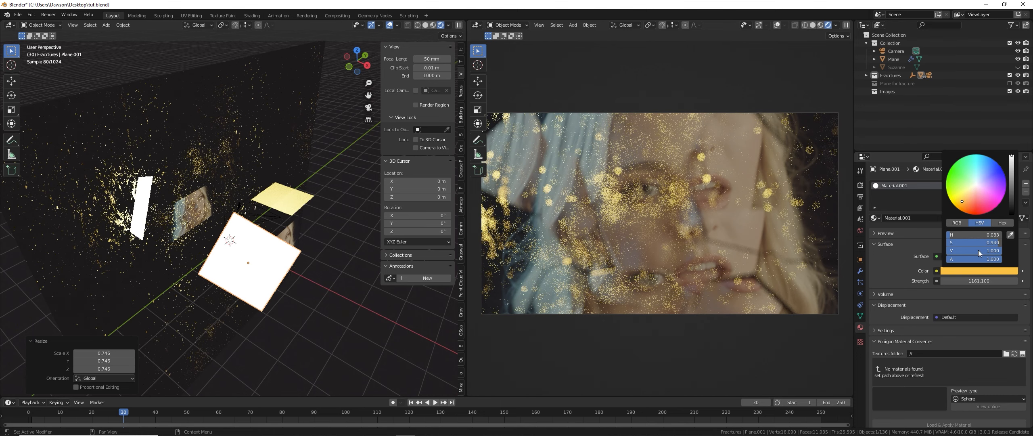
drag(975, 284, 888, 284)
drag(1000, 281, 1021, 281)
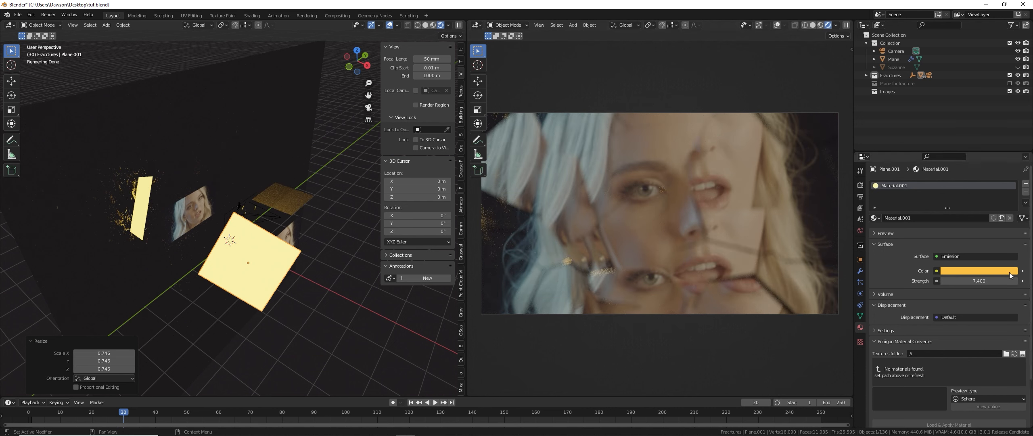
Set the plane's emission strength to 20 and lower the colour's saturation to a pale orange.
mouse_move(979, 281)
mouse_down()
mouse_move(1028, 281)
mouse_move(966, 280)
mouse_up()
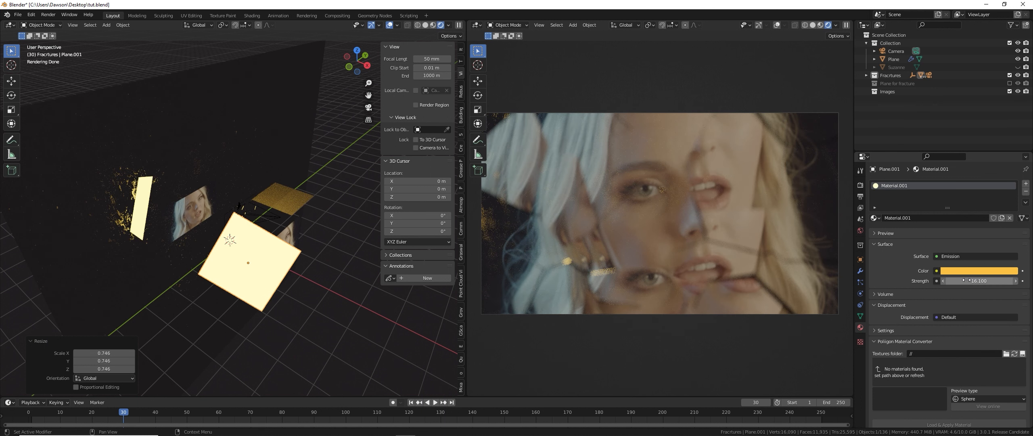
click(982, 281)
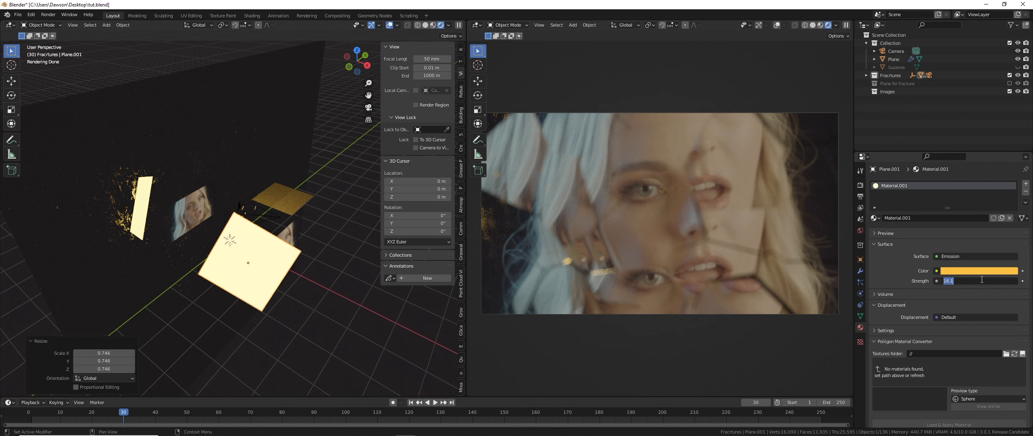
text(20)
key(Return)
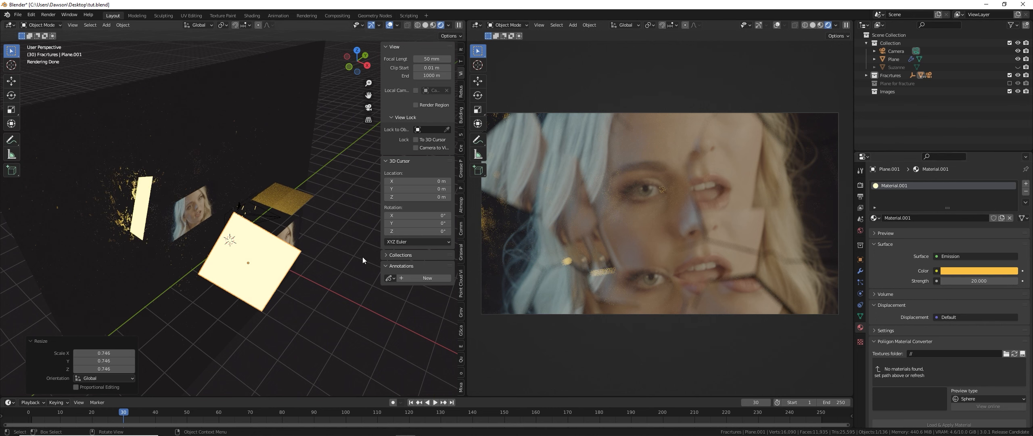
click(997, 271)
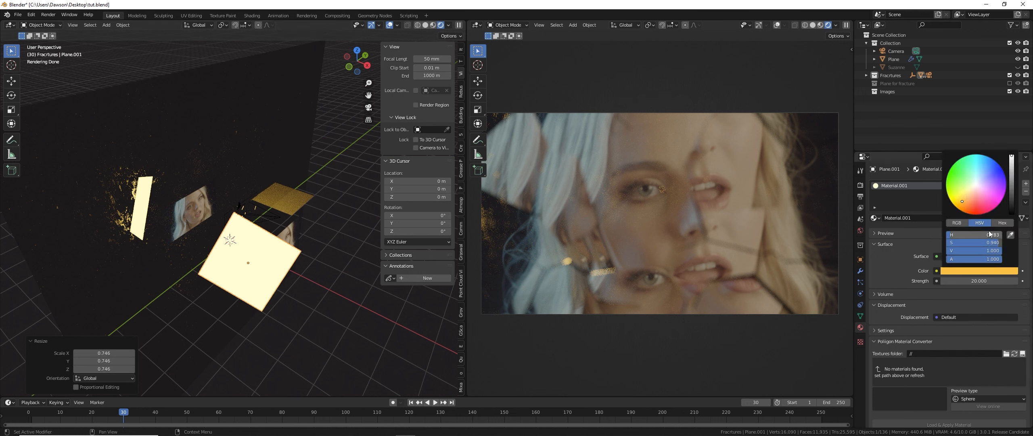
drag(997, 242, 985, 243)
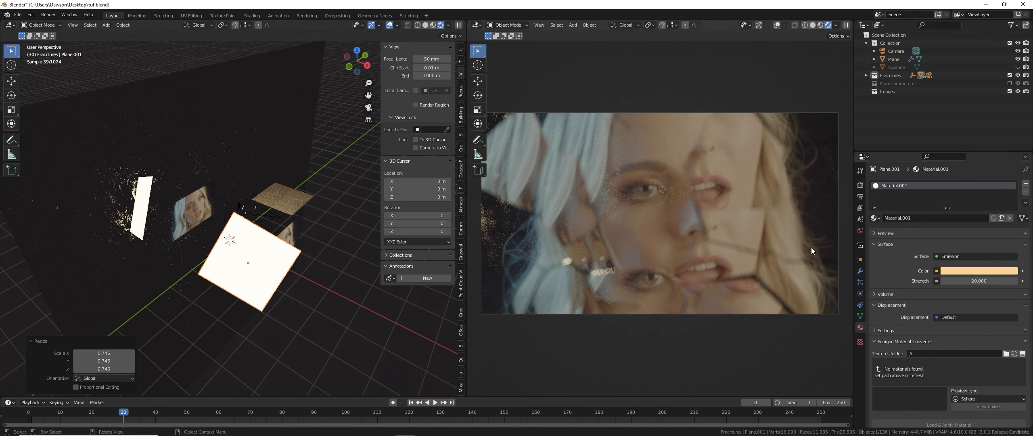
Show the scene's render settings and collapse the RebusFarm section to reach the sampling options.
click(860, 186)
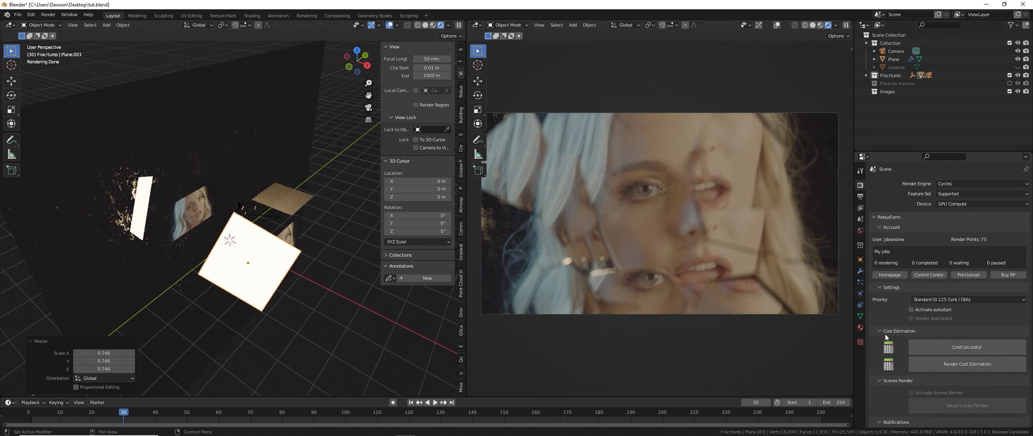
click(887, 217)
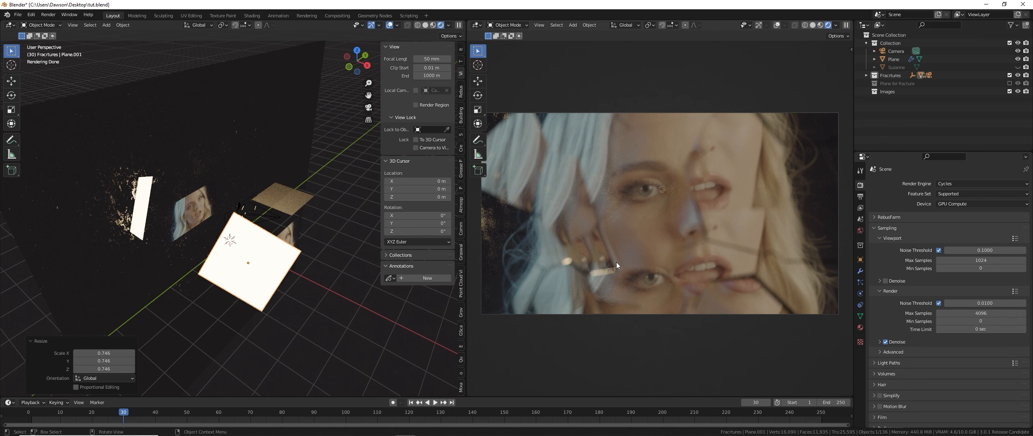
Shift the bright emissive plane along the positive global Y axis past the video plane, finishing with a further move of about 0.53 m.
middle_drag(176, 225, 141, 209)
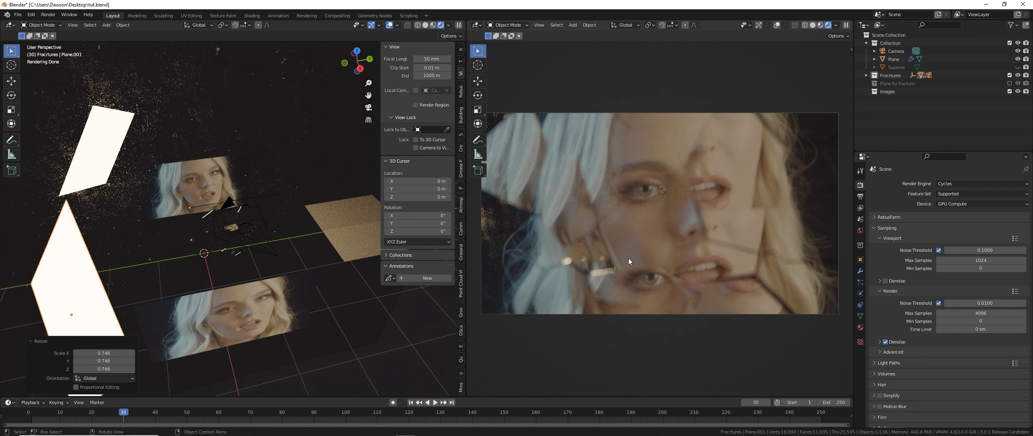
scroll(215, 311, down, 3)
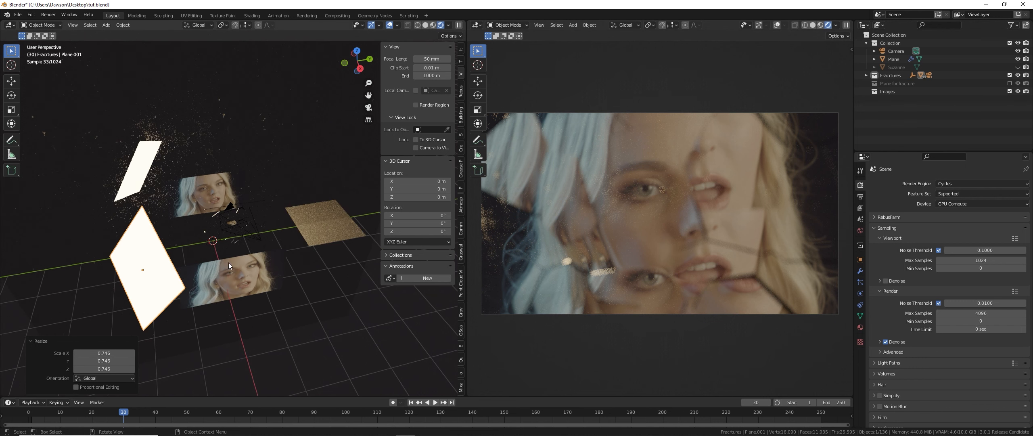
middle_drag(224, 269, 202, 271)
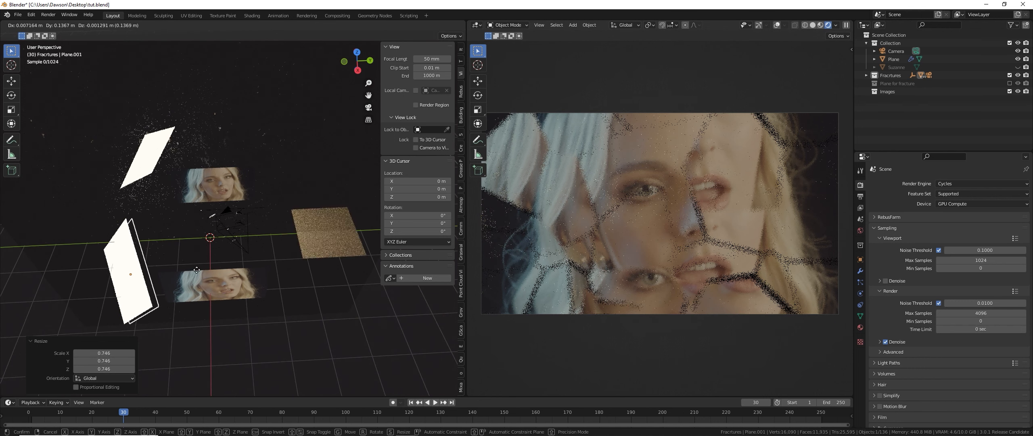
key(g)
key(y)
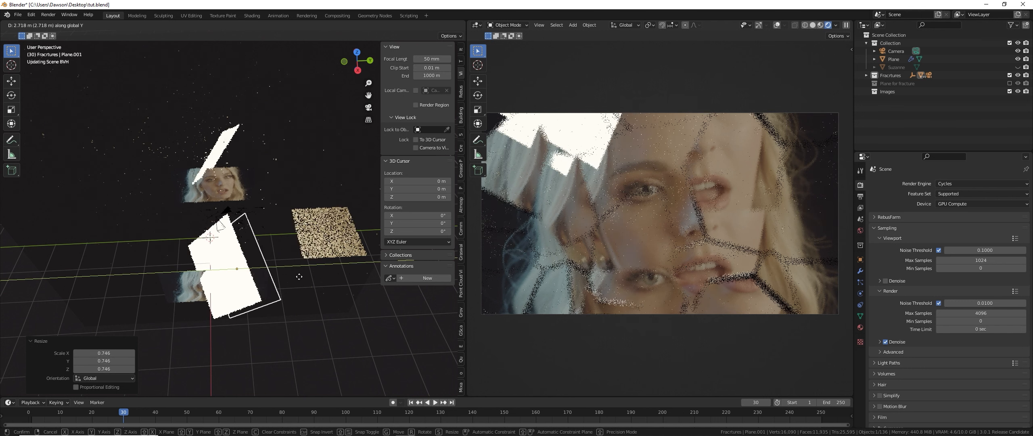
click(275, 258)
middle_drag(276, 258, 238, 235)
scroll(219, 230, down, 4)
key(g)
key(y)
click(283, 238)
Rotate the bright emissive plane freely by about -33° and -89° to change how the fracture edges catch its light.
middle_drag(283, 238, 251, 241)
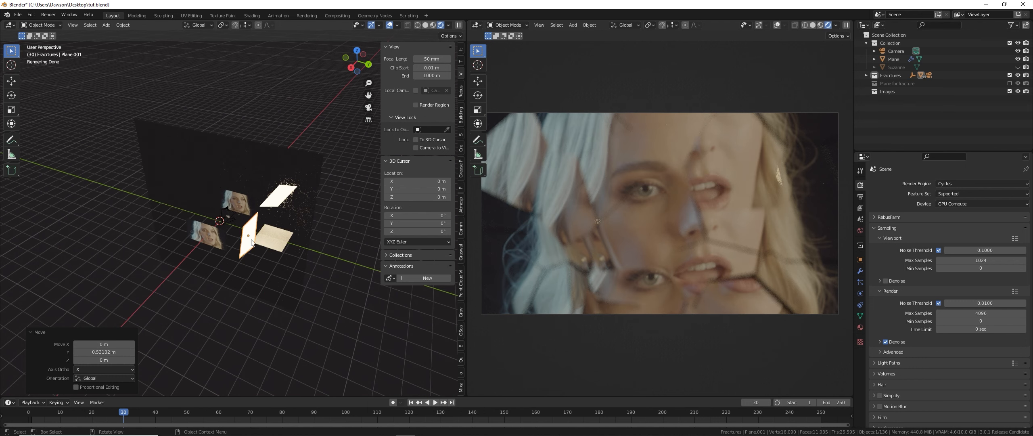
scroll(251, 241, up, 6)
key(r)
key(r)
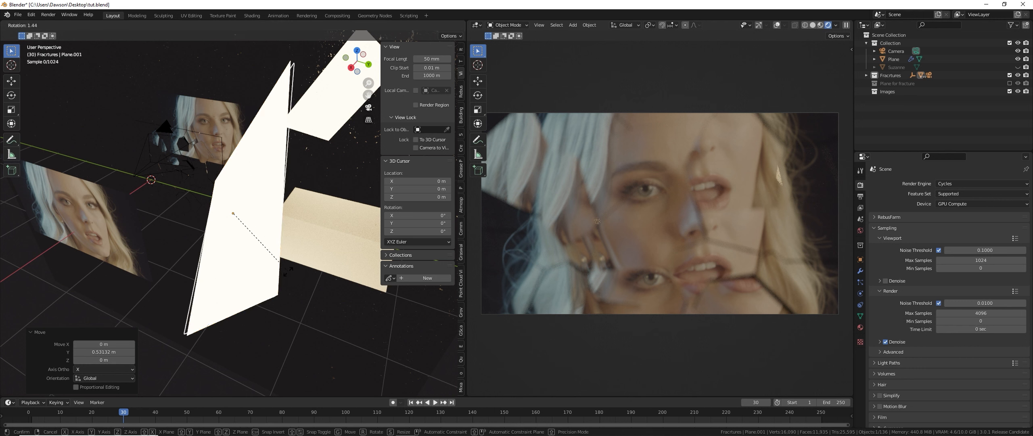
click(227, 249)
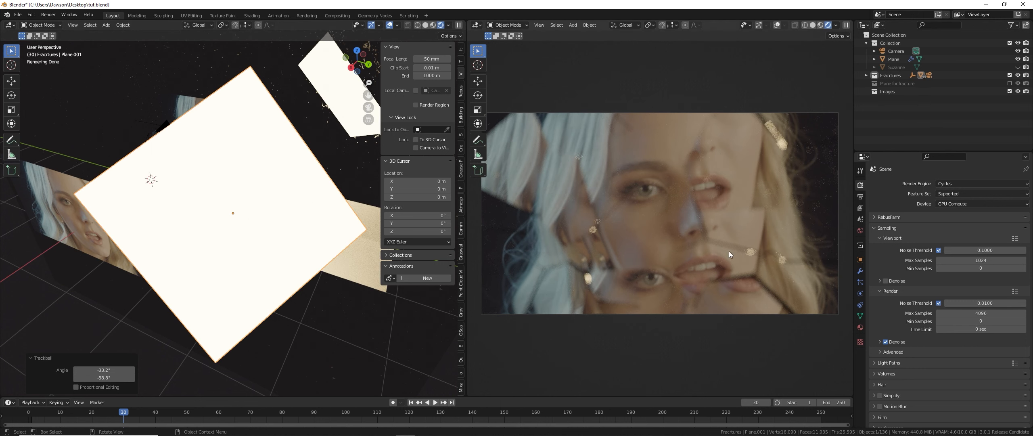
Select the other, dimmer emissive floor plane and move it along the global Y axis to the negative Y side.
middle_drag(156, 224, 172, 217)
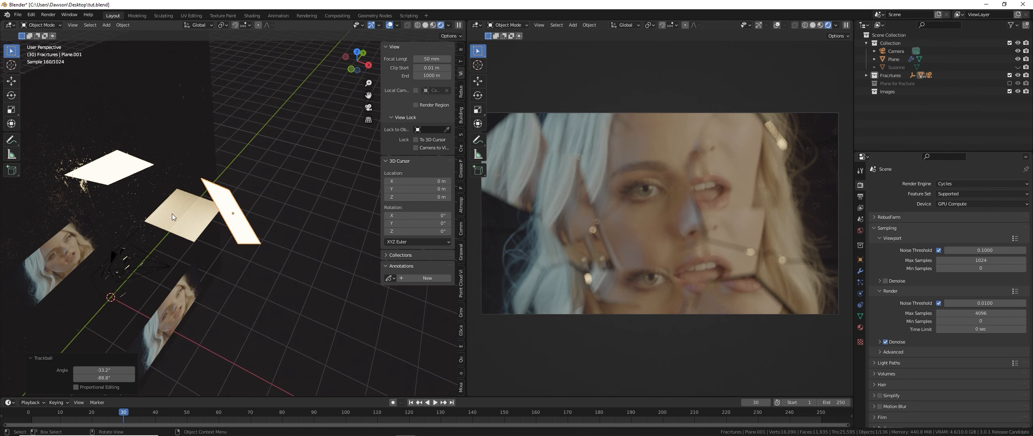
click(205, 230)
scroll(205, 230, down, 5)
click(215, 223)
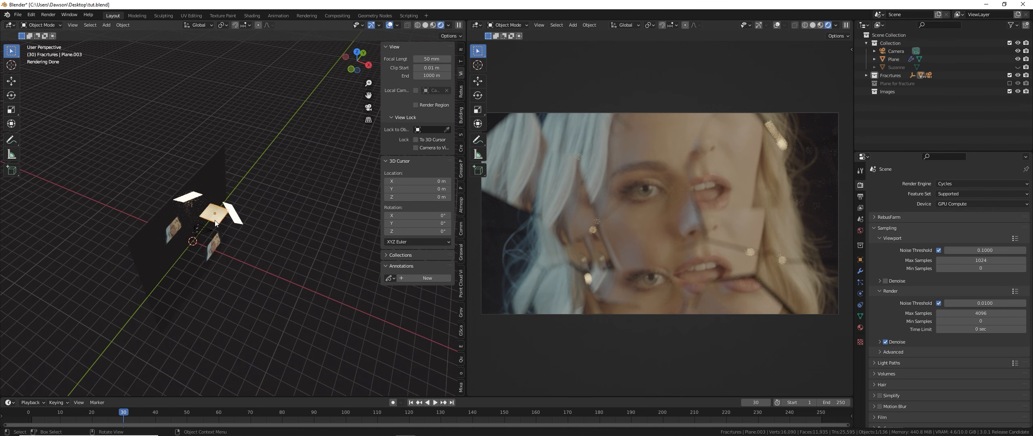
key(g)
key(y)
click(192, 281)
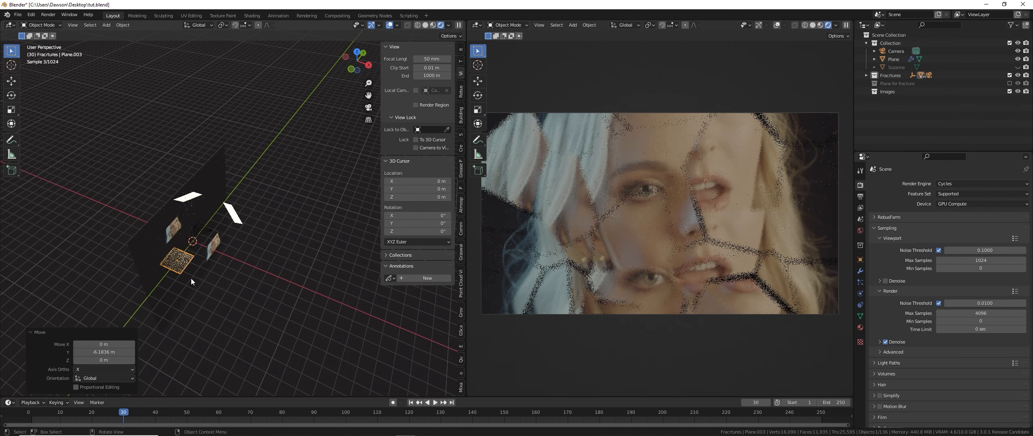
Move the dimmer emissive plane about 1.55 m along the global X axis and raise it about 2.82 m along Z.
key(shift+d)
key(x)
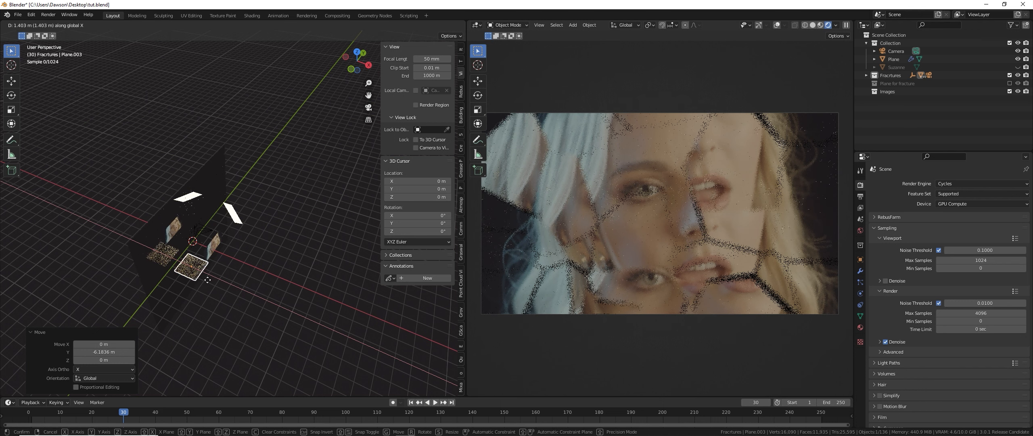
click(211, 272)
key(g)
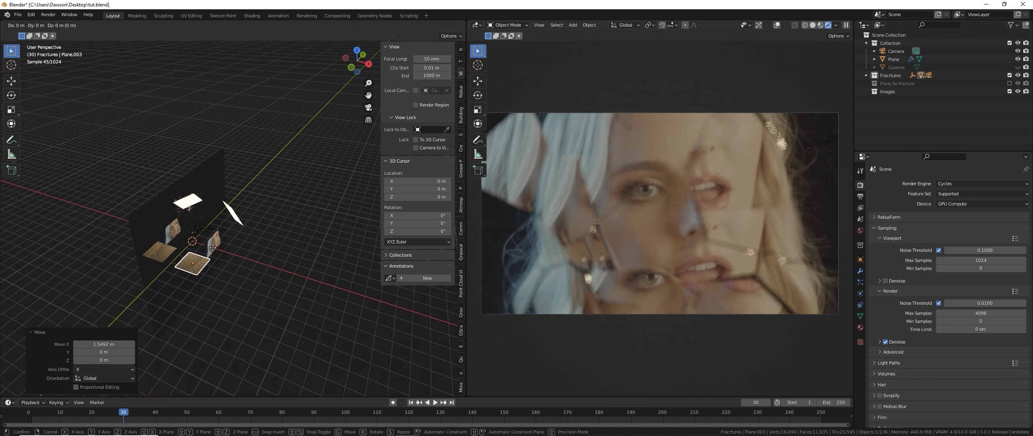
key(z)
click(210, 220)
Tilt the raised emissive plane freely until it stands steeply towards the mirror.
key(KP_Decimal)
scroll(209, 238, down, 5)
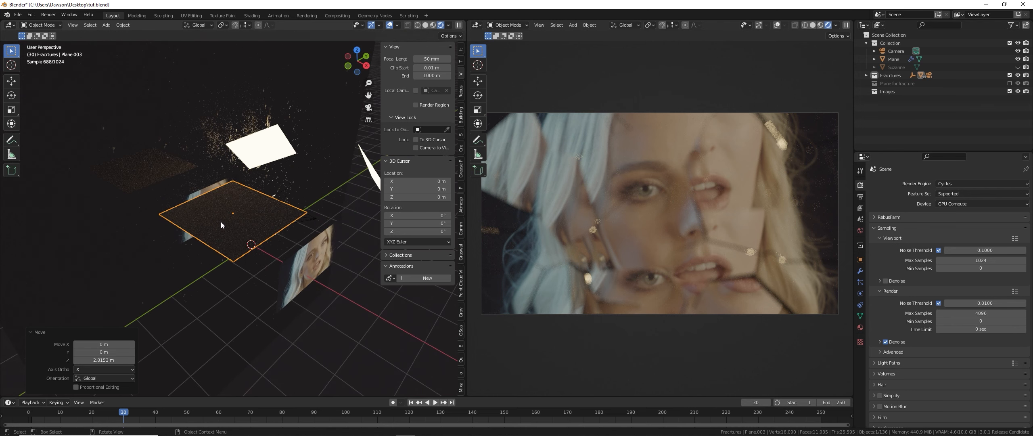
key(r)
key(r)
click(225, 269)
Lower the tilted emissive plane about 1.06 m along the global Z axis.
middle_drag(225, 269, 172, 255)
middle_drag(310, 250, 310, 198)
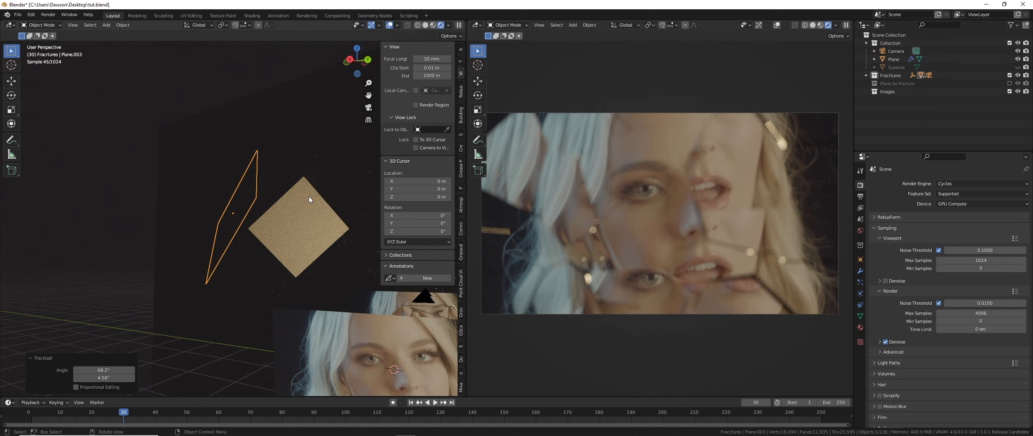
key(g)
key(z)
click(288, 260)
middle_drag(288, 261, 347, 292)
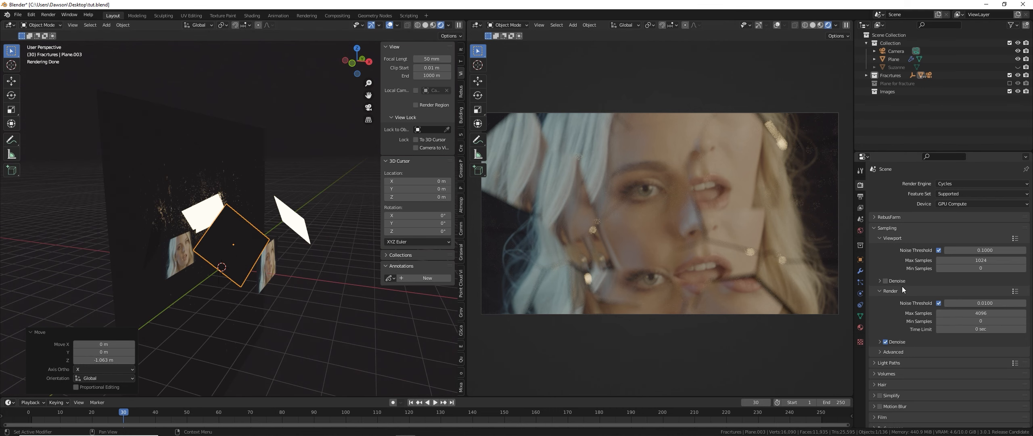
Give the selected tilted plane a new Emission material coloured cyan, with hue 0.526 and saturation 0.715.
click(861, 327)
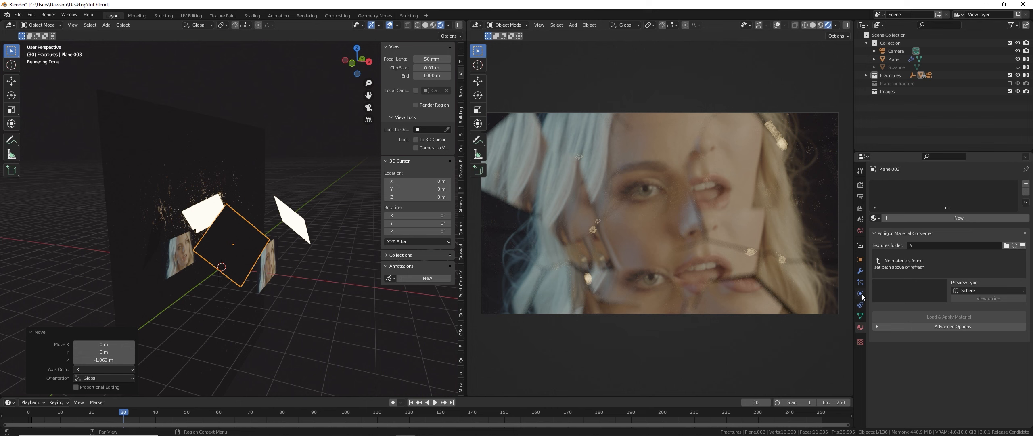
click(901, 217)
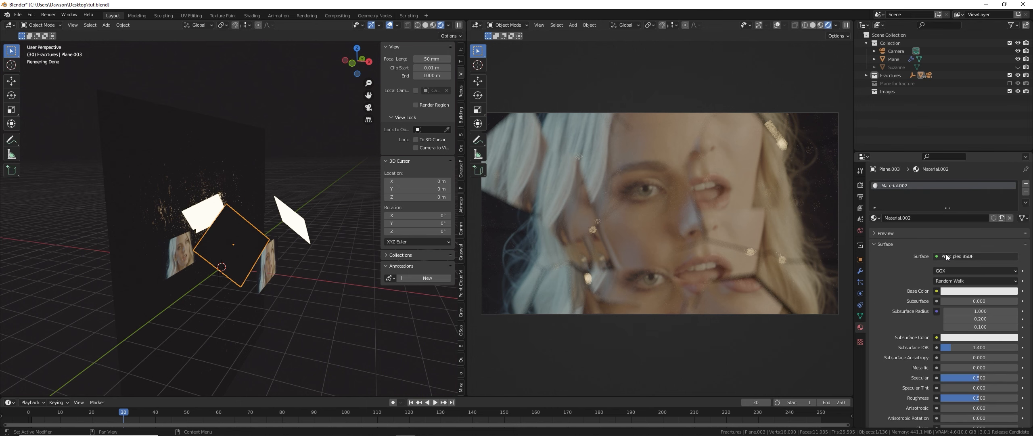
click(939, 257)
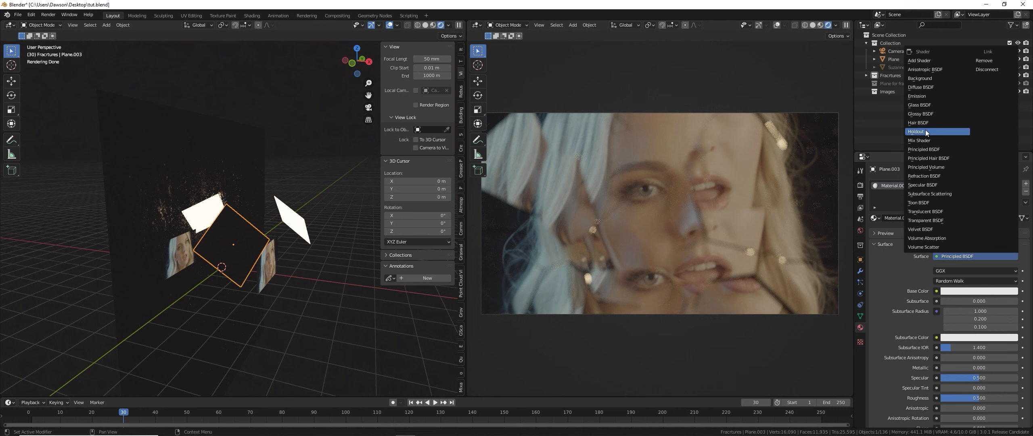
click(926, 97)
click(966, 270)
click(979, 175)
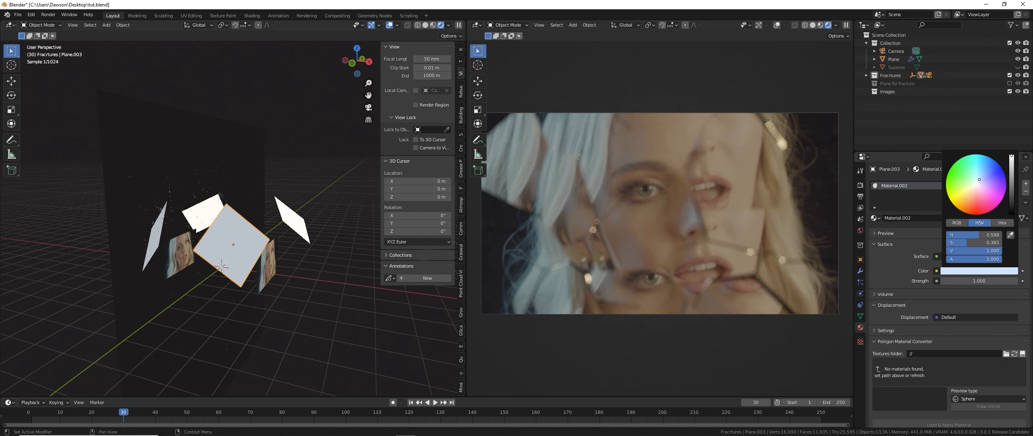
click(977, 171)
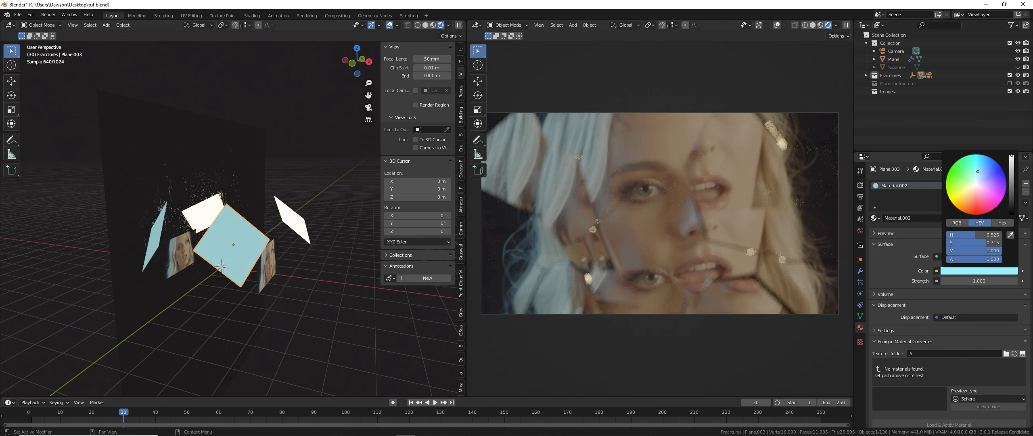
Set the emission strength of the tilted plane's cyan material to 50.
click(986, 279)
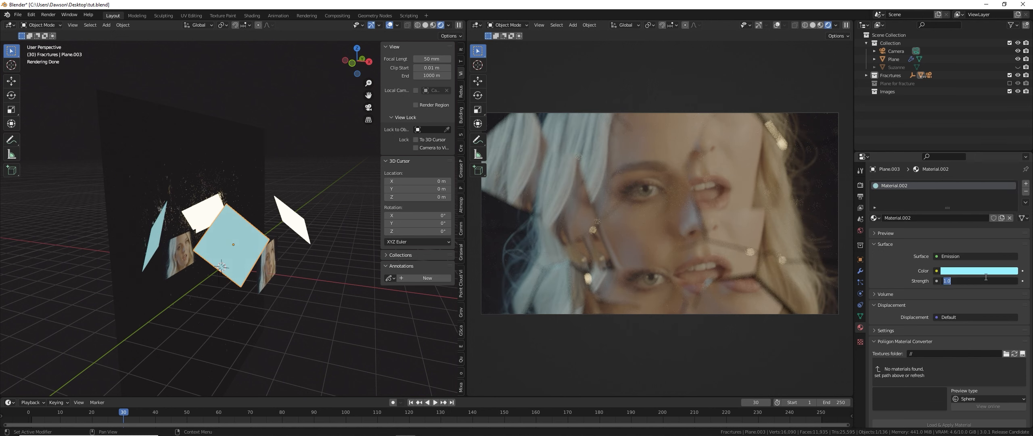
text(50)
key(Return)
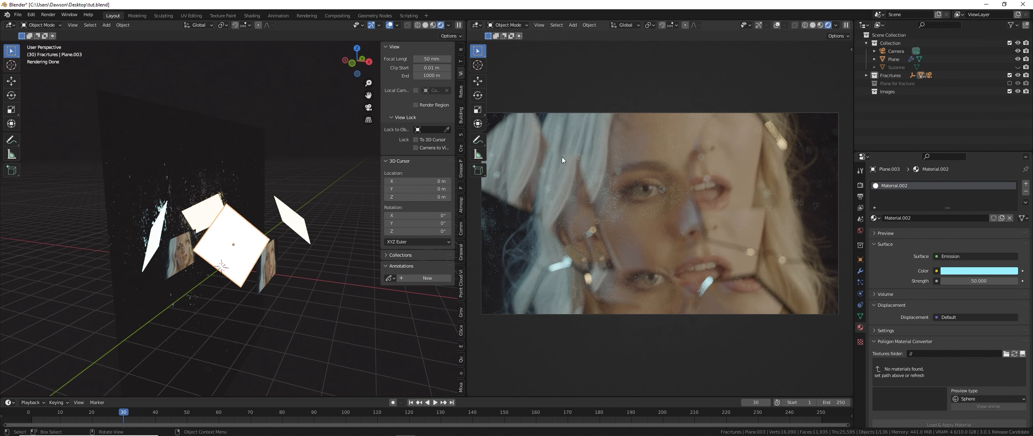
Desaturate the plane's emission colour to a paler cyan and set its strength to 20.
click(990, 271)
drag(985, 242, 978, 243)
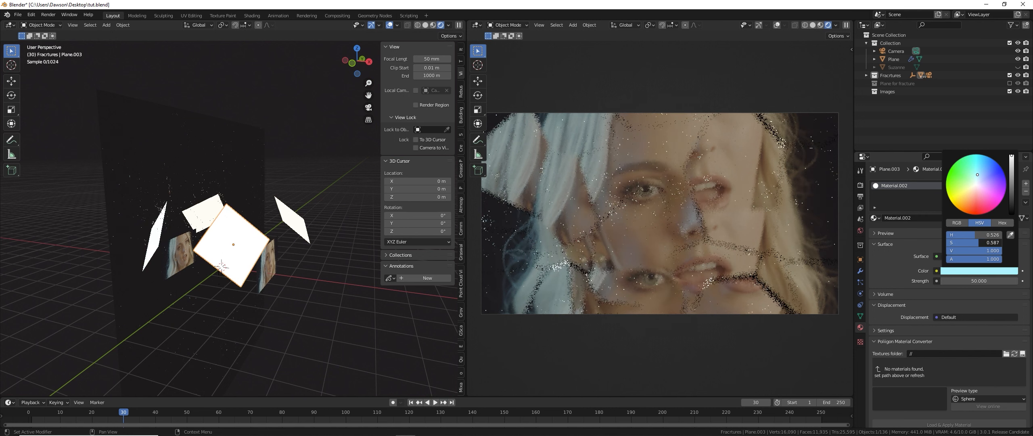
click(989, 281)
text(25)
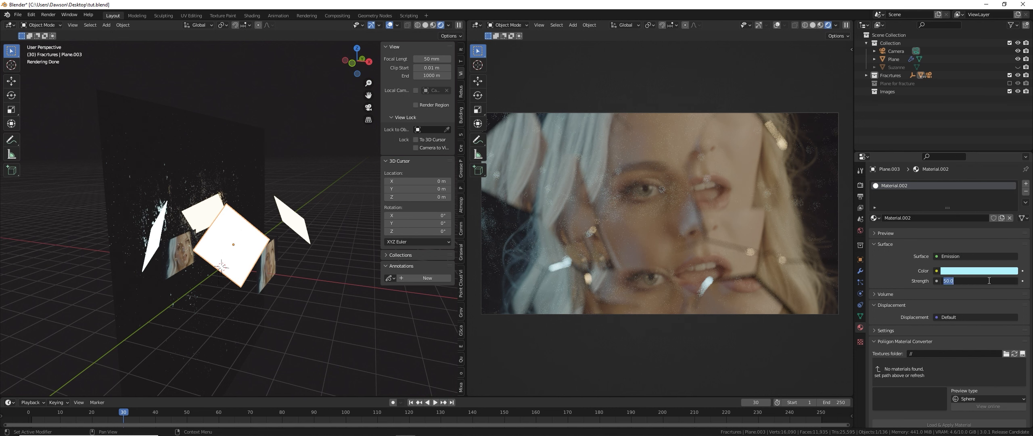
key(BackSpace)
text(00)
key(Return)
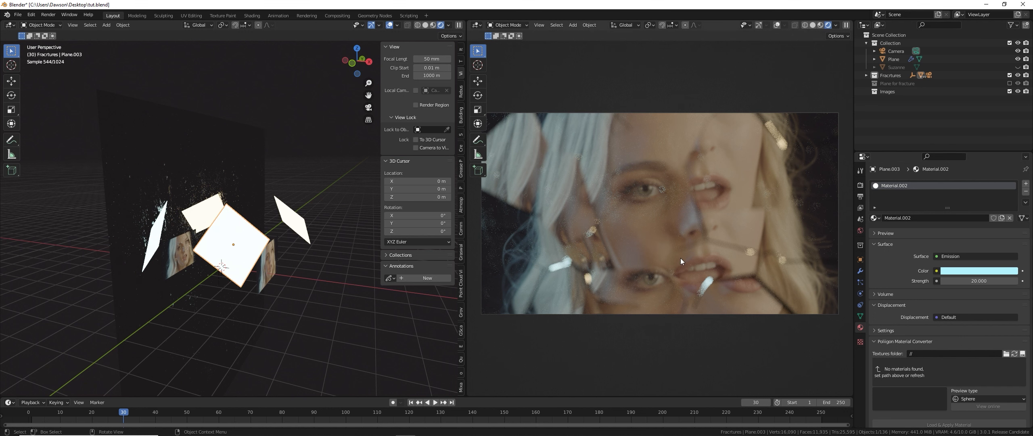
Try to move the cyan emissive plane horizontally closer to the scene origin in the top view.
middle_drag(281, 231, 323, 208)
key(KP_7)
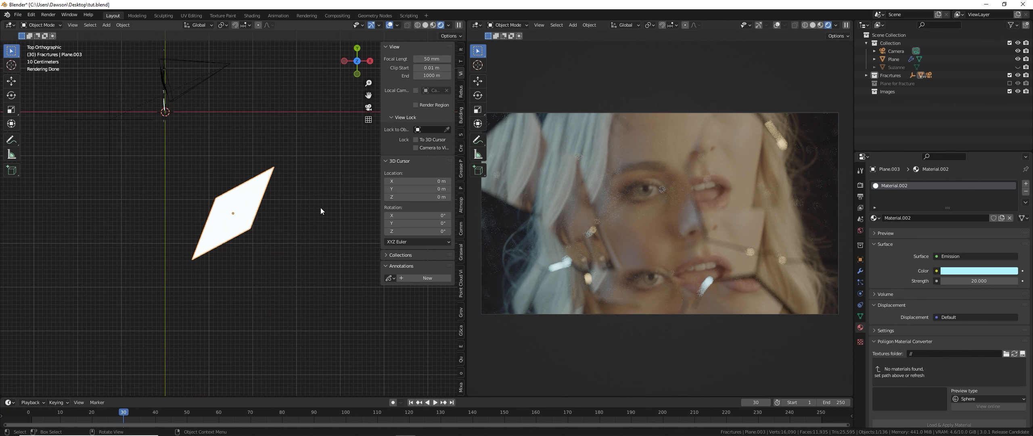
scroll(321, 209, down, 5)
key(g)
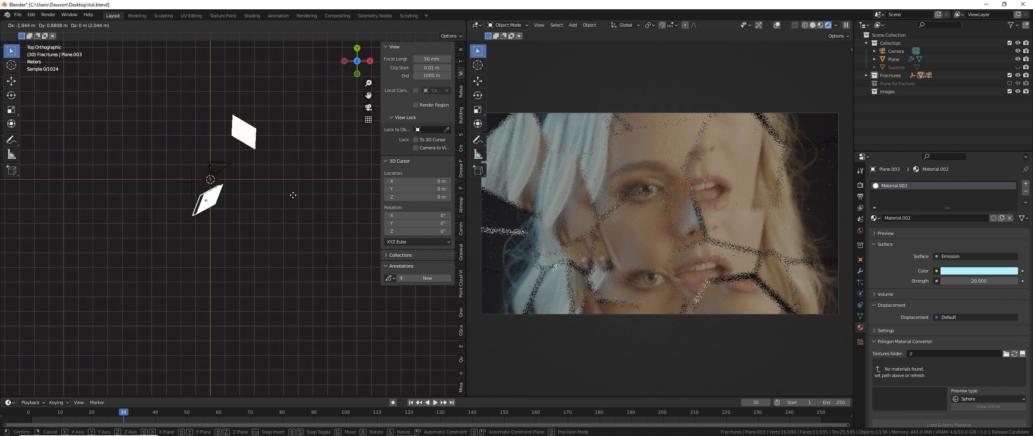
click(320, 208)
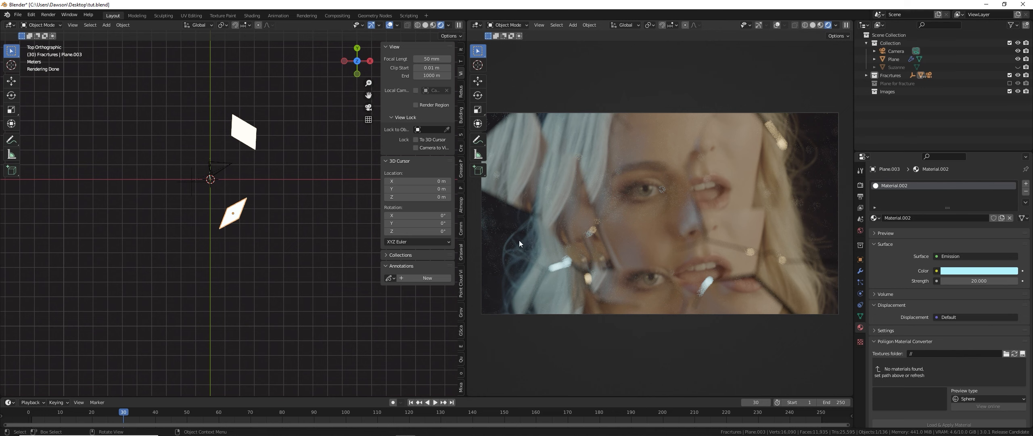
Turn off the noise threshold for Cycles viewport sampling in the render settings.
click(860, 185)
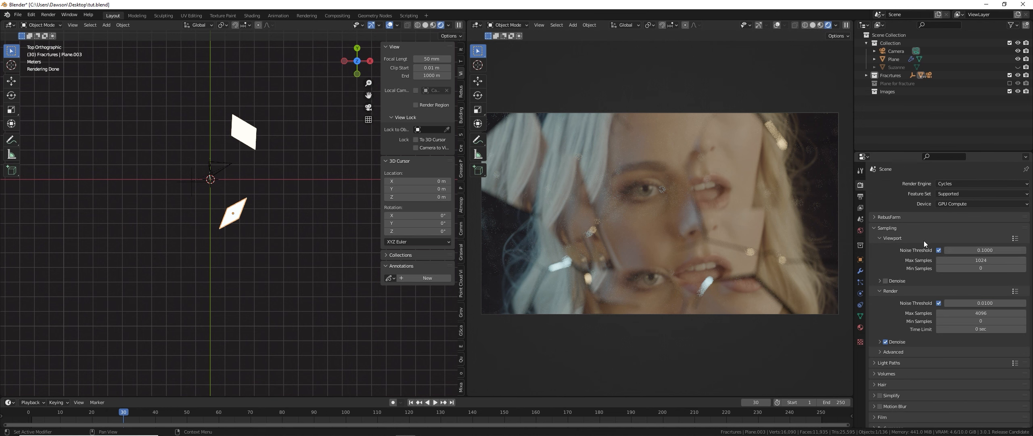
click(939, 251)
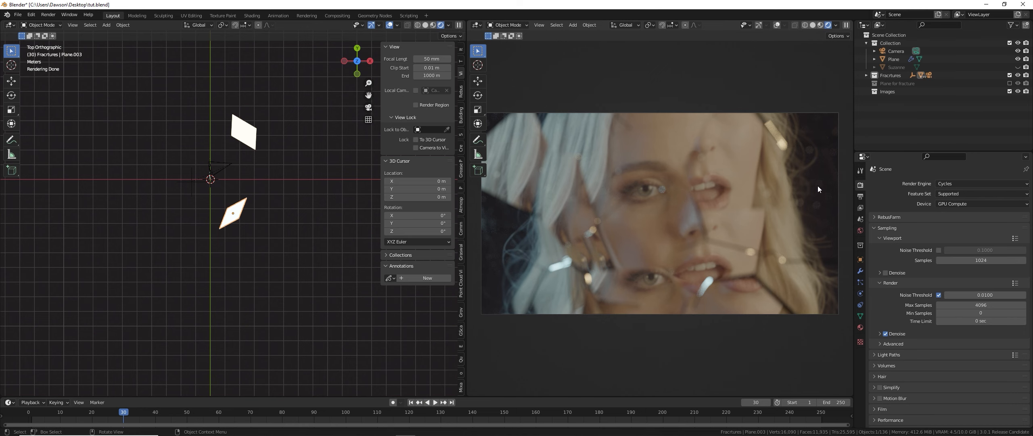
middle_drag(247, 188, 277, 190)
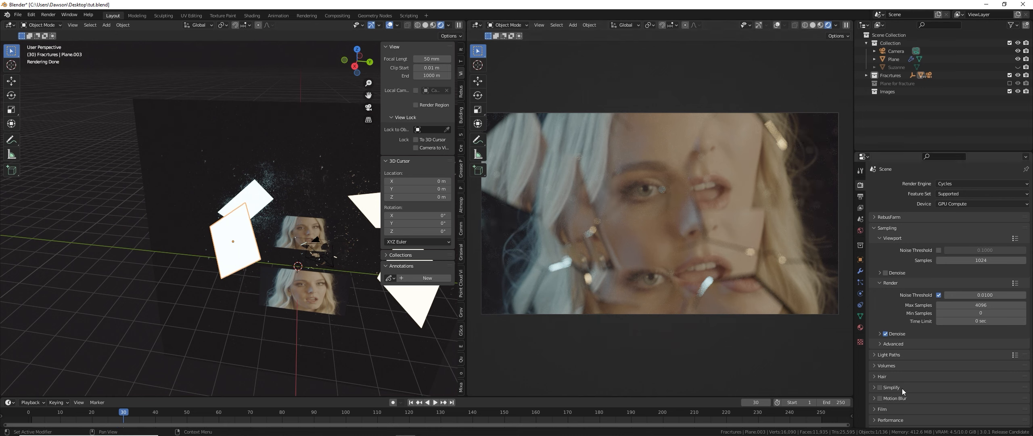
Set the maximum glossy light bounces to 0 in the Cycles light path settings.
click(898, 357)
scroll(918, 343, down, 5)
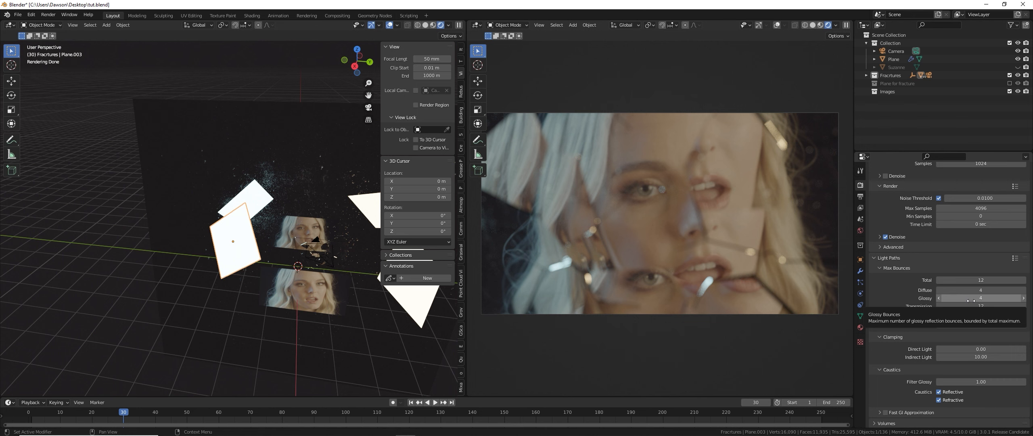
click(971, 300)
text(0)
key(Return)
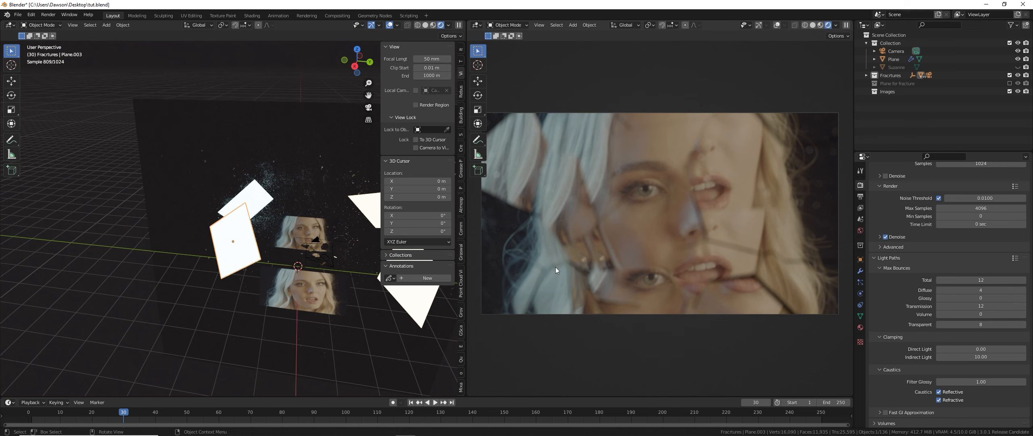
Try 100 maximum glossy bounces for comparison and set the value back to 4.
click(988, 298)
text(100)
key(Return)
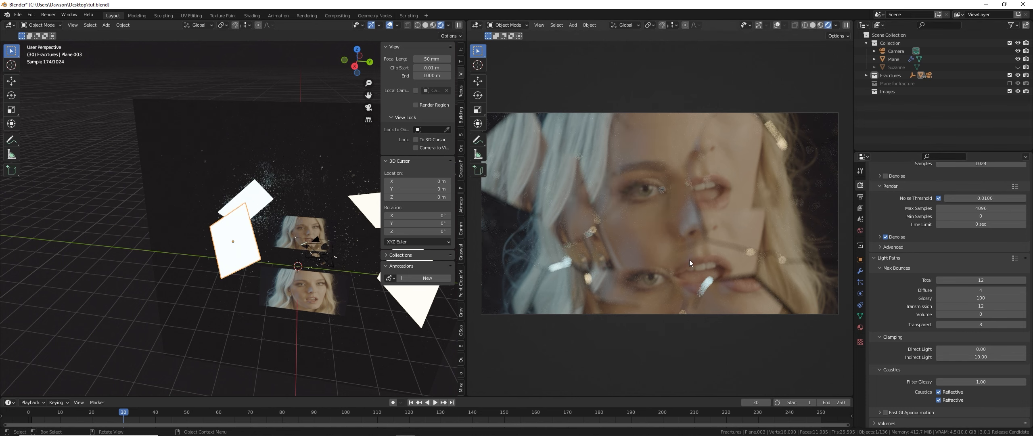
click(989, 298)
text(4)
key(Return)
Try 100 maximum diffuse bounces for comparison and set the value back to 4.
click(991, 290)
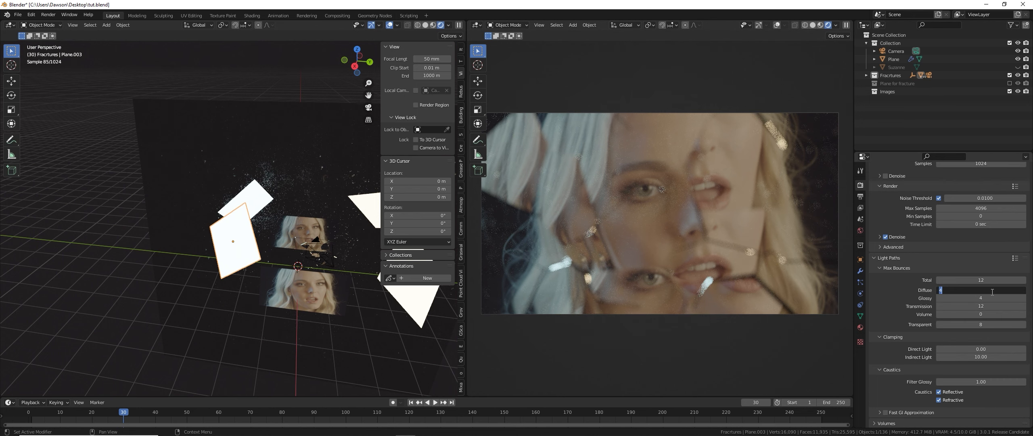
text(100)
key(Return)
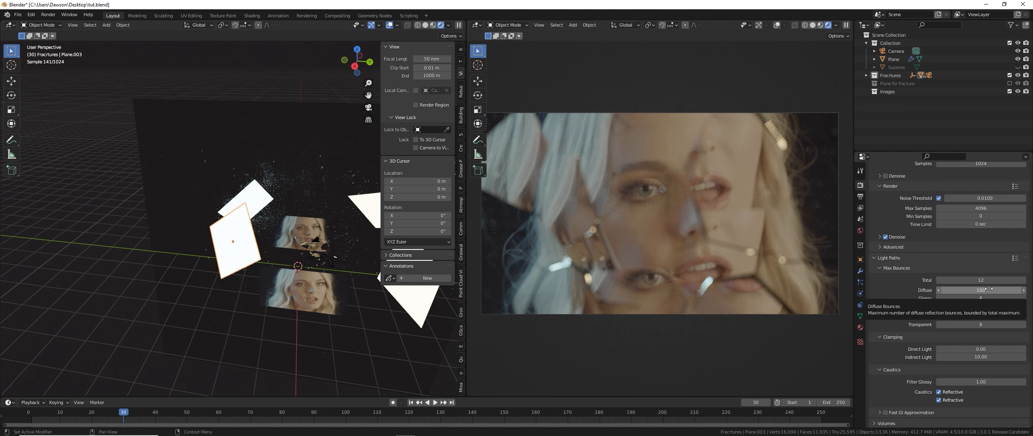
click(989, 290)
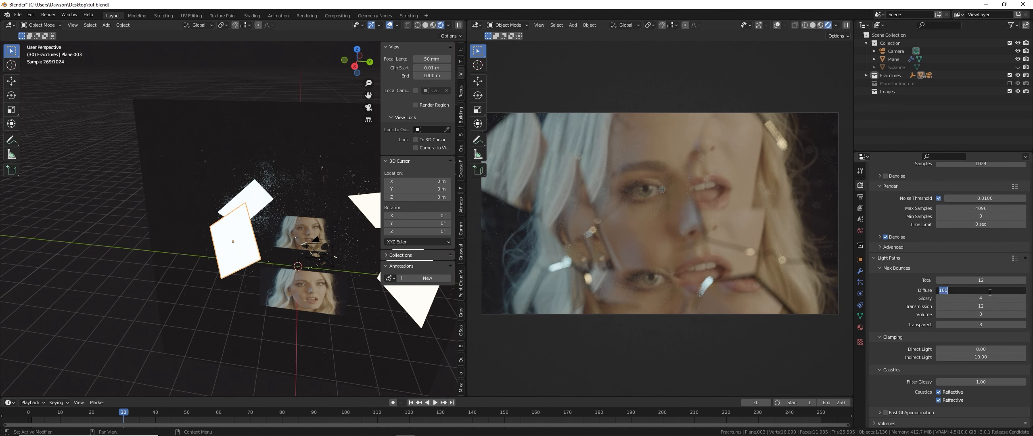
text(4)
key(Return)
Set the maximum glossy bounces to 100 and the maximum transmission bounces to 1.
click(1004, 300)
text(100)
key(Return)
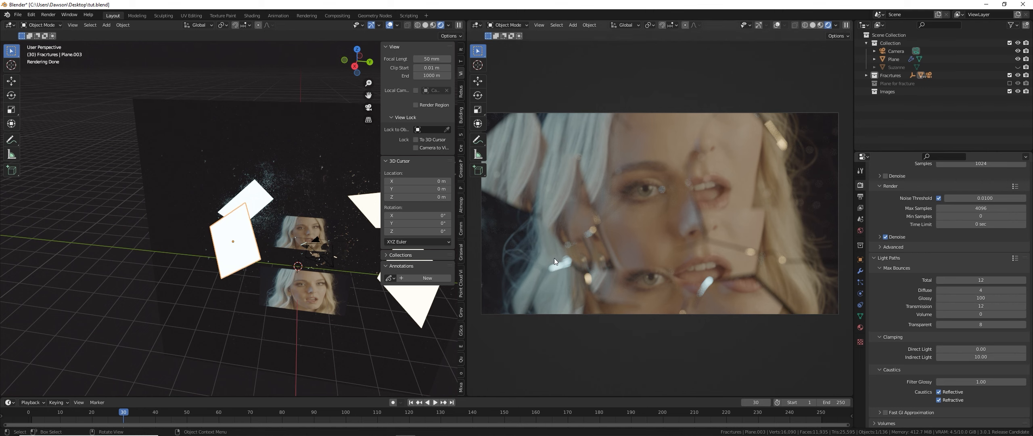
click(988, 304)
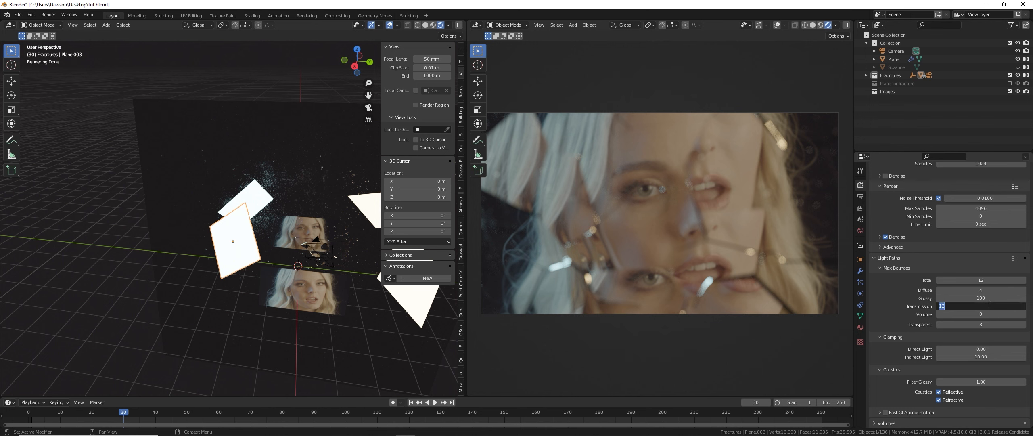
text(1)
key(Return)
Leave the diffuse bounces as they are and set the total maximum light bounces to 50.
click(992, 291)
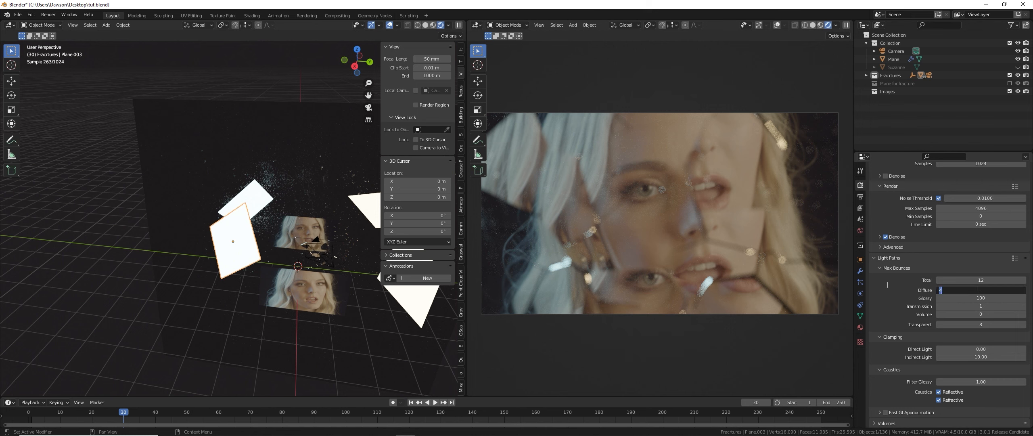
key(Escape)
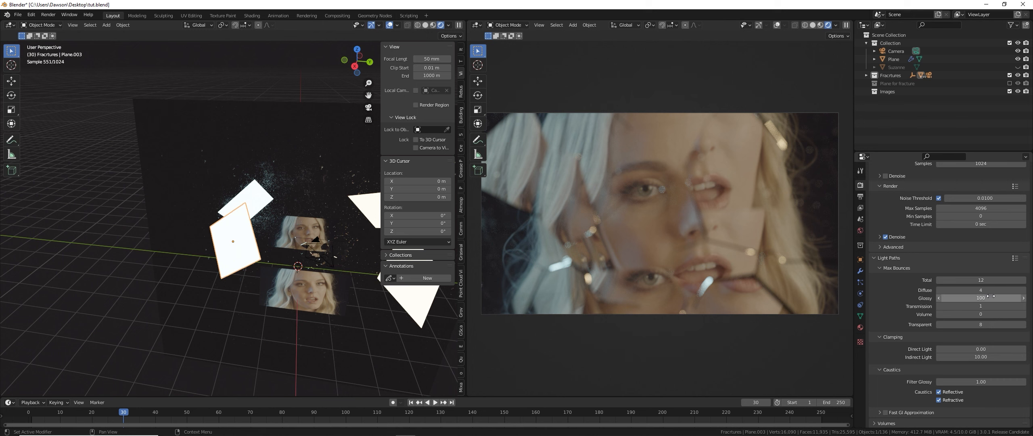
click(996, 279)
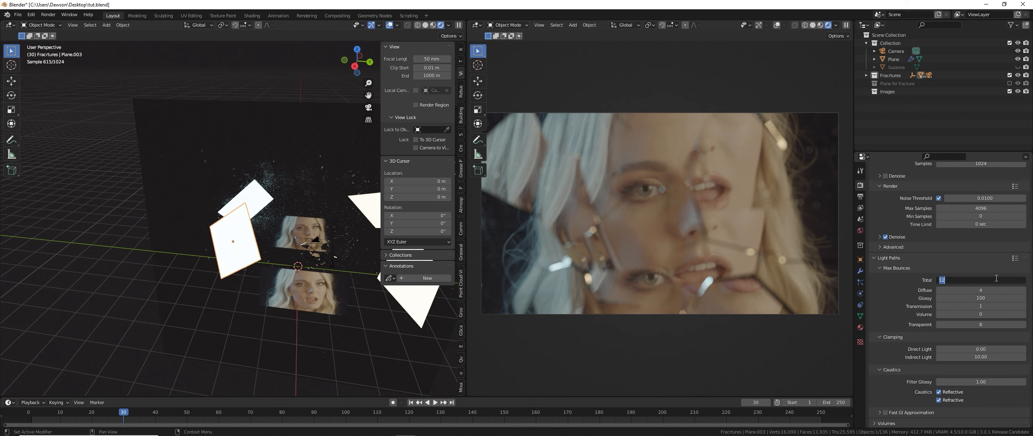
text(50)
key(Return)
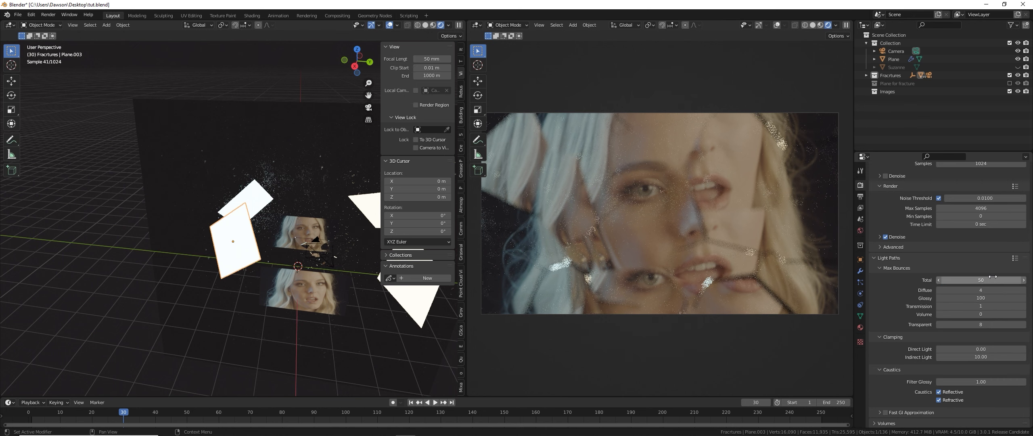
Set the maximum transparent bounces to 1 in the light path settings.
click(999, 324)
text(0)
key(BackSpace)
text(1)
key(Return)
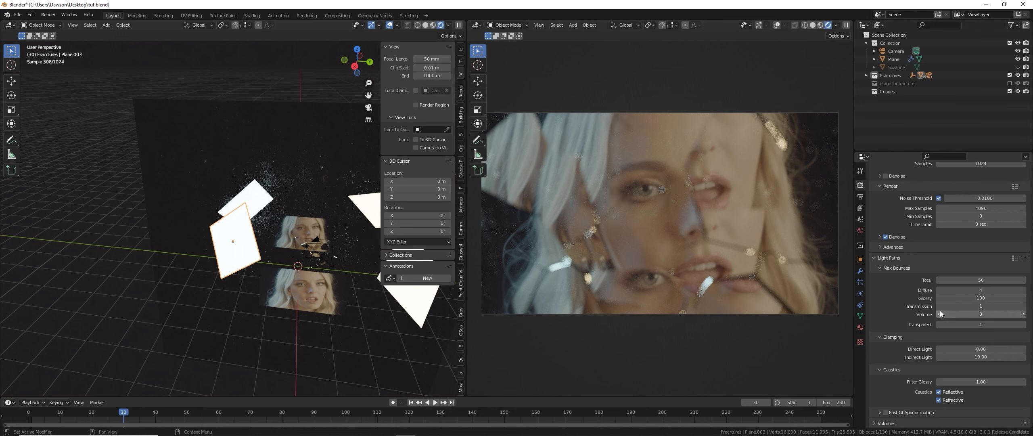
click(938, 400)
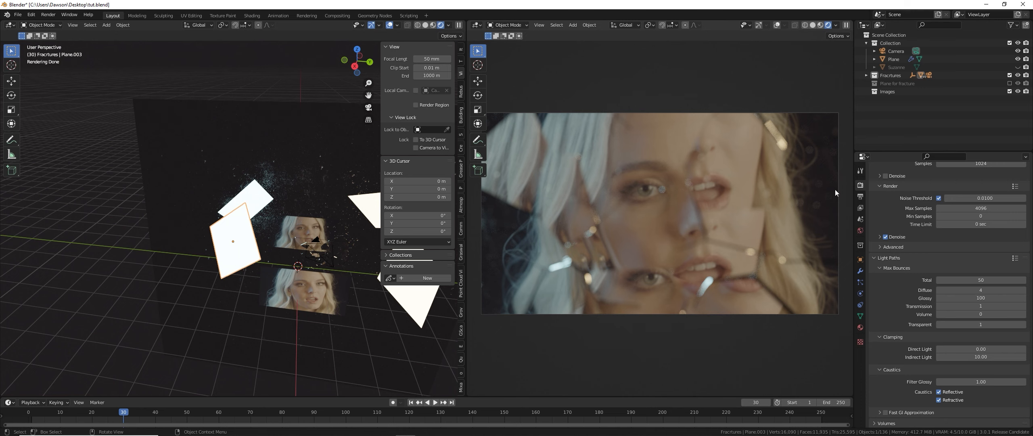
Set the colour management view transform to Standard and the look to Very High Contrast.
scroll(896, 396, down, 5)
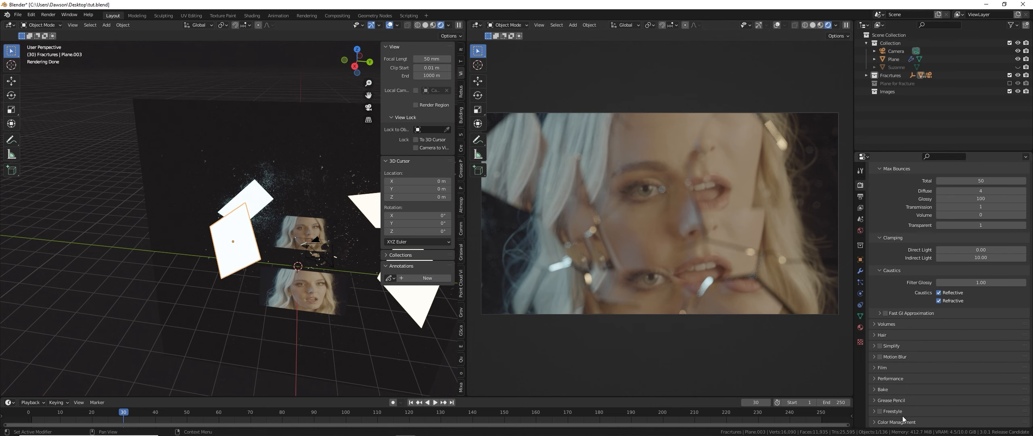
scroll(908, 368, down, 4)
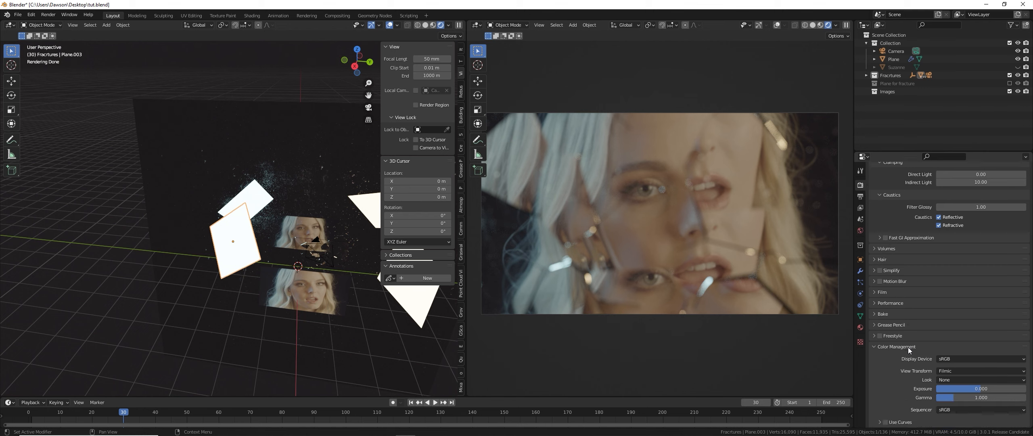
click(968, 373)
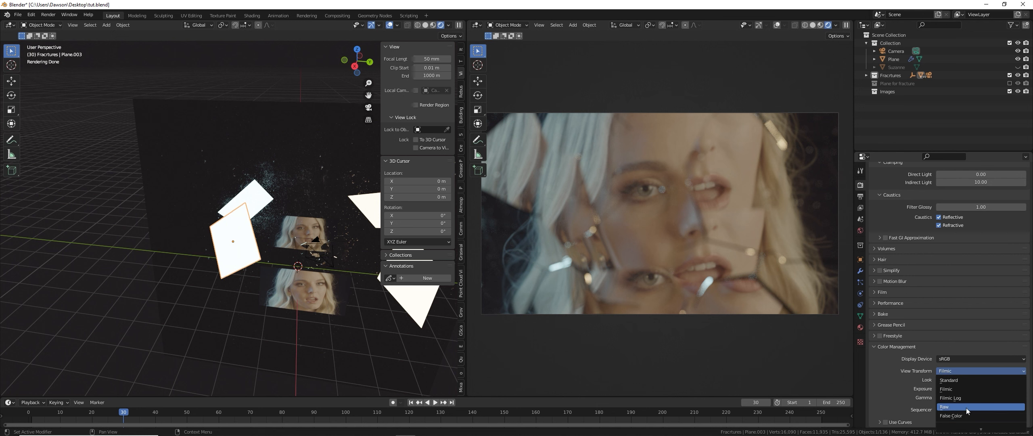
click(967, 382)
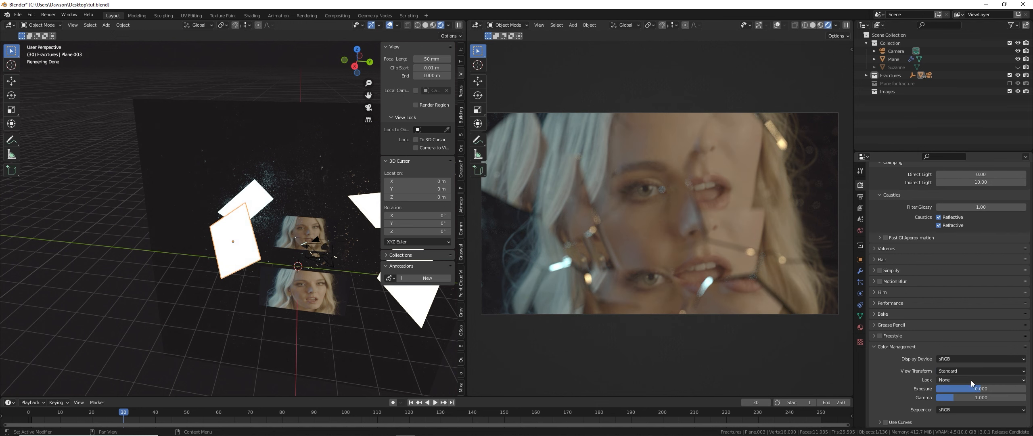
click(971, 380)
click(974, 363)
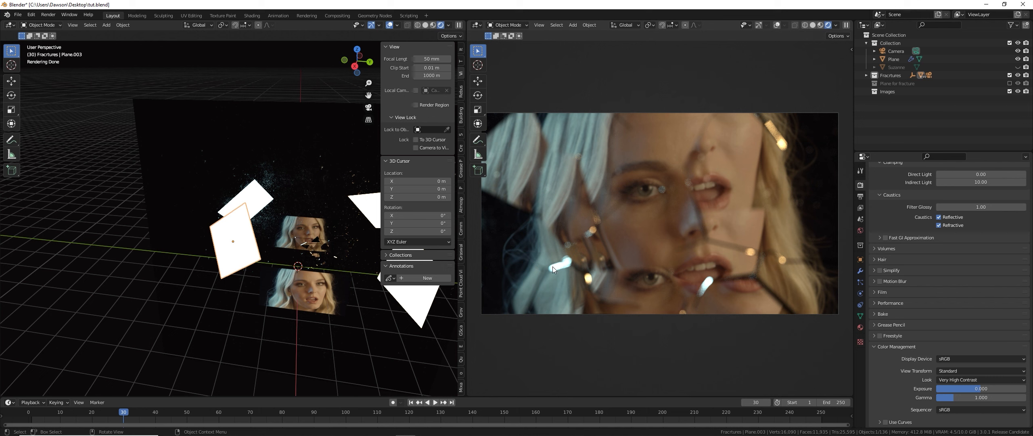
Set the emission strength of the light blue plane's material to 10.
click(860, 327)
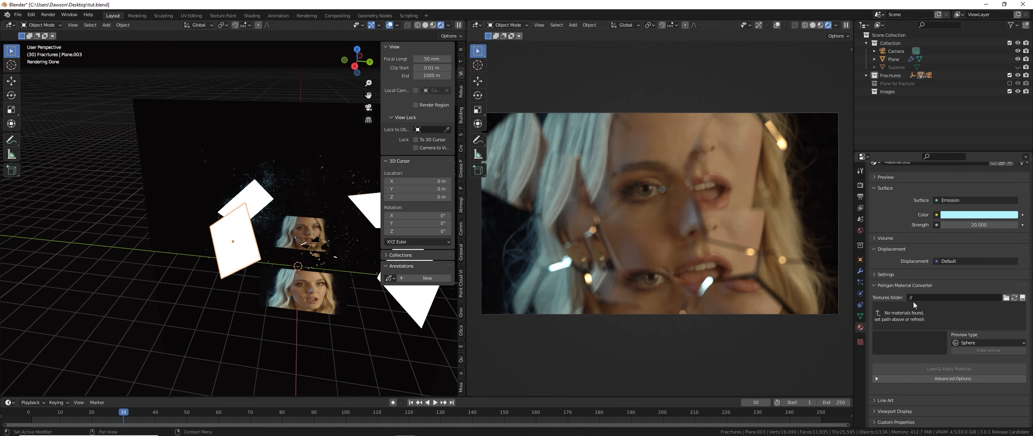
click(996, 225)
text(10)
key(Return)
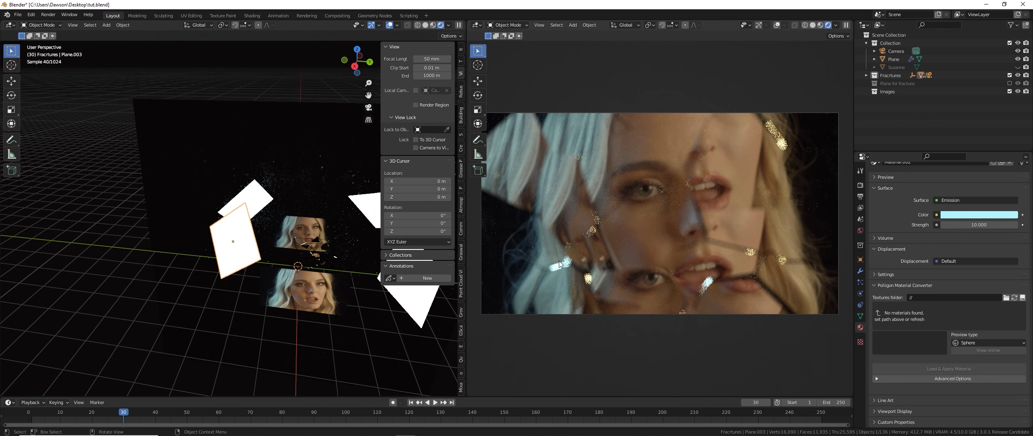
Select the orange-tinted emissive plane and set its material's emission strength to 12.
right_click(388, 268)
click(409, 310)
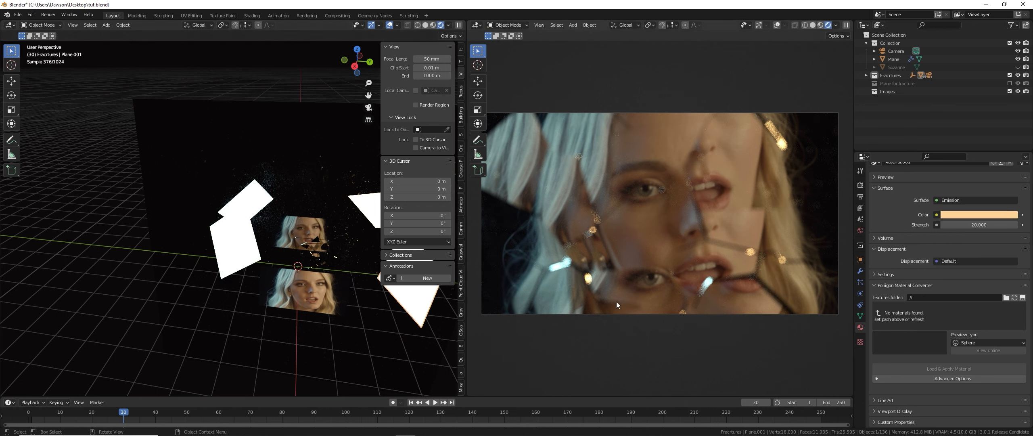
click(976, 225)
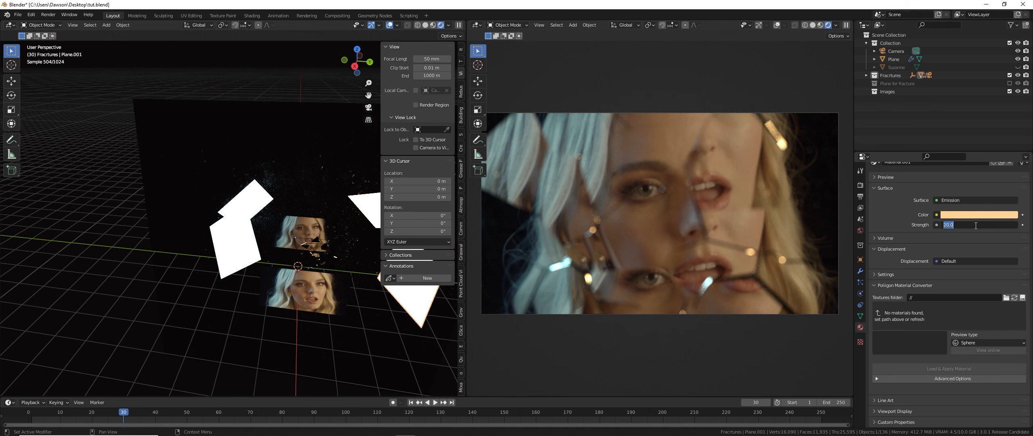
text(12)
key(Return)
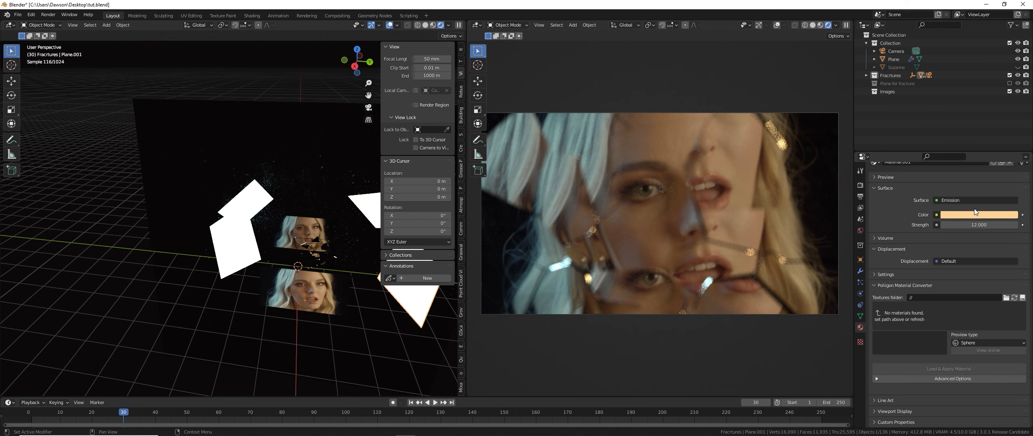
Set the colour management view transform to Filmic and the look to None.
click(861, 185)
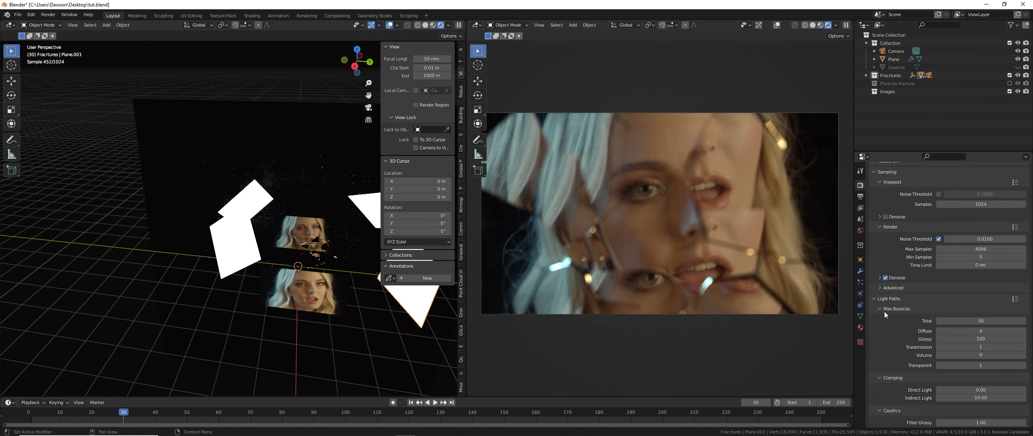
scroll(908, 363, down, 10)
scroll(912, 387, down, 1)
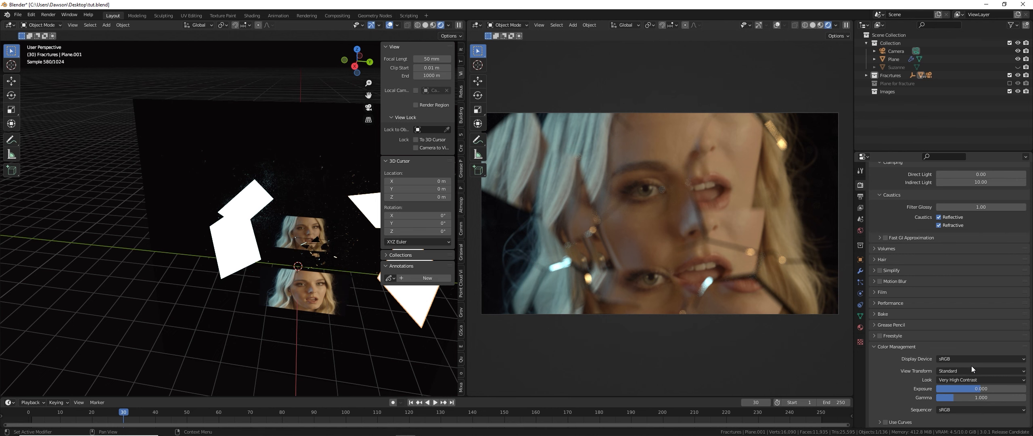
click(973, 371)
click(971, 398)
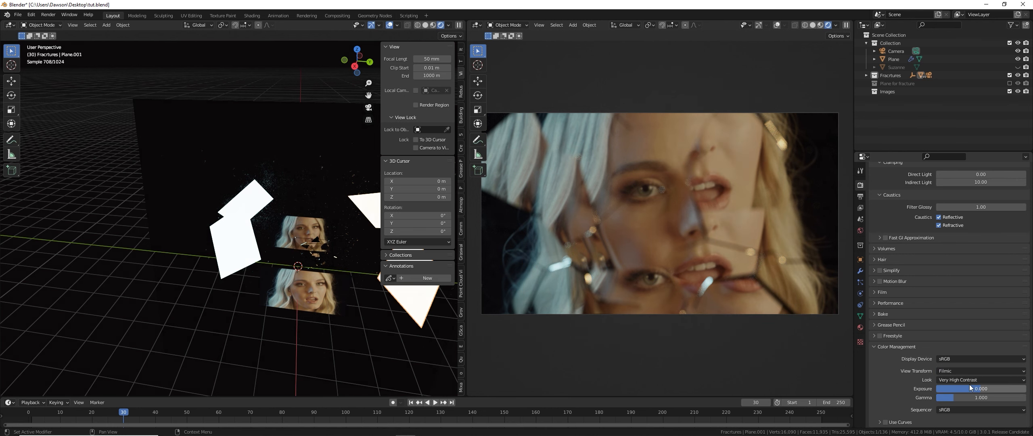
click(972, 380)
click(972, 370)
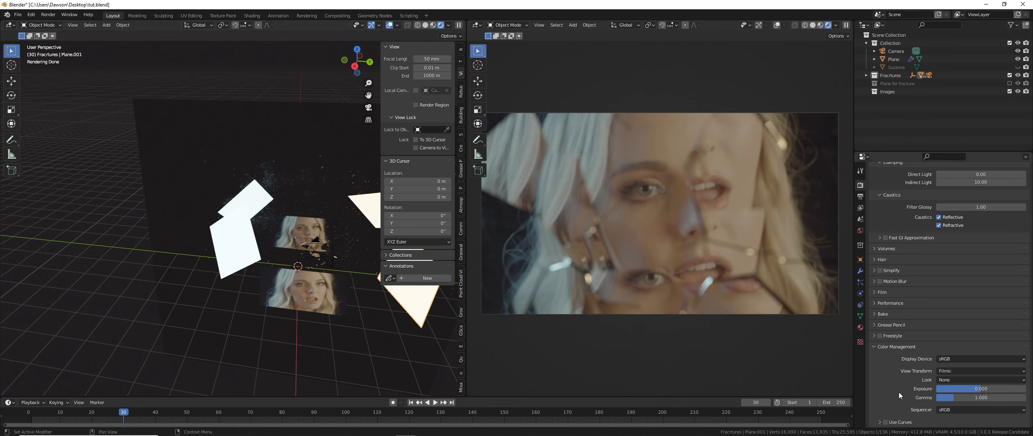
scroll(898, 391, up, 10)
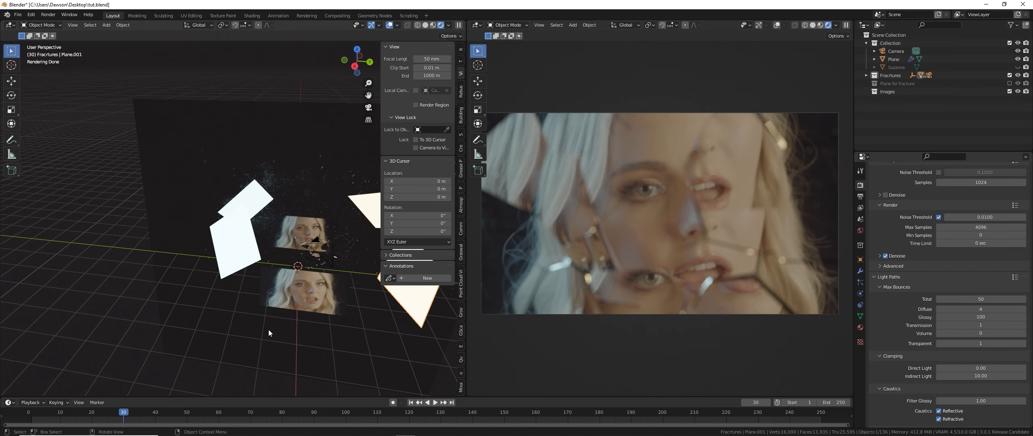
Switch the perspective viewport to solid shading and select the camera near the fractured mirror.
middle_drag(332, 299, 347, 236)
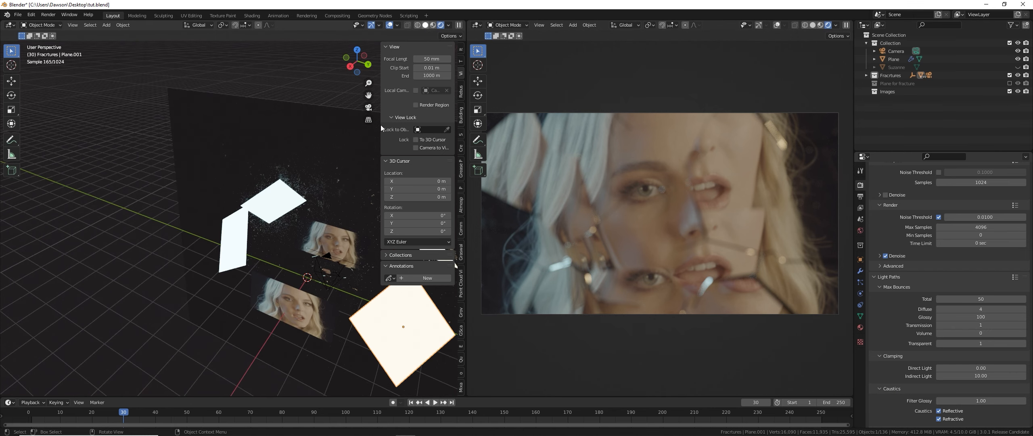
click(426, 25)
middle_drag(325, 314, 292, 318)
click(295, 322)
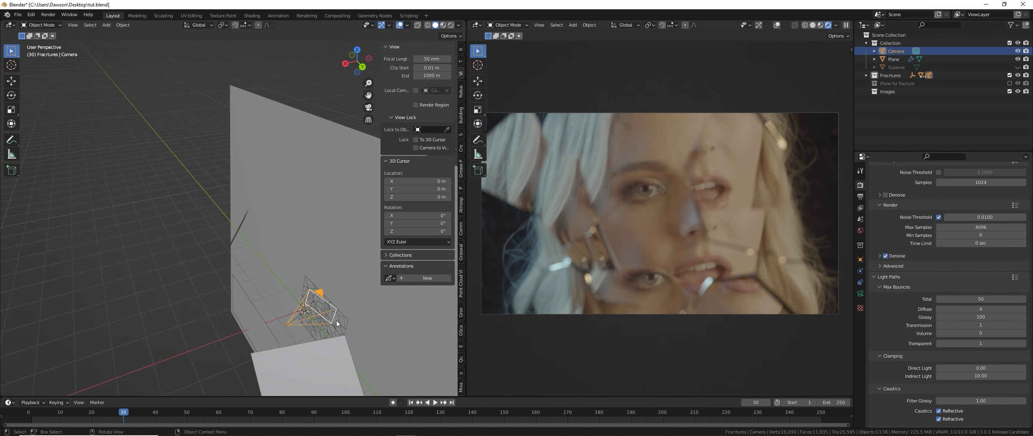
key(KP_Decimal)
middle_drag(281, 260, 263, 272)
click(247, 258)
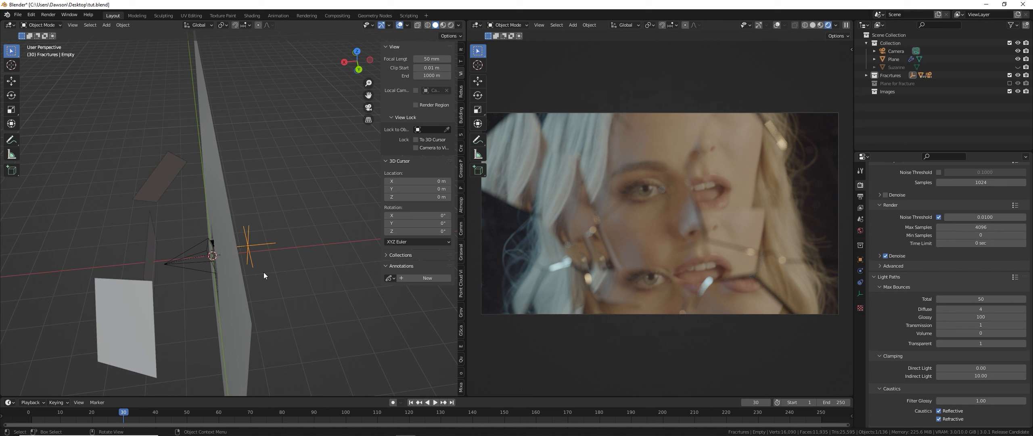
scroll(263, 272, up, 2)
scroll(264, 273, up, 2)
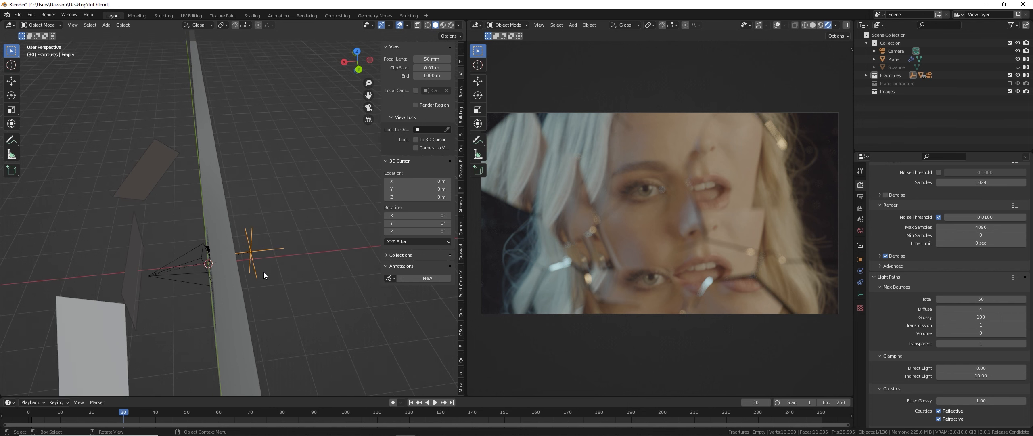
click(165, 276)
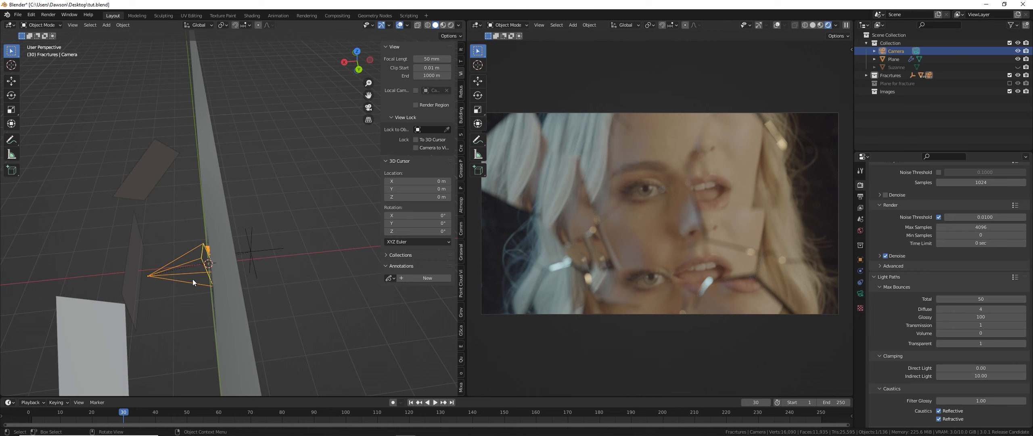
Go to frame 1 and insert a Location & Rotation keyframe on the camera.
key(shift+Left)
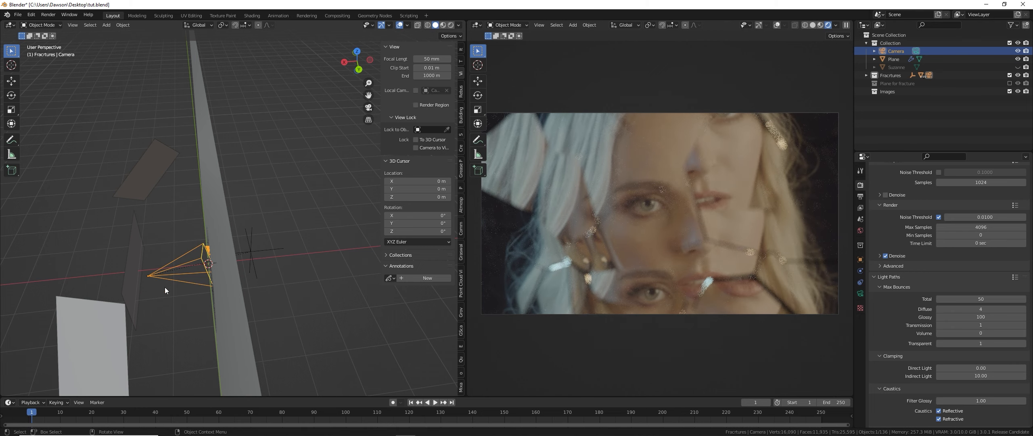
key(g)
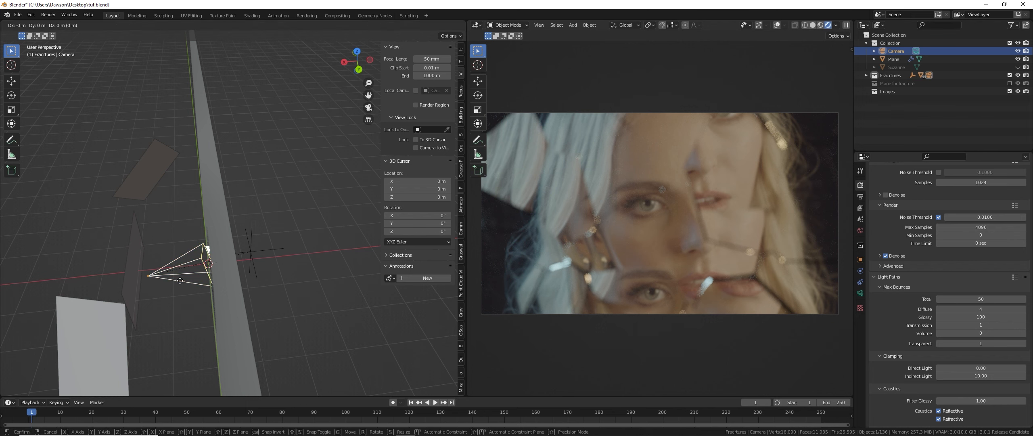
click(180, 281)
key(i)
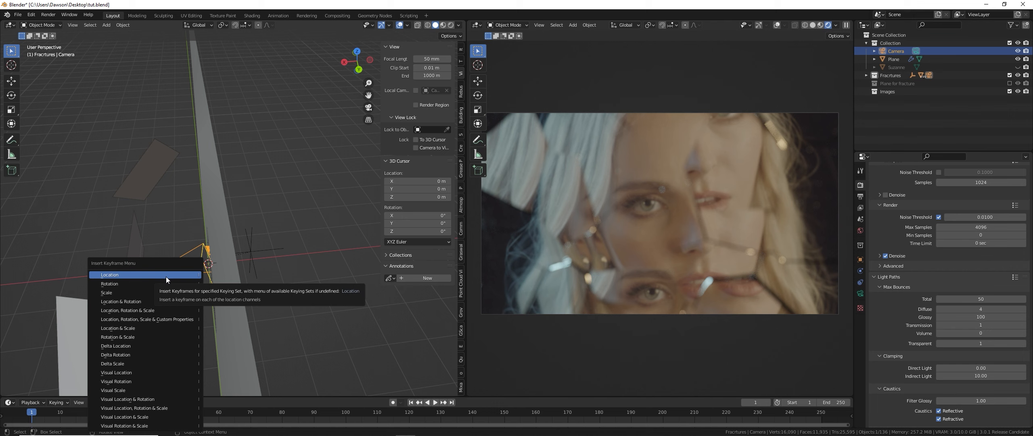
click(164, 301)
Replace the camera-view viewport with the Graph Editor and expand the camera's Object Transforms channels.
click(476, 25)
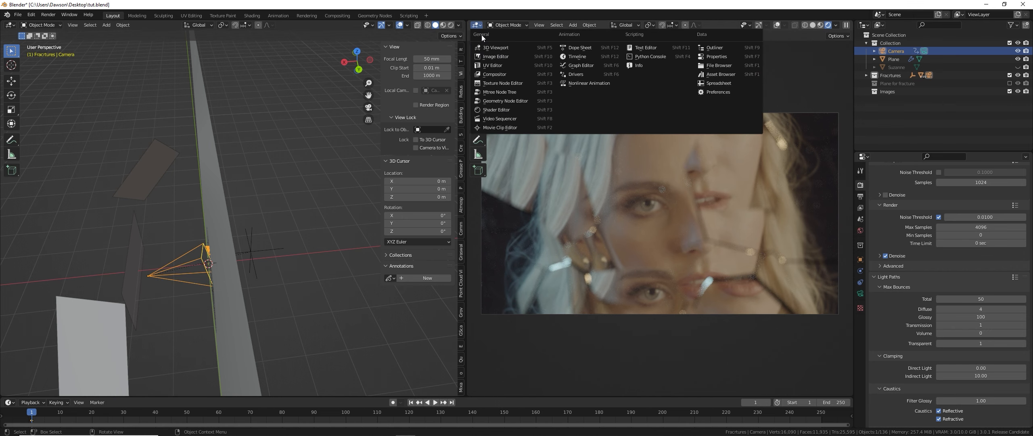
click(590, 66)
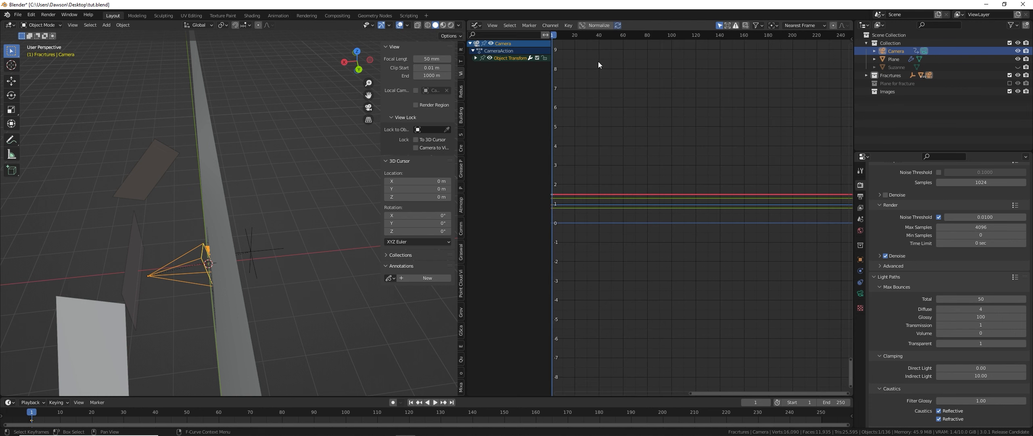
scroll(686, 178, down, 3)
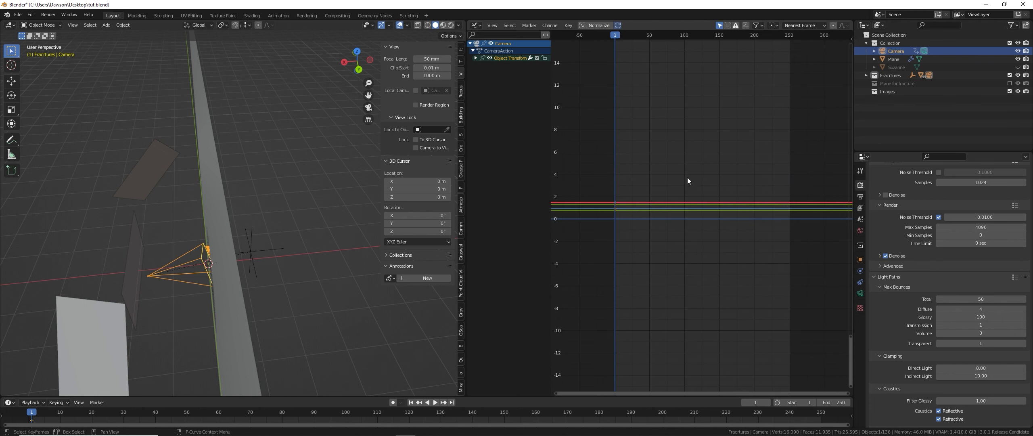
scroll(602, 198, up, 1)
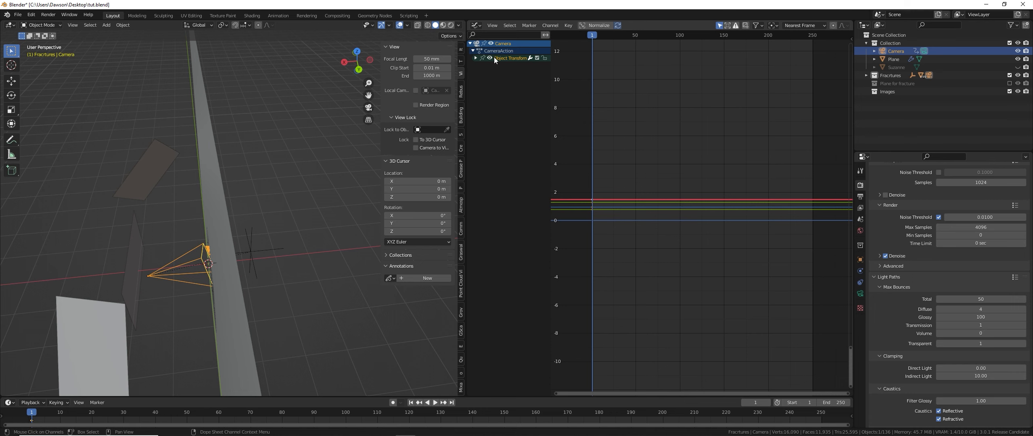
click(476, 58)
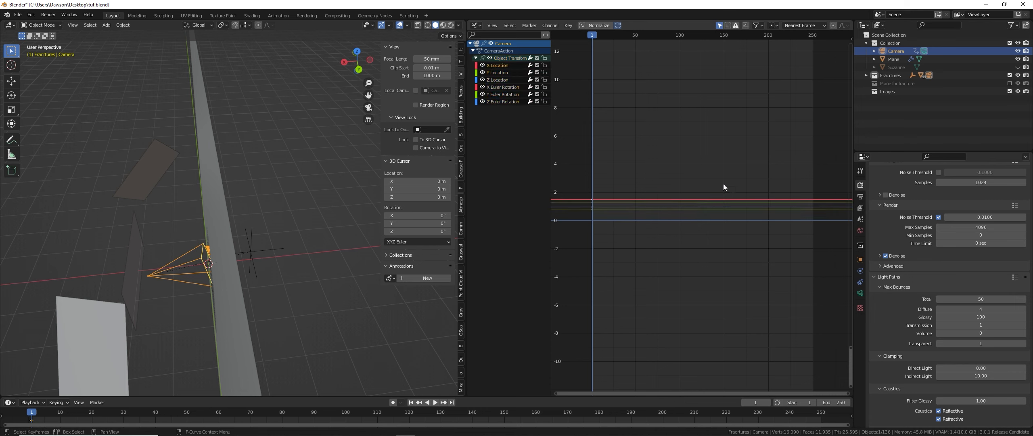
Add a marker at frame 1 and show the F-curve modifier settings in the Graph Editor.
key(m)
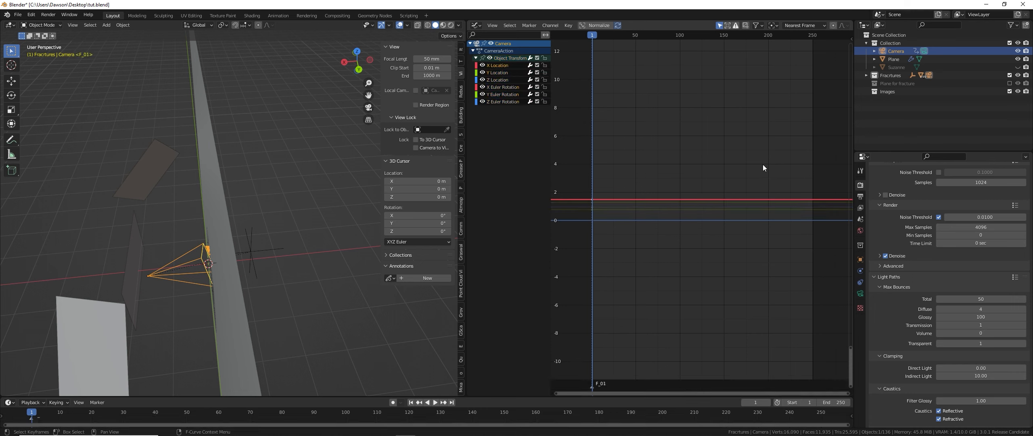
key(n)
click(807, 26)
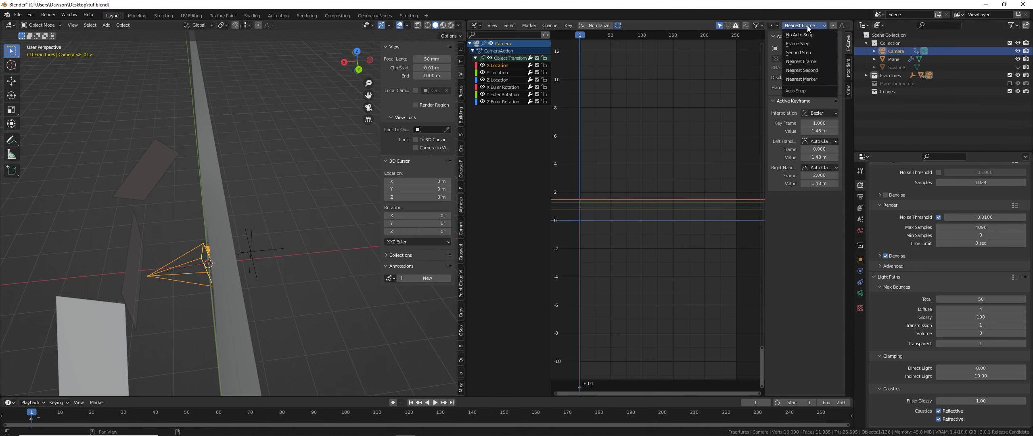
click(851, 65)
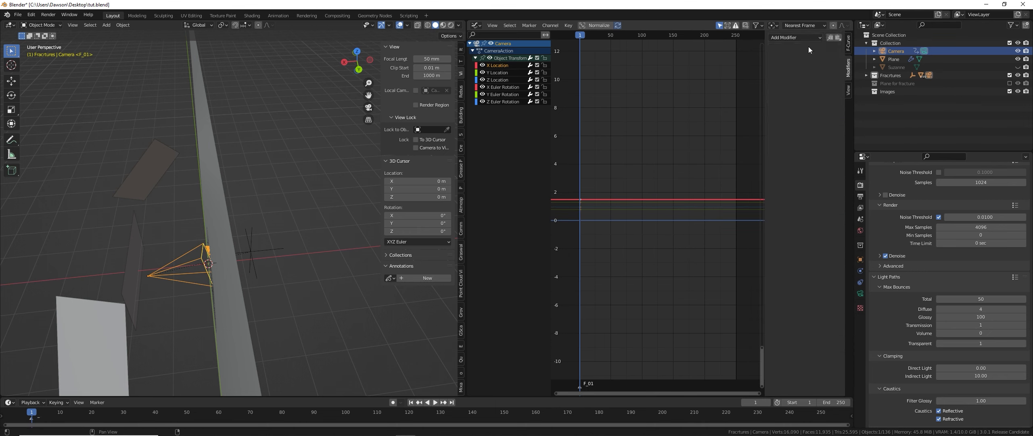
Try a Noise modifier on the camera's X Location curve and preview its motion.
click(806, 36)
click(810, 83)
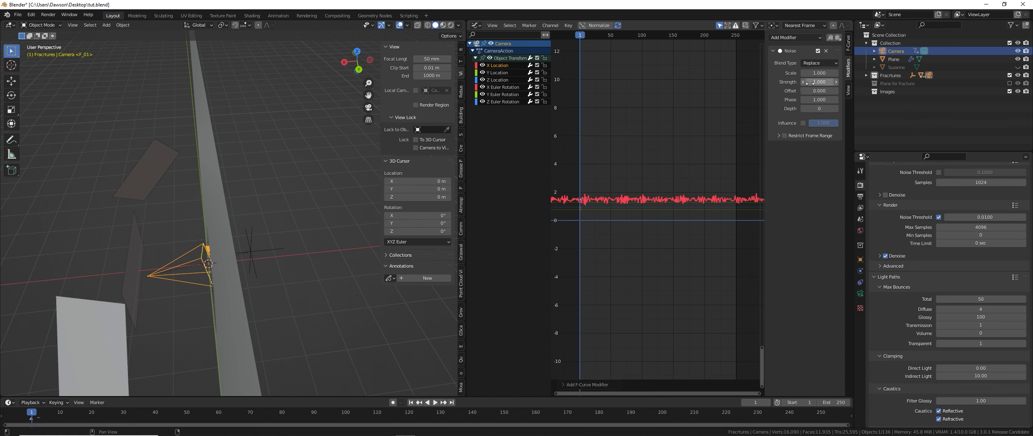
key(space)
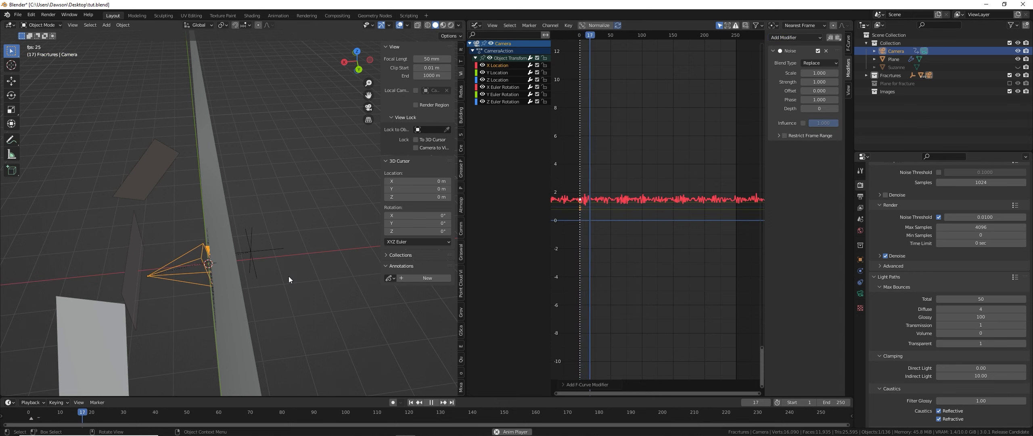
key(Escape)
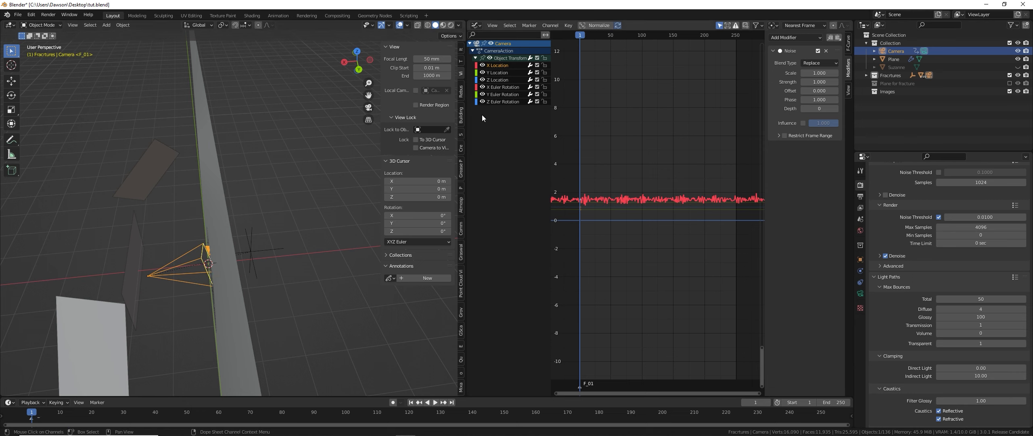
click(825, 51)
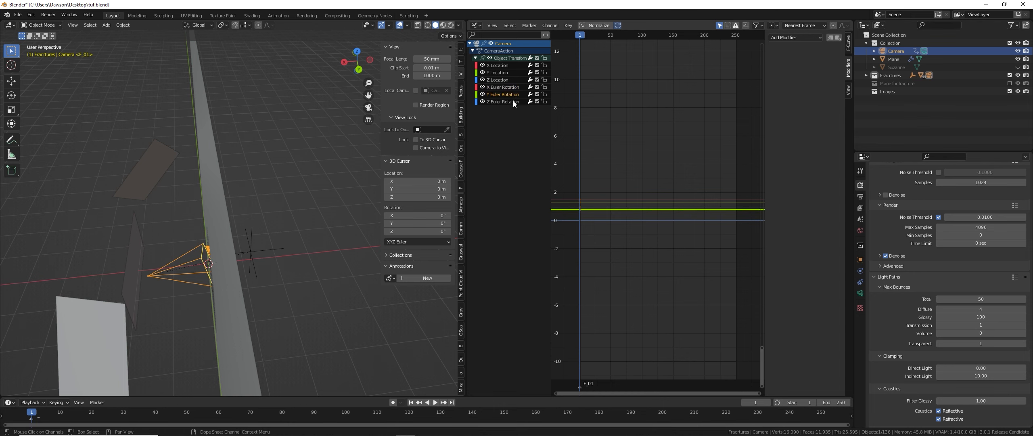
Add a Noise modifier to the camera's Y Euler Rotation curve and play the animation.
click(805, 38)
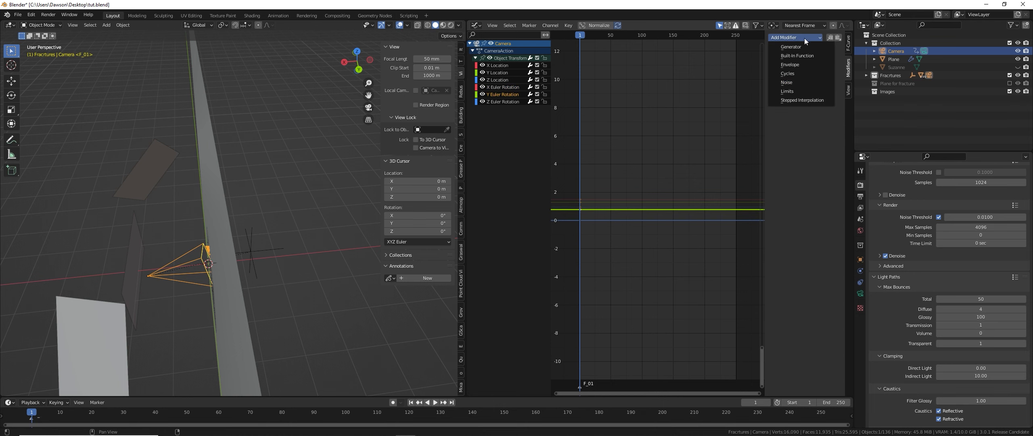
click(799, 83)
key(space)
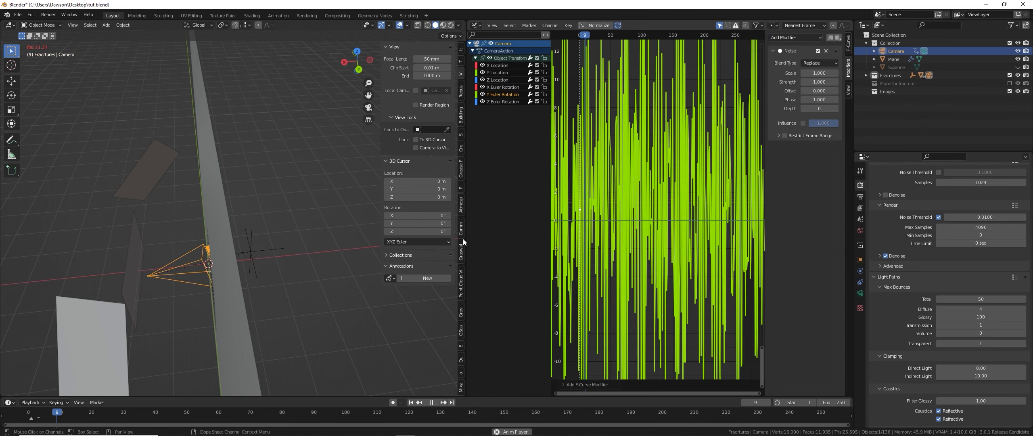
middle_drag(319, 248, 283, 250)
scroll(300, 251, down, 4)
Set the Y Euler Rotation noise scale to 288.9 and strength to 0.1, with curve normalization enabled.
drag(820, 73, 916, 72)
scroll(585, 183, down, 5)
scroll(663, 192, down, 5)
scroll(664, 190, down, 1)
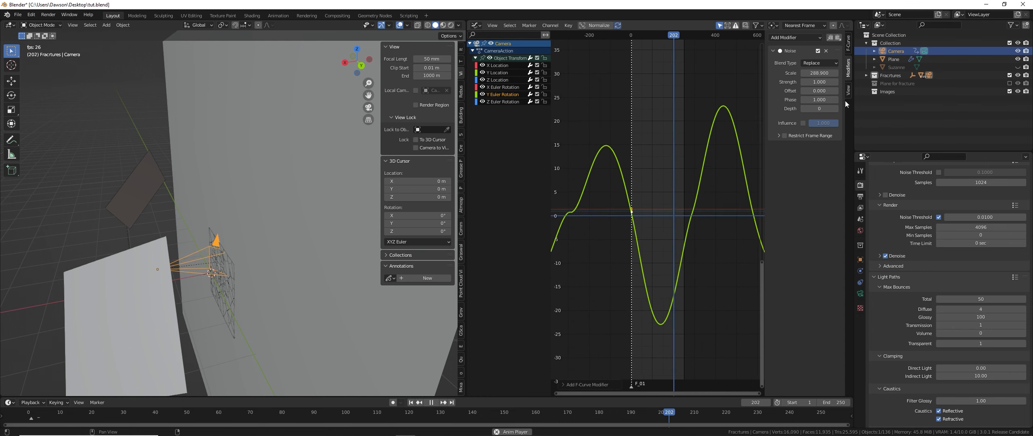
drag(815, 81, 787, 82)
click(599, 25)
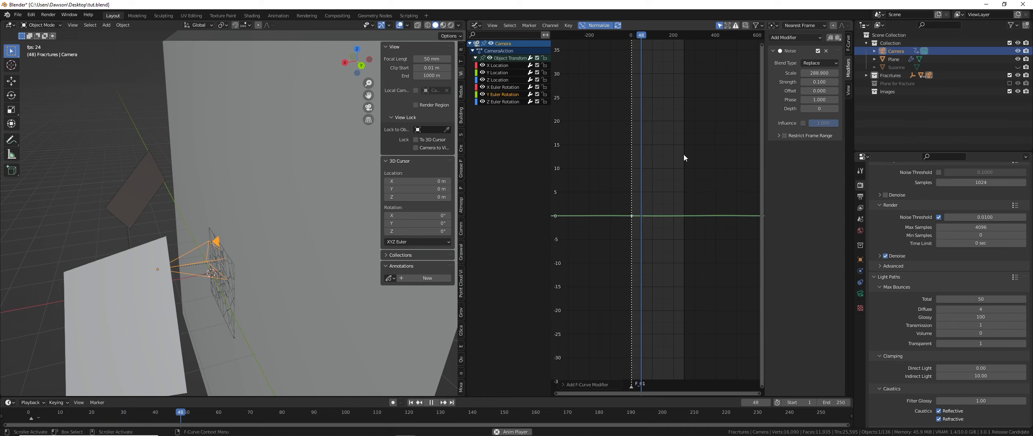
Reduce the scale of the Y Euler Rotation noise to 143.6.
scroll(723, 130, up, 2)
drag(819, 73, 760, 73)
scroll(245, 296, up, 9)
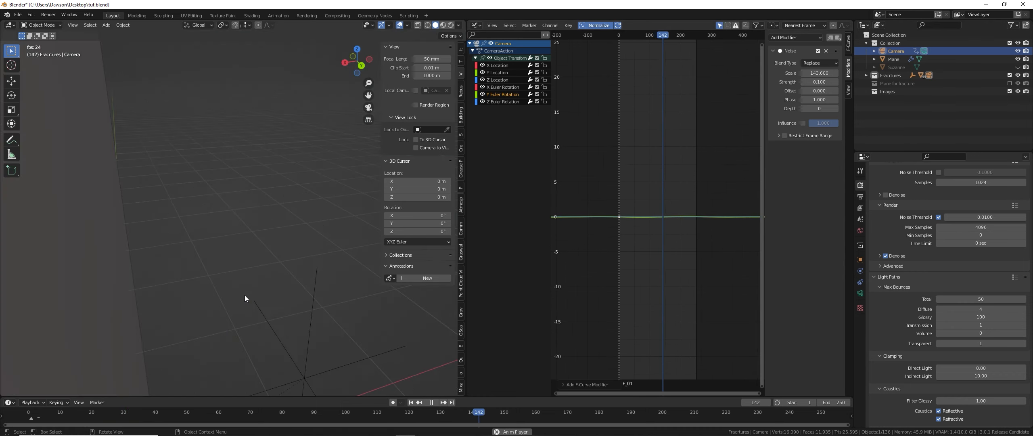
Look through the camera and set the Y Euler Rotation noise to a scale of 75.8 and a strength of 0.09.
scroll(244, 296, down, 2)
key(KP_Decimal)
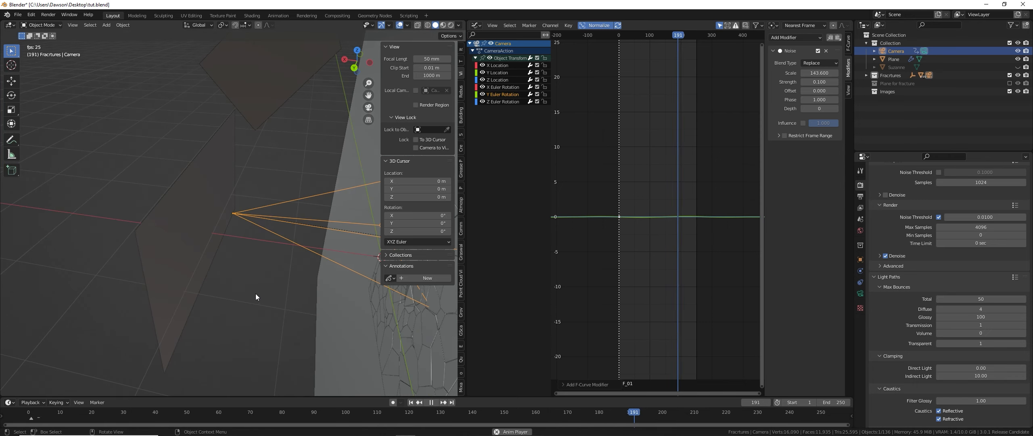
key(KP_0)
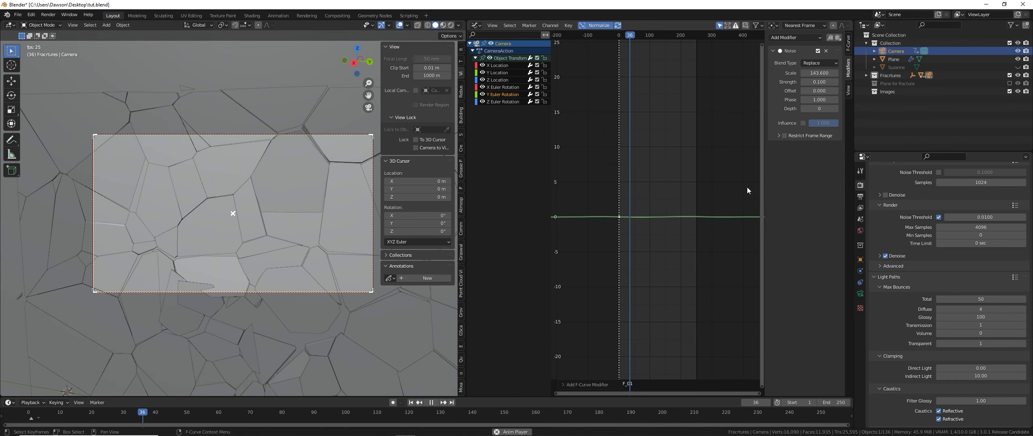
drag(826, 73, 552, 73)
click(819, 82)
text(1)
key(Return)
click(823, 82)
text(0.9)
text(.0)
text(5)
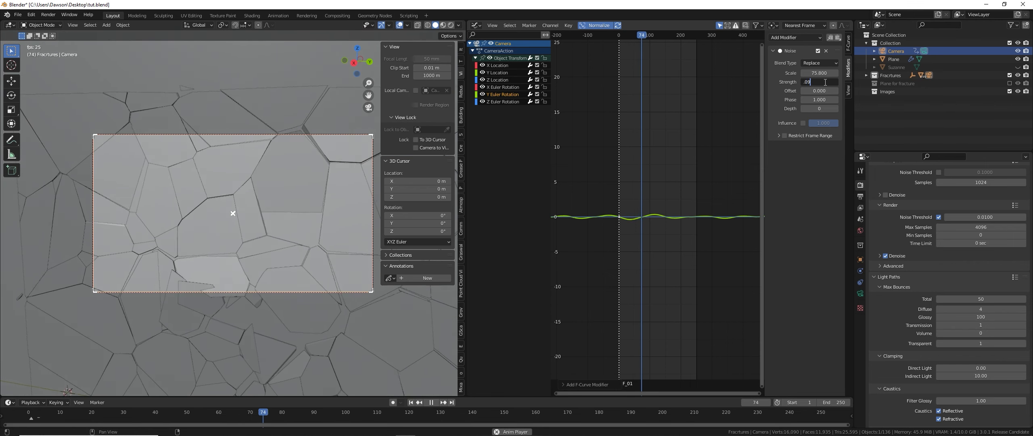
key(Return)
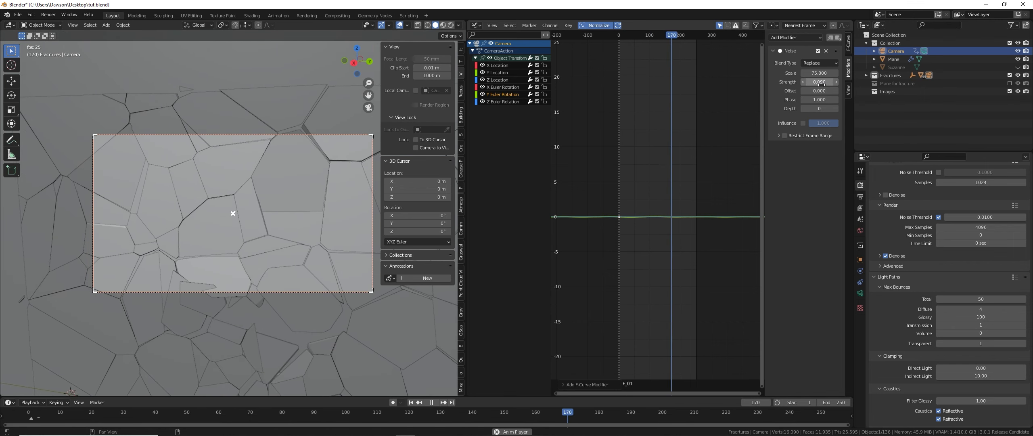
mouse_move(818, 99)
mouse_down()
mouse_move(831, 99)
mouse_move(817, 100)
mouse_up()
Add a Noise modifier to the camera's Z Euler Rotation curve.
click(516, 100)
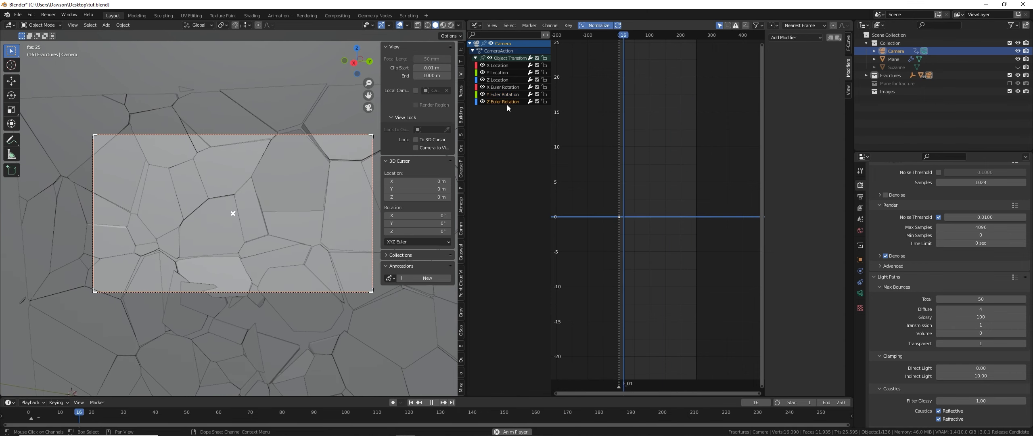
click(807, 37)
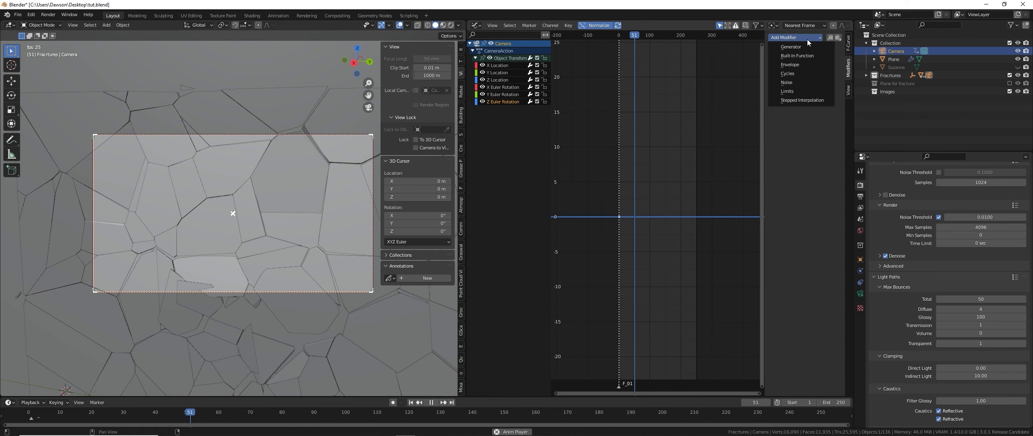
click(802, 82)
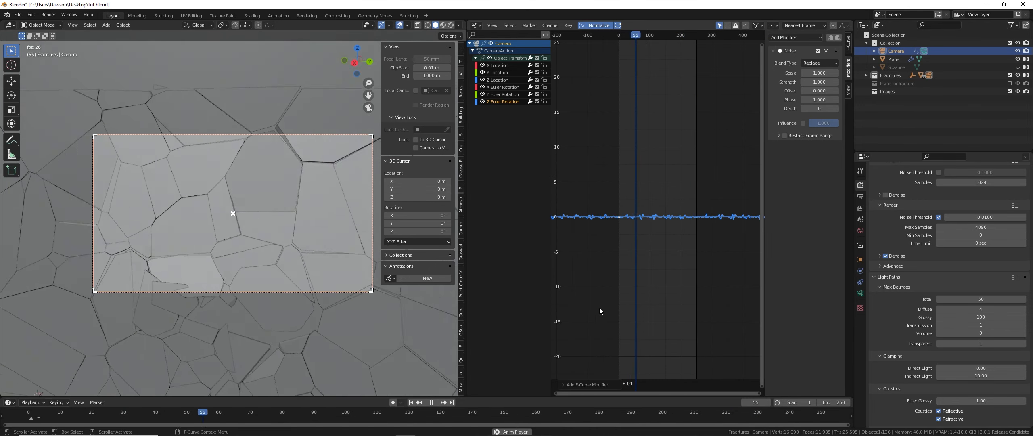
Set the Z Euler Rotation noise to scale 76.8, strength 0.09 and offset 0.9.
drag(819, 73, 904, 73)
drag(816, 74, 795, 86)
click(819, 84)
text(.09)
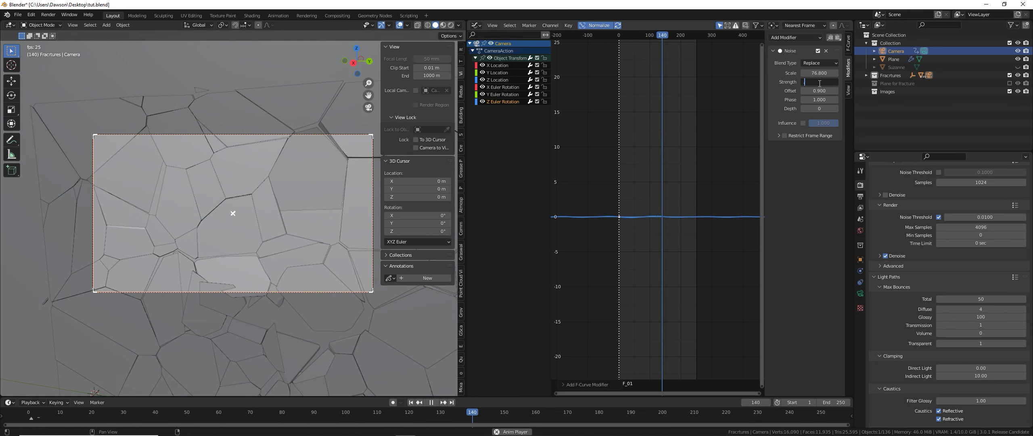
key(Return)
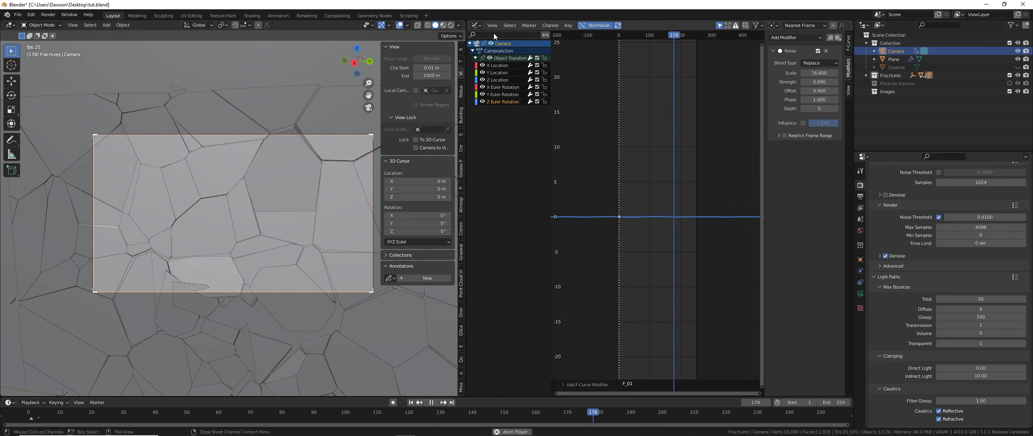
Replace the Graph Editor with a 3D Viewport, then stop playback and return to the first frame.
click(477, 25)
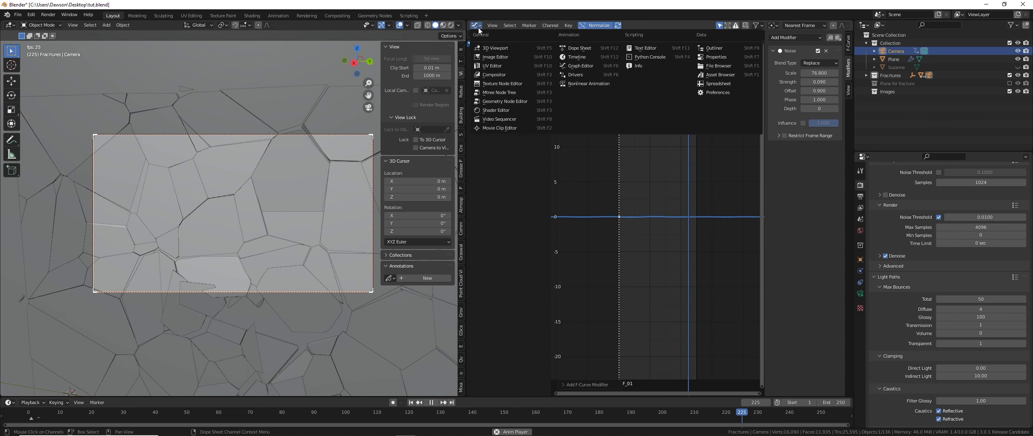
click(505, 47)
key(space)
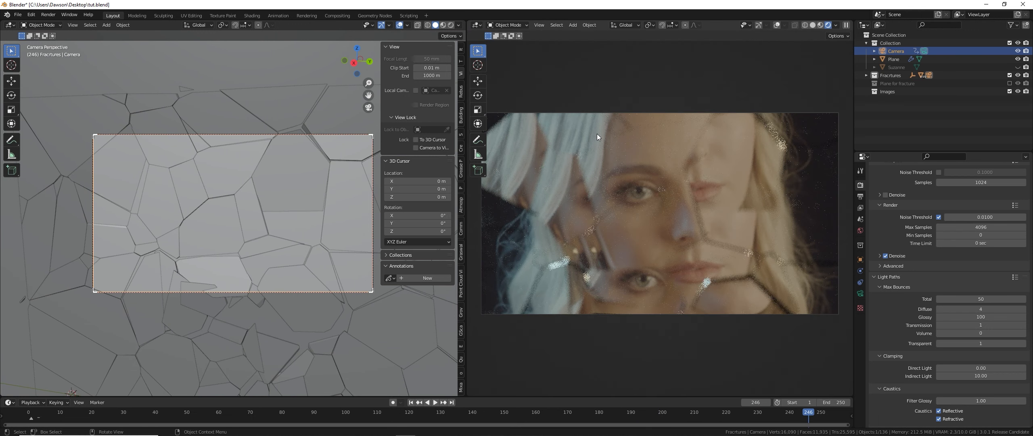
key(shift+Left)
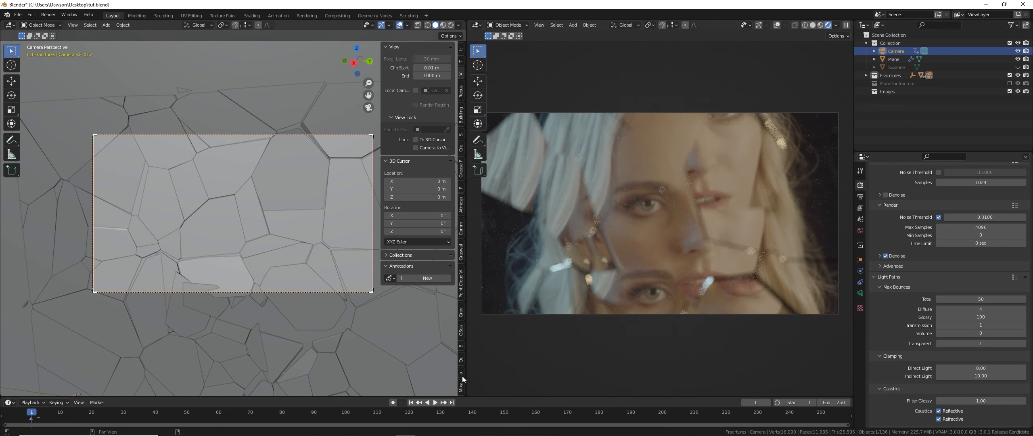
Show the Quake Motion Camera controls and expand the camera's keyframe channels in an enlarged timeline at frame 1.
click(461, 364)
middle_drag(274, 175, 225, 298)
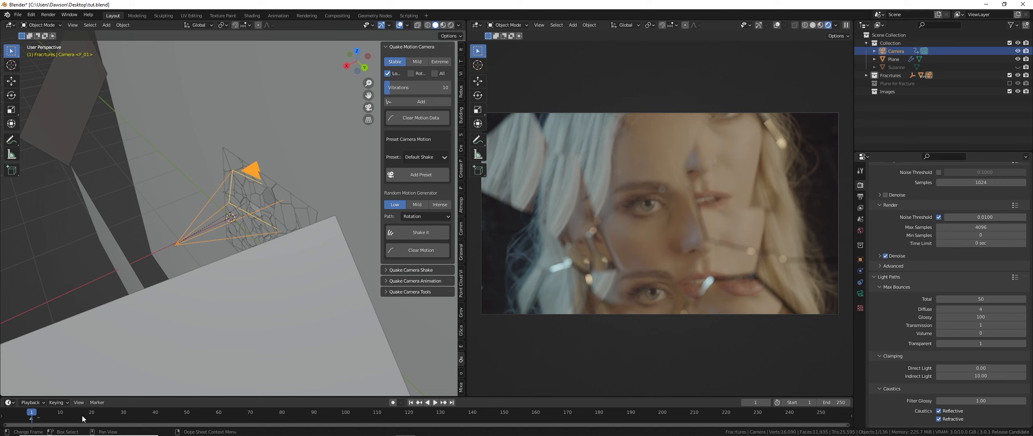
right_click(32, 421)
mouse_move(31, 422)
right_click(339, 419)
click(67, 418)
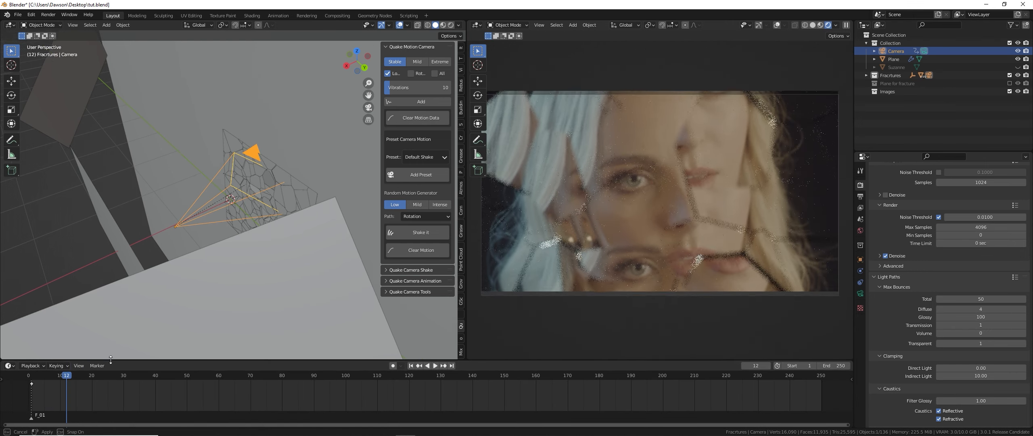
drag(88, 397, 89, 369)
click(2, 388)
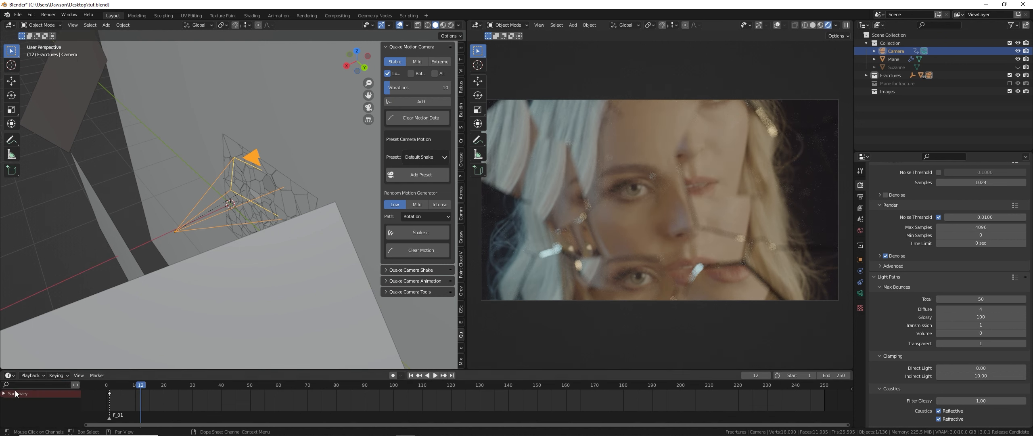
click(4, 393)
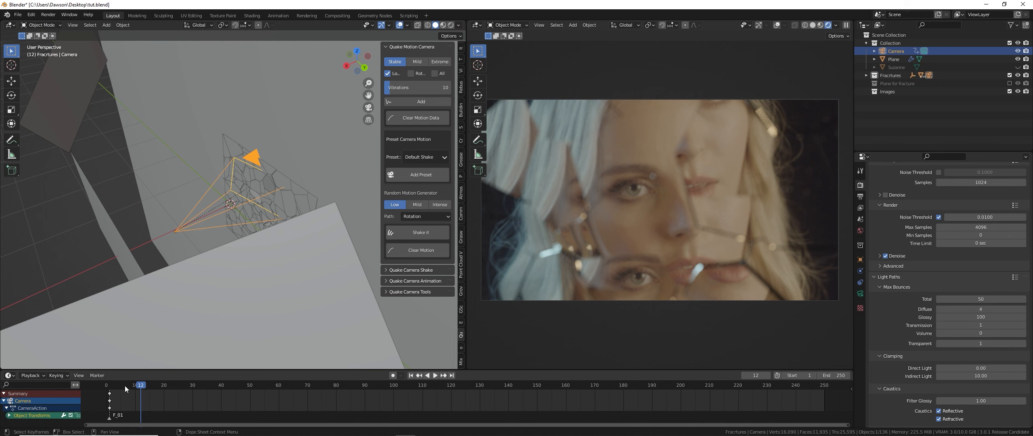
click(110, 385)
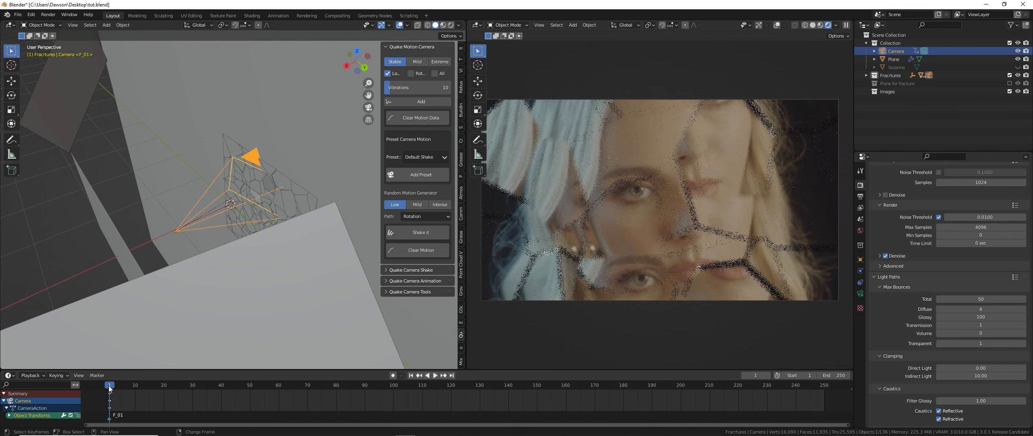
Choose the Little shake preset for the camera motion and play the animation through the camera in solid shading.
click(192, 221)
click(194, 226)
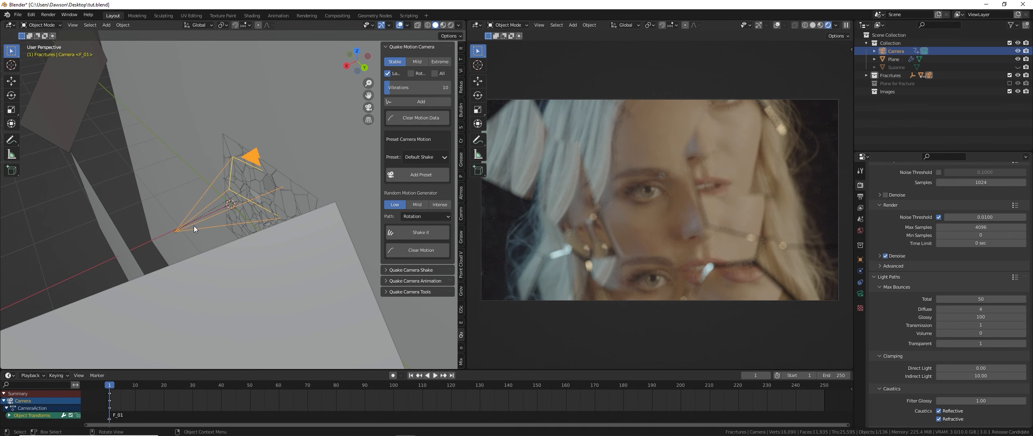
click(427, 159)
click(422, 300)
click(426, 178)
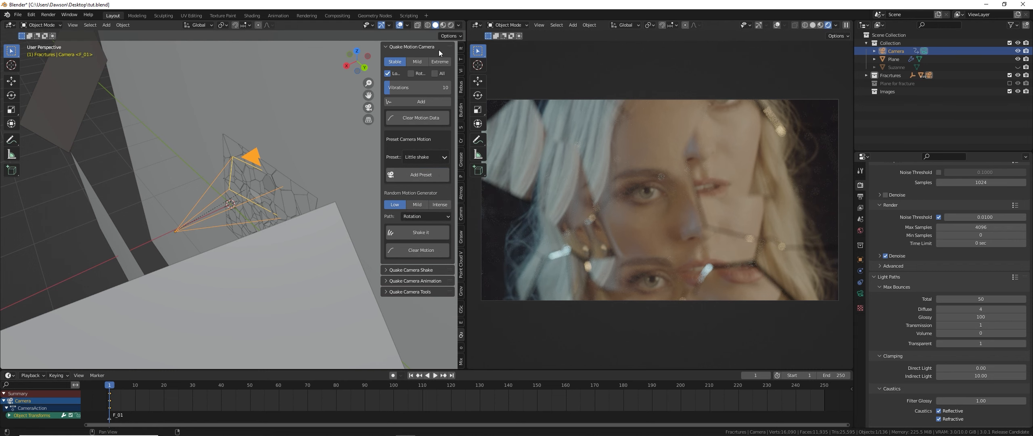
click(812, 25)
key(space)
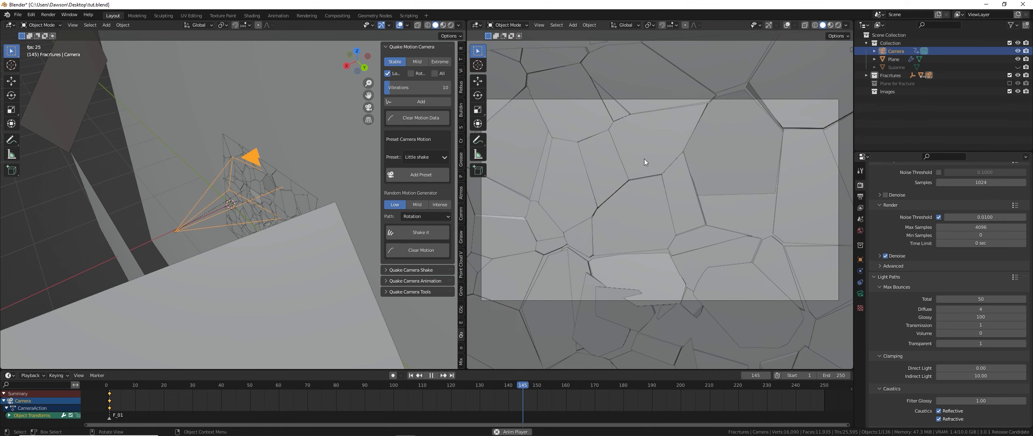
Try moving the empty behind the mirror along the Z axis during playback.
middle_drag(350, 183, 337, 212)
click(290, 202)
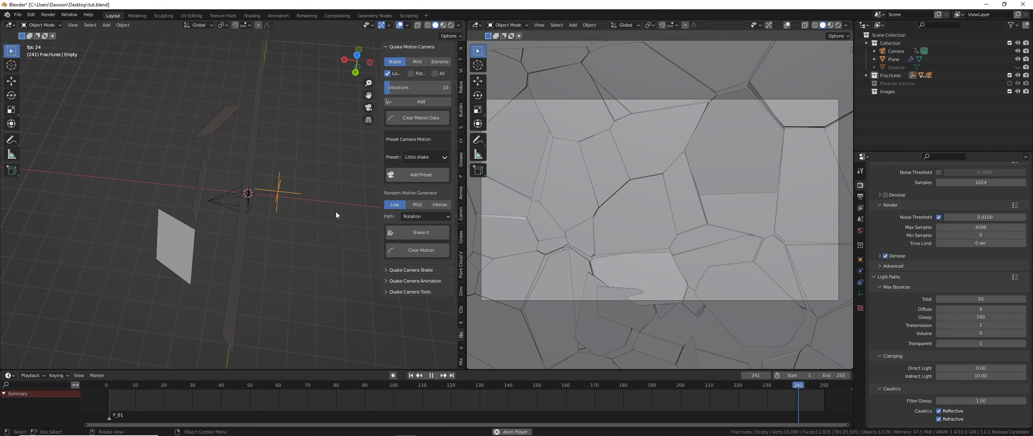
key(g)
key(z)
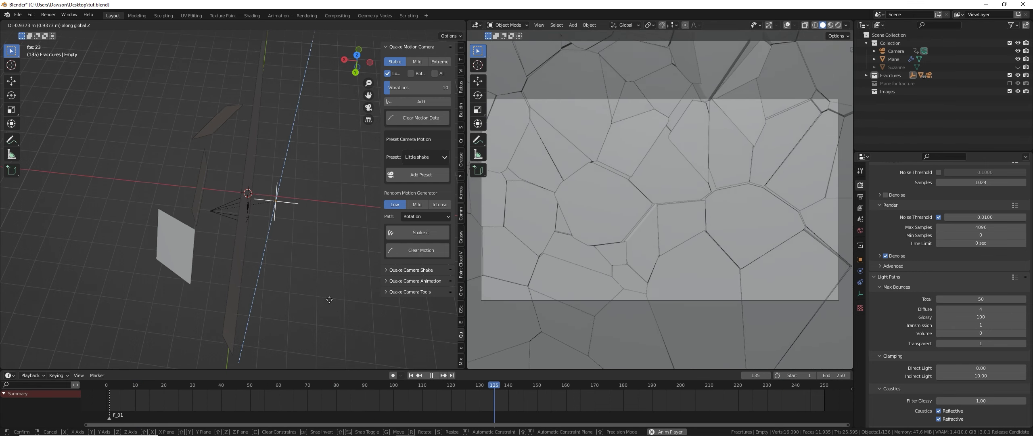
click(336, 281)
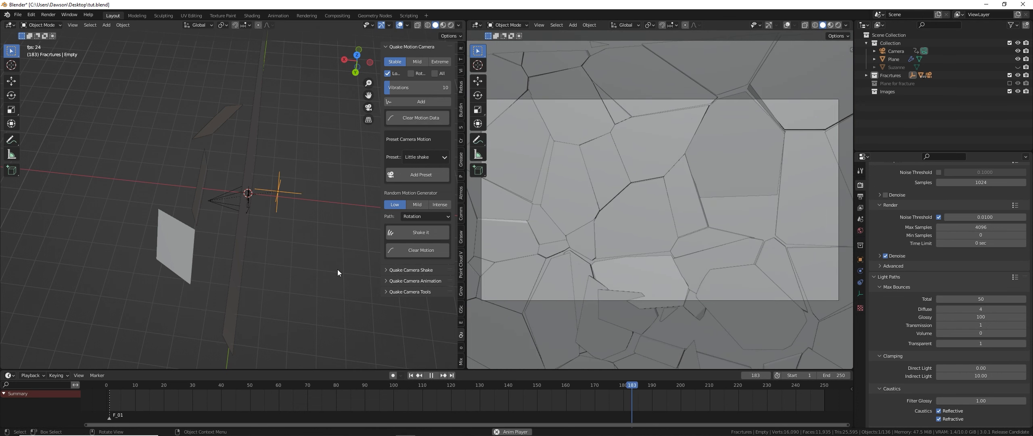
Try rotating the empty about the X axis and then about the Z axis during playback.
key(r)
key(x)
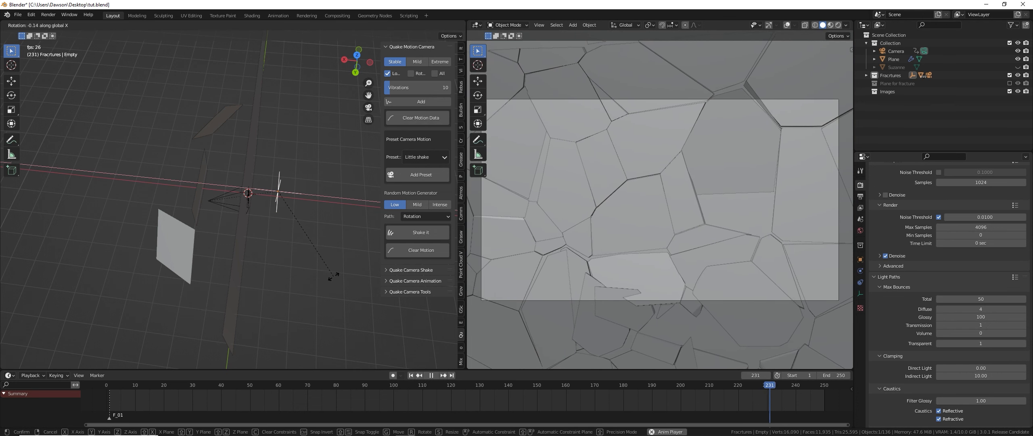
key(z)
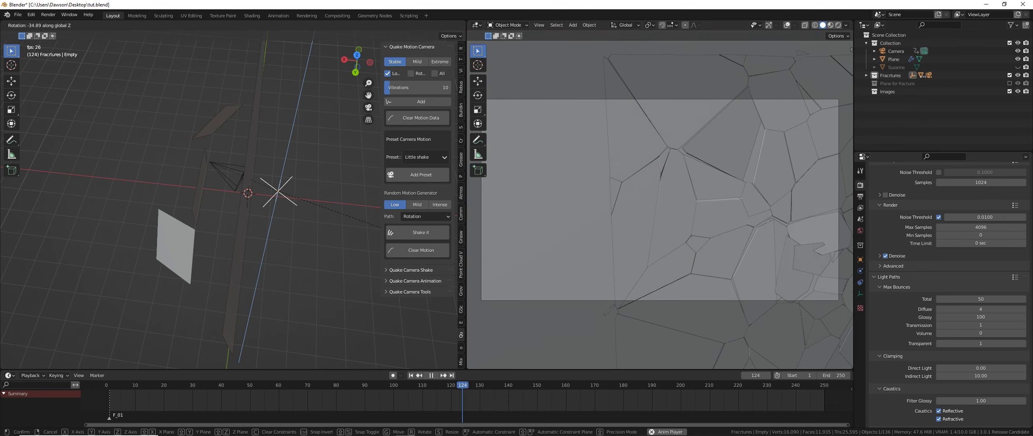
right_click(431, 239)
Stop at frame 1 and show the camera view in both viewports, rendered in the larger framing and solid in the other.
key(space)
key(shift+Left)
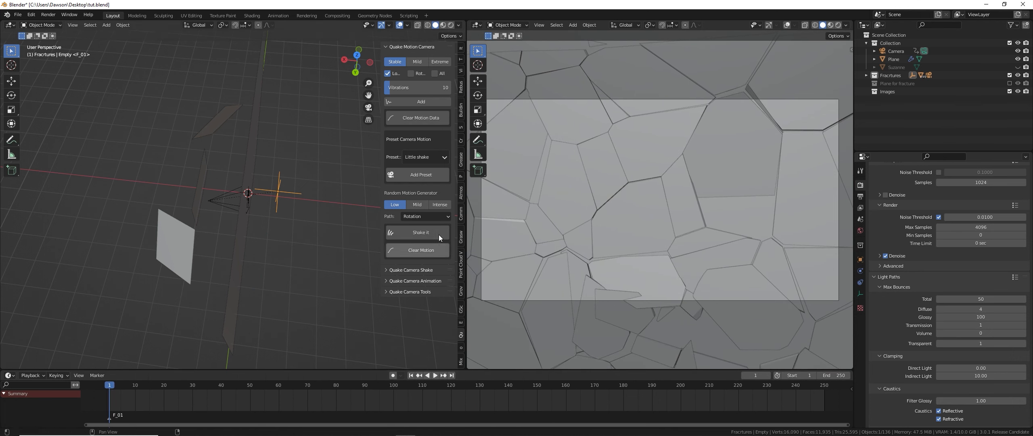
key(z)
mouse_move(241, 259)
middle_down()
mouse_move(302, 235)
mouse_move(328, 211)
middle_up()
key(KP_0)
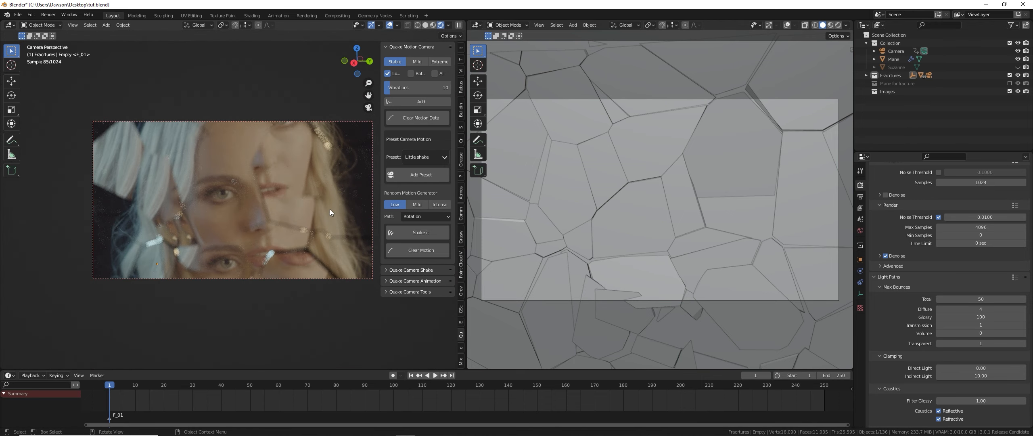
click(840, 25)
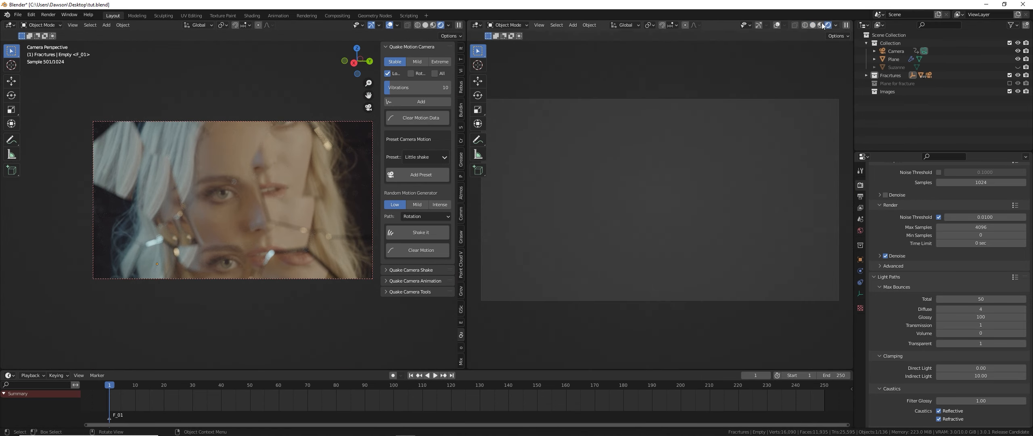
click(425, 25)
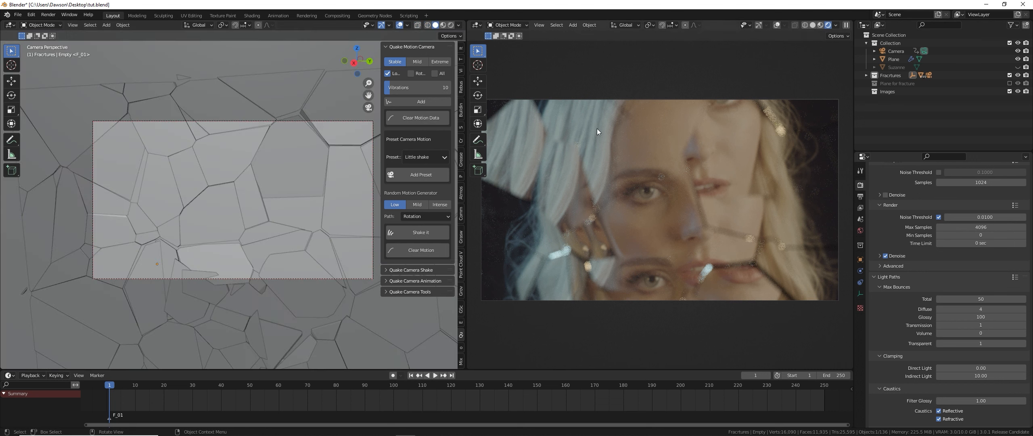
click(861, 230)
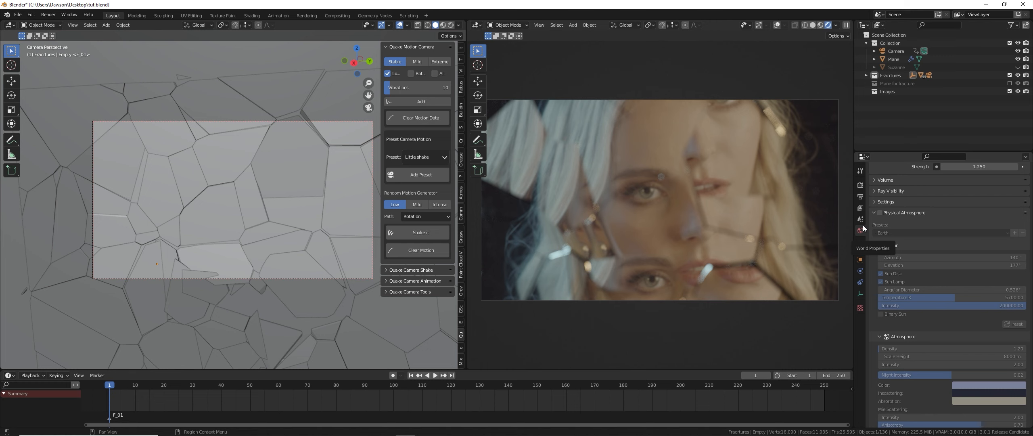
click(859, 187)
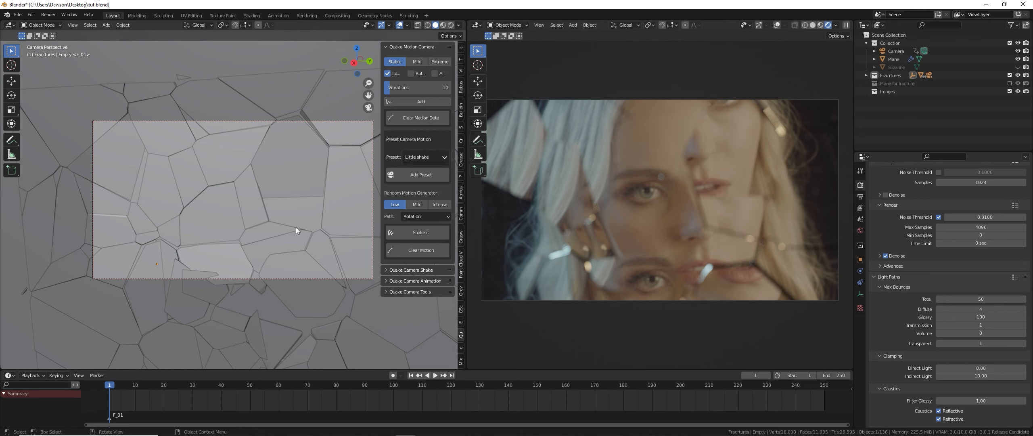
Select the camera and turn on the display of its limits in the viewport.
middle_drag(296, 232, 256, 239)
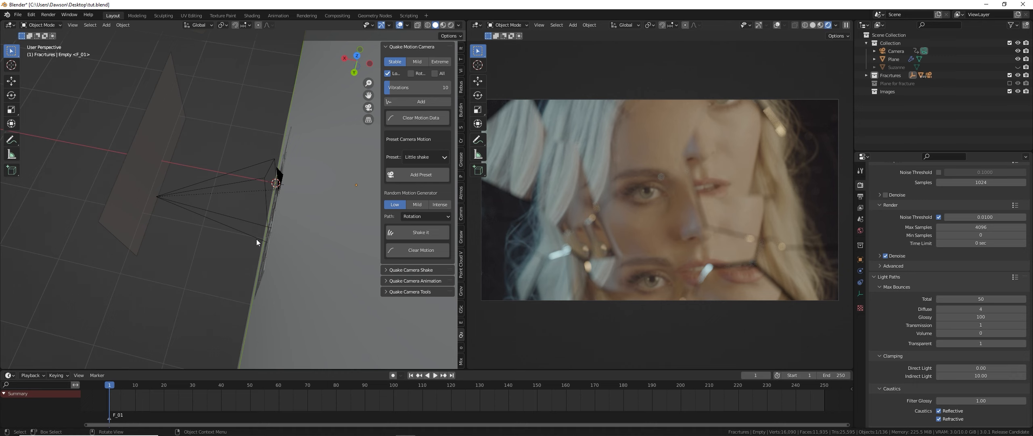
middle_drag(257, 242, 288, 236)
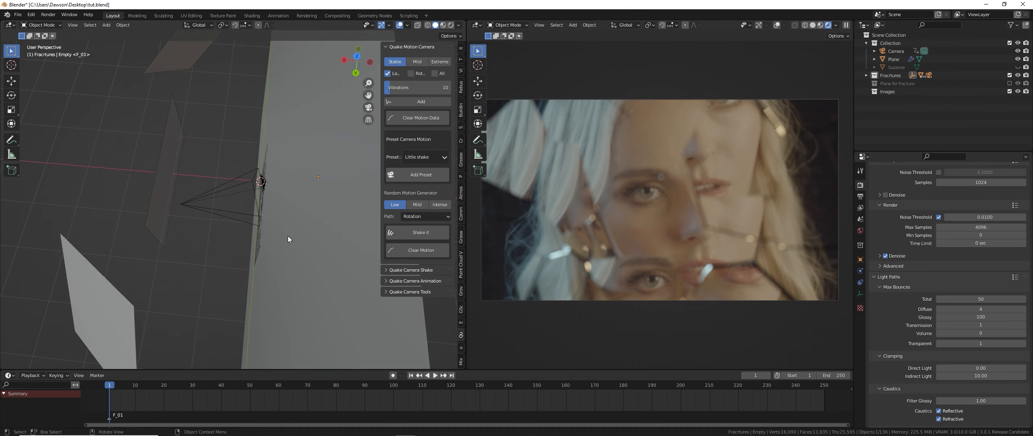
middle_drag(307, 236, 300, 239)
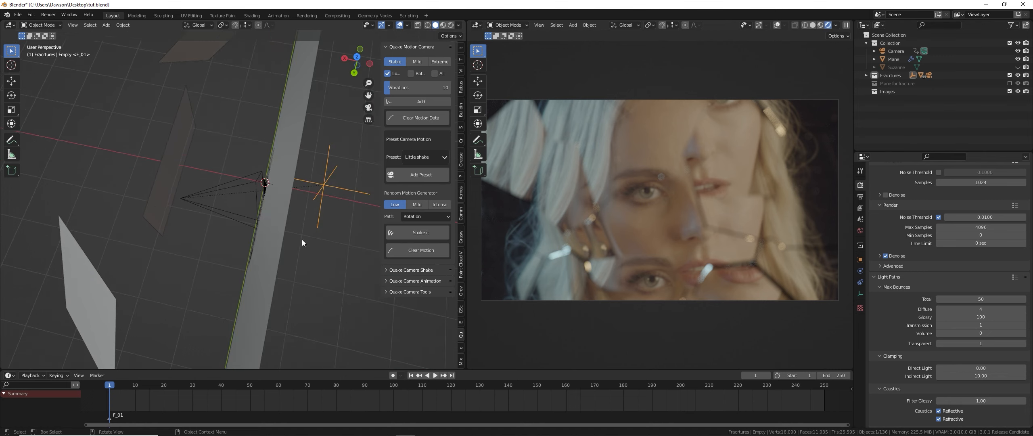
click(222, 210)
mouse_move(279, 203)
middle_down()
mouse_move(291, 188)
mouse_move(288, 210)
middle_up()
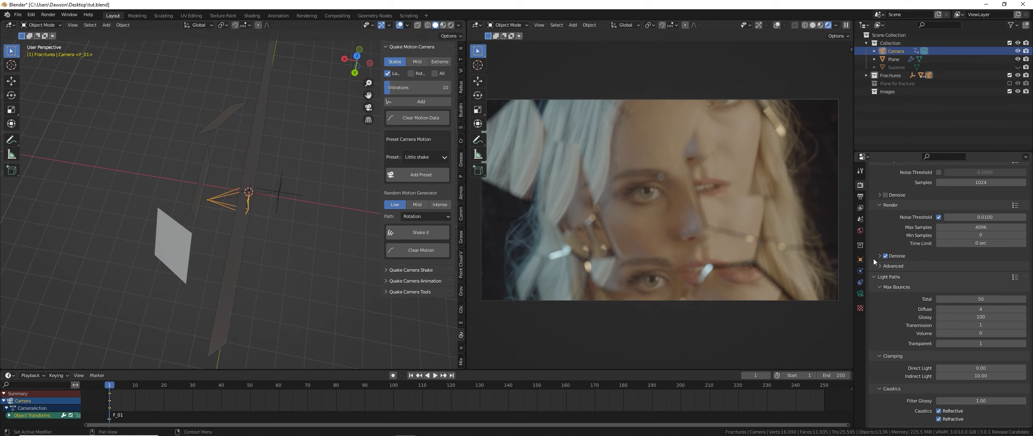
click(861, 294)
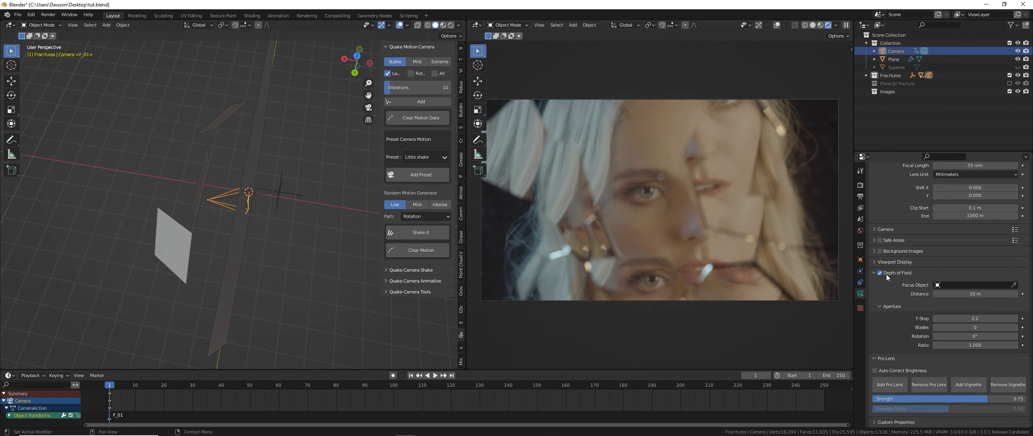
scroll(902, 267, up, 4)
click(939, 284)
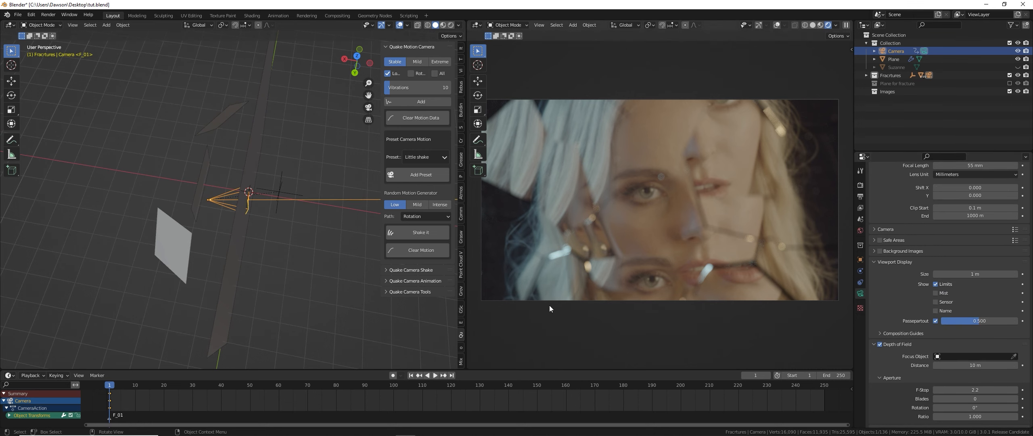
Try a depth-of-field focus distance of 3.2 m for the camera and check the sharpness in the rendered view.
middle_drag(261, 230, 319, 194)
drag(344, 118, 309, 200)
scroll(676, 201, up, 5)
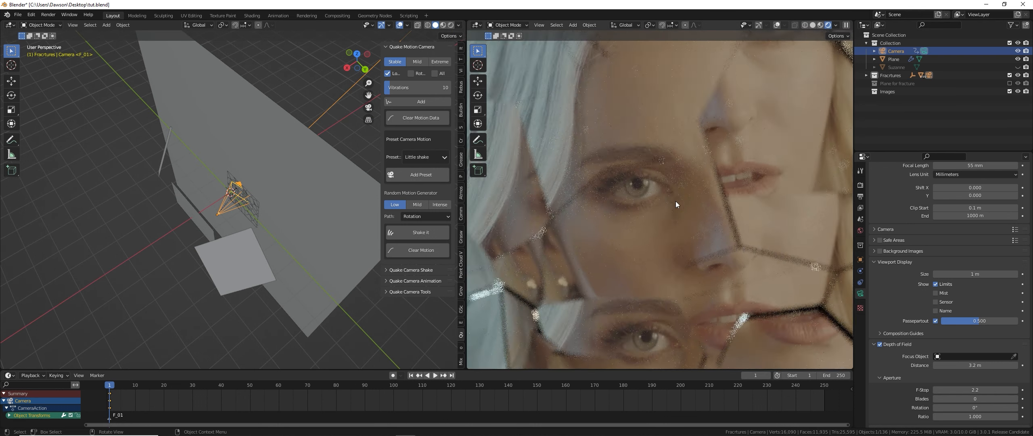
scroll(676, 204, up, 3)
Set the camera's focus distance to 3.5 m, behind the mirror, and check the reflection's sharpness and the focus marker's position.
middle_drag(247, 220, 202, 202)
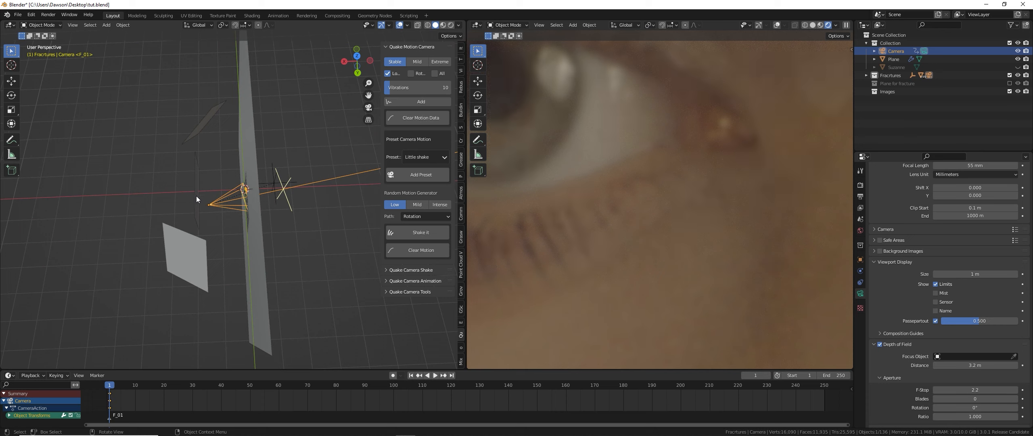
mouse_move(291, 203)
mouse_down()
mouse_move(321, 203)
mouse_move(281, 213)
mouse_move(300, 209)
mouse_up()
scroll(686, 252, down, 8)
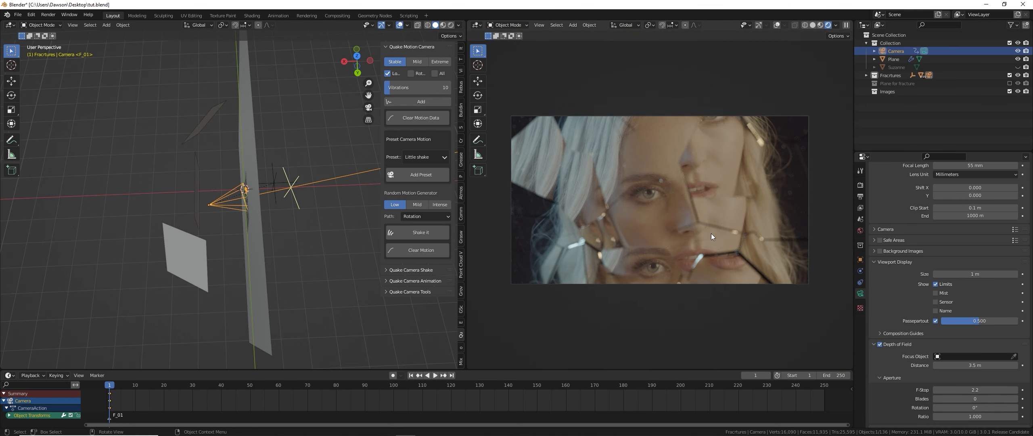
scroll(694, 235, up, 6)
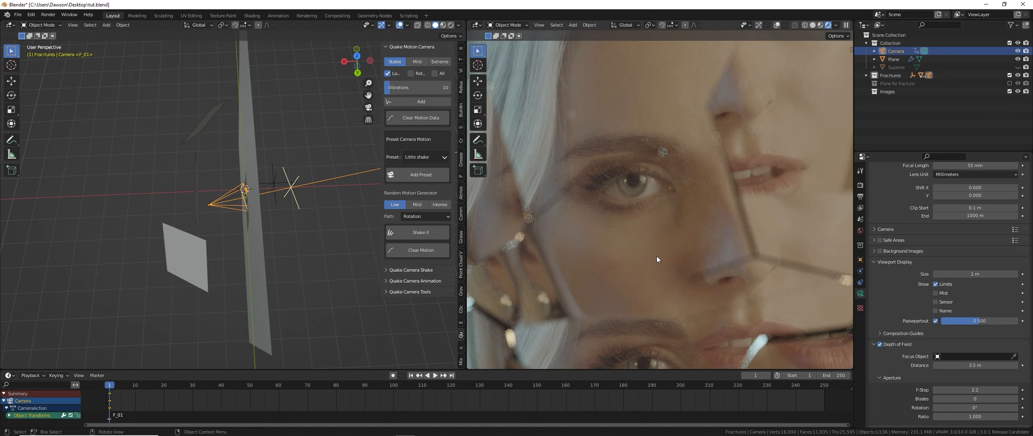
scroll(658, 256, down, 6)
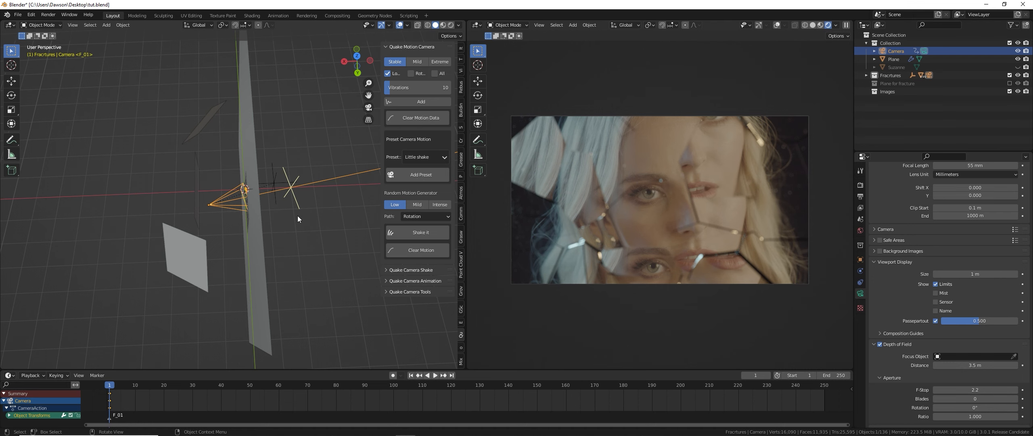
middle_drag(304, 215, 282, 230)
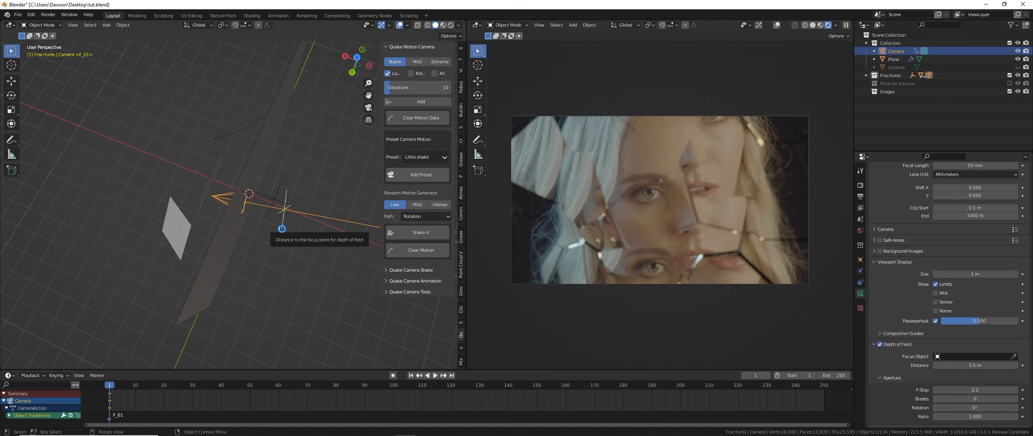
Render frame 1 as a still image, examine the result and close the render window.
key(F12)
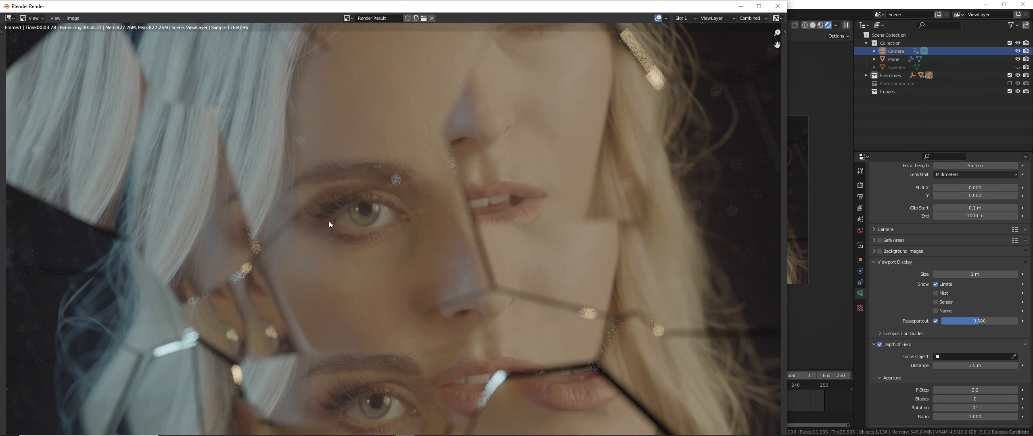
scroll(329, 221, down, 1)
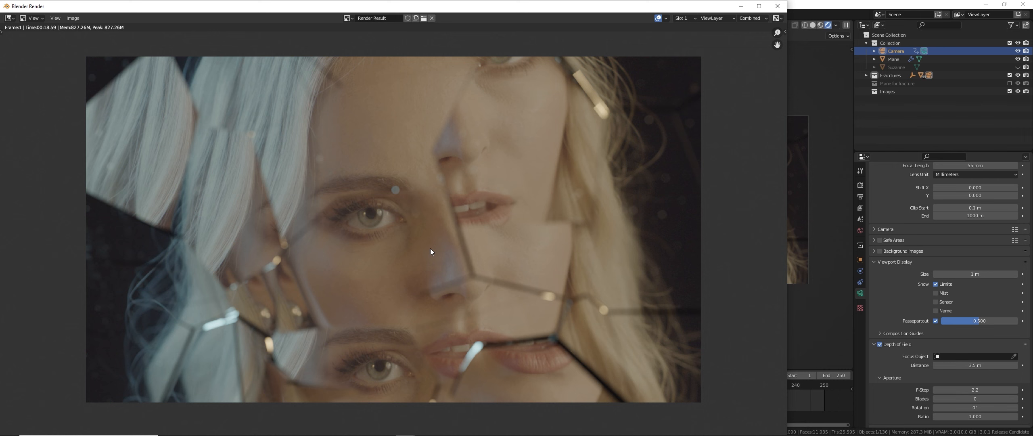
key(Escape)
Set the maximum samples for final Cycles renders to 200.
scroll(920, 229, up, 3)
click(860, 185)
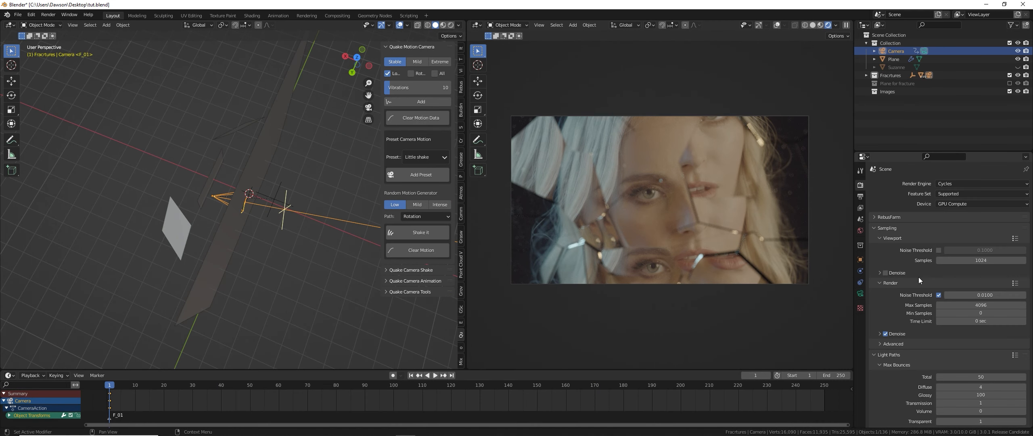
double_click(977, 302)
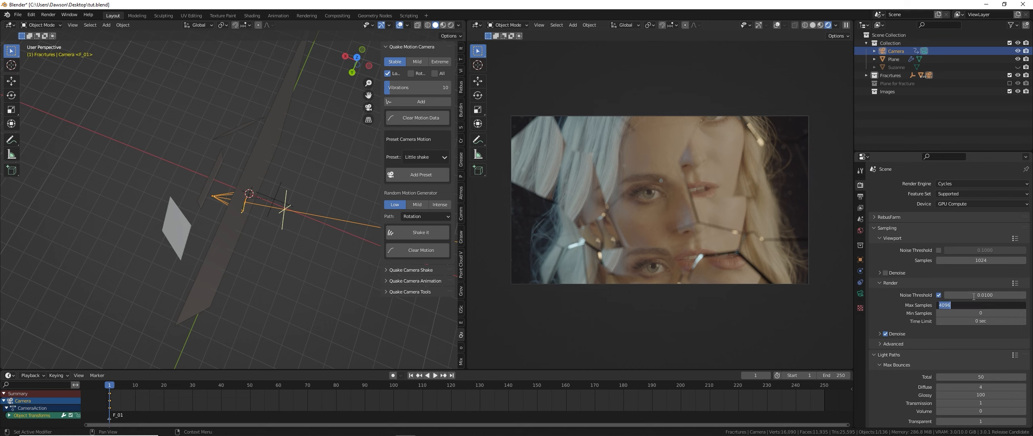
text(200)
key(Return)
Render frame 1 again with the reduced sample limit, examine the image quality and close the render window.
key(F12)
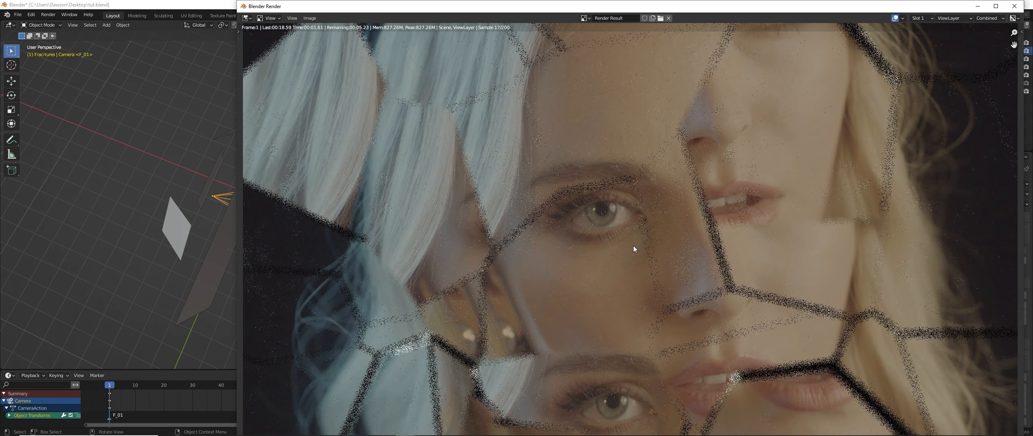
scroll(632, 246, down, 4)
scroll(633, 247, up, 2)
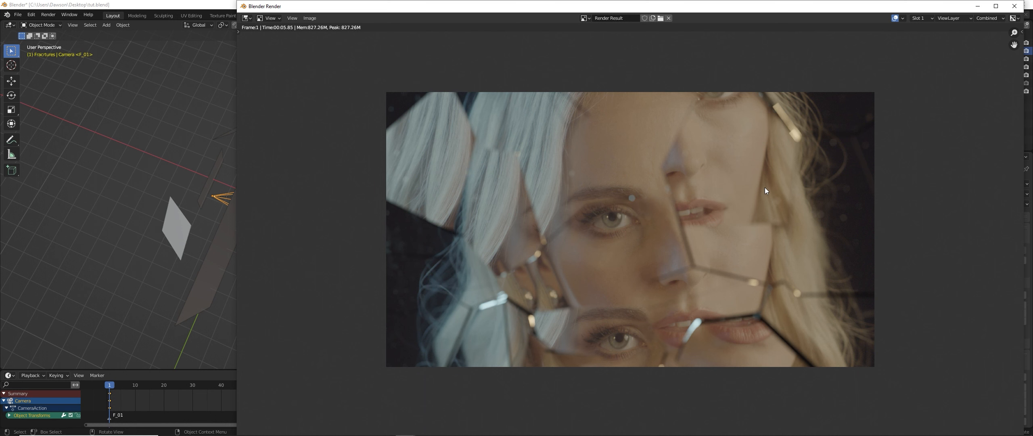
click(1014, 6)
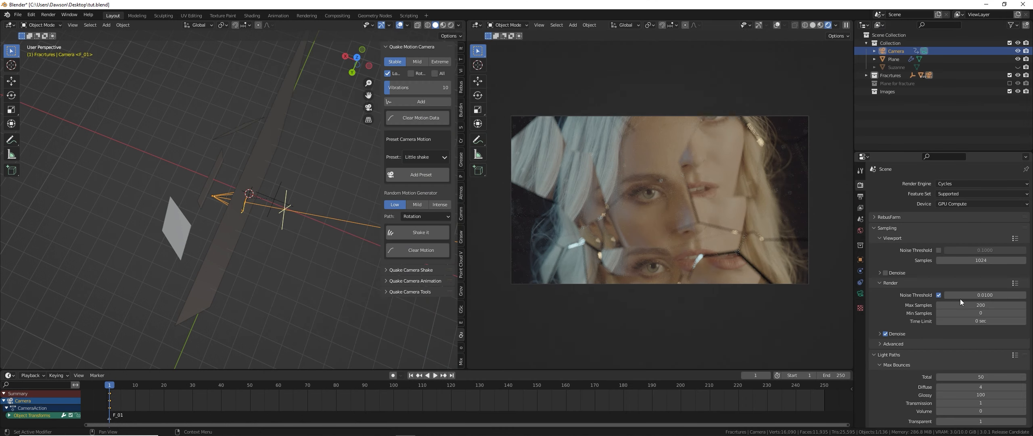
scroll(926, 281, down, 3)
scroll(924, 281, up, 3)
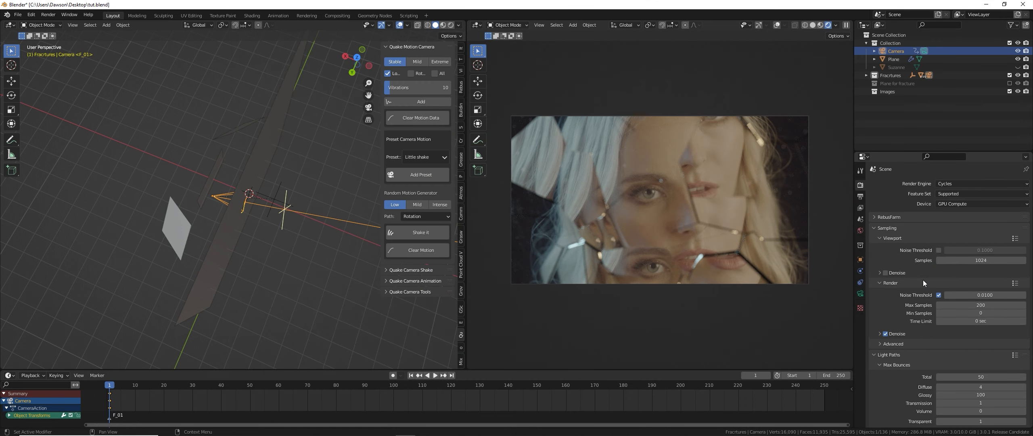